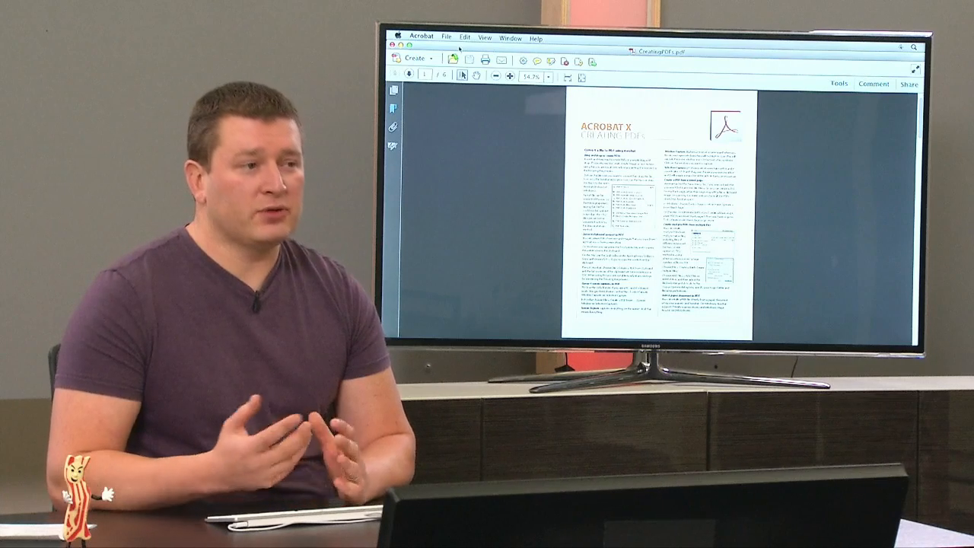
Show the Tools pane for CreatingPDFs.pdf and collapse its Pages section
{"action": "left_click", "coordinate": [484, 37]}
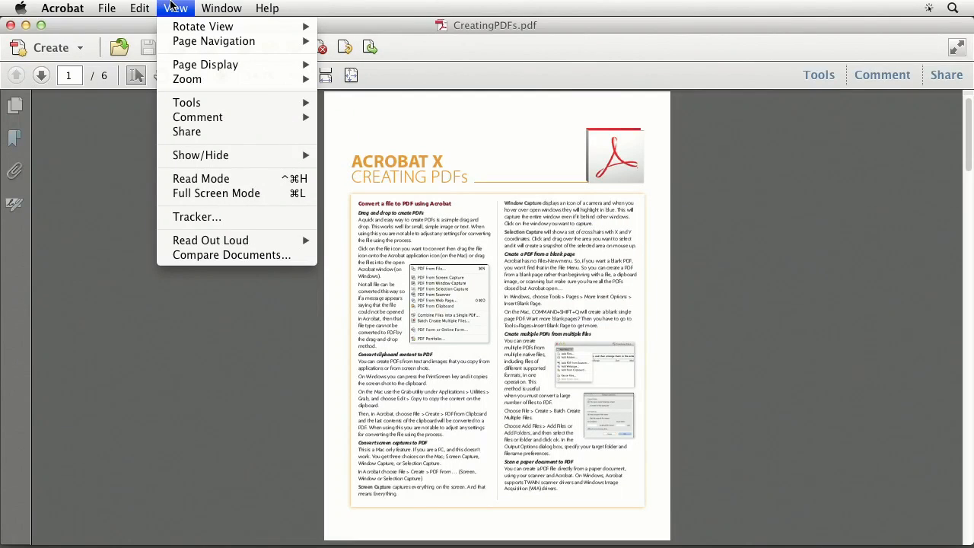
{"action": "left_click", "coordinate": [172, 6]}
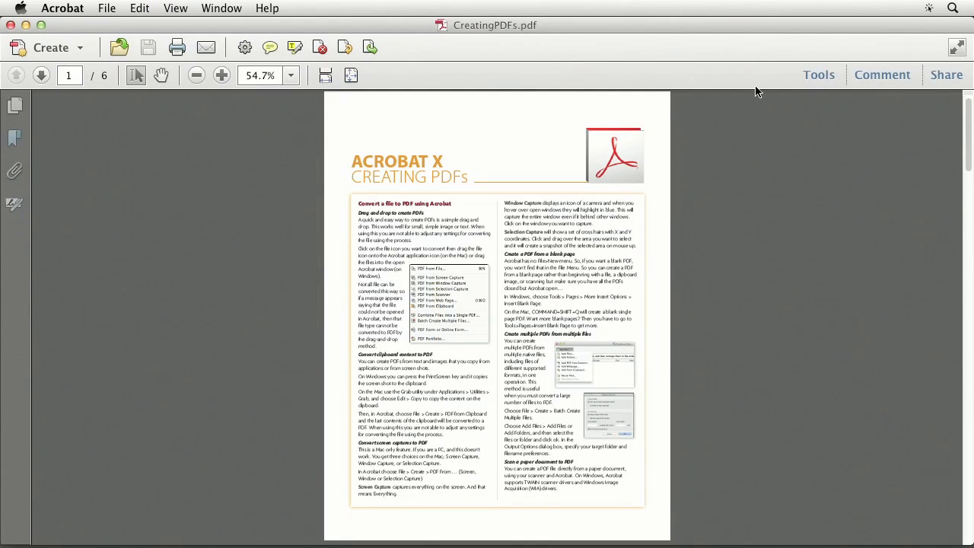
{"action": "left_click", "coordinate": [814, 77]}
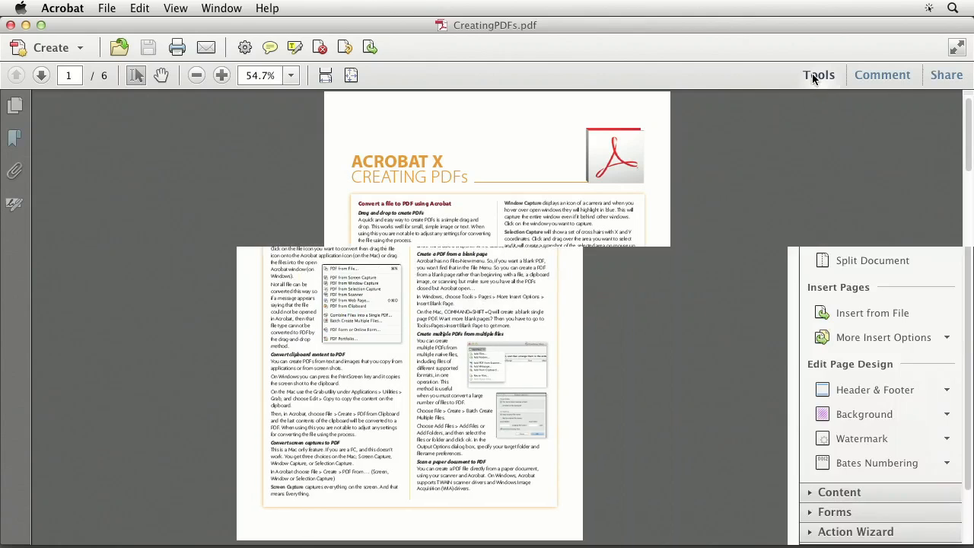
{"action": "left_click", "coordinate": [812, 113]}
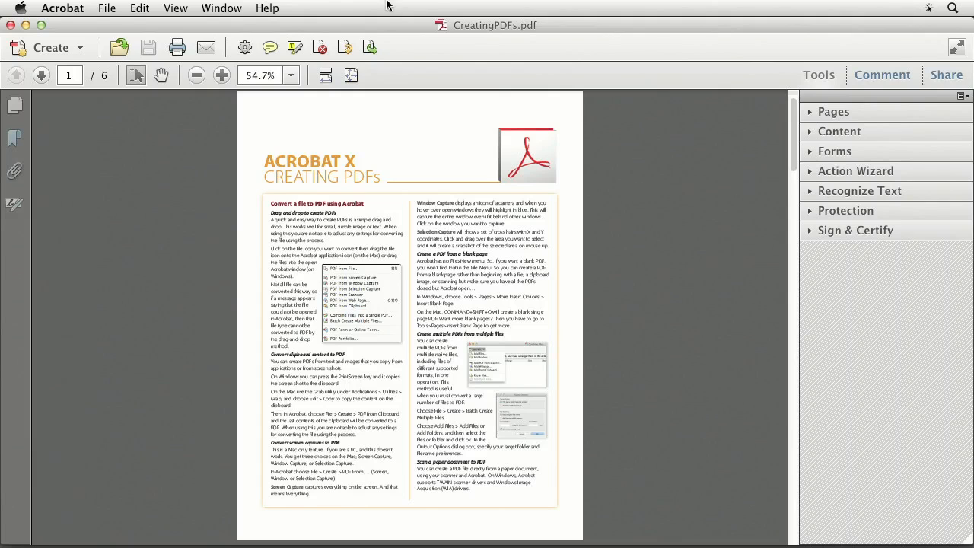
Start creating a PDF from a file and browse to the Acrobat X CL folder
{"action": "left_click", "coordinate": [111, 8]}
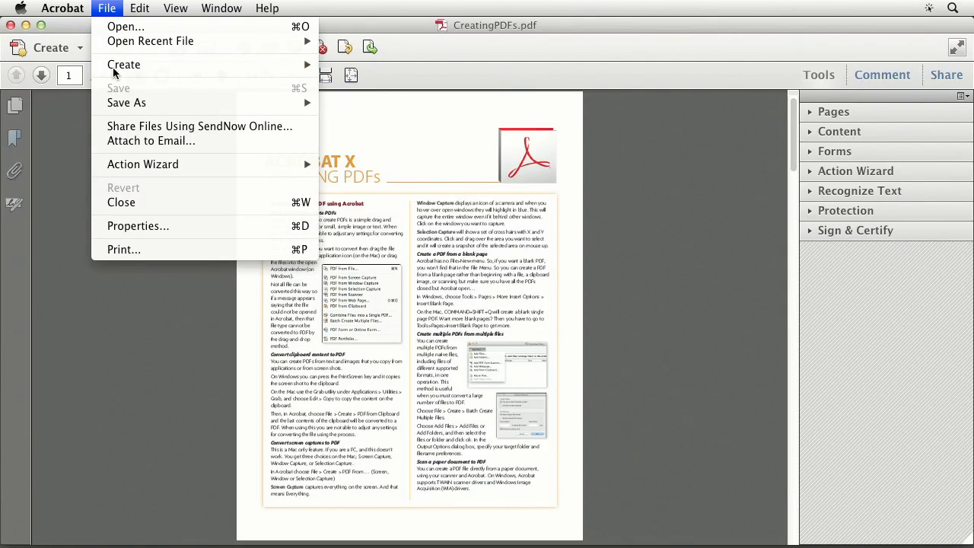
{"action": "left_click", "coordinate": [118, 8]}
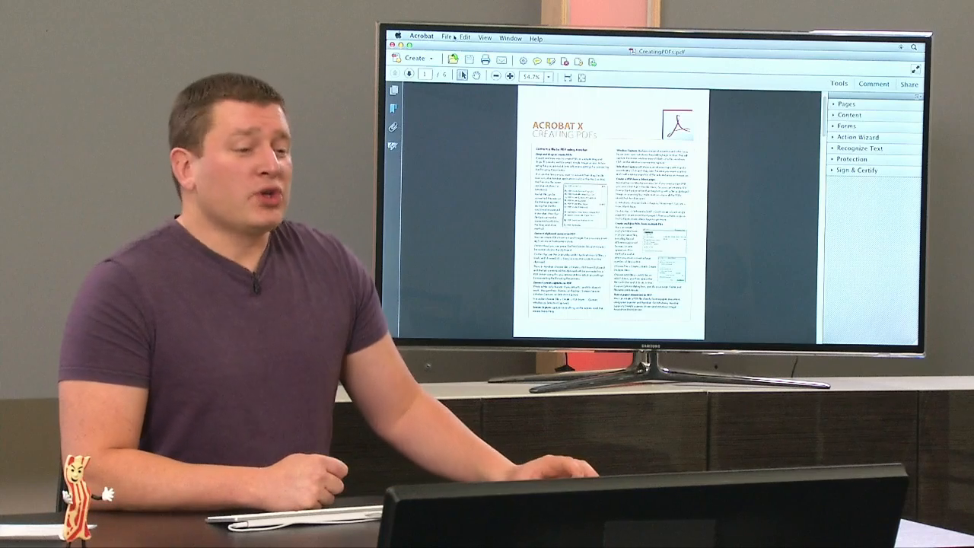
{"action": "left_click", "coordinate": [449, 36]}
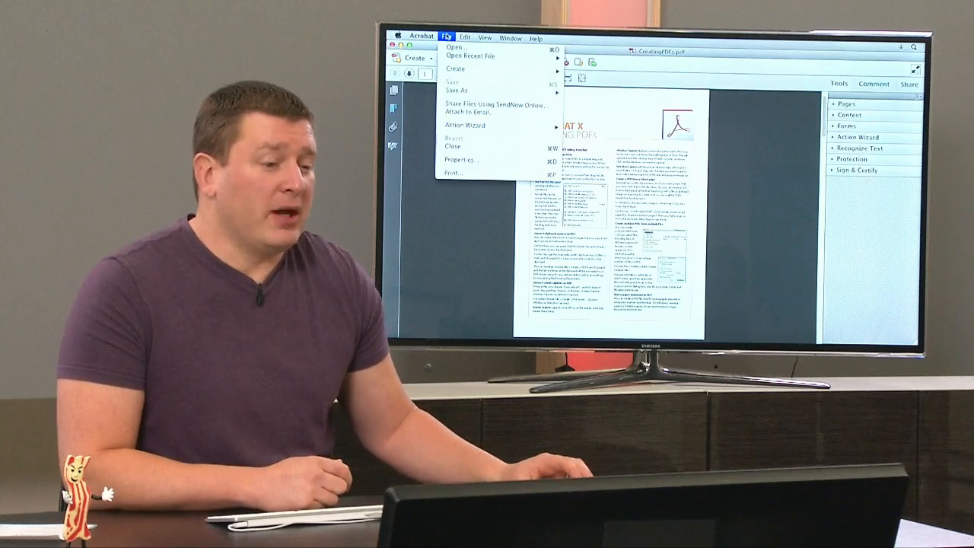
{"action": "mouse_move", "coordinate": [457, 69]}
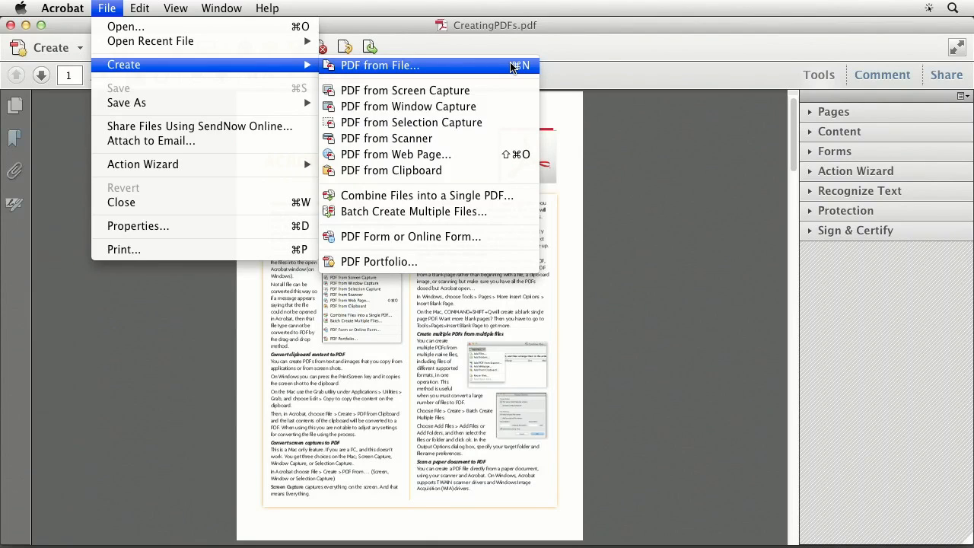
{"action": "left_click", "coordinate": [464, 69]}
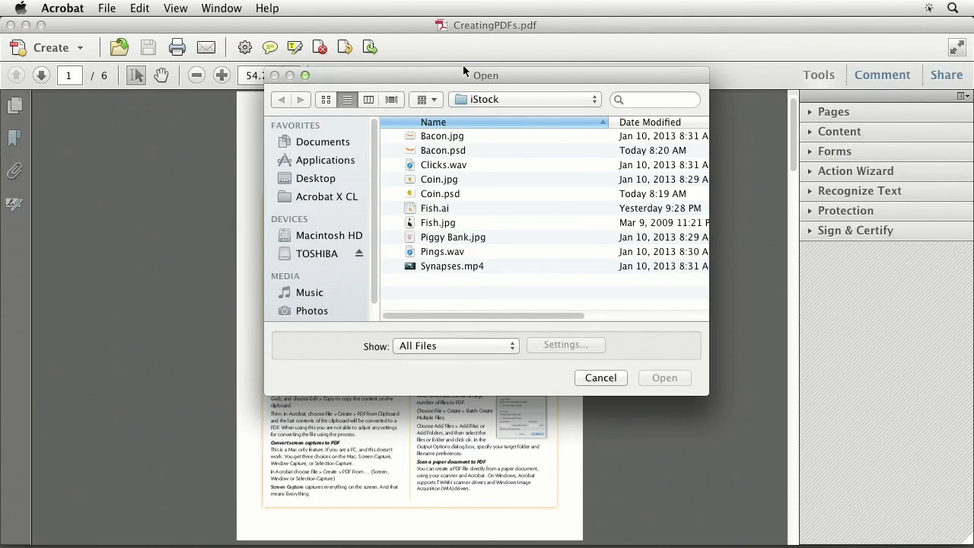
{"action": "left_click", "coordinate": [498, 99]}
{"action": "left_click", "coordinate": [498, 113]}
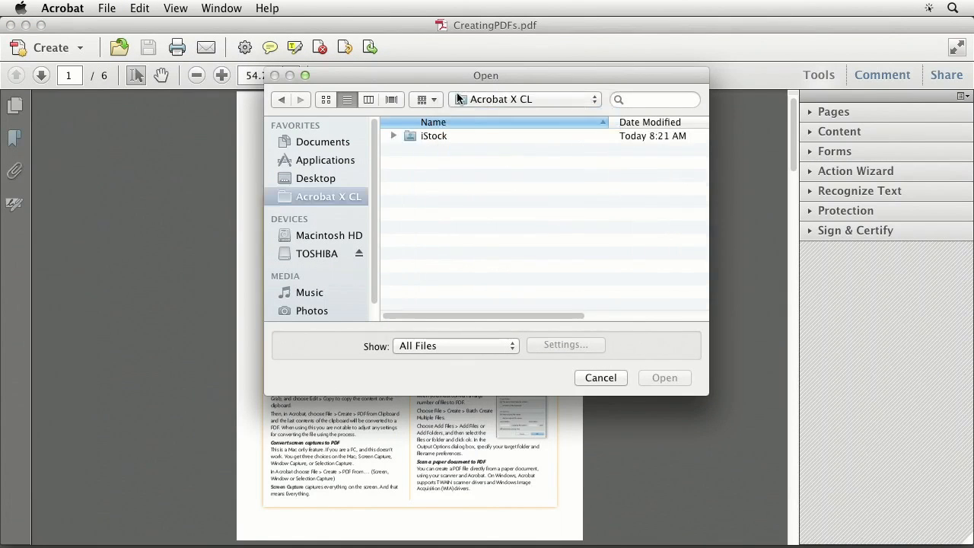
{"action": "left_click_drag", "start_coordinate": [445, 74], "coordinate": [443, 64]}
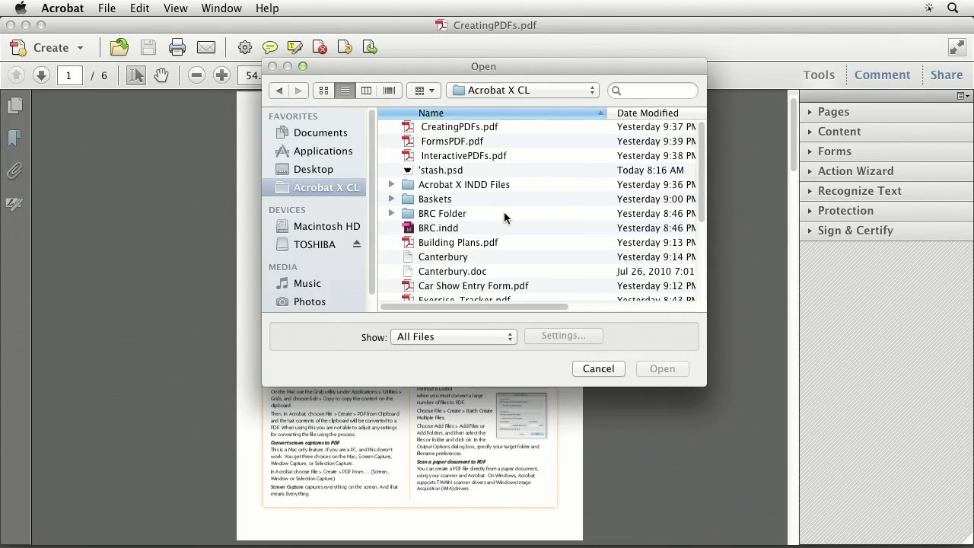
Create a PDF from Aerial24.jpeg in the Tides folder and enlarge its window to fill the screen
{"action": "scroll", "coordinate": [503, 209], "scroll_direction": "down", "scroll_amount": 5}
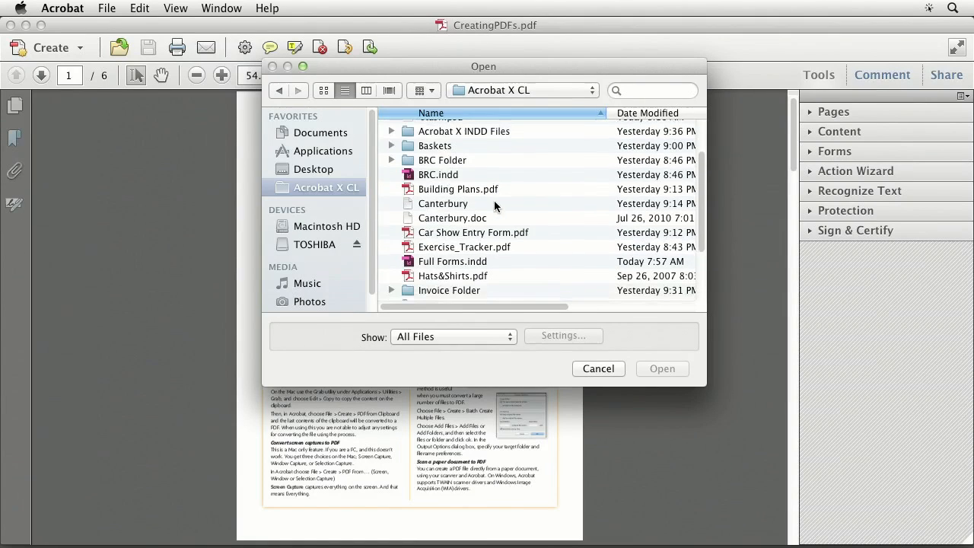
{"action": "scroll", "coordinate": [500, 207], "scroll_direction": "down", "scroll_amount": 3}
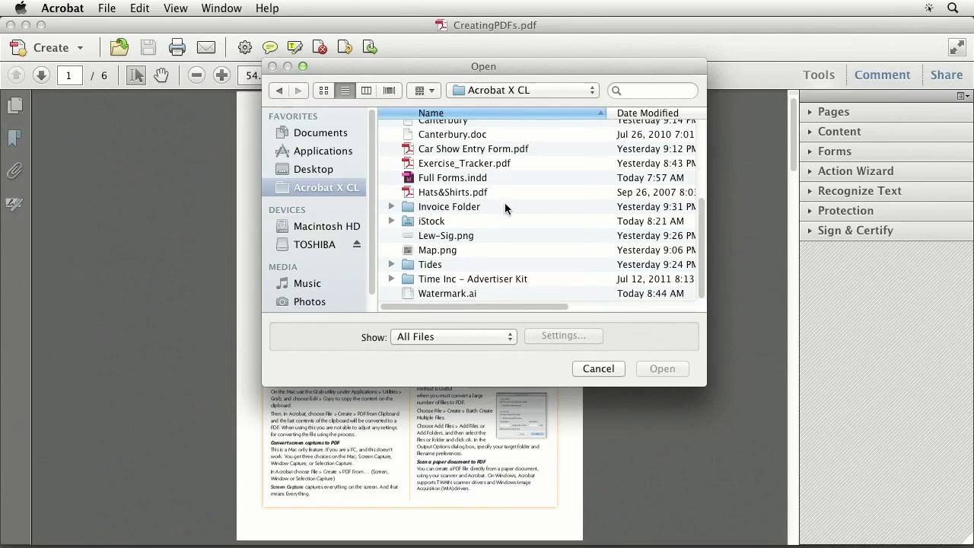
{"action": "double_click", "coordinate": [412, 264]}
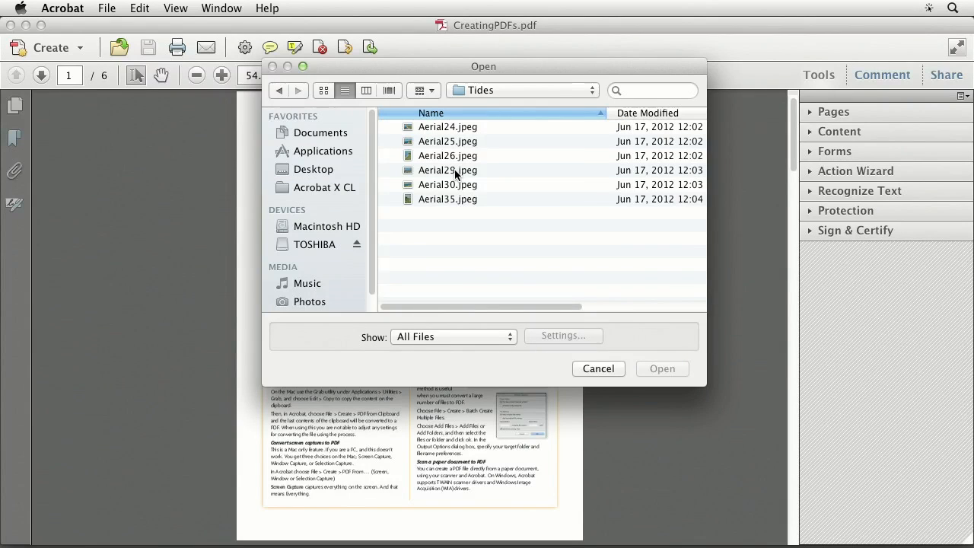
{"action": "left_click", "coordinate": [430, 130]}
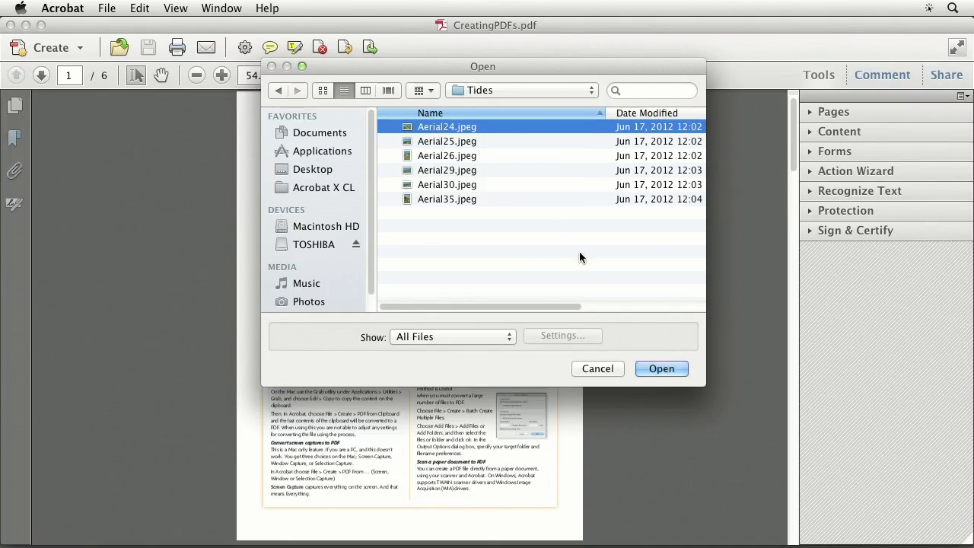
{"action": "left_click", "coordinate": [674, 371]}
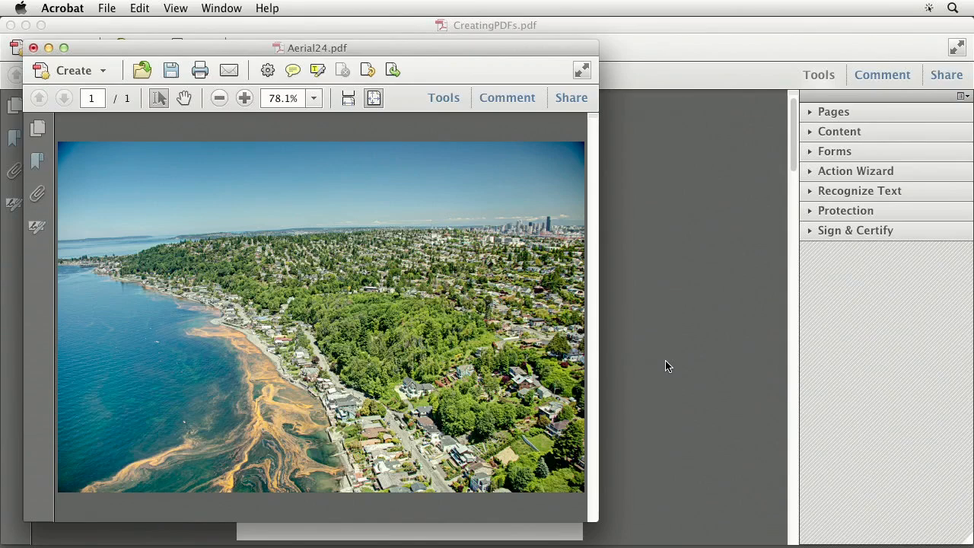
{"action": "left_click", "coordinate": [64, 47]}
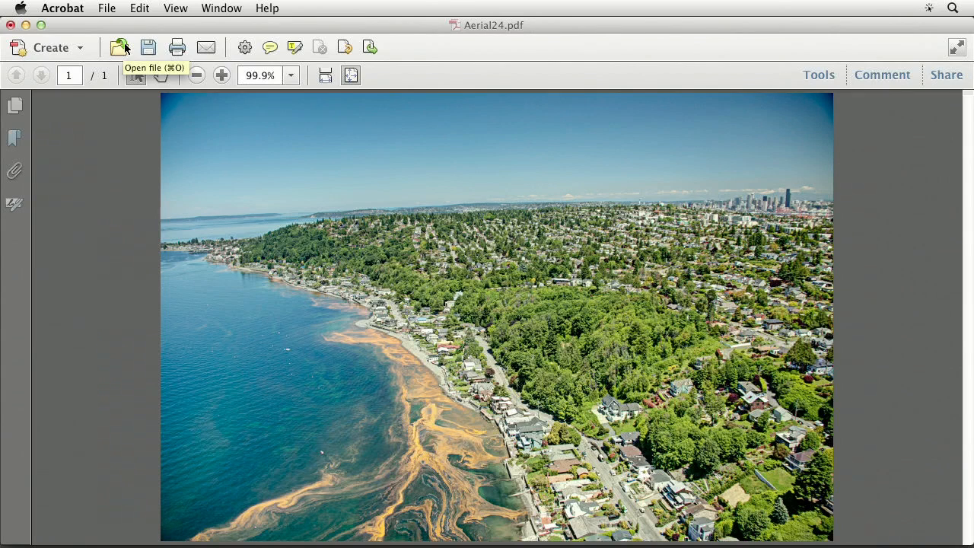
Examine which file types are supported for creating a PDF from a file, without converting anything
{"action": "left_click", "coordinate": [107, 7]}
{"action": "mouse_move", "coordinate": [124, 64]}
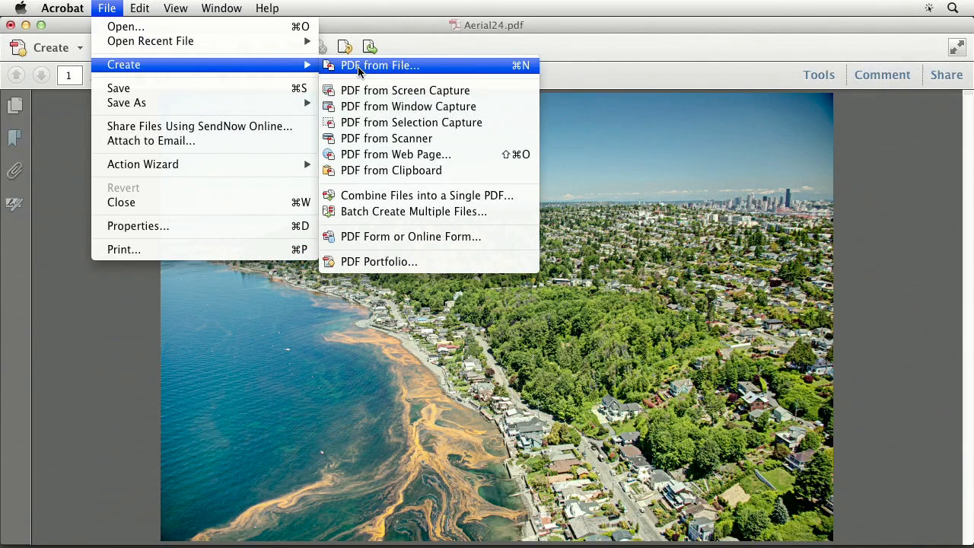
{"action": "left_click", "coordinate": [359, 68]}
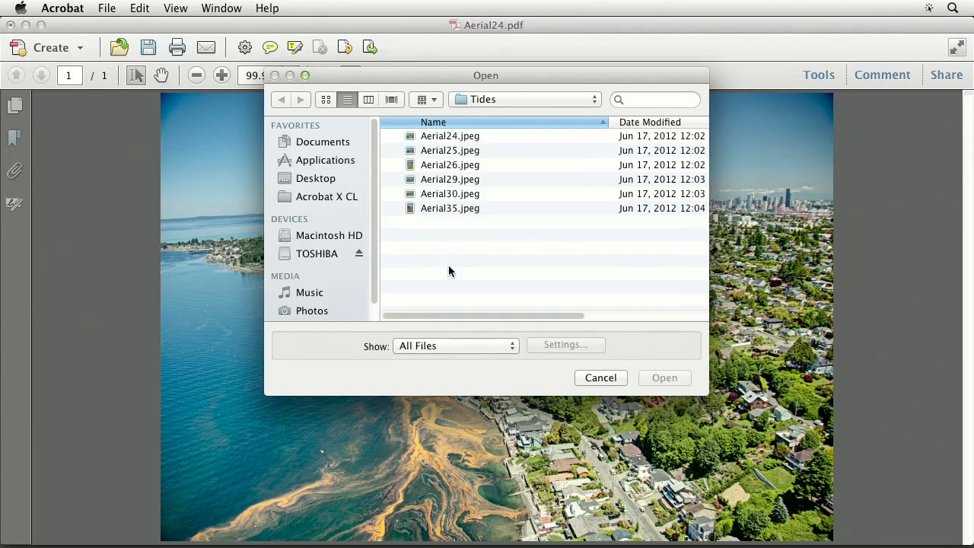
{"action": "left_click", "coordinate": [444, 346]}
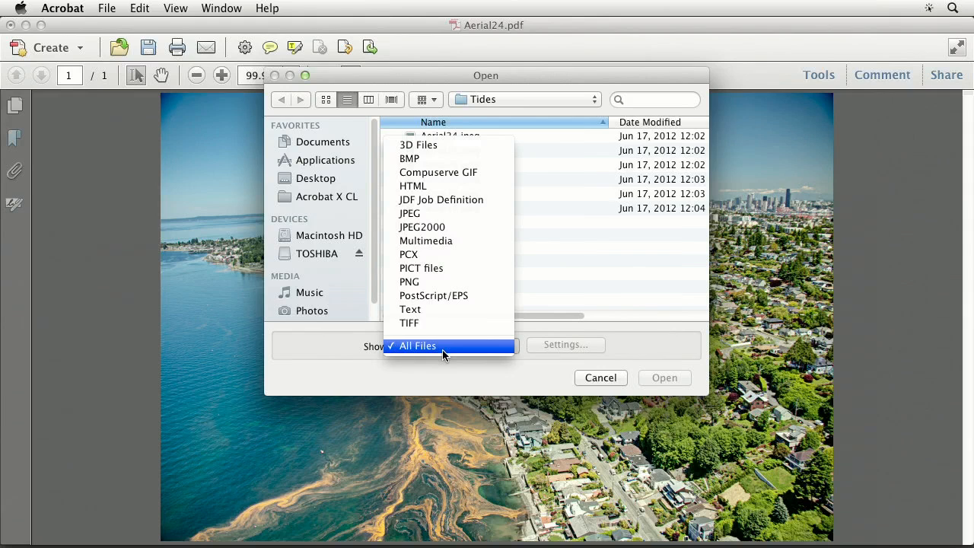
{"action": "left_click", "coordinate": [598, 347]}
{"action": "left_click", "coordinate": [415, 349]}
{"action": "left_click", "coordinate": [460, 367]}
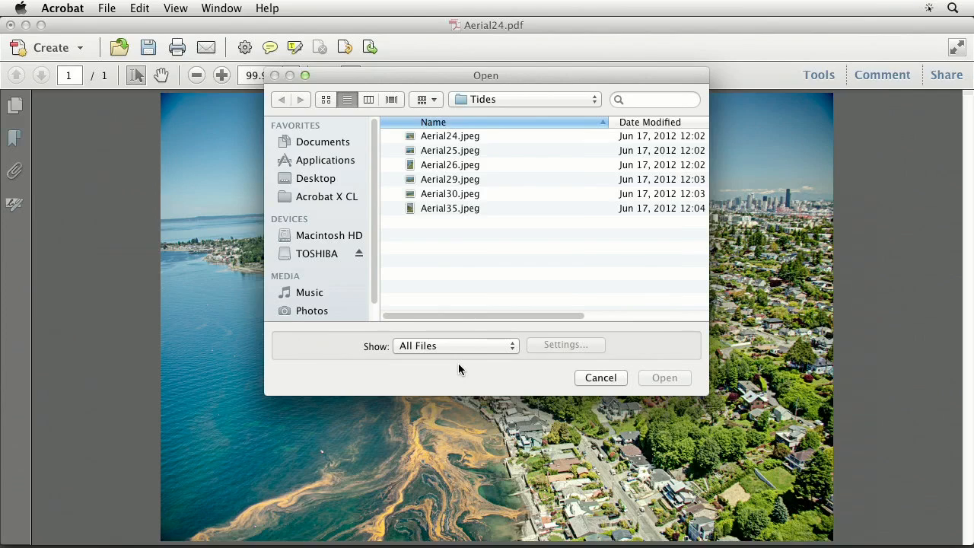
{"action": "left_click", "coordinate": [613, 381]}
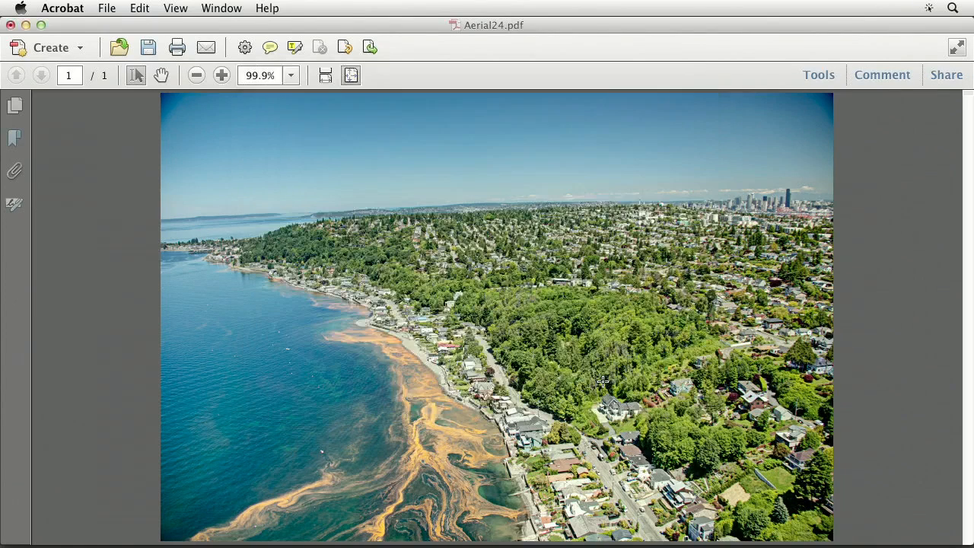
Close Aerial24.pdf without saving it, and close CreatingPDFs.pdf as well
{"action": "left_click", "coordinate": [10, 25]}
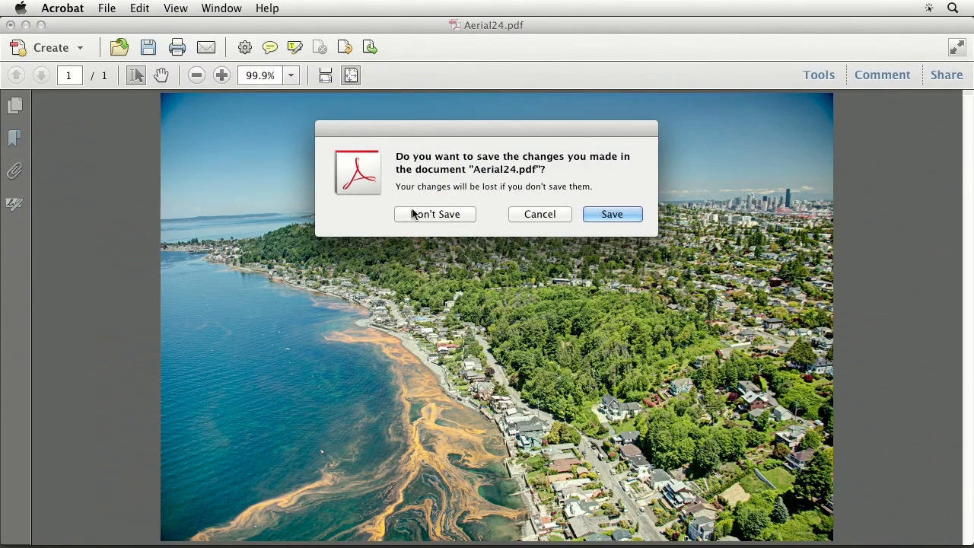
{"action": "key", "text": "super+d"}
{"action": "left_click", "coordinate": [11, 25]}
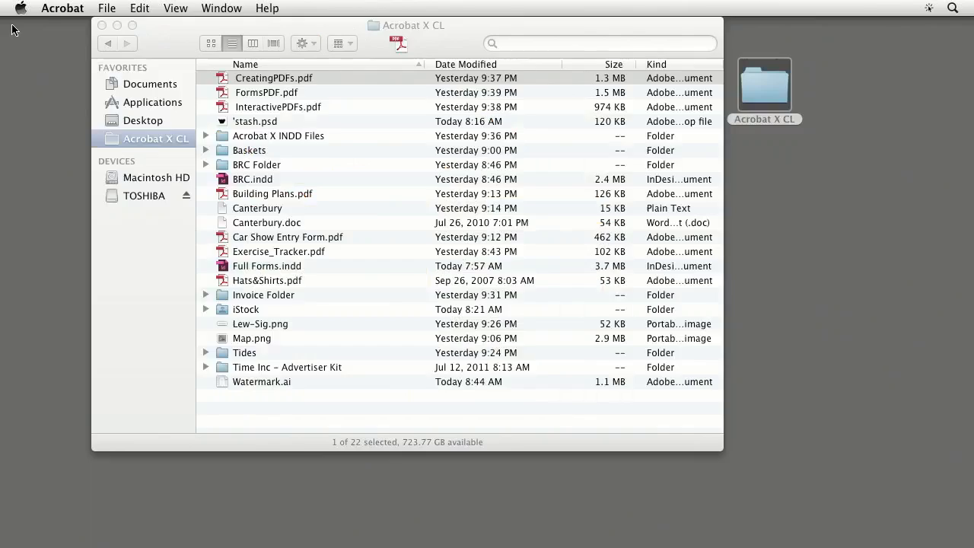
Switch to Finder and open all six Aerial JPEG images from the Tides folder in Acrobat, combining them into one document
{"action": "left_click", "coordinate": [396, 79]}
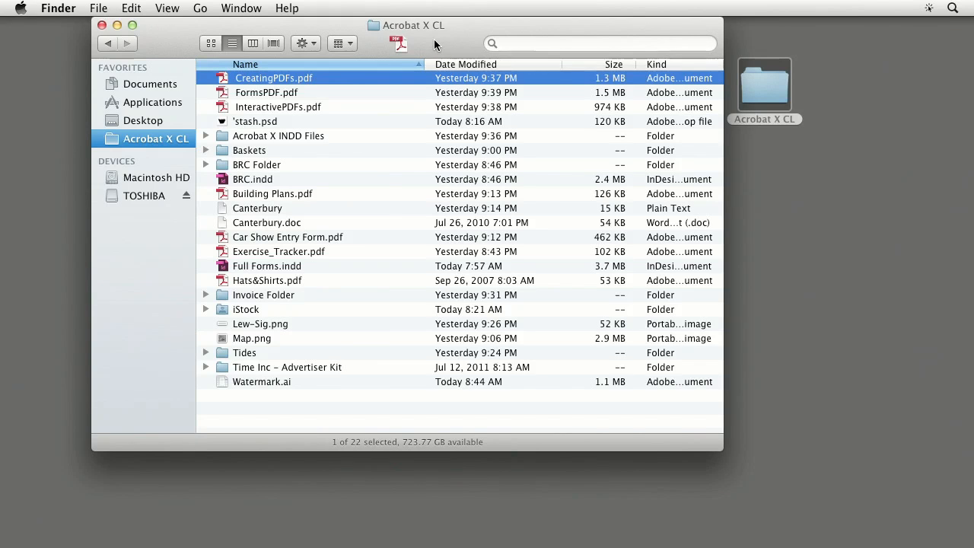
{"action": "double_click", "coordinate": [244, 352]}
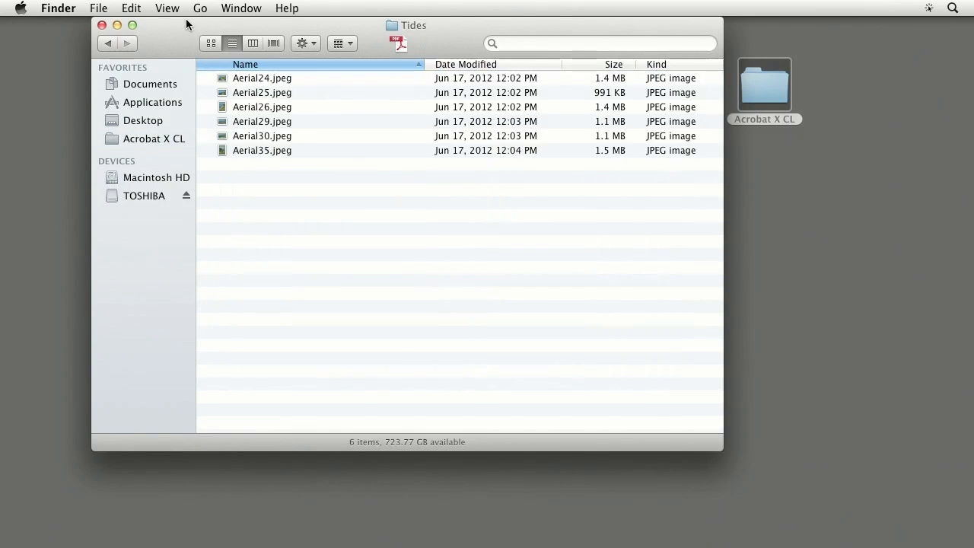
{"action": "left_click", "coordinate": [262, 81]}
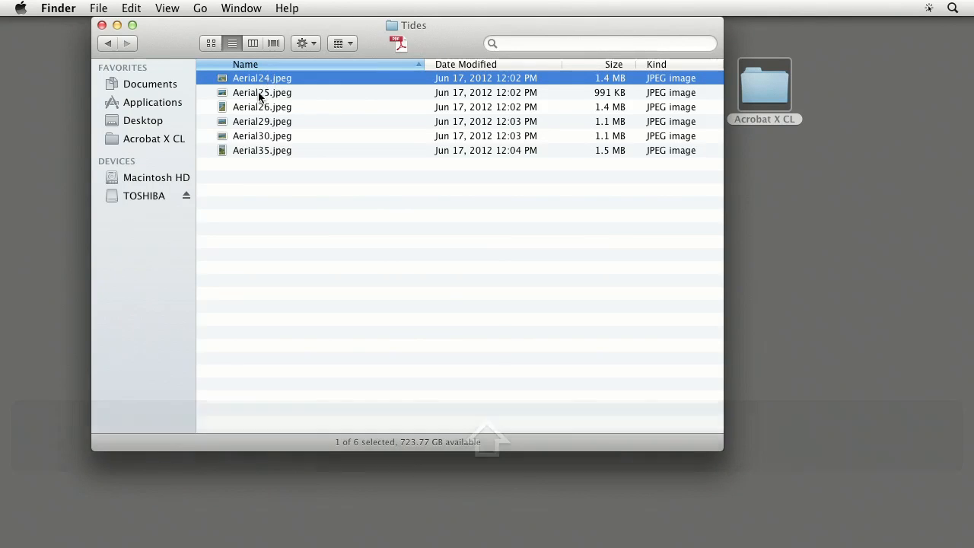
{"action": "left_click", "coordinate": [249, 150], "text": "shift"}
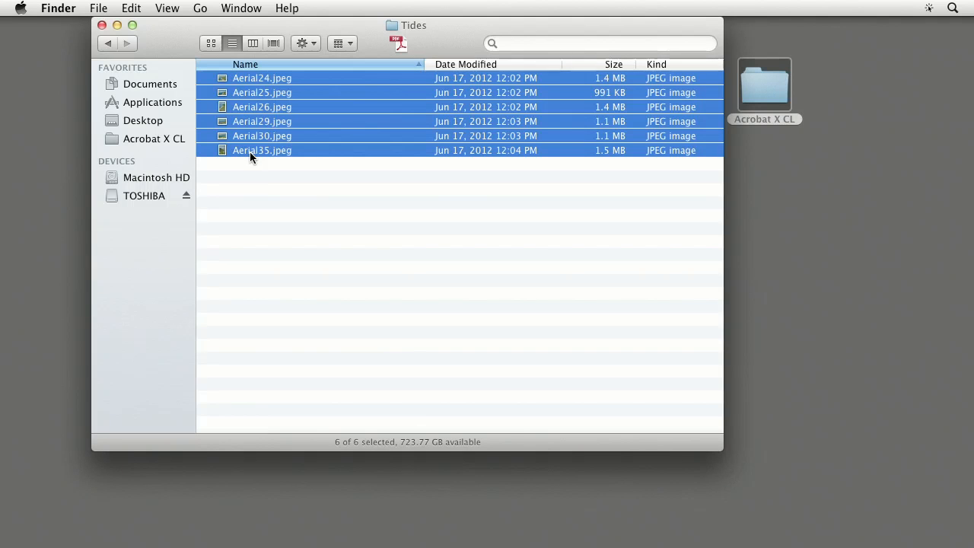
{"action": "left_click_drag", "start_coordinate": [249, 152], "coordinate": [414, 519]}
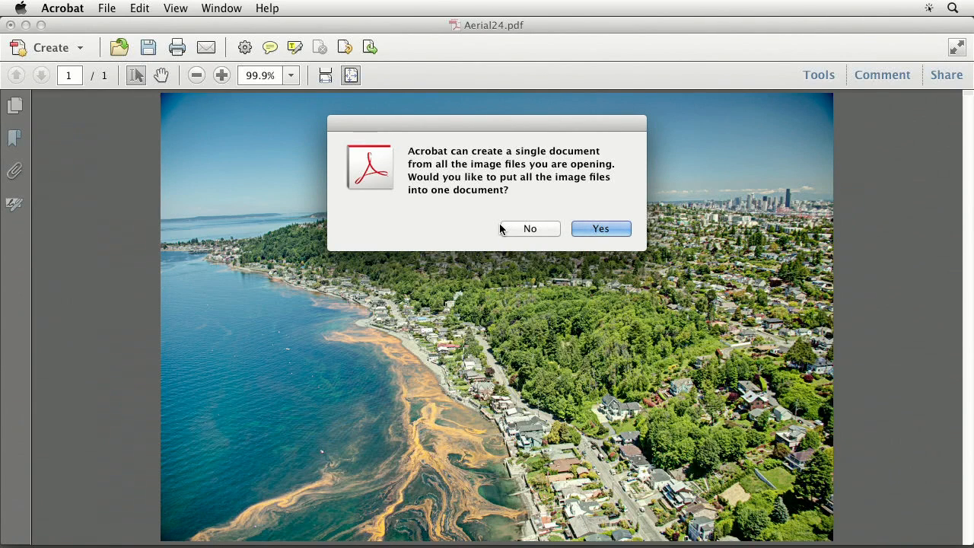
{"action": "left_click", "coordinate": [601, 229]}
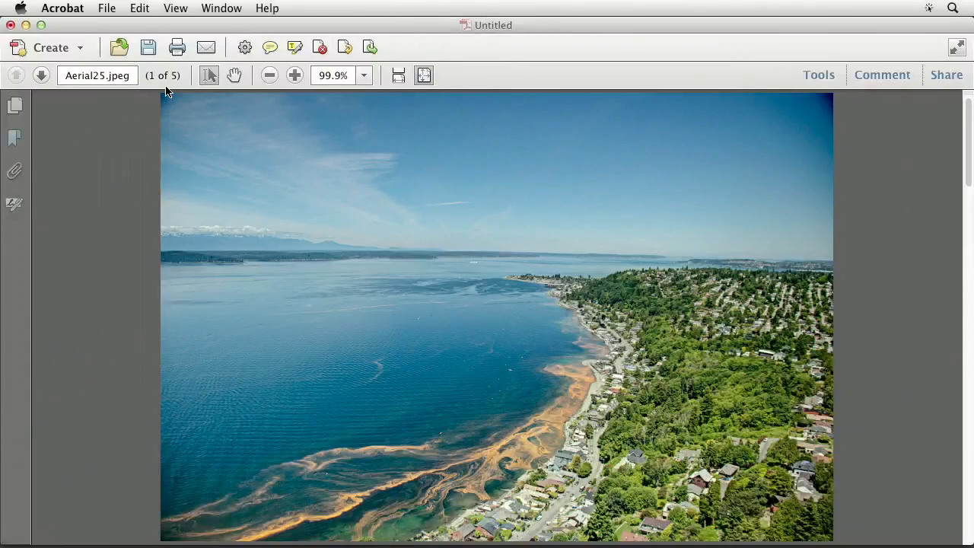
Page through the combined image document to its last page, fitting whole pages in the window
{"action": "key", "text": "super+0"}
{"action": "key", "text": "Down"}
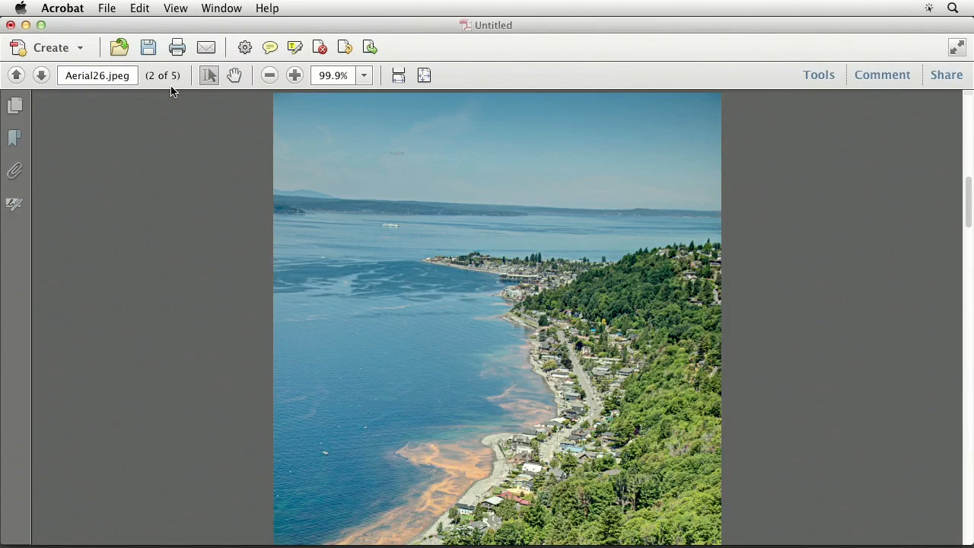
{"action": "key", "text": "Down"}
{"action": "key", "text": "Down"}
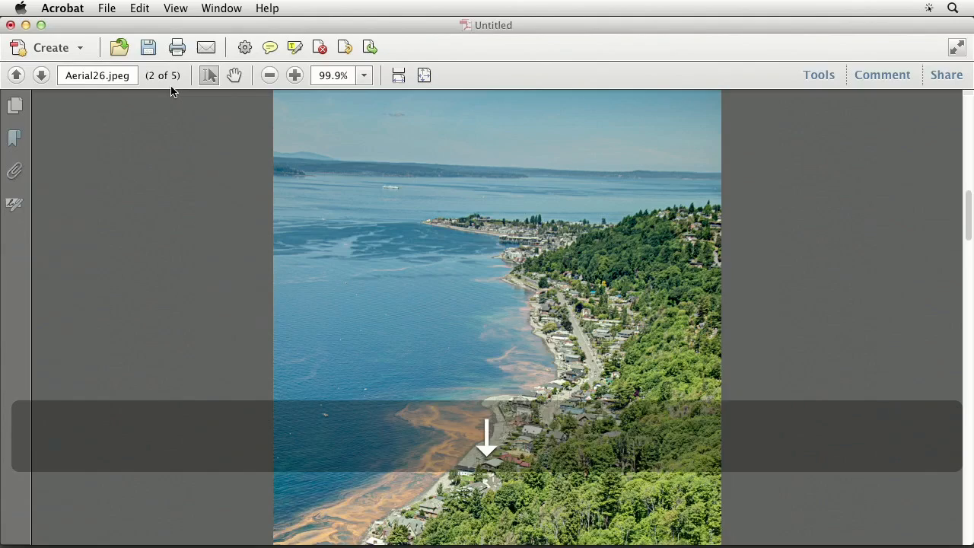
{"action": "key", "text": "super+0"}
{"action": "key", "text": "Down"}
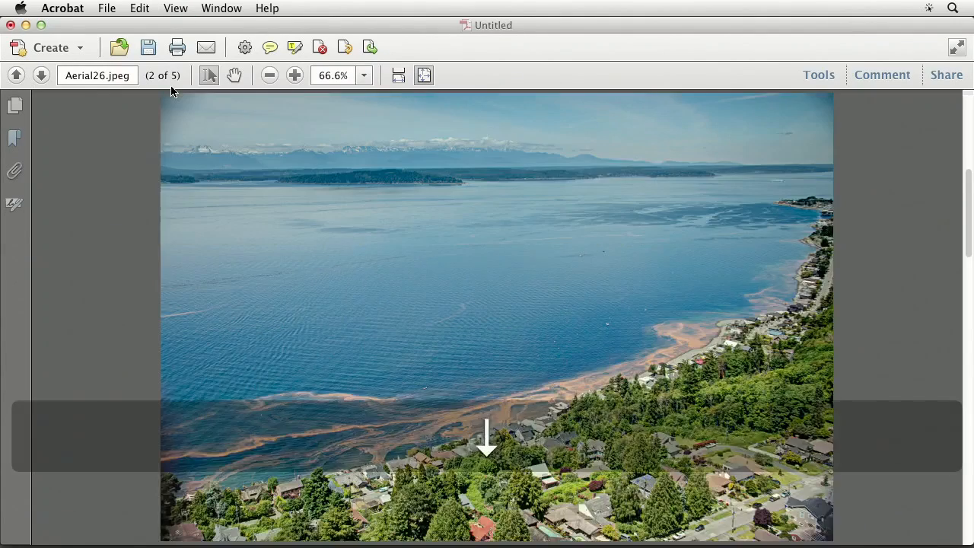
{"action": "key", "text": "Down"}
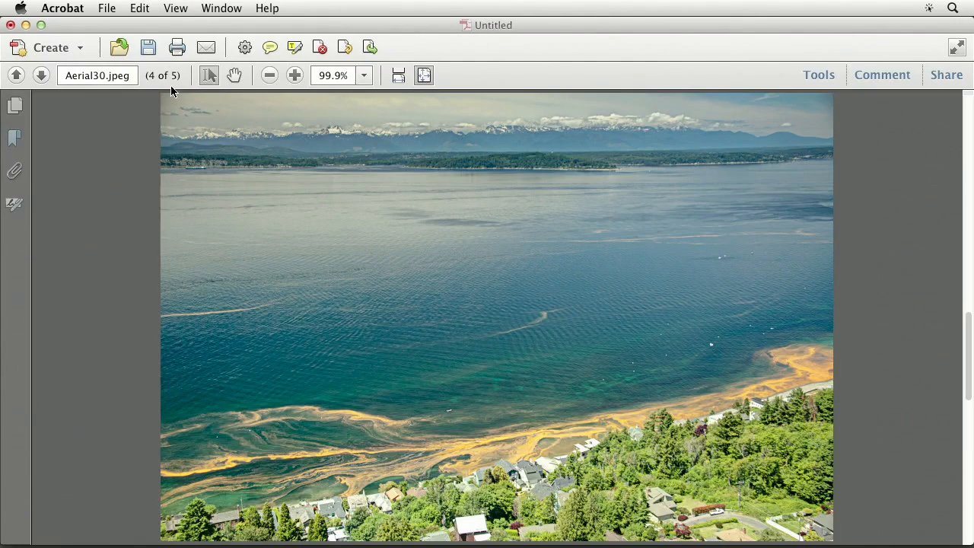
{"action": "key", "text": "Down"}
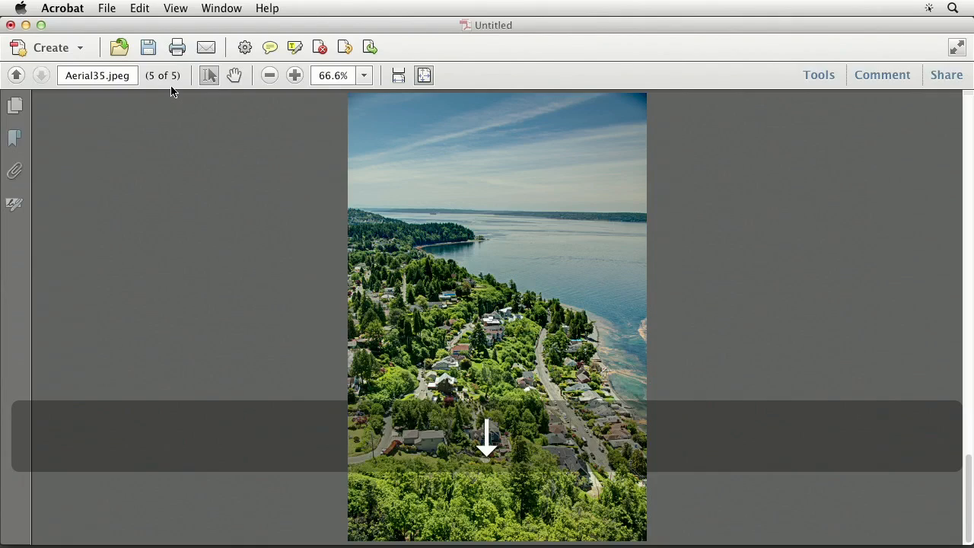
Page back through the combined document to its first image, Aerial25.jpeg, and return to Aerial26.jpeg
{"action": "key", "text": "Up"}
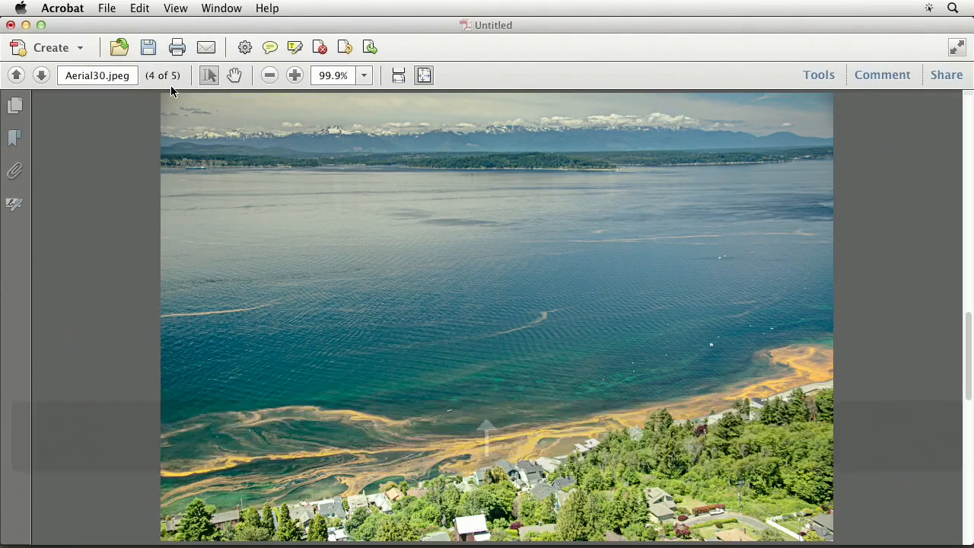
{"action": "key", "text": "Up"}
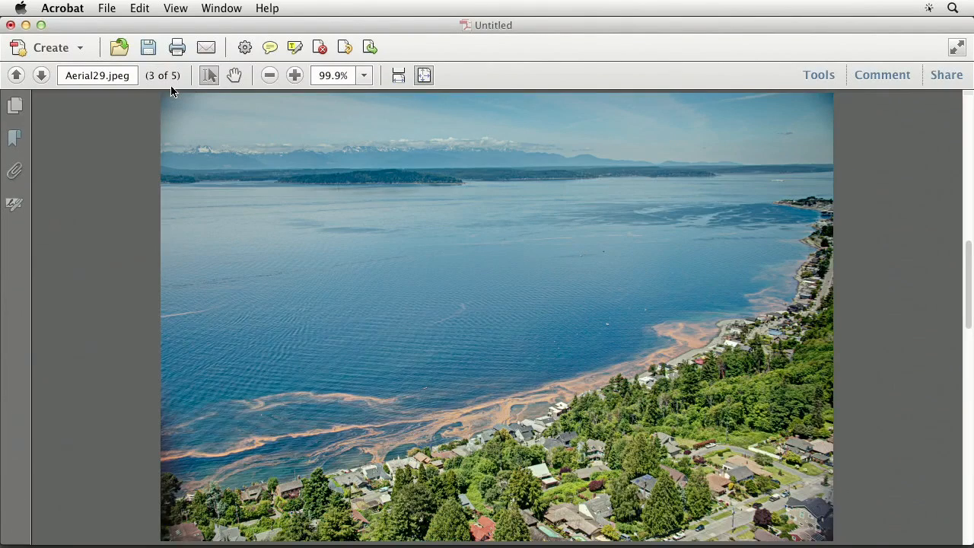
{"action": "key", "text": "Up"}
{"action": "key", "text": "Up"}
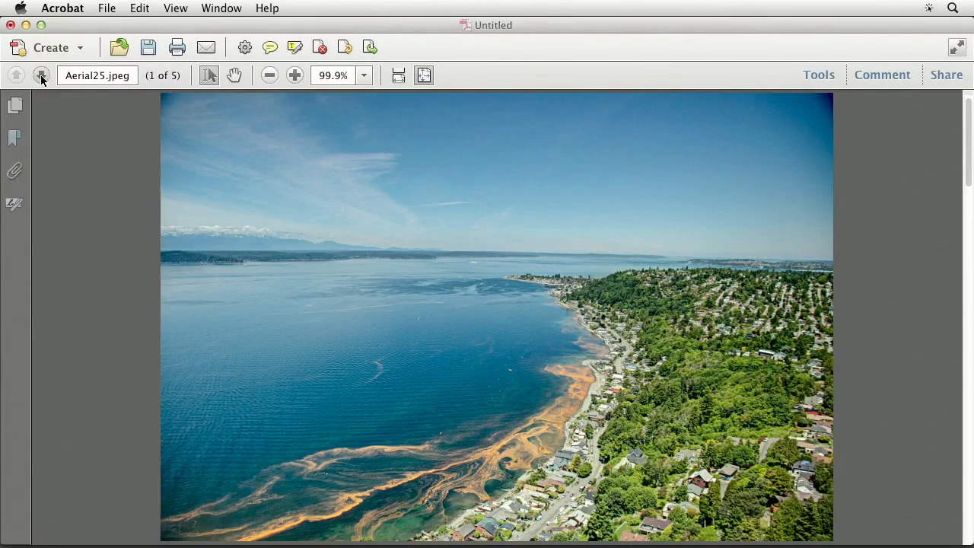
{"action": "left_click", "coordinate": [42, 75]}
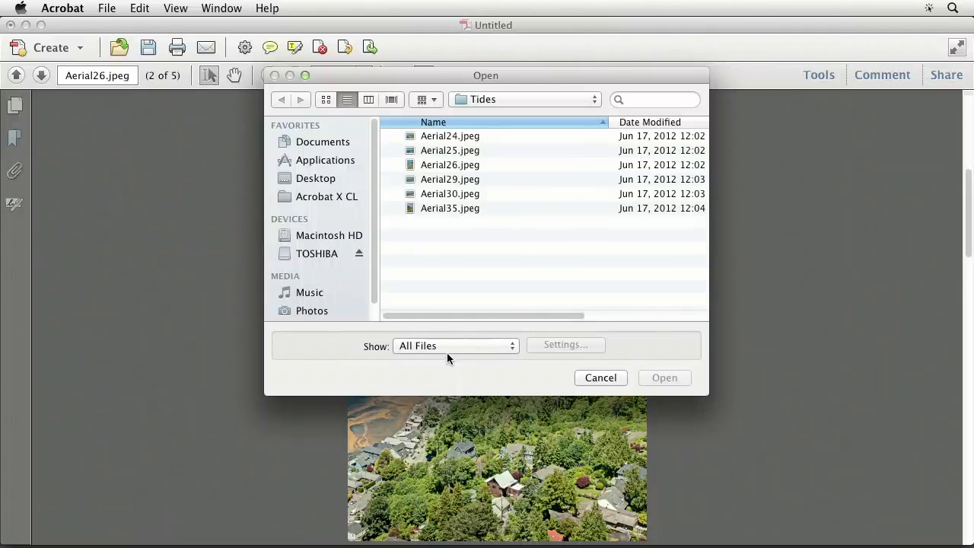
Examine the file types that can be opened for PDF creation, and dismiss the dialog without opening anything
{"action": "left_click", "coordinate": [447, 349]}
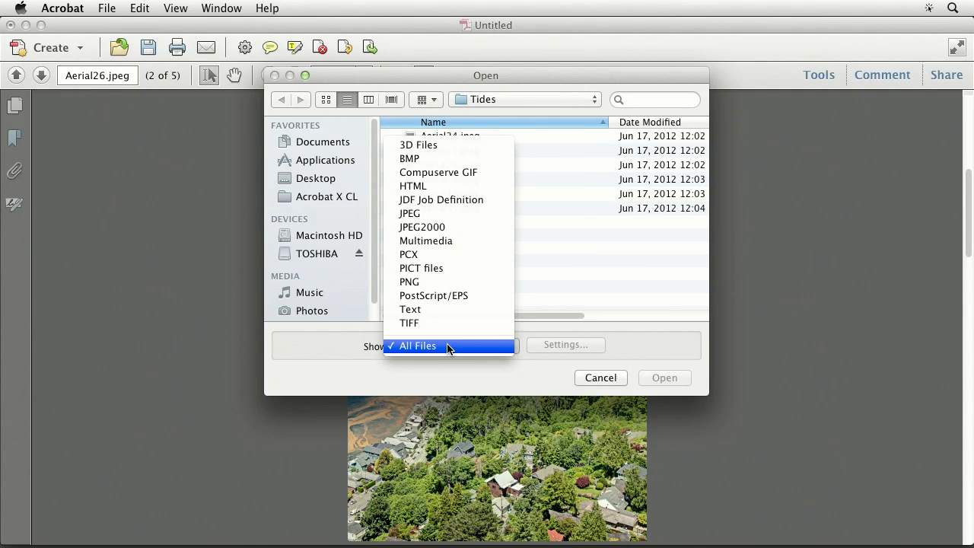
{"action": "left_click", "coordinate": [598, 377]}
{"action": "left_click", "coordinate": [600, 377]}
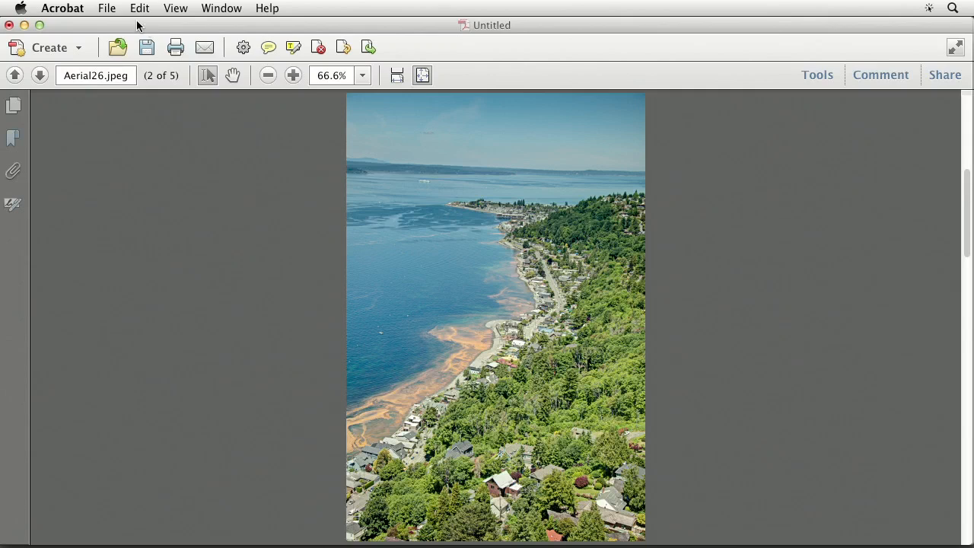
Create a PDF from a capture of the whole screen showing the Aerial26.jpeg page
{"action": "left_click", "coordinate": [106, 8]}
{"action": "mouse_move", "coordinate": [121, 65]}
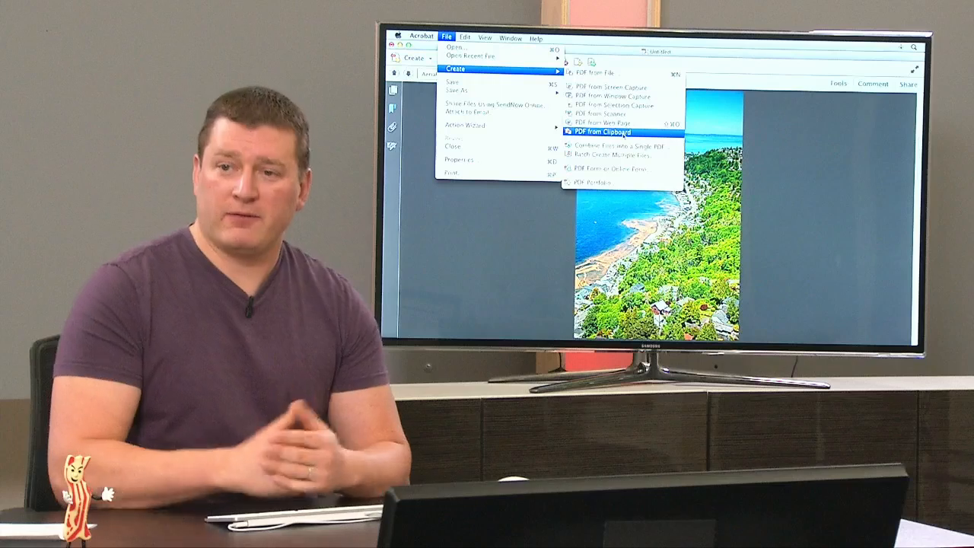
{"action": "left_click", "coordinate": [615, 129]}
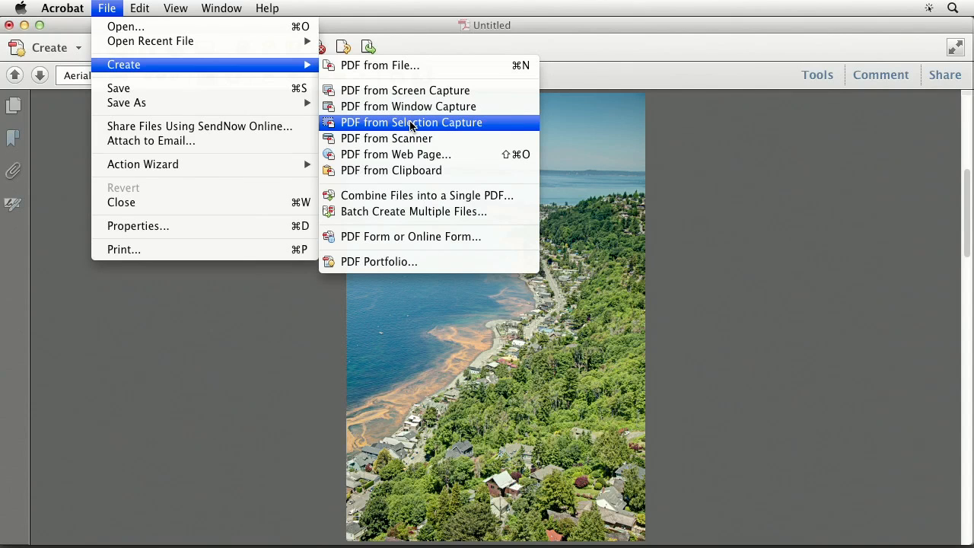
{"action": "left_click", "coordinate": [400, 95]}
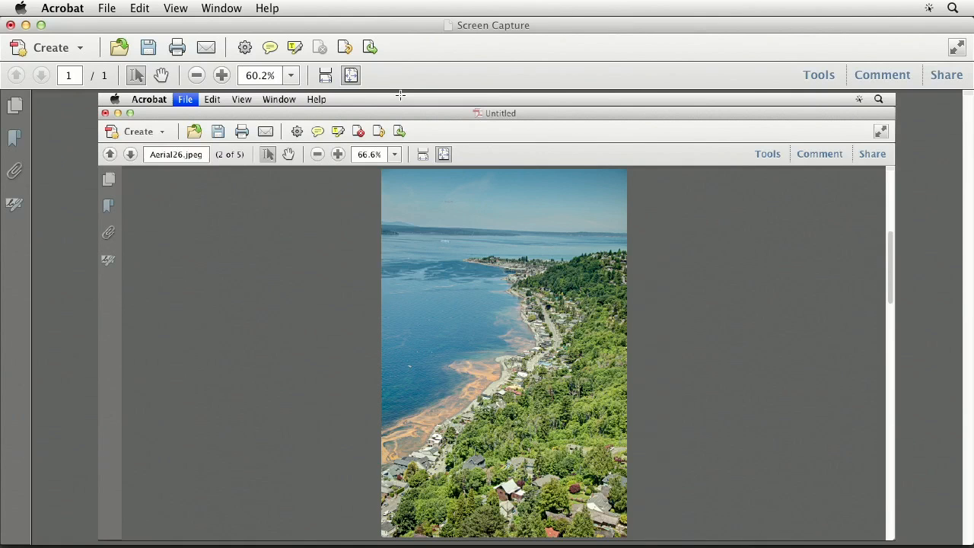
Move the Screen Capture window aside to reveal the original document behind it, and close the capture without saving
{"action": "left_click_drag", "start_coordinate": [418, 25], "coordinate": [483, 130]}
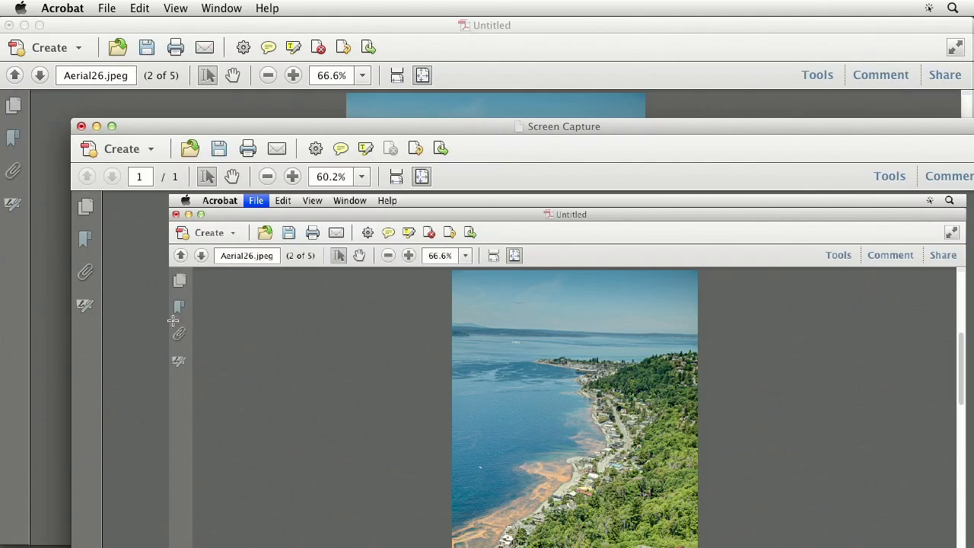
{"action": "left_click_drag", "start_coordinate": [249, 127], "coordinate": [185, 22]}
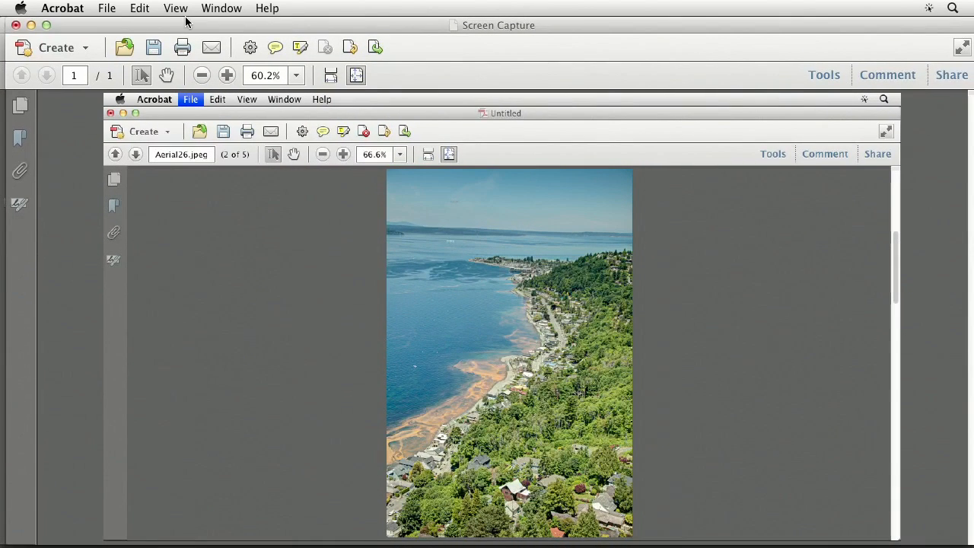
{"action": "left_click", "coordinate": [15, 25]}
{"action": "left_click", "coordinate": [431, 214]}
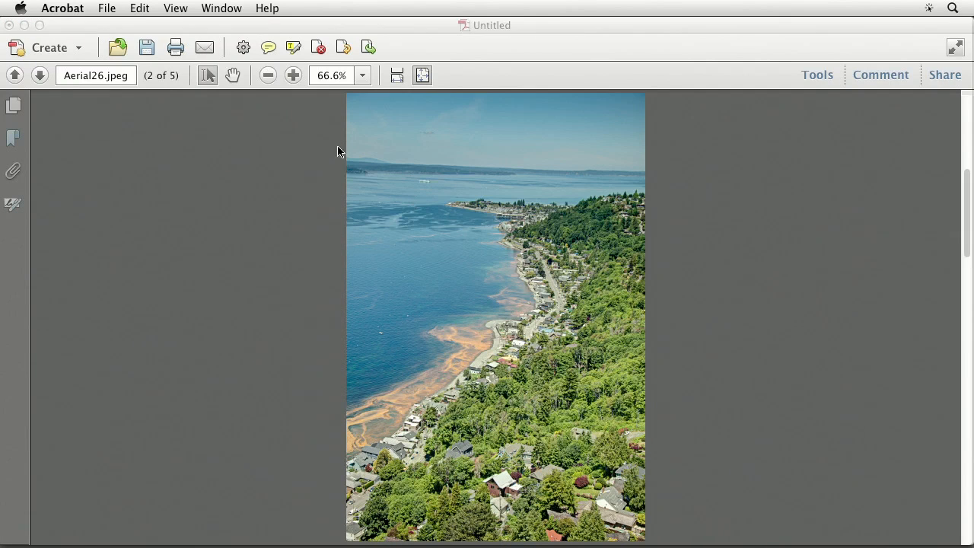
Create a PDF from a window capture, choosing the application's menu bar as the captured element
{"action": "left_click", "coordinate": [110, 8]}
{"action": "mouse_move", "coordinate": [128, 67]}
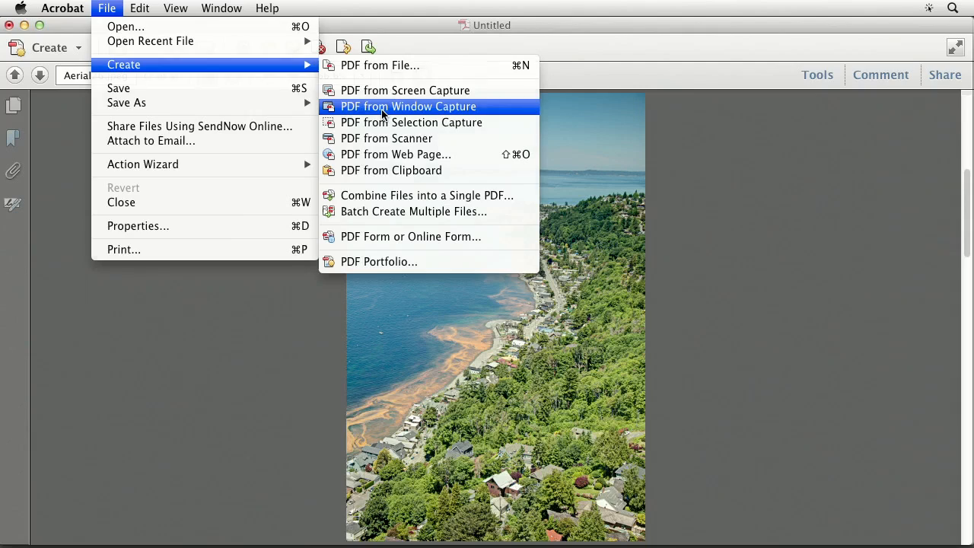
{"action": "left_click", "coordinate": [383, 107]}
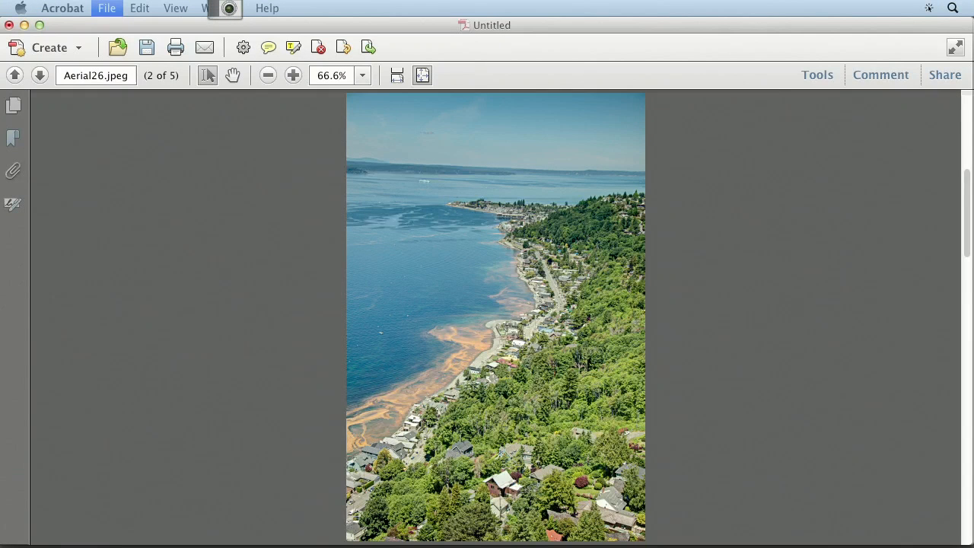
{"action": "left_click", "coordinate": [228, 8]}
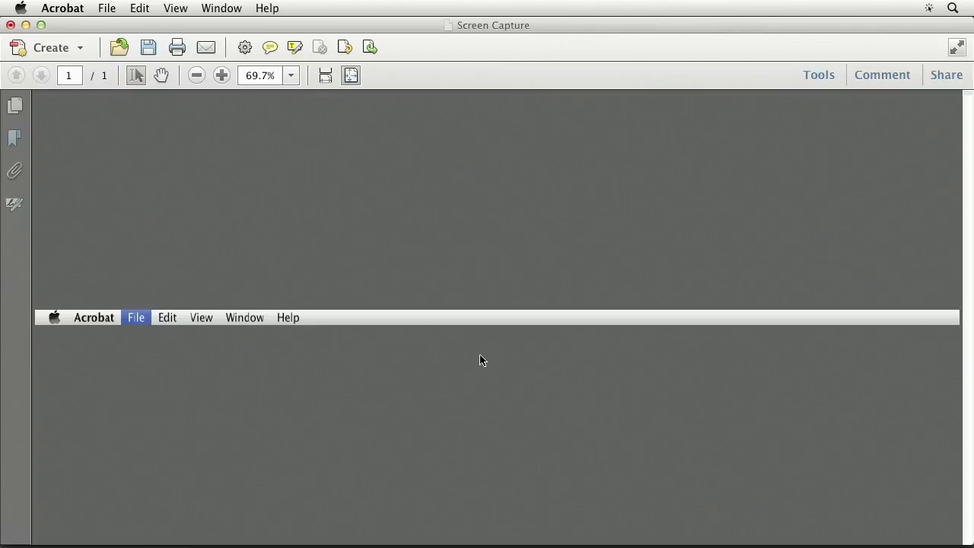
Close the menu bar capture without saving it
{"action": "left_click", "coordinate": [106, 8]}
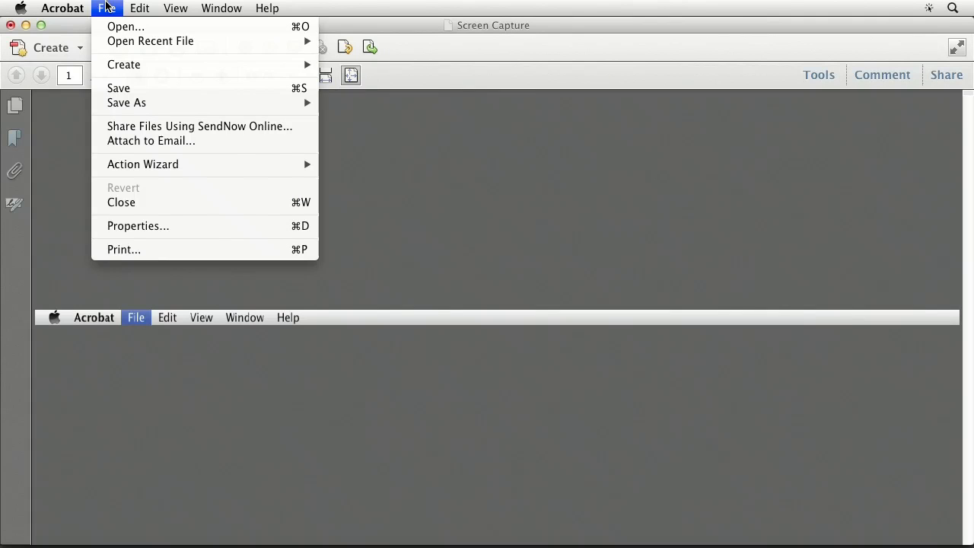
{"action": "mouse_move", "coordinate": [152, 64]}
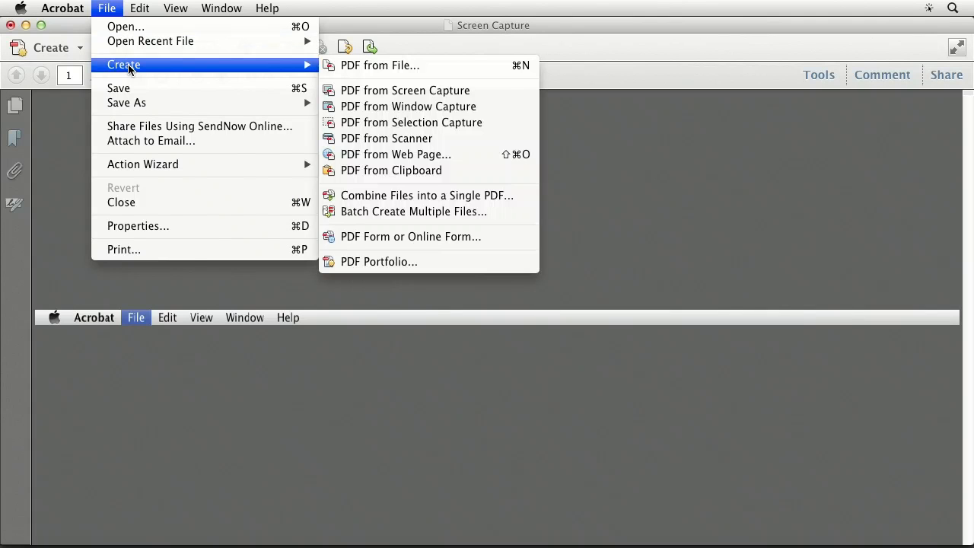
{"action": "left_click", "coordinate": [374, 107]}
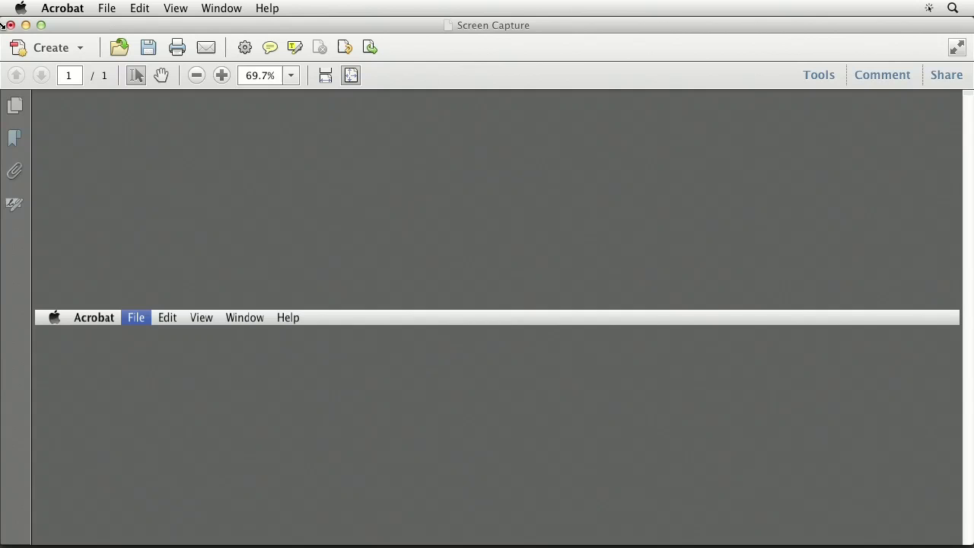
{"action": "left_click", "coordinate": [446, 219]}
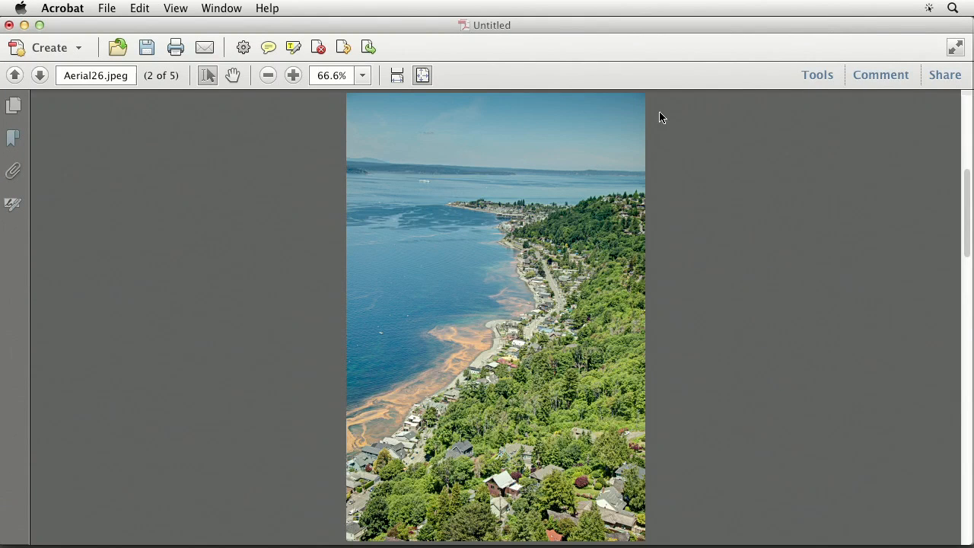
Show the Content tools beside the image document and list the multimedia types that can be added
{"action": "left_click", "coordinate": [818, 76]}
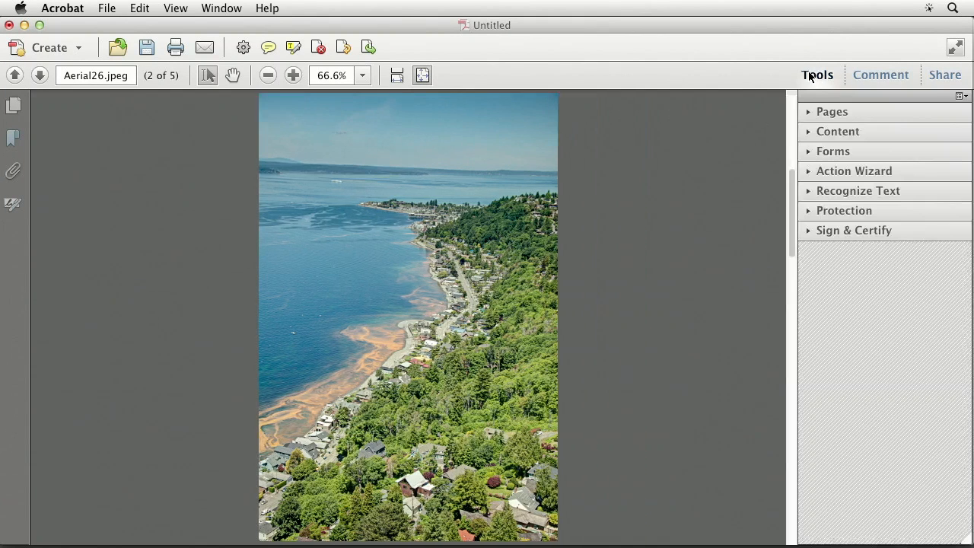
{"action": "left_click", "coordinate": [809, 132]}
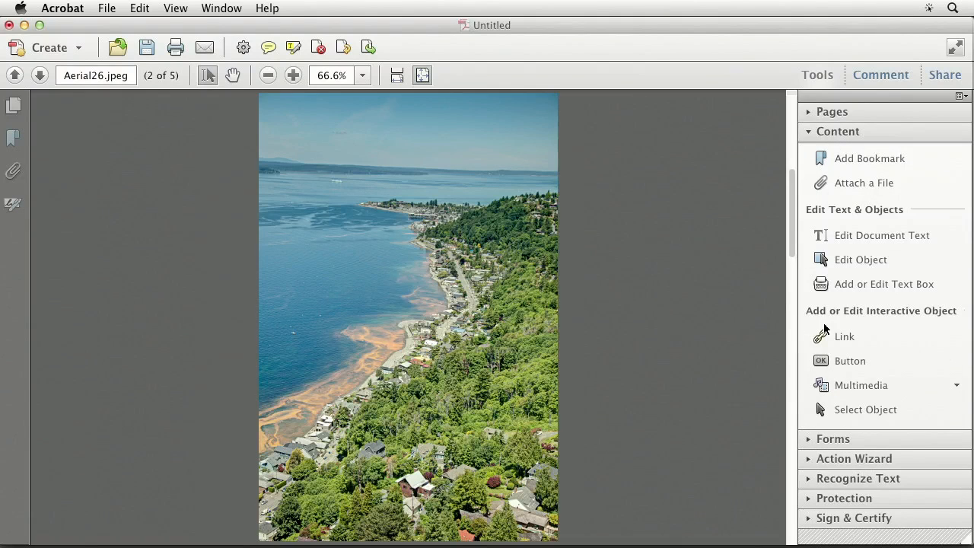
{"action": "left_click", "coordinate": [956, 387]}
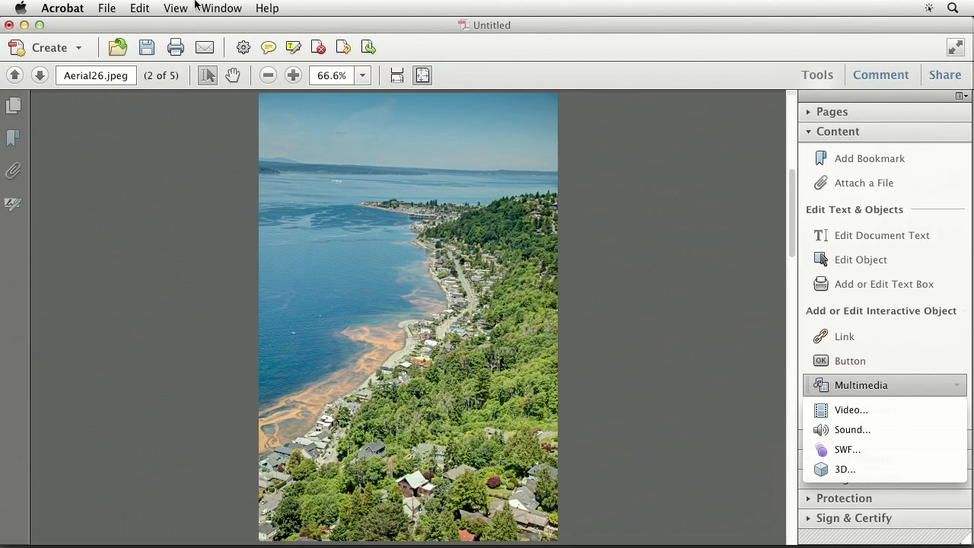
Create a PDF from a selection capture framing the three Edit Text & Objects tools, and close it without saving
{"action": "left_click", "coordinate": [114, 8]}
{"action": "left_click", "coordinate": [114, 8]}
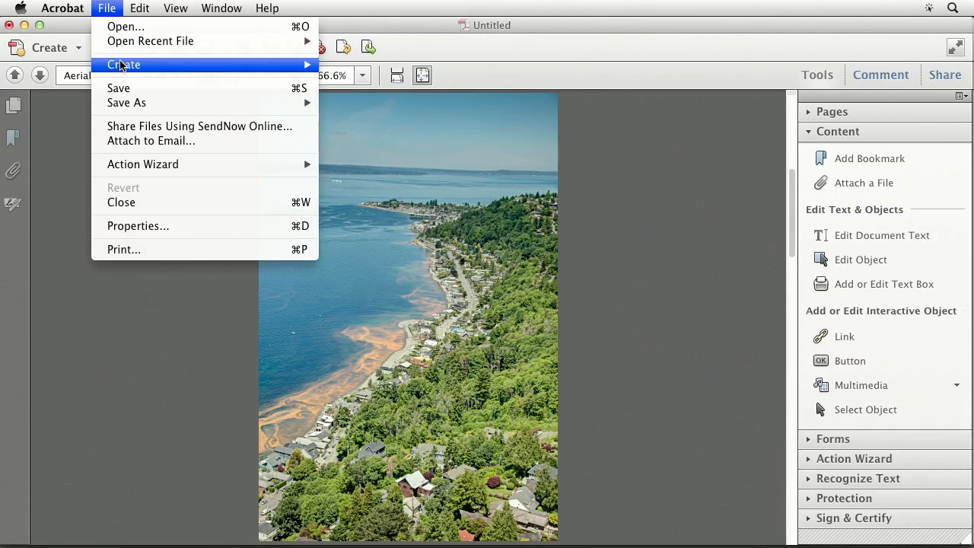
{"action": "mouse_move", "coordinate": [124, 64]}
{"action": "left_click", "coordinate": [453, 123]}
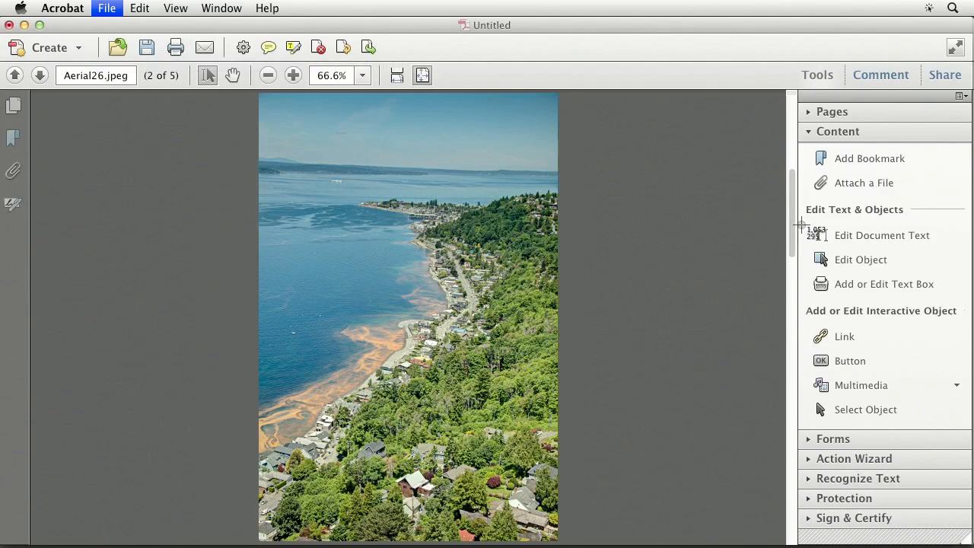
{"action": "left_click_drag", "start_coordinate": [803, 223], "coordinate": [945, 292]}
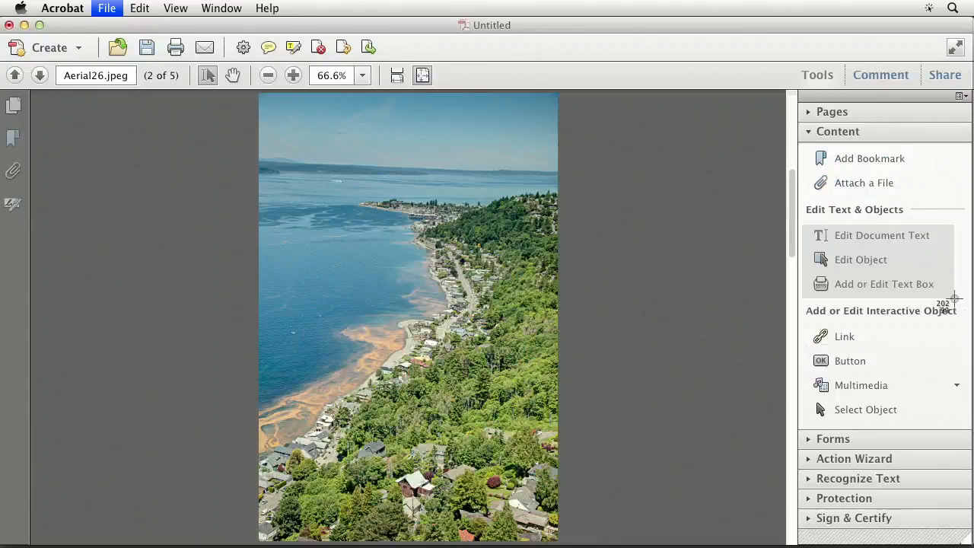
{"action": "left_click_drag", "start_coordinate": [954, 298], "coordinate": [951, 301]}
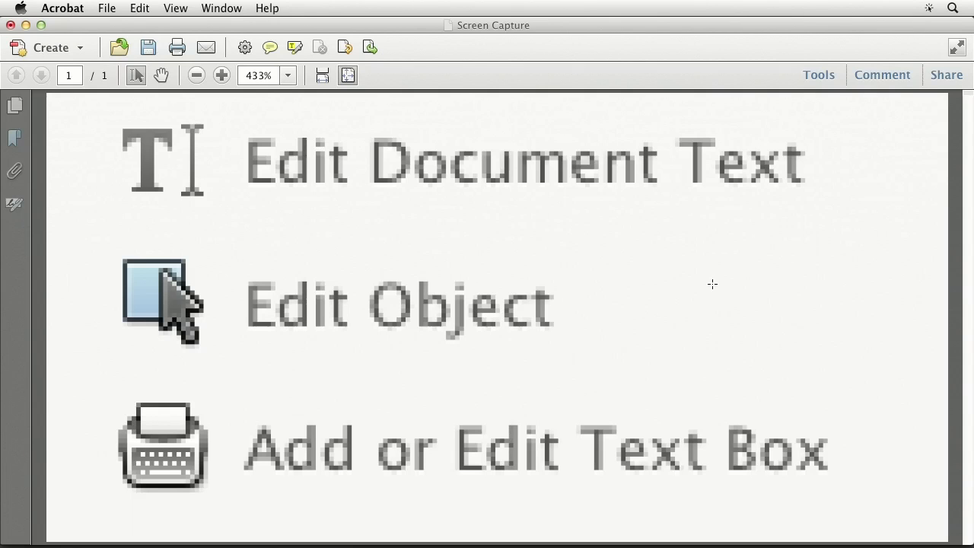
{"action": "left_click", "coordinate": [10, 25]}
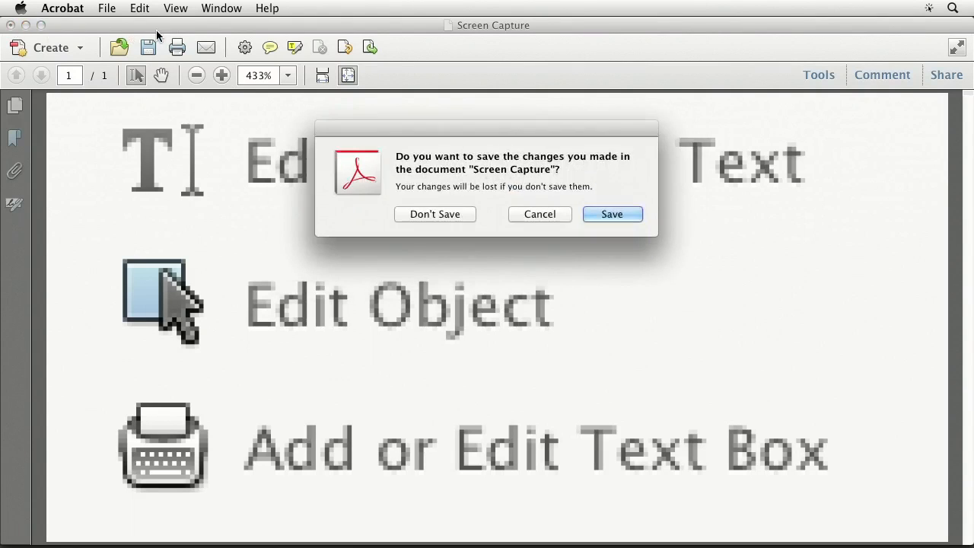
{"action": "left_click", "coordinate": [443, 215]}
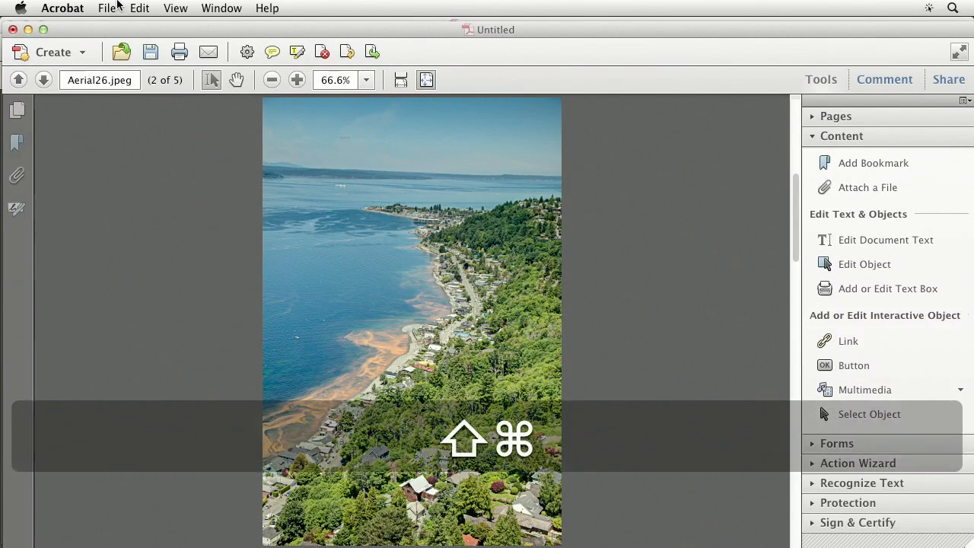
Start the system's area screenshot, switch it to window capture over the document window, and cancel it
{"action": "key", "text": "shift+super+3"}
{"action": "key", "text": "shift+super+4"}
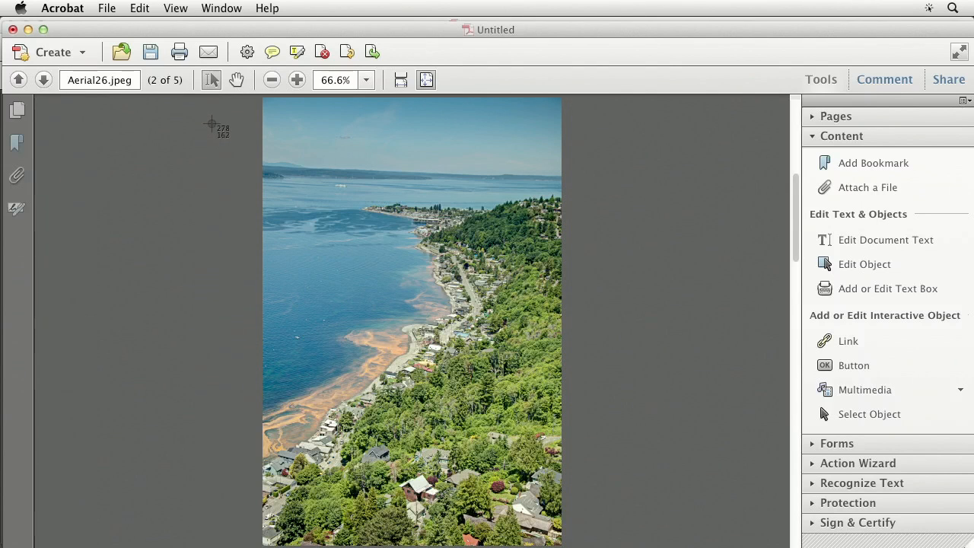
{"action": "key", "text": "super"}
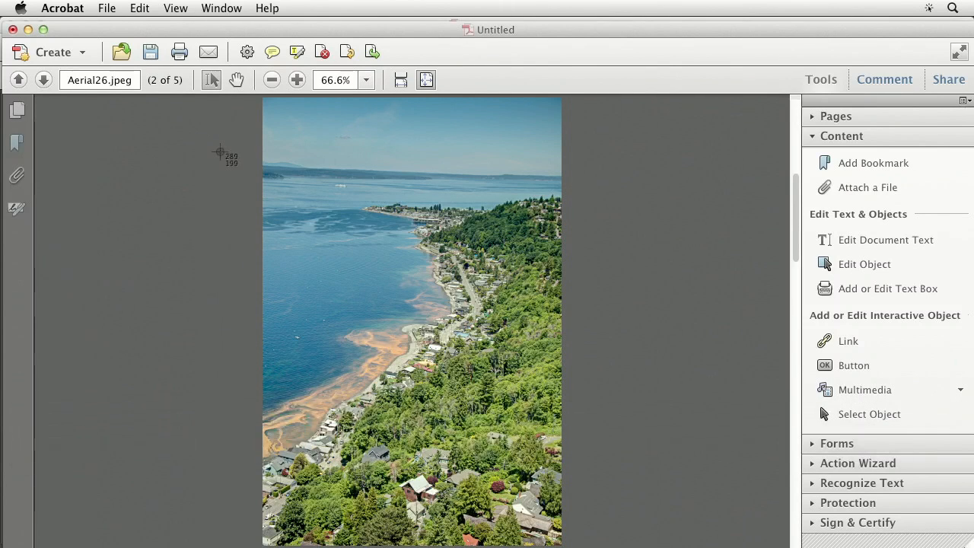
{"action": "key", "text": "space"}
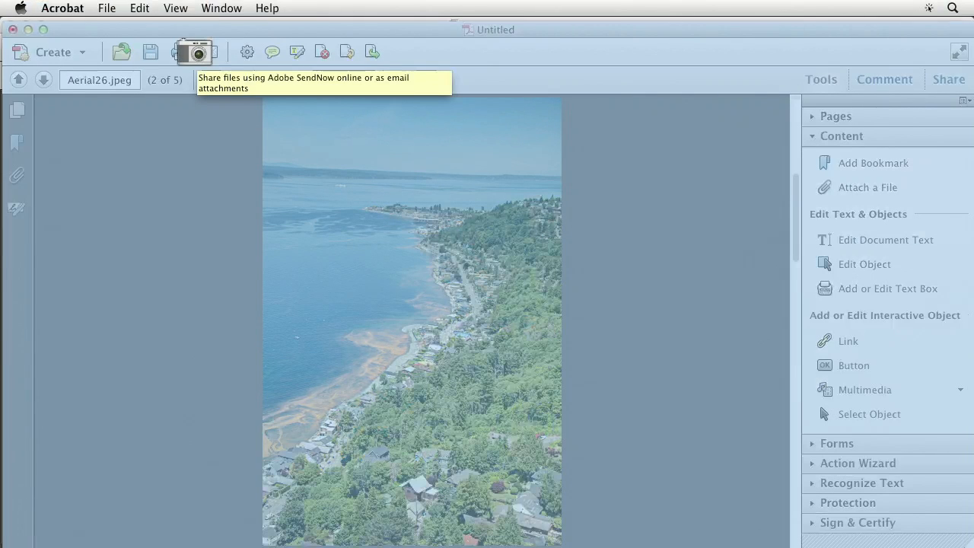
{"action": "key", "text": "Escape"}
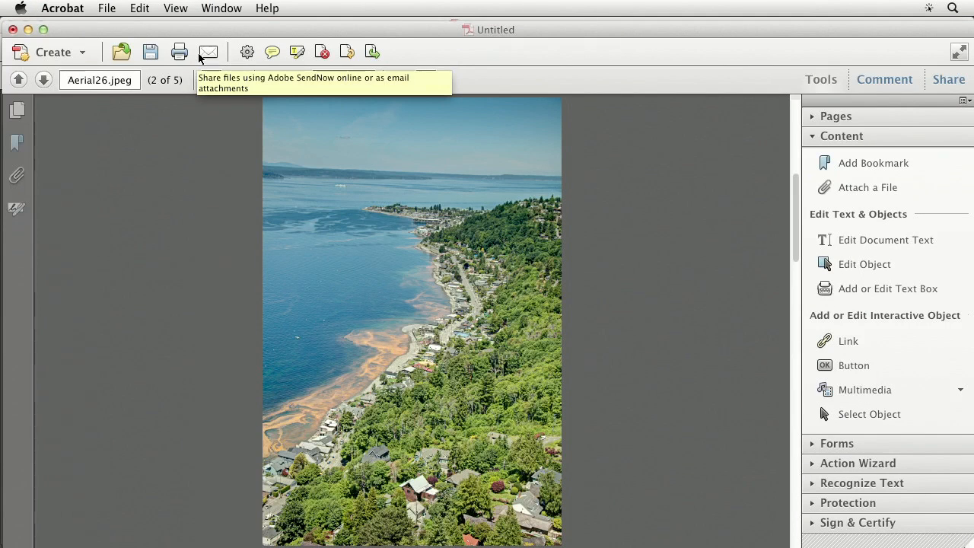
{"action": "left_click", "coordinate": [106, 8]}
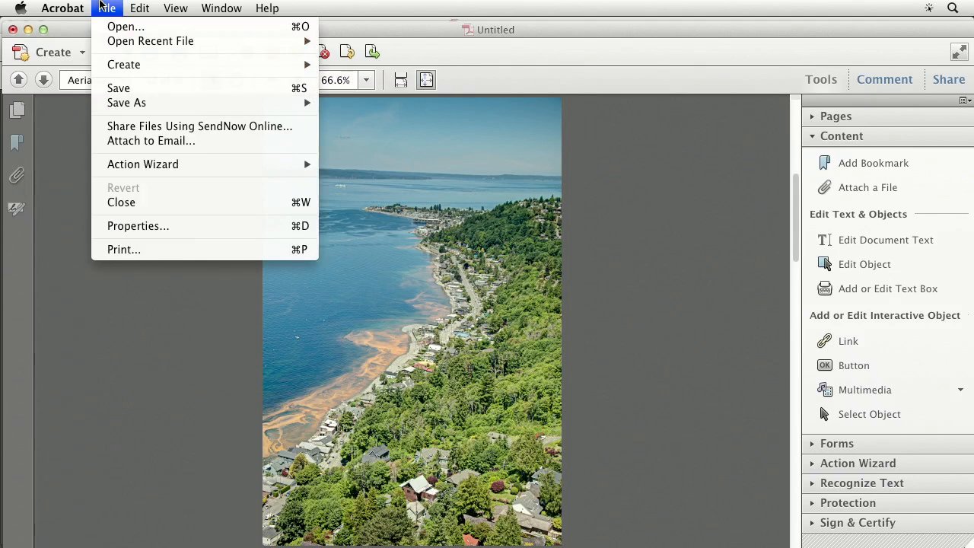
{"action": "mouse_move", "coordinate": [125, 64]}
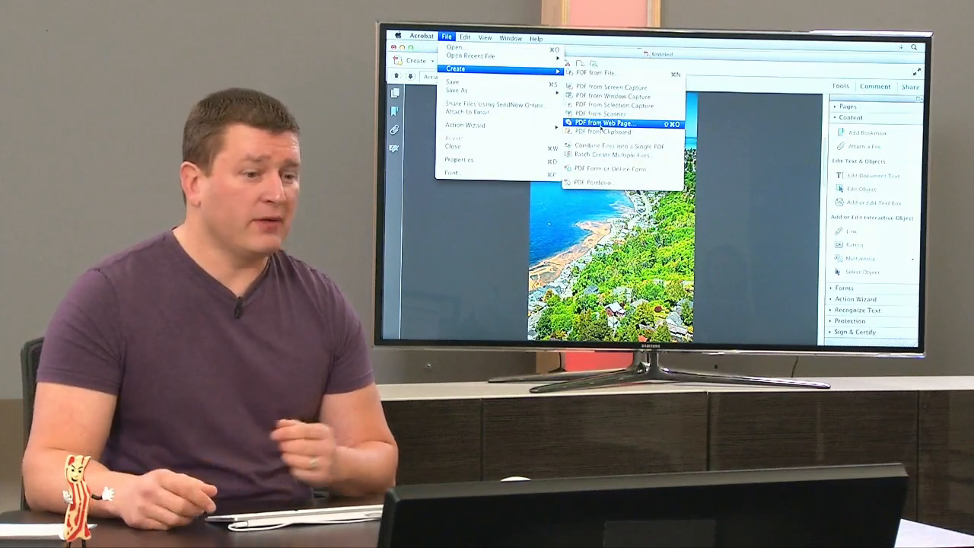
{"action": "left_click", "coordinate": [601, 122]}
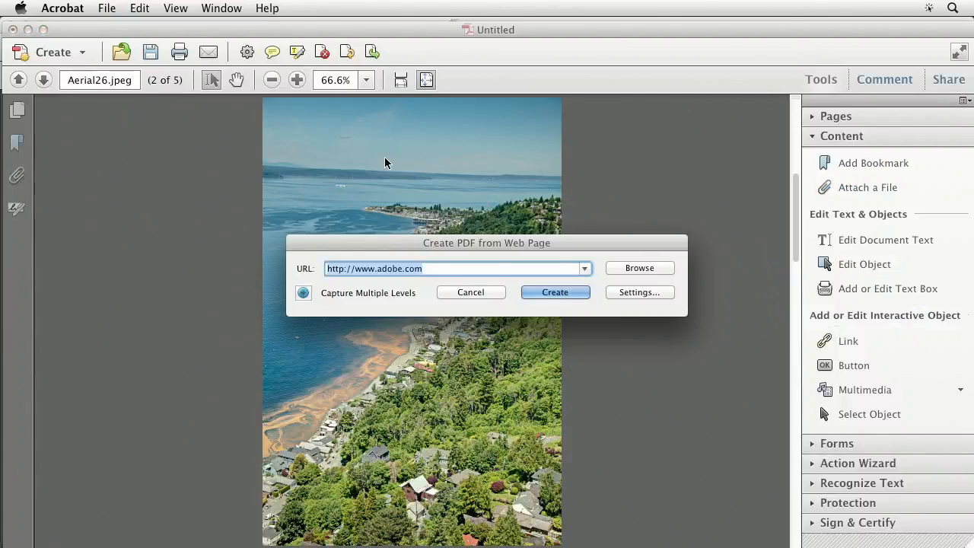
{"action": "left_click_drag", "start_coordinate": [400, 241], "coordinate": [398, 147]}
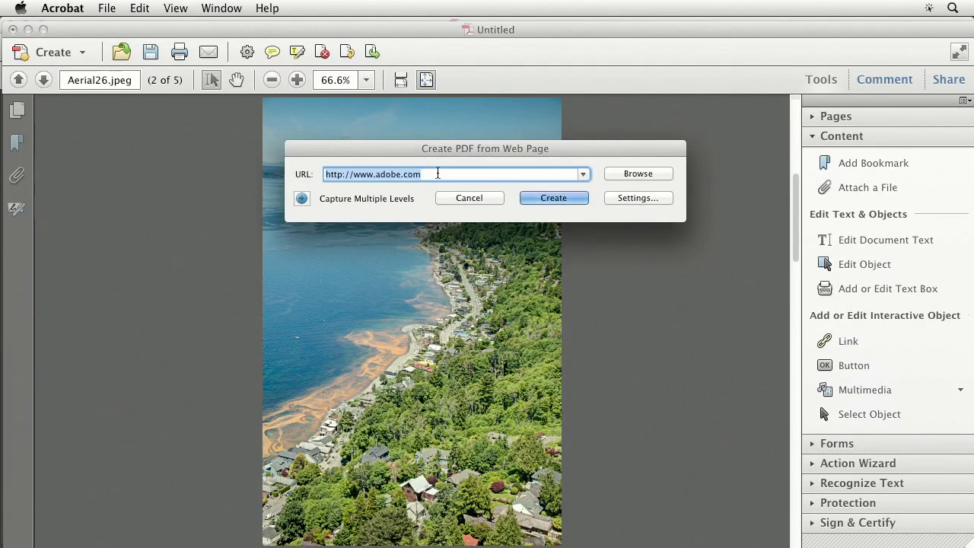
{"action": "left_click", "coordinate": [429, 173]}
{"action": "left_click_drag", "start_coordinate": [429, 173], "coordinate": [376, 174]}
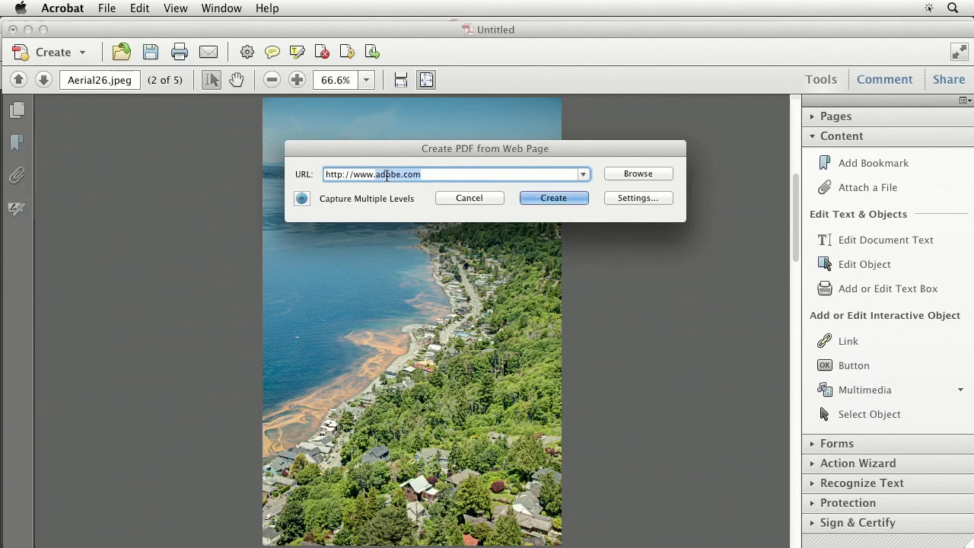
{"action": "type", "text": "bc"}
{"action": "key", "text": "BackSpace"}
{"action": "key", "text": "BackSpace"}
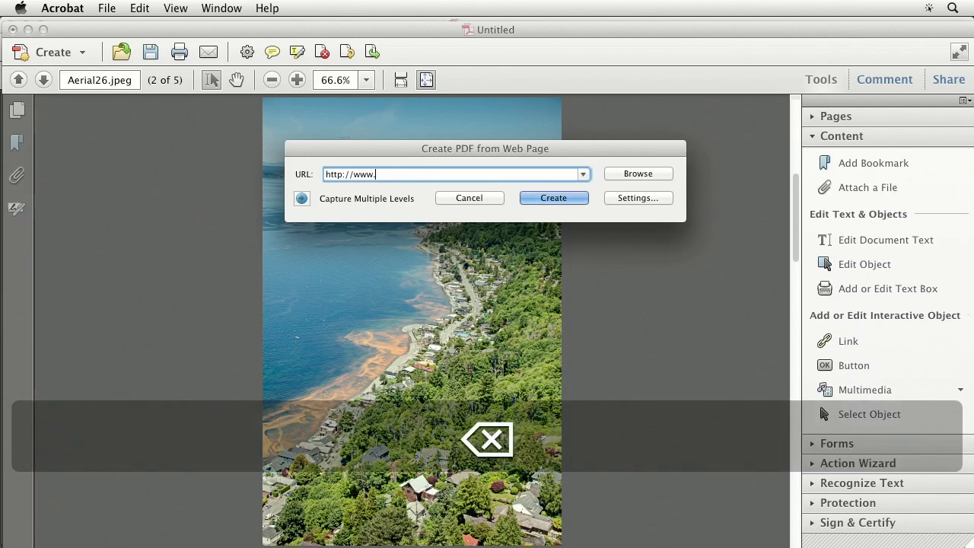
{"action": "type", "text": "whatdoba"}
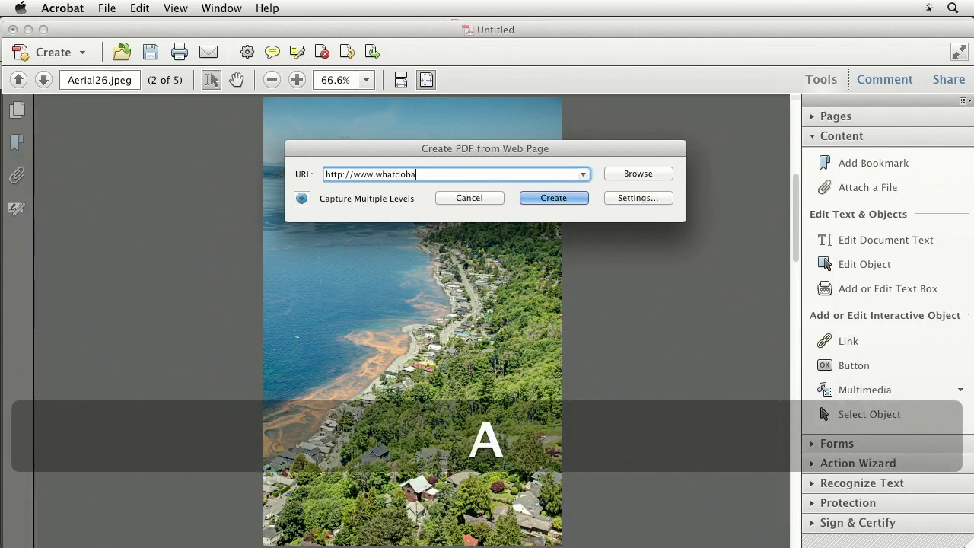
{"action": "type", "text": "condo.com"}
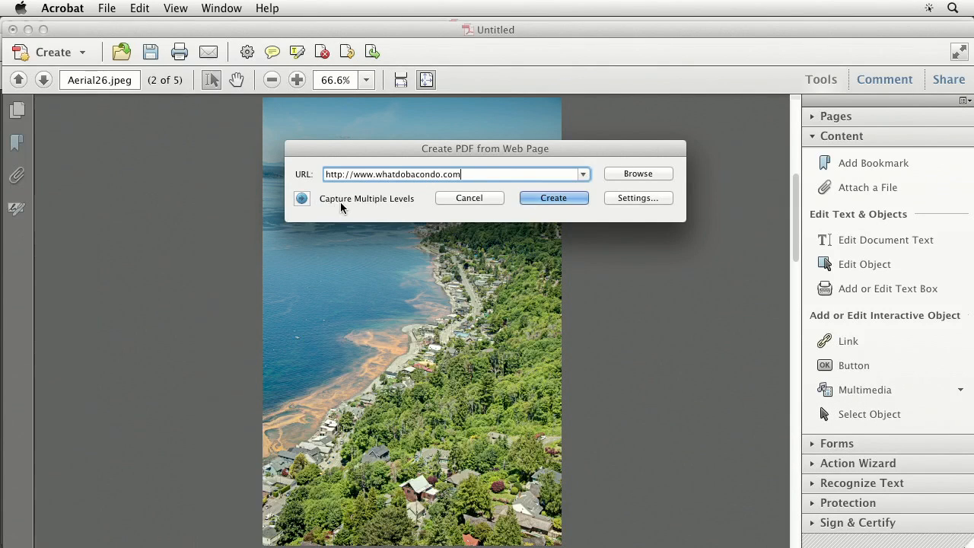
Show the multiple-level capture settings and start creating the PDF with one level of the site
{"action": "left_click", "coordinate": [302, 199]}
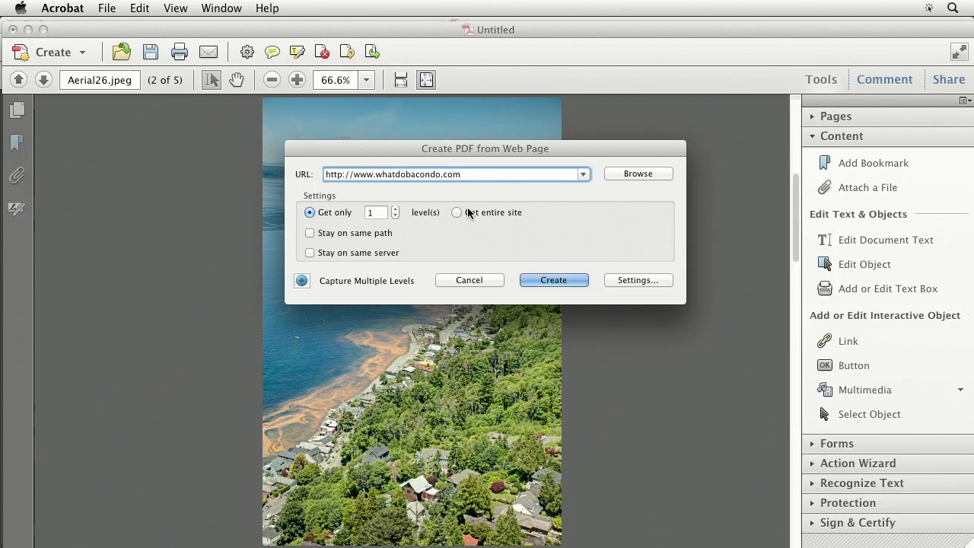
{"action": "left_click", "coordinate": [472, 175]}
{"action": "left_click", "coordinate": [555, 280]}
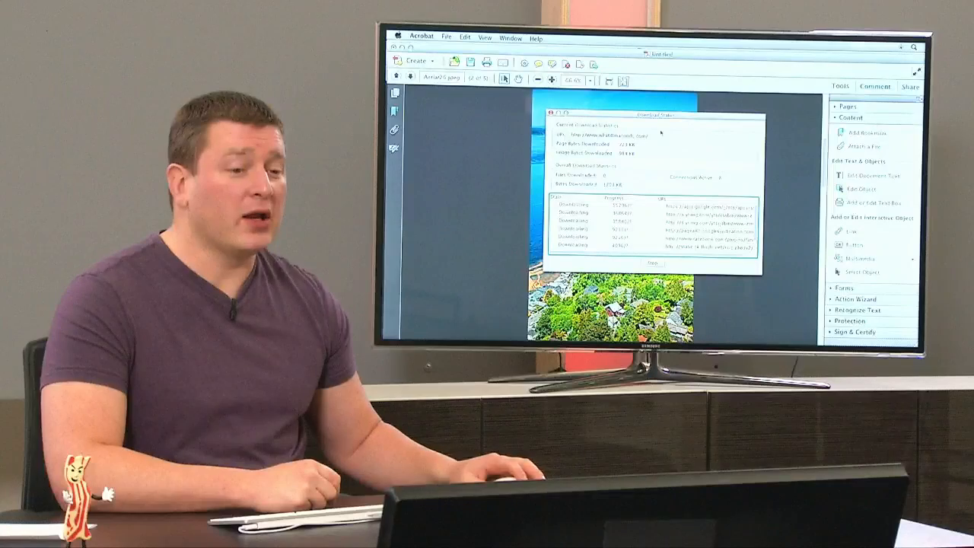
Reposition the Download Status window and stop the web page download
{"action": "left_click_drag", "start_coordinate": [667, 114], "coordinate": [653, 112]}
{"action": "left_click", "coordinate": [653, 109]}
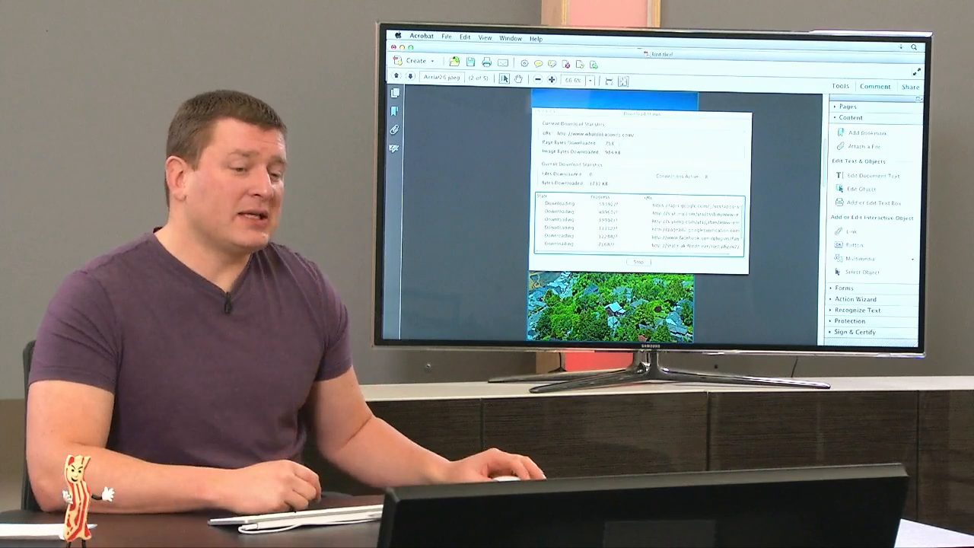
{"action": "left_click", "coordinate": [614, 150]}
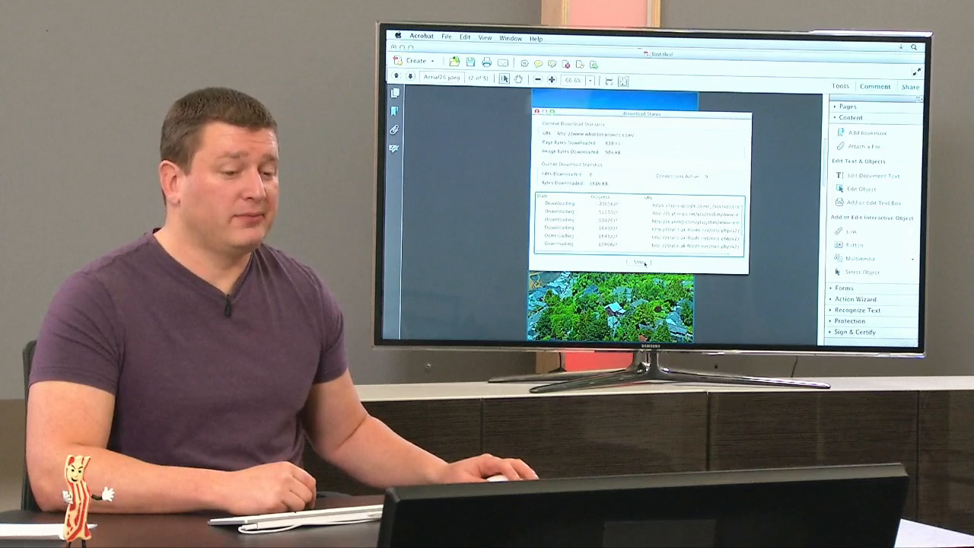
{"action": "left_click", "coordinate": [643, 263]}
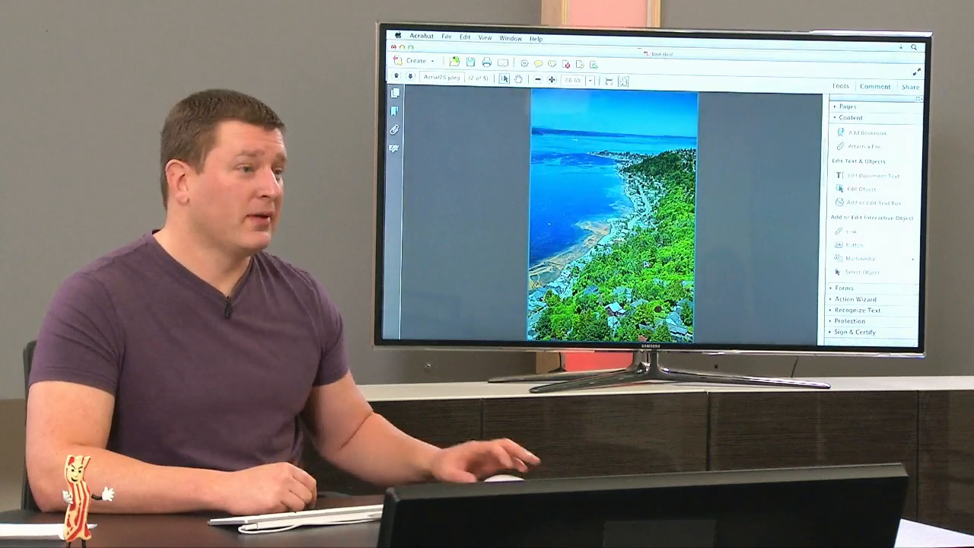
{"action": "left_click", "coordinate": [447, 37]}
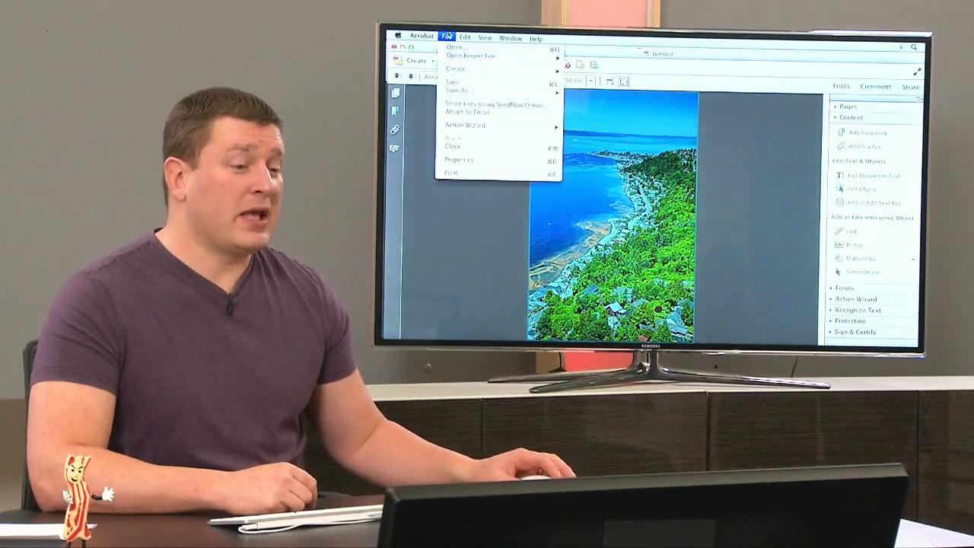
{"action": "mouse_move", "coordinate": [494, 69]}
{"action": "left_click", "coordinate": [602, 123]}
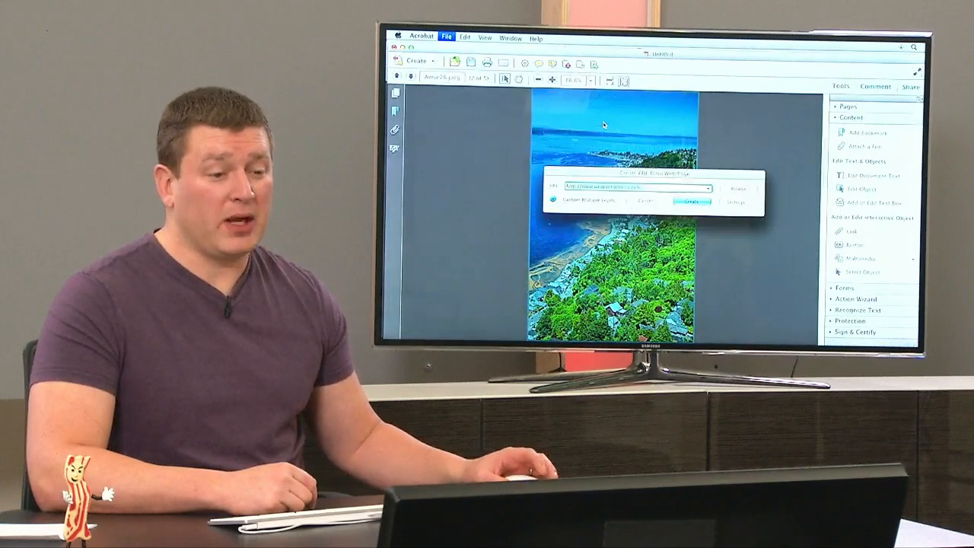
{"action": "left_click_drag", "start_coordinate": [646, 188], "coordinate": [595, 186]}
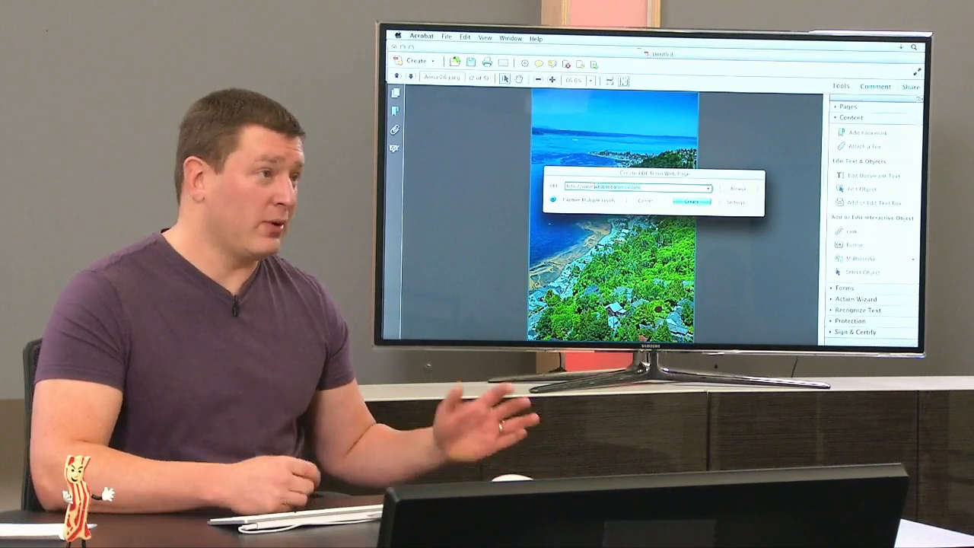
{"action": "type", "text": "fishtype.c"}
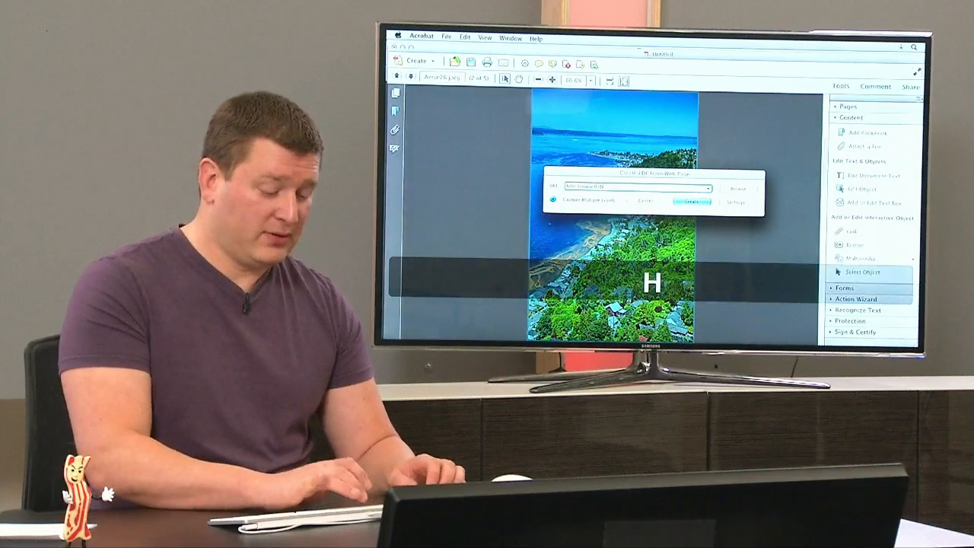
{"action": "type", "text": "om"}
{"action": "key", "text": "Return"}
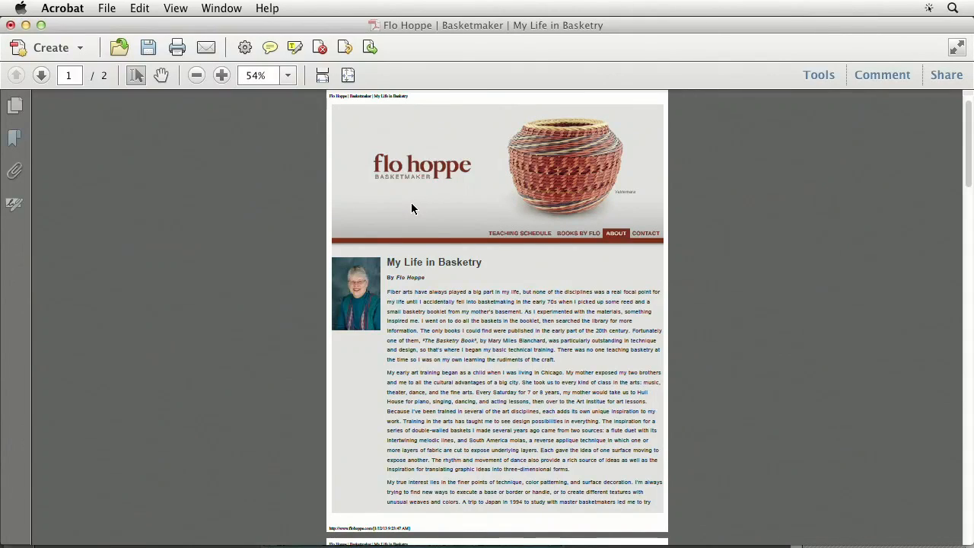
Enlarge the captured web page to 75% and close it without saving
{"action": "key", "text": "super+equal"}
{"action": "key", "text": "super+equal"}
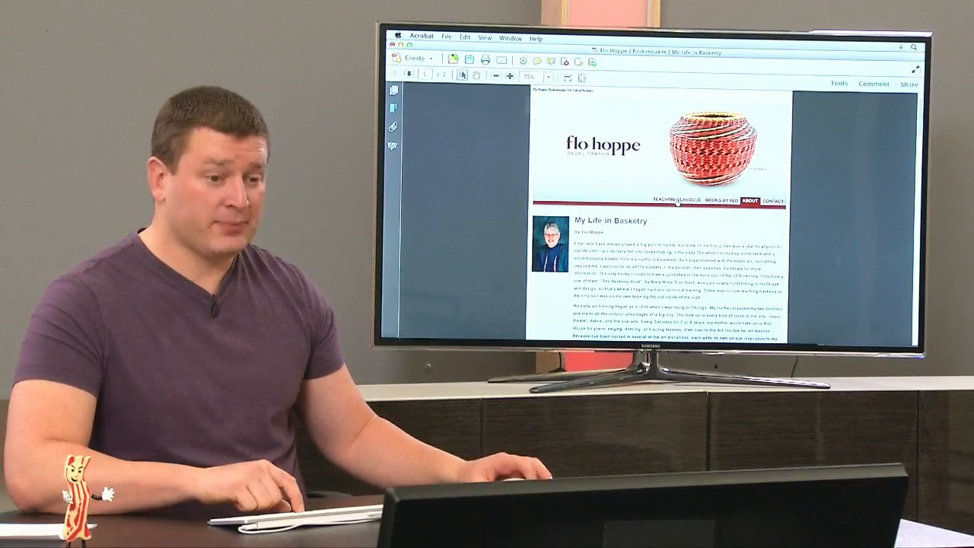
{"action": "scroll", "coordinate": [679, 206], "scroll_direction": "up", "scroll_amount": 5}
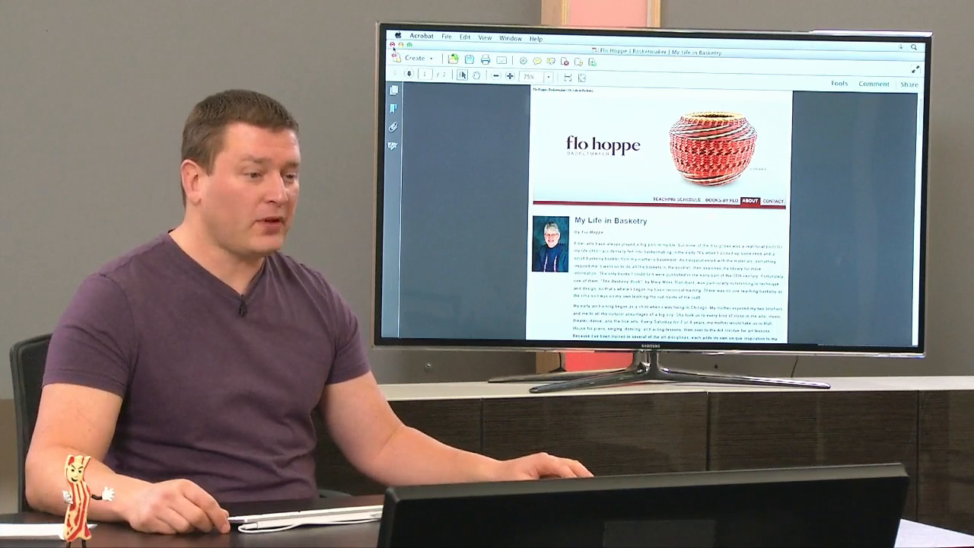
{"action": "left_click", "coordinate": [446, 37]}
{"action": "mouse_move", "coordinate": [452, 69]}
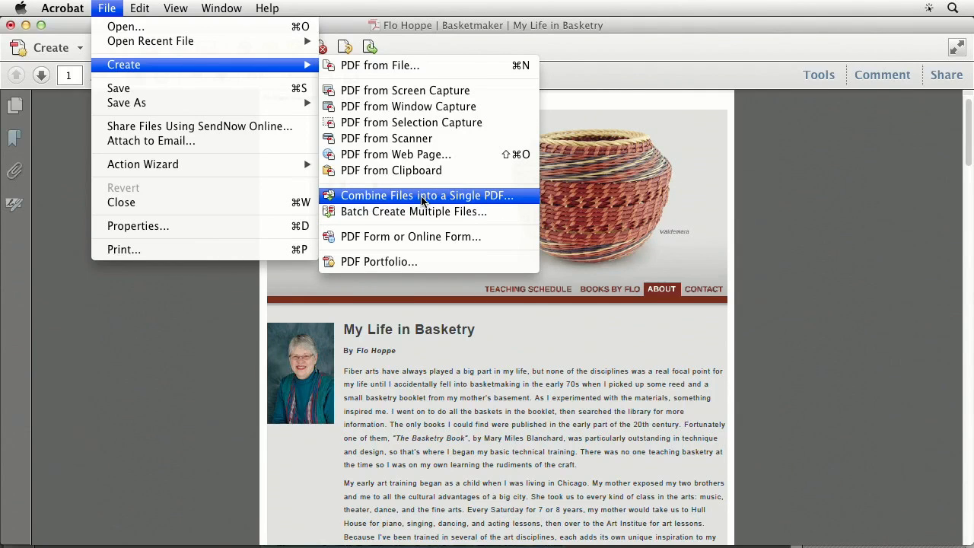
{"action": "left_click", "coordinate": [365, 30]}
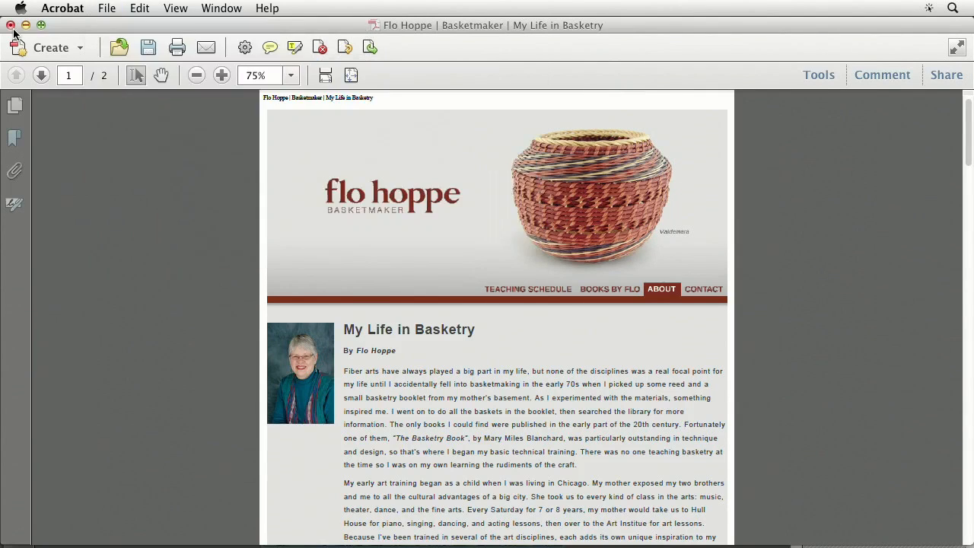
{"action": "left_click", "coordinate": [11, 26]}
{"action": "left_click", "coordinate": [457, 218]}
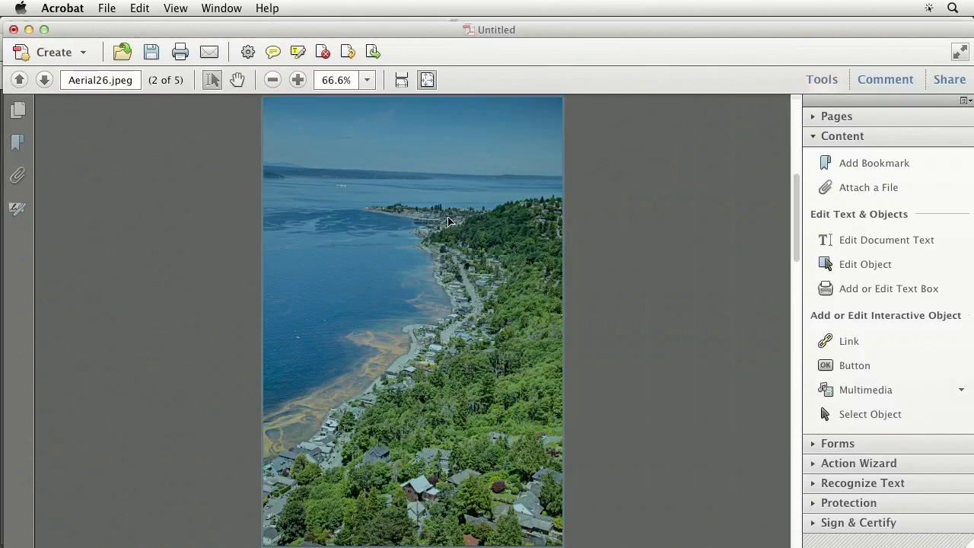
Start combining files into a single PDF and list the kinds of sources that can be added
{"action": "left_click", "coordinate": [97, 10]}
{"action": "mouse_move", "coordinate": [129, 65]}
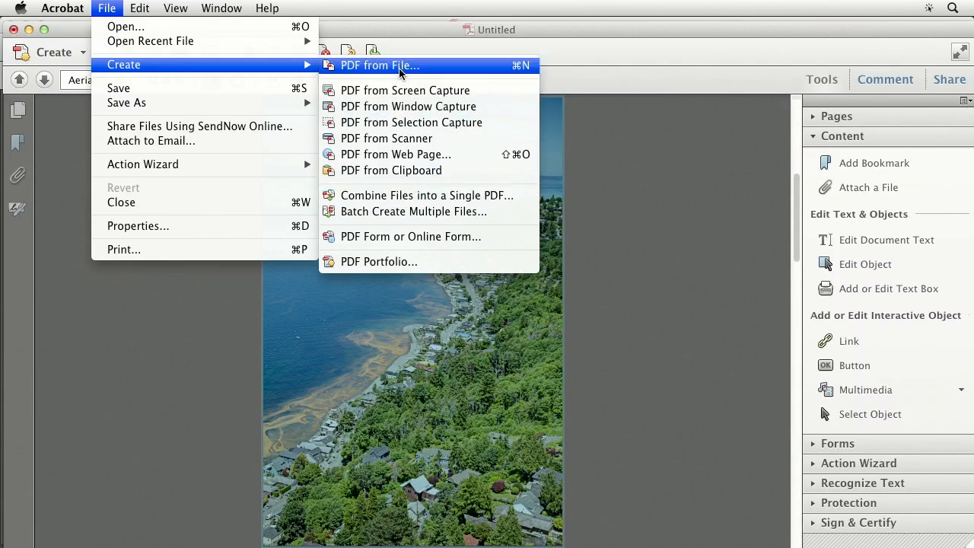
{"action": "left_click", "coordinate": [411, 197]}
{"action": "left_click_drag", "start_coordinate": [381, 79], "coordinate": [370, 49]}
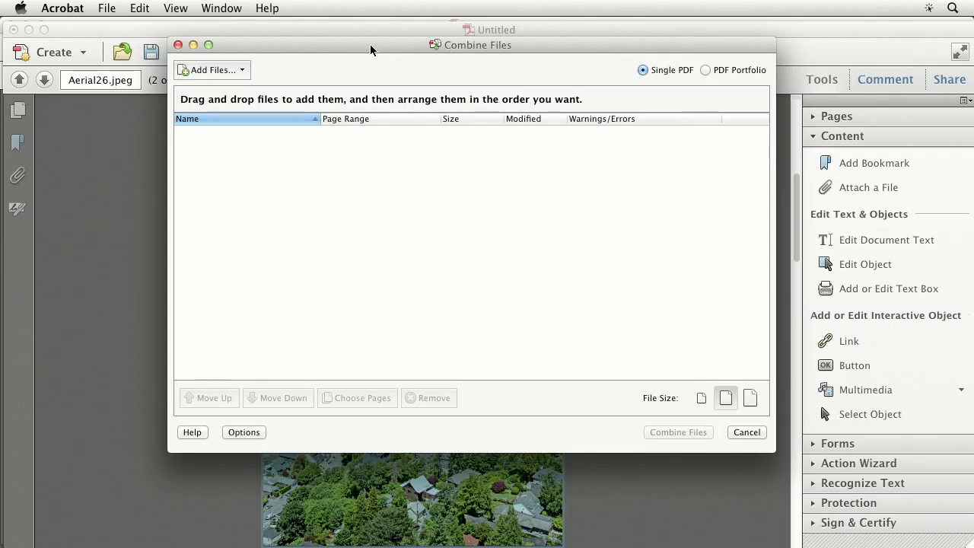
{"action": "left_click", "coordinate": [242, 70]}
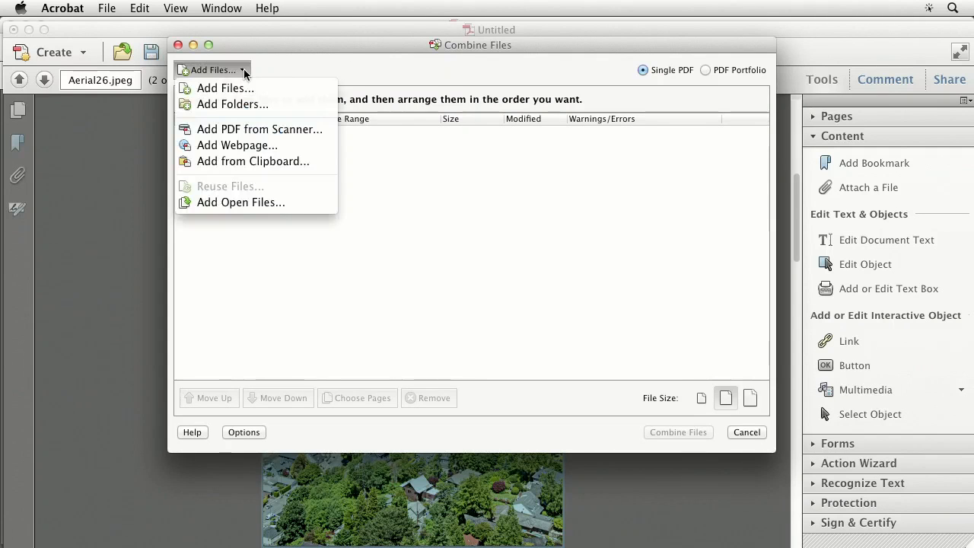
{"action": "left_click", "coordinate": [329, 58]}
{"action": "left_click_drag", "start_coordinate": [338, 46], "coordinate": [324, 52]}
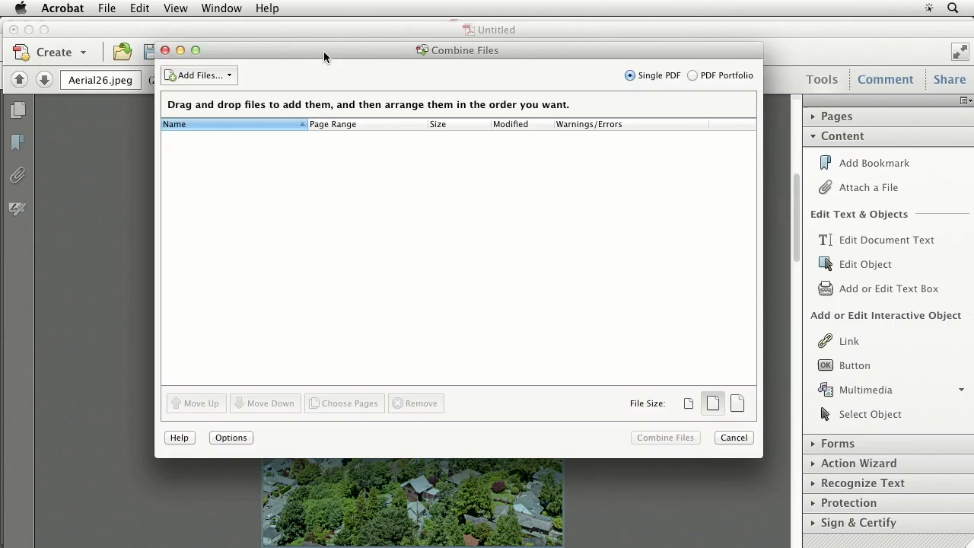
Add Aerial24.jpeg and Aerial25.jpeg from the Tides folder to the files being combined, checking the supported file formats
{"action": "left_click", "coordinate": [229, 75]}
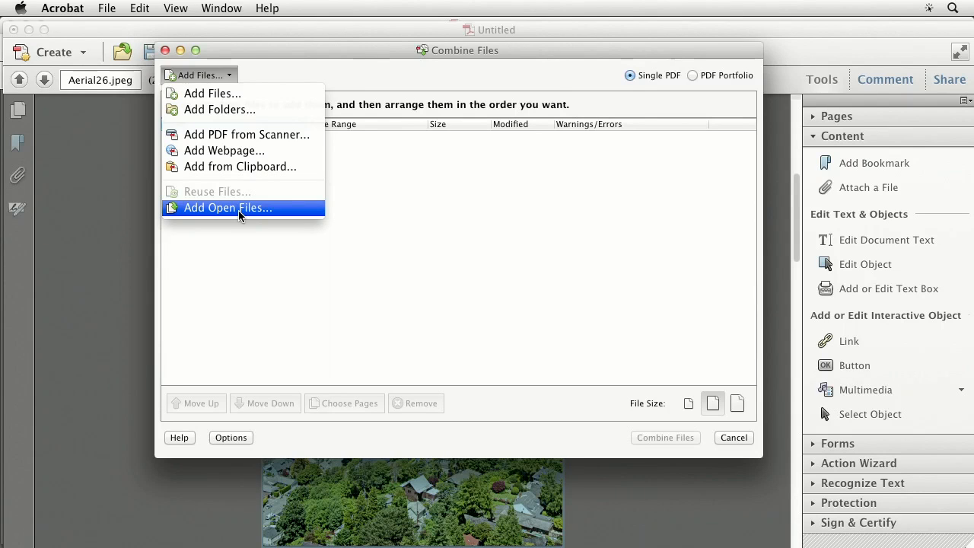
{"action": "left_click", "coordinate": [222, 95]}
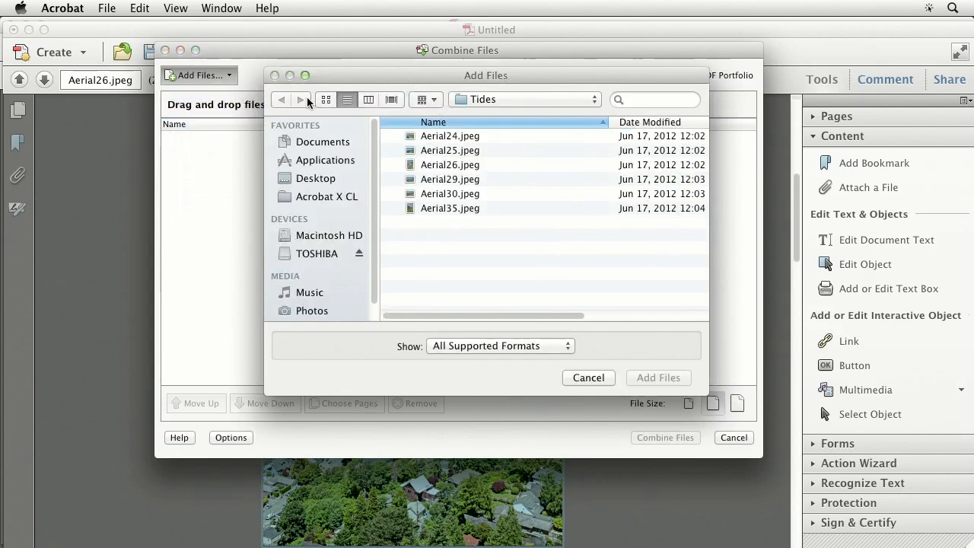
{"action": "left_click", "coordinate": [403, 134]}
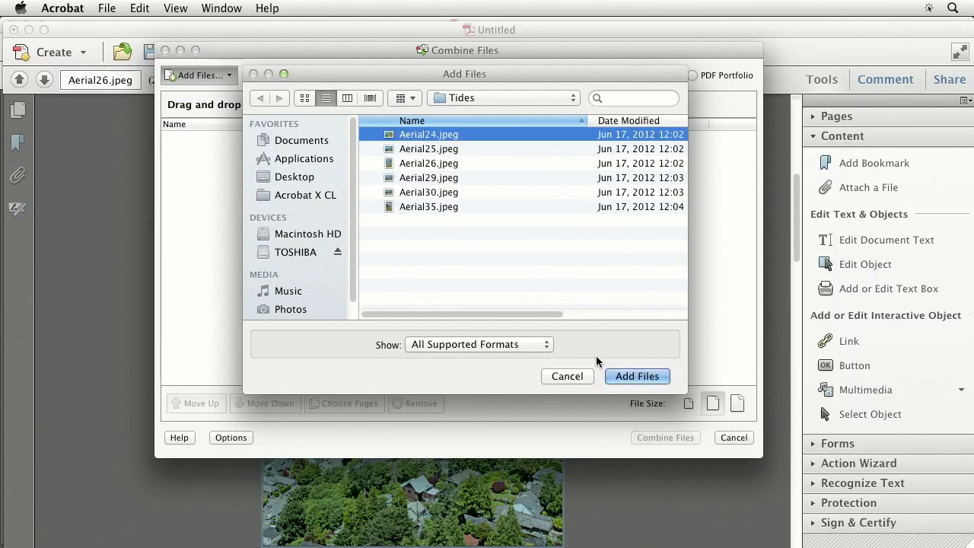
{"action": "left_click", "coordinate": [539, 344]}
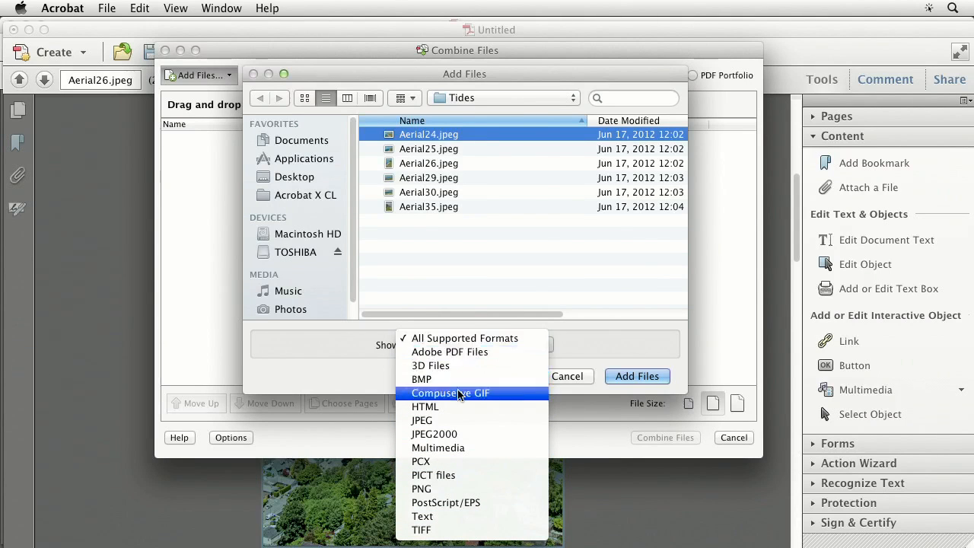
{"action": "left_click", "coordinate": [605, 316]}
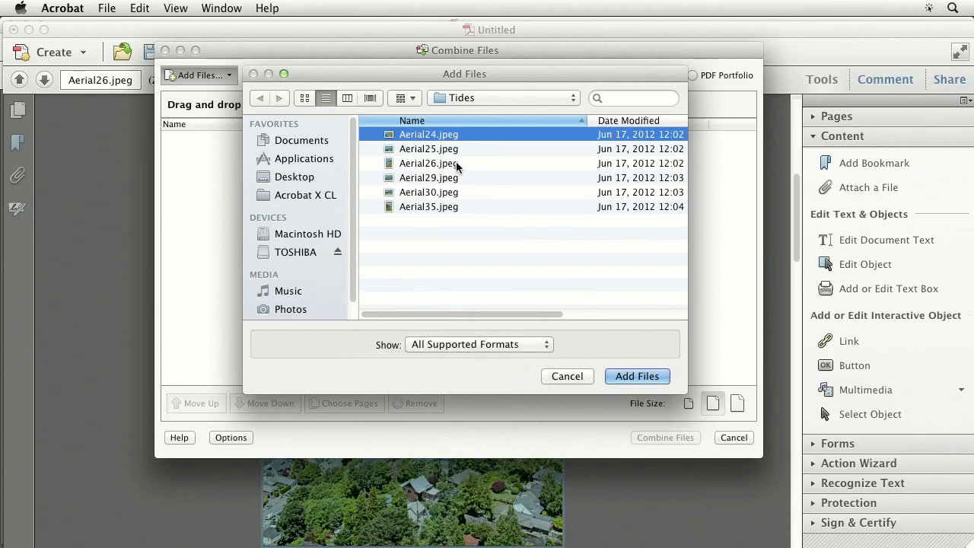
{"action": "left_click", "coordinate": [415, 148], "text": "shift"}
{"action": "left_click", "coordinate": [644, 375]}
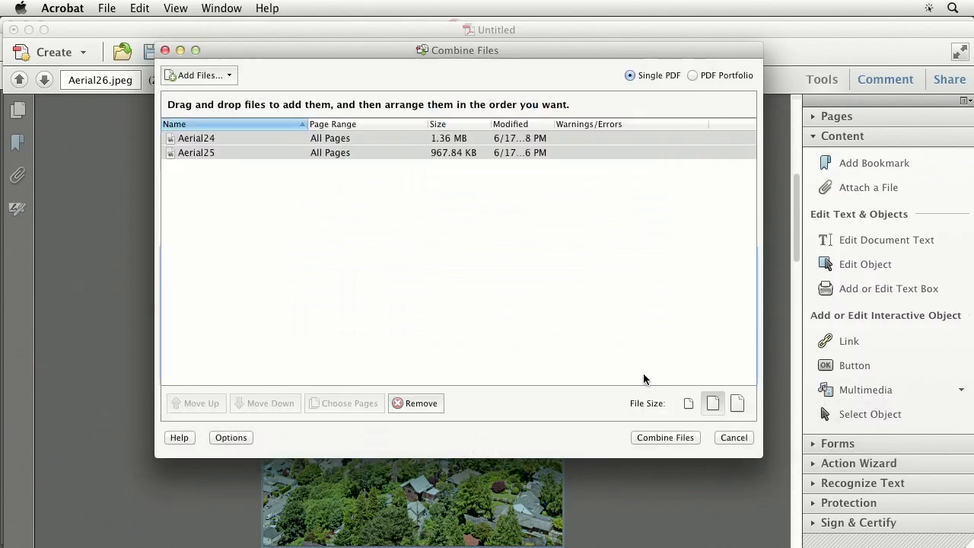
Add Bacon.jpg, Coin.jpg, Fish.ai and Piggy Bank.jpg from the iStock folder to the files being combined
{"action": "left_click", "coordinate": [228, 76]}
{"action": "left_click", "coordinate": [226, 94]}
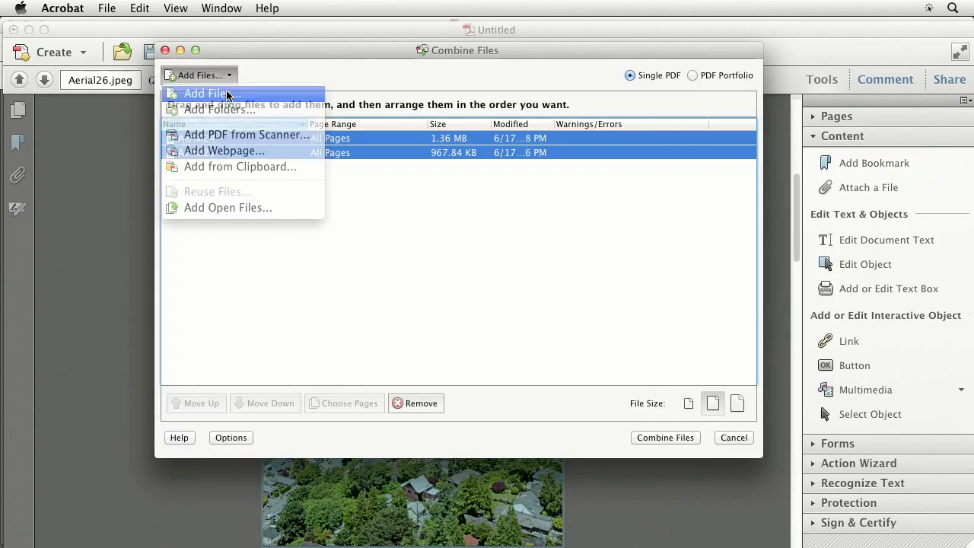
{"action": "left_click", "coordinate": [478, 105]}
{"action": "left_click", "coordinate": [476, 118]}
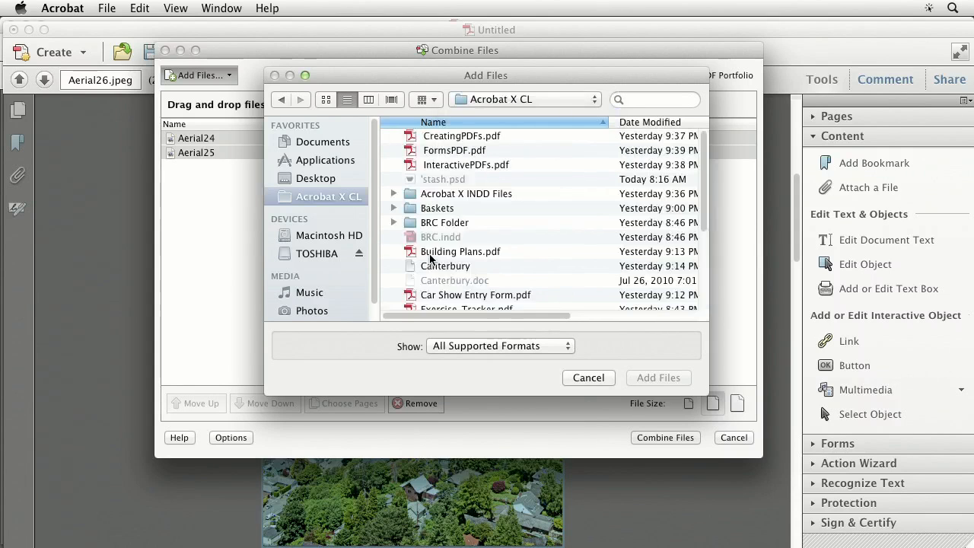
{"action": "scroll", "coordinate": [446, 237], "scroll_direction": "down", "scroll_amount": 5}
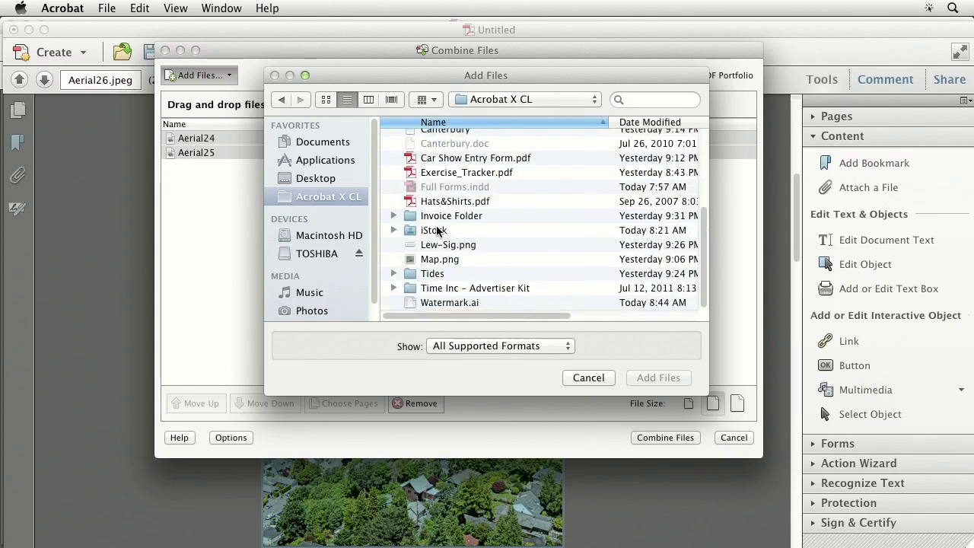
{"action": "double_click", "coordinate": [435, 231]}
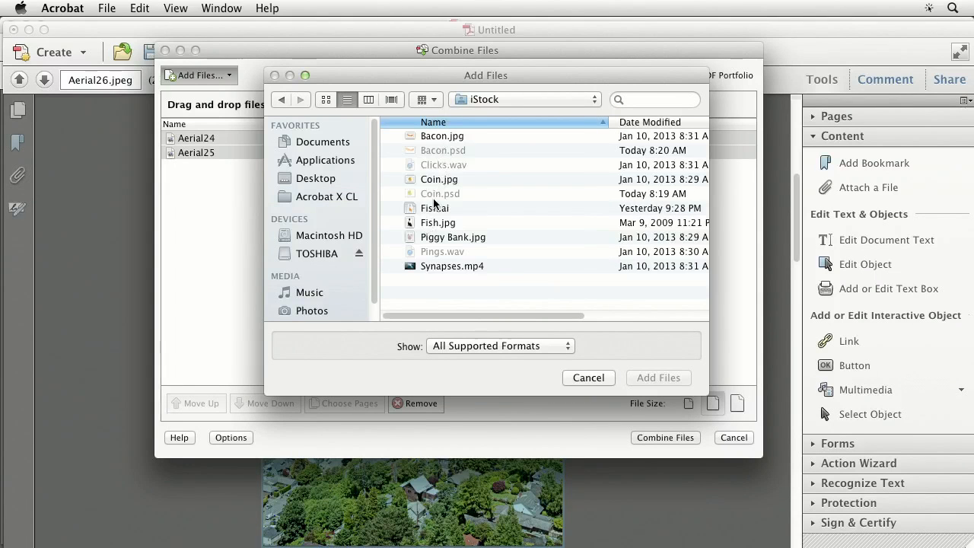
{"action": "left_click", "coordinate": [440, 239]}
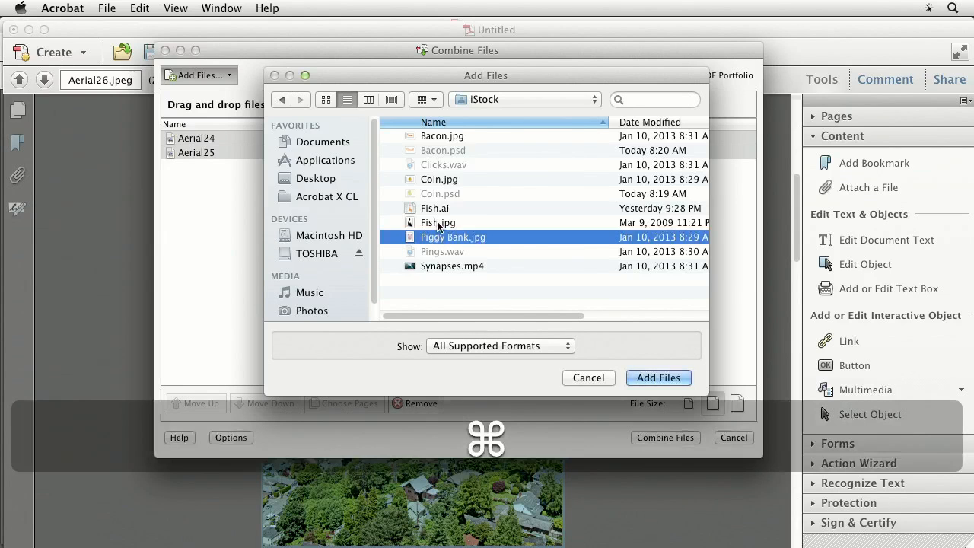
{"action": "left_click", "coordinate": [440, 212], "text": "super"}
{"action": "left_click", "coordinate": [454, 137], "text": "super"}
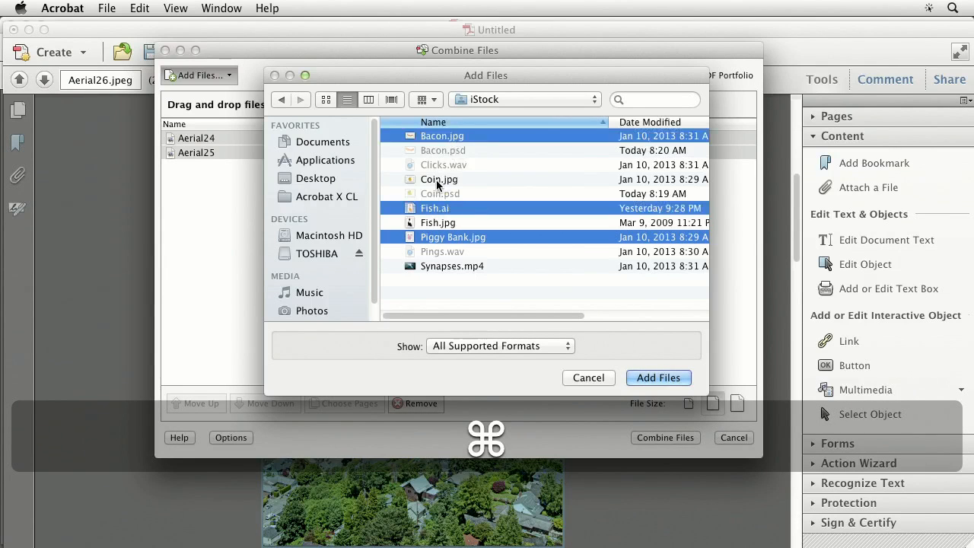
{"action": "left_click", "coordinate": [440, 181], "text": "super"}
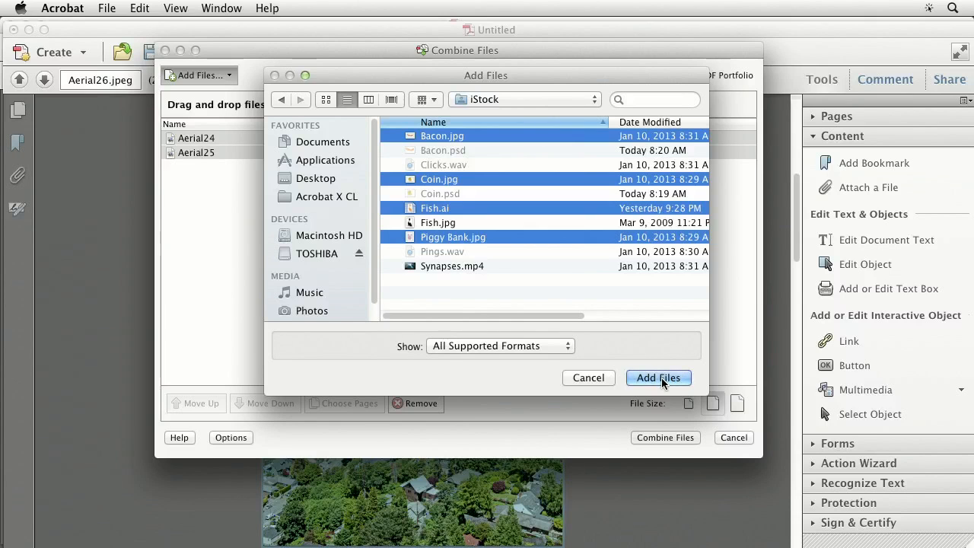
{"action": "left_click", "coordinate": [659, 378]}
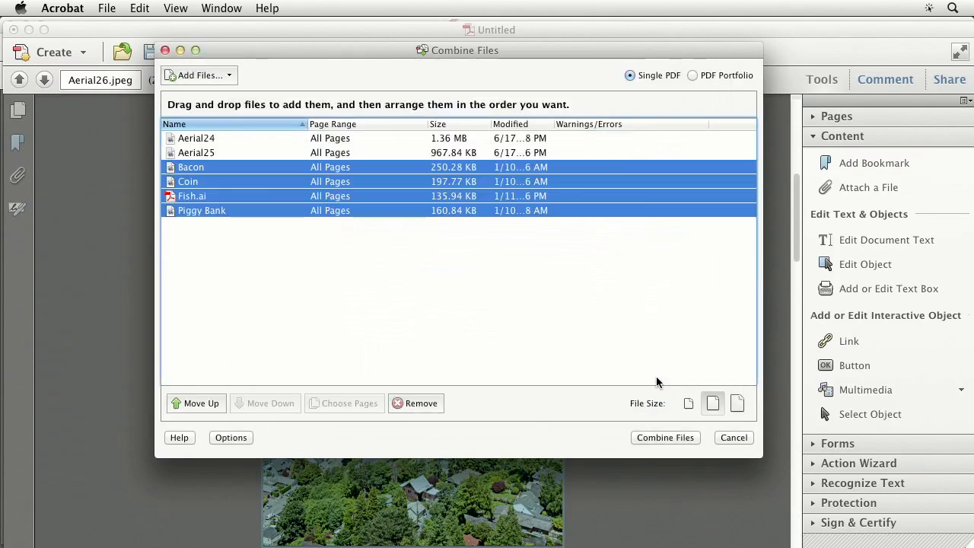
{"action": "left_click", "coordinate": [508, 250]}
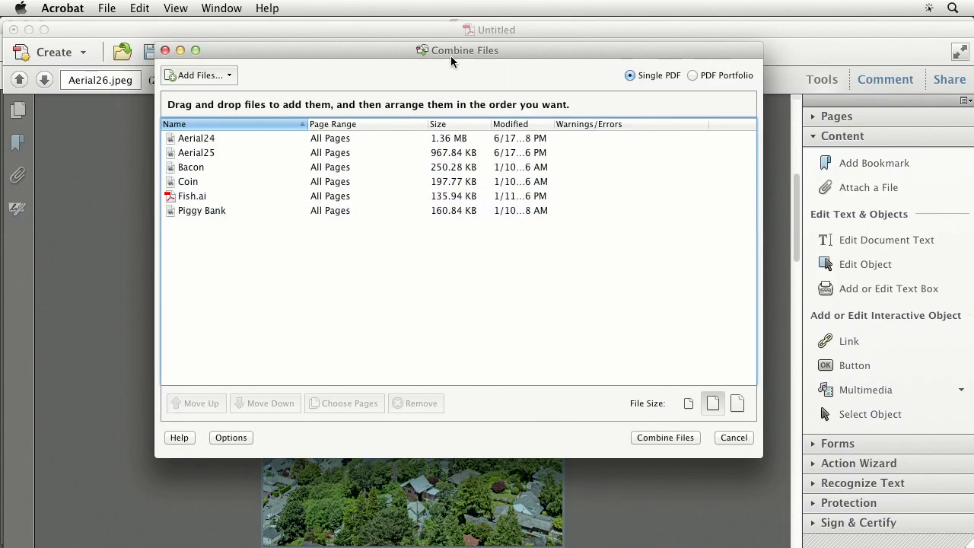
{"action": "left_click_drag", "start_coordinate": [450, 55], "coordinate": [456, 60]}
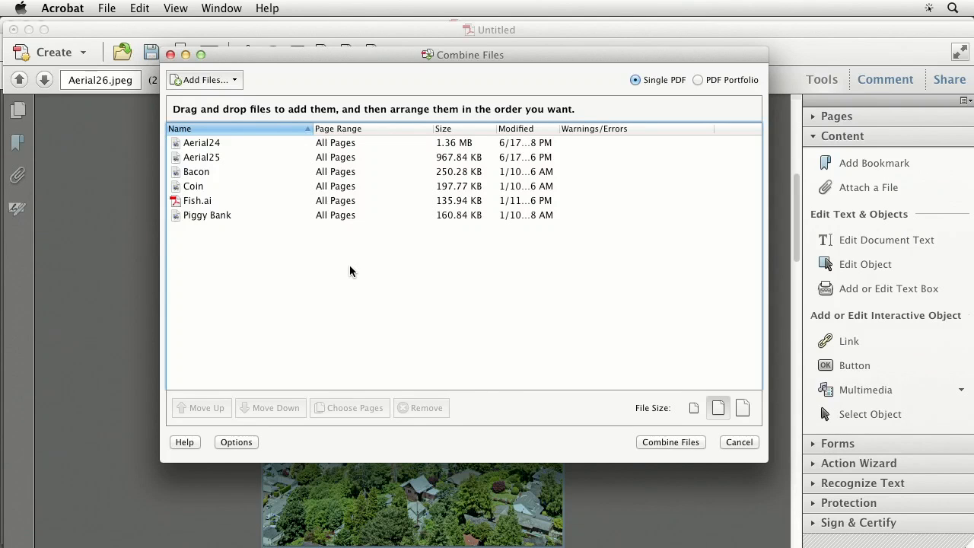
Move the Bacon file two places down the combine list and back up to its original place
{"action": "left_click", "coordinate": [217, 171]}
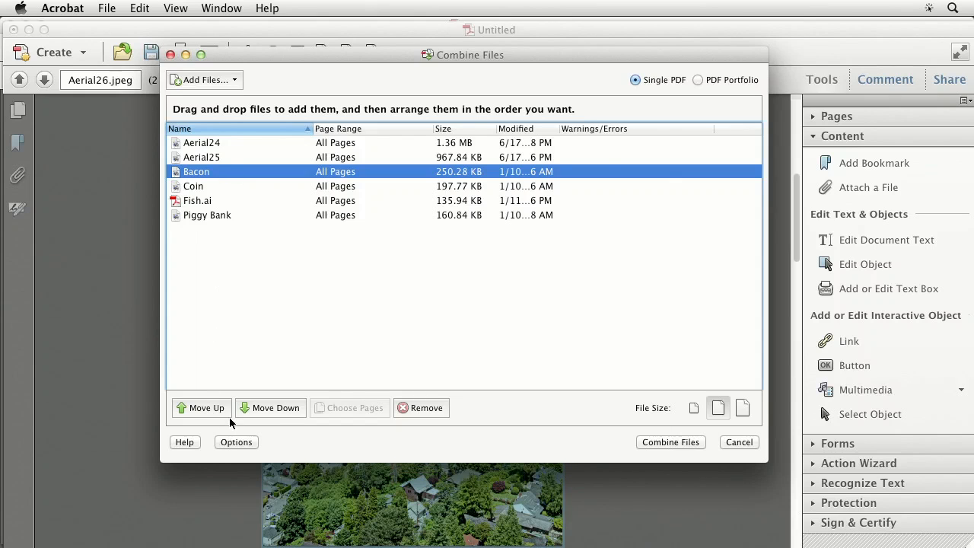
{"action": "left_click", "coordinate": [276, 412]}
{"action": "left_click", "coordinate": [275, 410]}
{"action": "left_click", "coordinate": [218, 409]}
{"action": "left_click", "coordinate": [218, 409]}
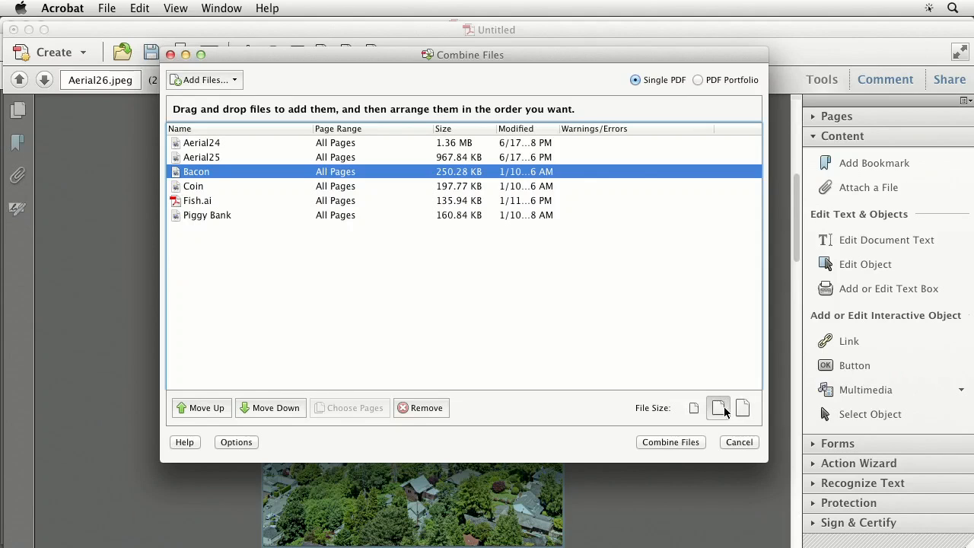
Try the smaller, default and larger file sizes, ending on the largest, and review the combining options without changing them
{"action": "left_click", "coordinate": [693, 408]}
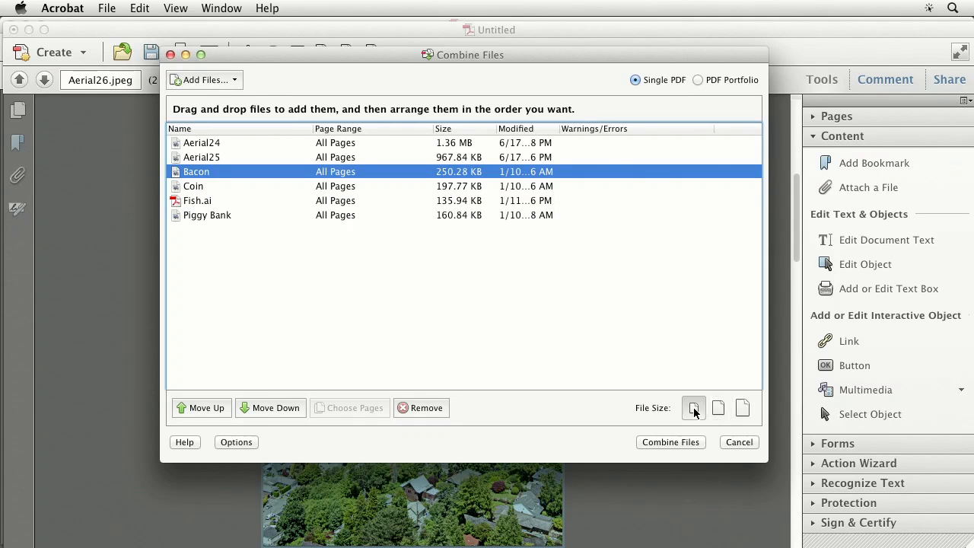
{"action": "left_click", "coordinate": [718, 409]}
{"action": "left_click", "coordinate": [742, 410]}
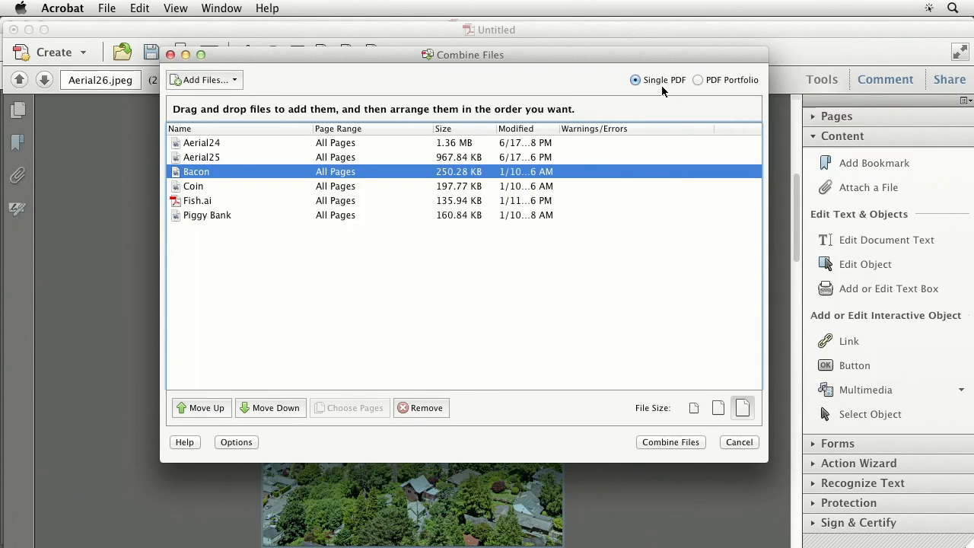
{"action": "left_click", "coordinate": [236, 442]}
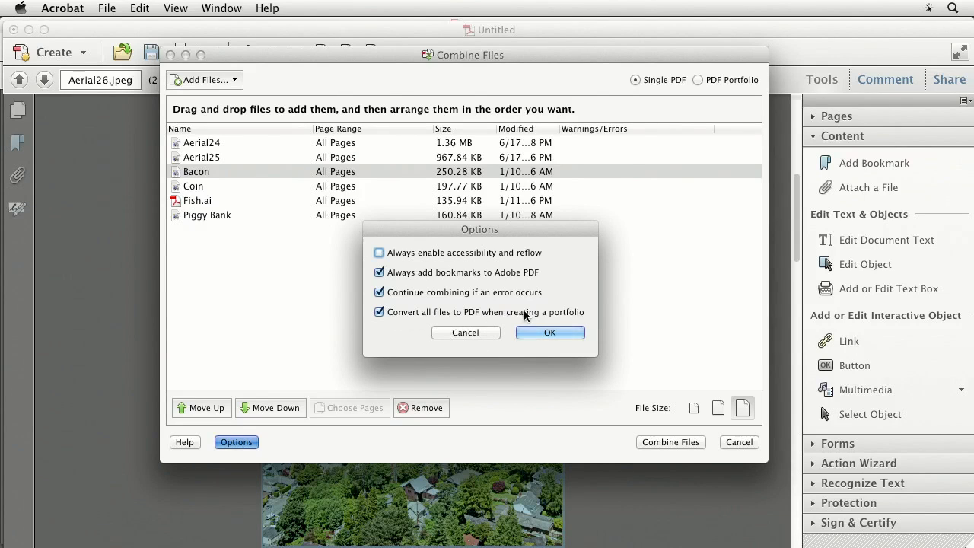
{"action": "left_click", "coordinate": [450, 330]}
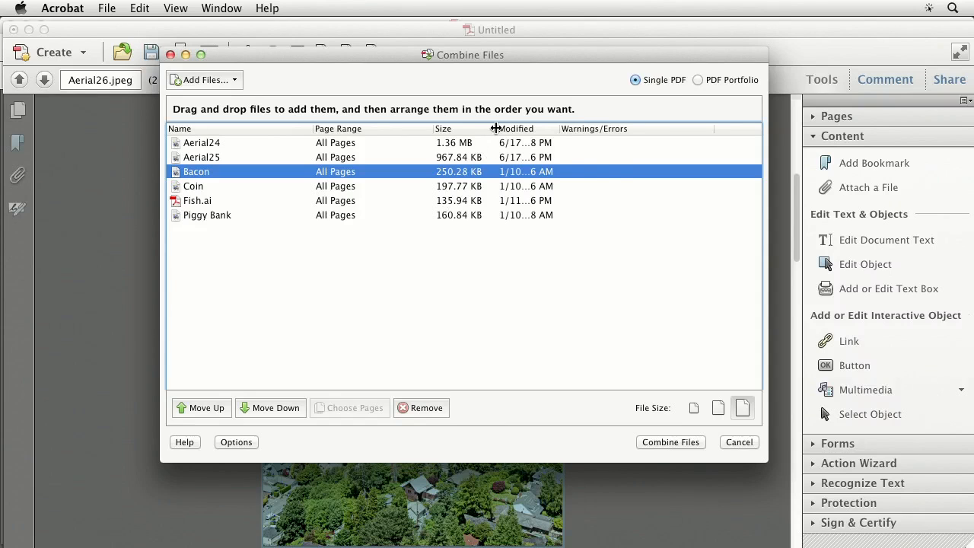
Widen the Size column of the file list and combine the listed files into a single PDF
{"action": "left_click_drag", "start_coordinate": [496, 128], "coordinate": [564, 128]}
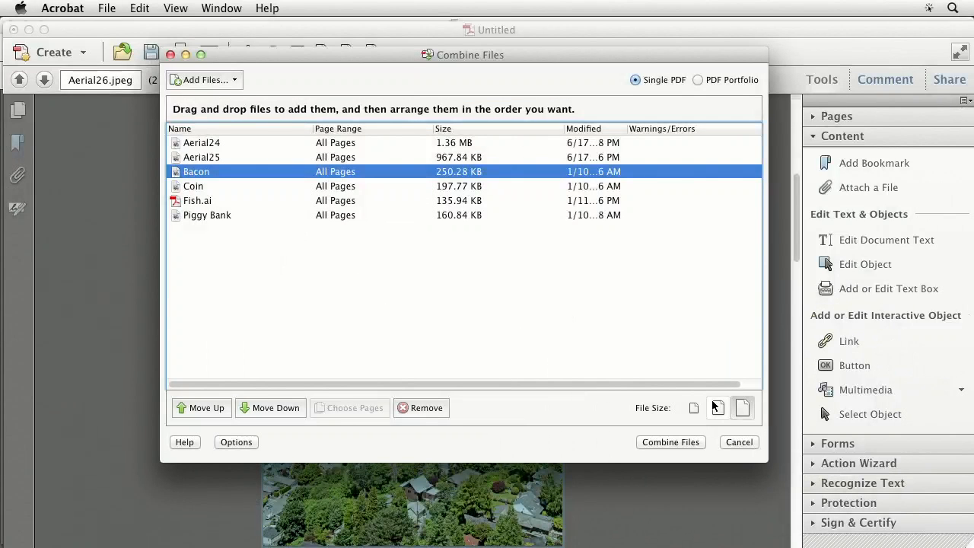
{"action": "left_click", "coordinate": [667, 441]}
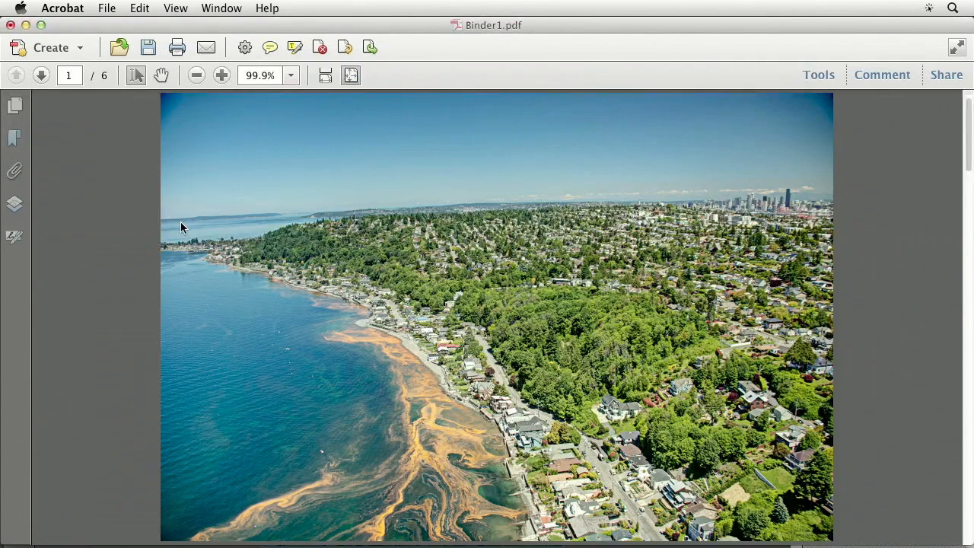
Page through the combined PDF to its last page and back to page 2, fitting the pages to the window
{"action": "key", "text": "super+0"}
{"action": "left_click", "coordinate": [42, 75]}
{"action": "left_click", "coordinate": [42, 75]}
{"action": "left_click", "coordinate": [42, 75]}
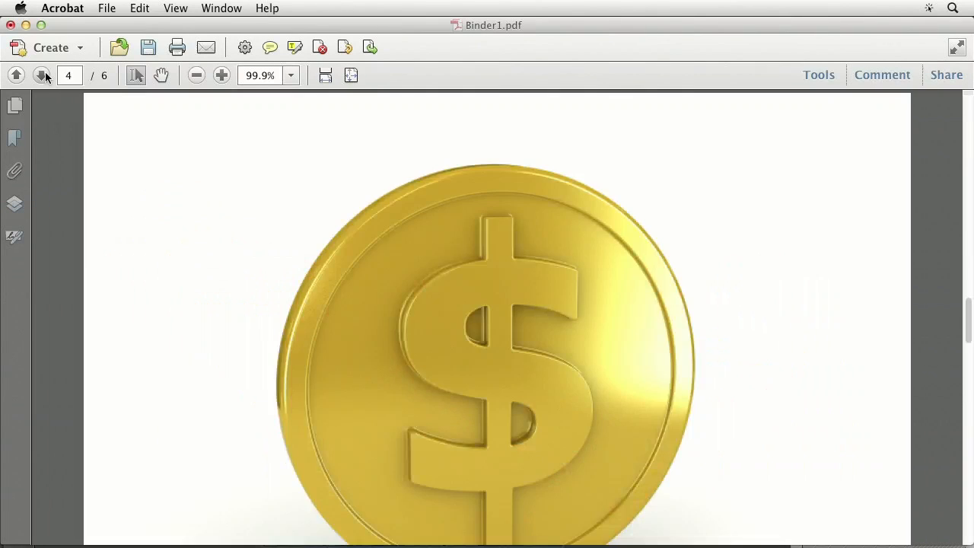
{"action": "left_click", "coordinate": [42, 74]}
{"action": "key", "text": "super+0"}
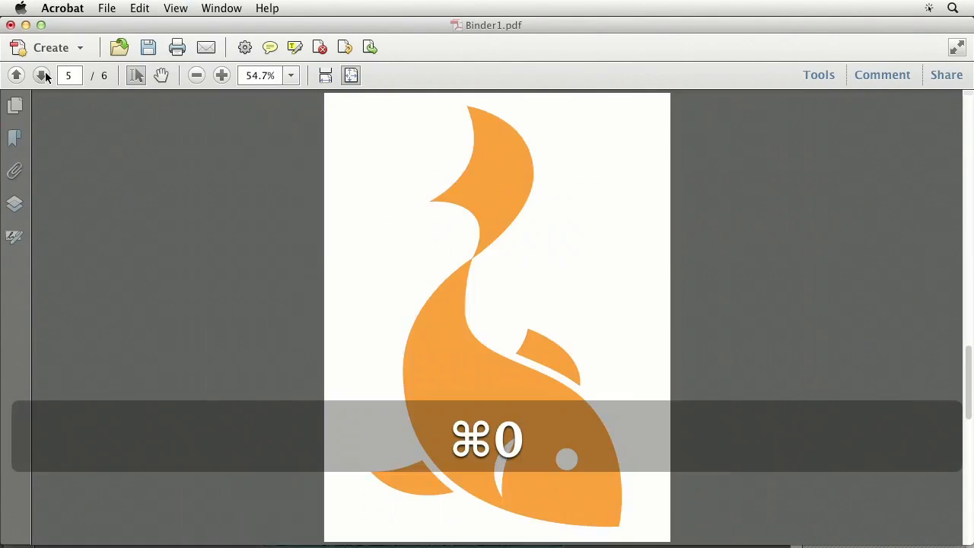
{"action": "left_click", "coordinate": [42, 75]}
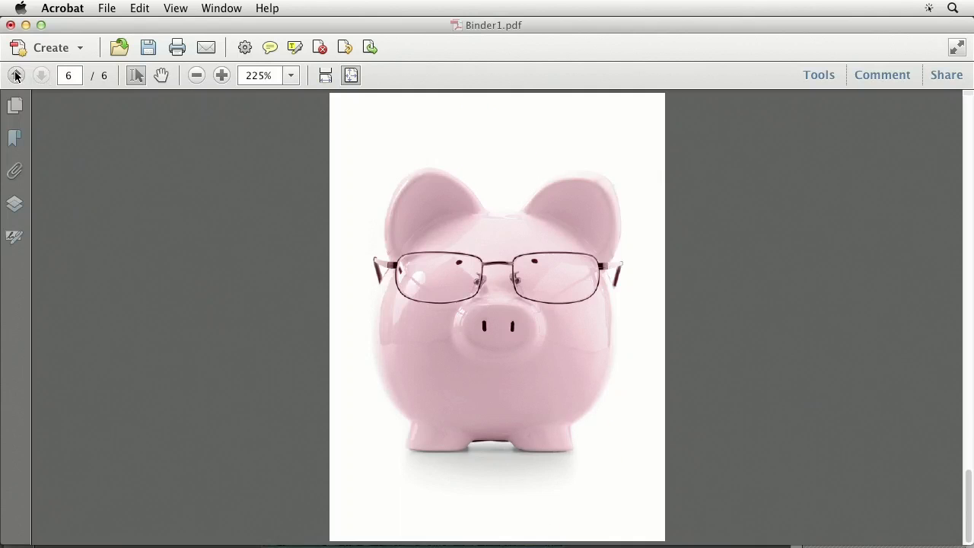
{"action": "left_click", "coordinate": [16, 75]}
{"action": "left_click", "coordinate": [16, 74]}
{"action": "left_click", "coordinate": [16, 74]}
{"action": "left_click", "coordinate": [16, 74]}
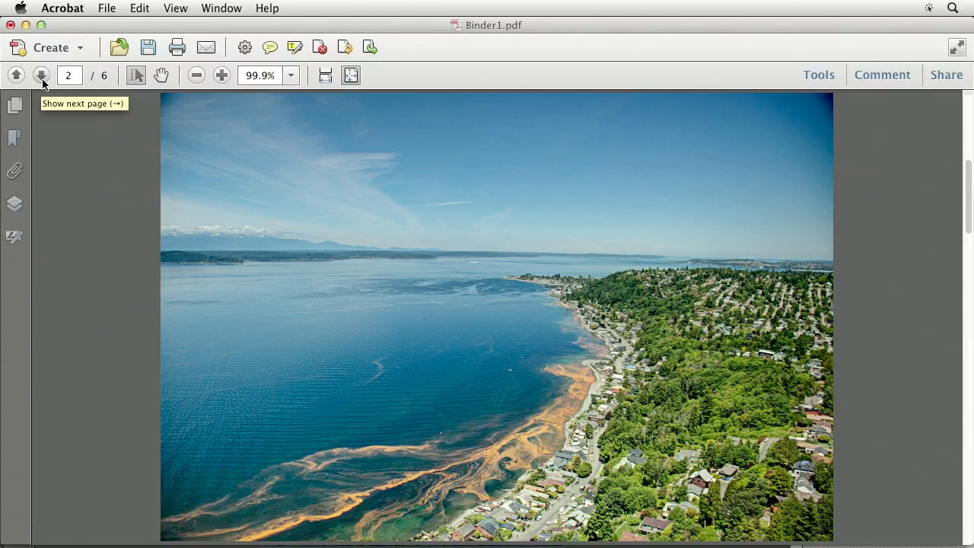
Close Binder1.pdf without saving and start a new file combination set to produce a PDF Portfolio
{"action": "left_click", "coordinate": [10, 25]}
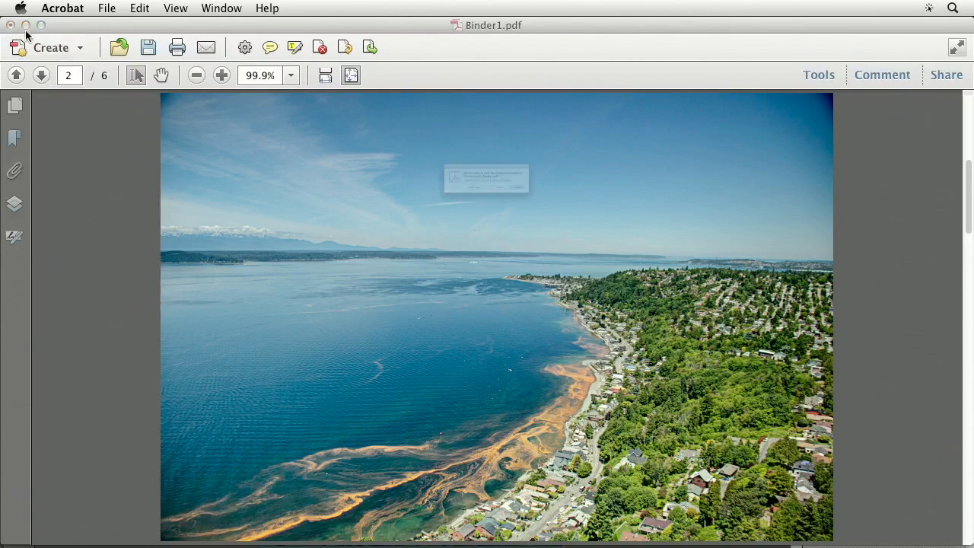
{"action": "left_click", "coordinate": [455, 219]}
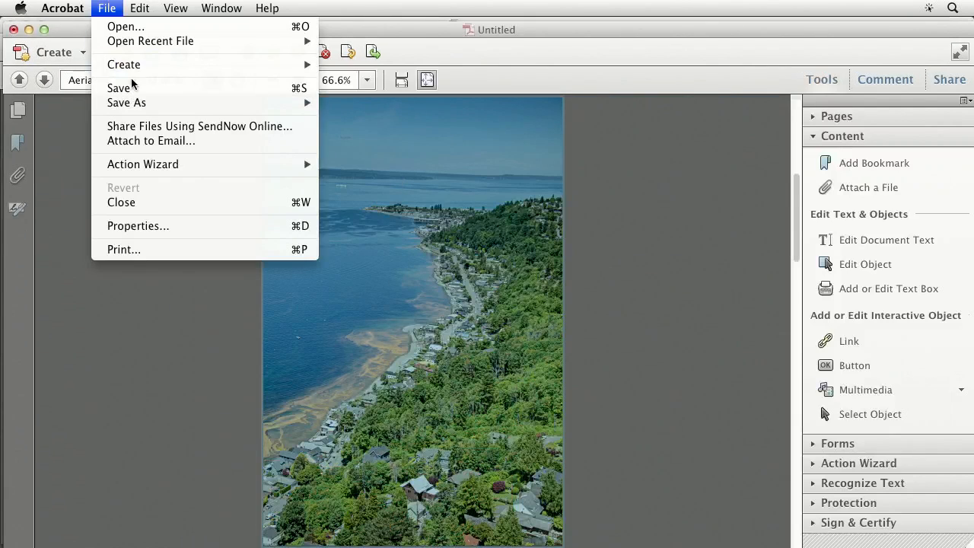
{"action": "mouse_move", "coordinate": [131, 65]}
{"action": "left_click", "coordinate": [379, 196]}
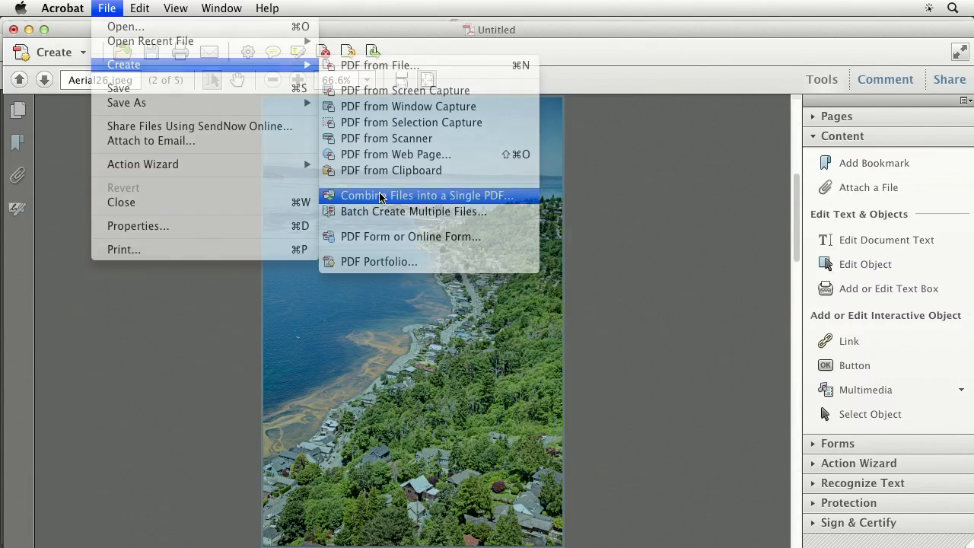
{"action": "left_click", "coordinate": [698, 79]}
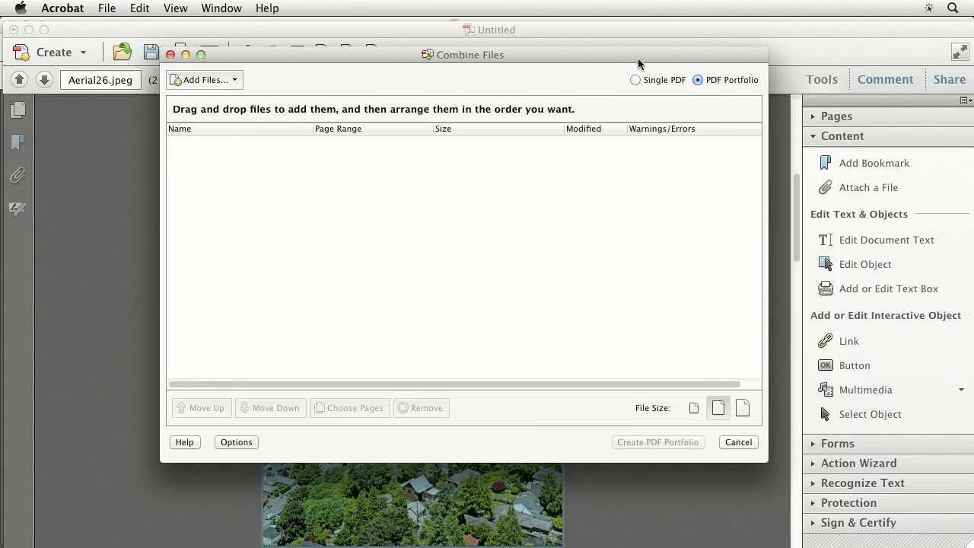
{"action": "left_click_drag", "start_coordinate": [637, 57], "coordinate": [624, 60]}
Add Bacon.jpg, Coin.jpg, Fish.jpg and Piggy Bank.jpg from the iStock folder to the PDF Portfolio's file list
{"action": "left_click", "coordinate": [232, 85]}
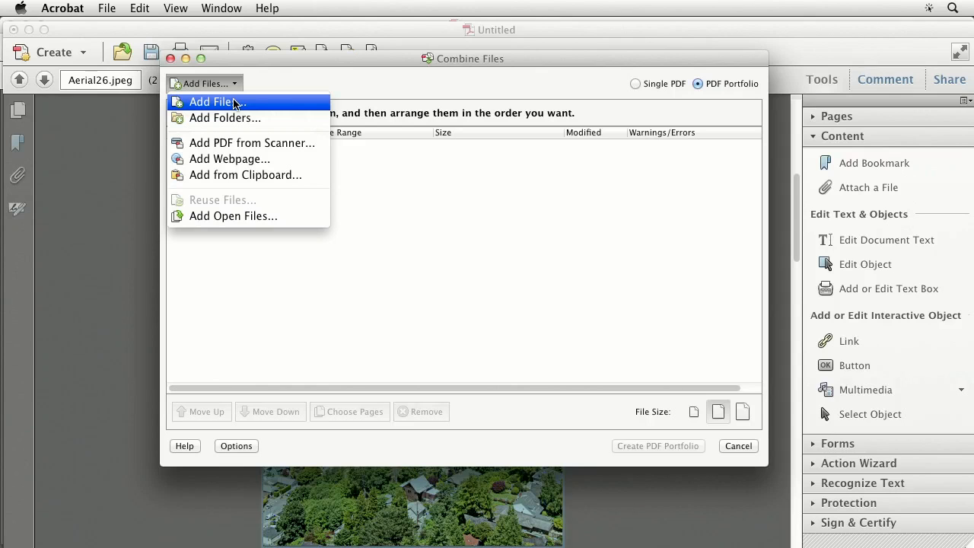
{"action": "left_click", "coordinate": [234, 104]}
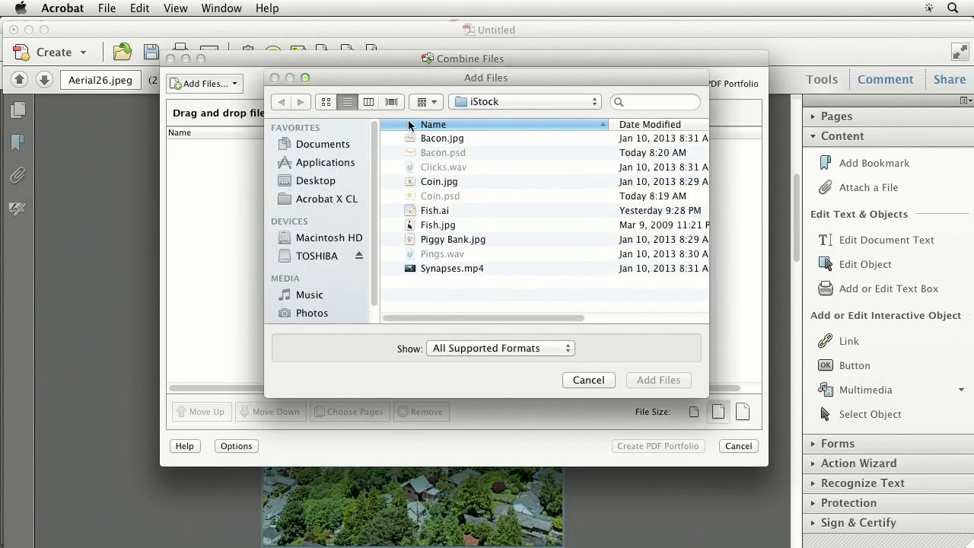
{"action": "left_click", "coordinate": [435, 140]}
{"action": "left_click", "coordinate": [431, 185], "text": "super"}
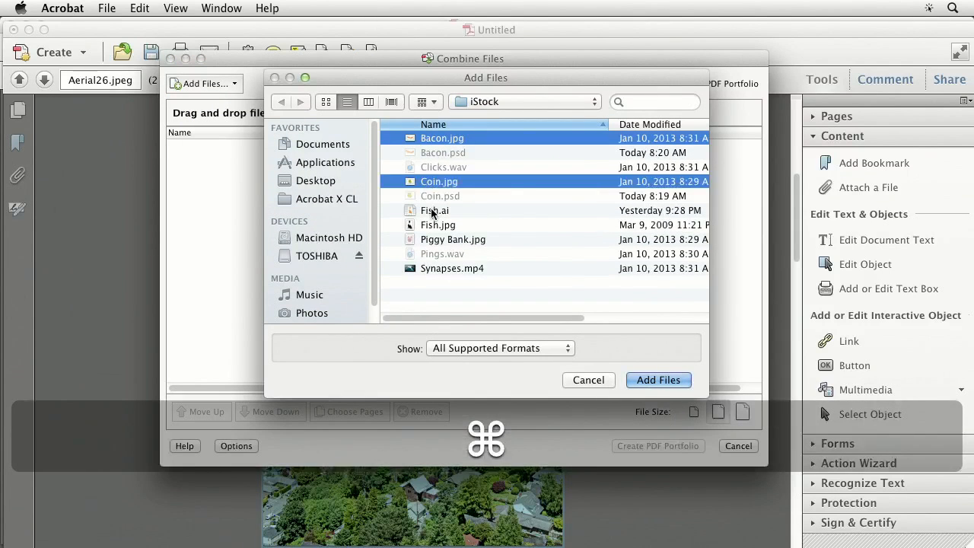
{"action": "left_click", "coordinate": [434, 224], "text": "super"}
{"action": "left_click", "coordinate": [443, 240], "text": "super"}
{"action": "left_click", "coordinate": [656, 380]}
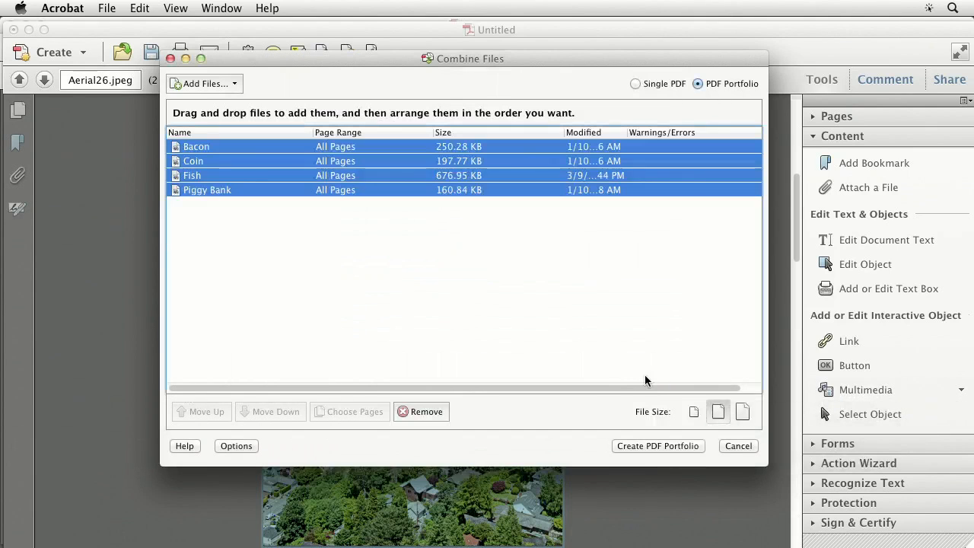
Add Aerial24.jpeg and Aerial25.jpeg from the Tides folder to the PDF Portfolio's file list
{"action": "left_click", "coordinate": [232, 86]}
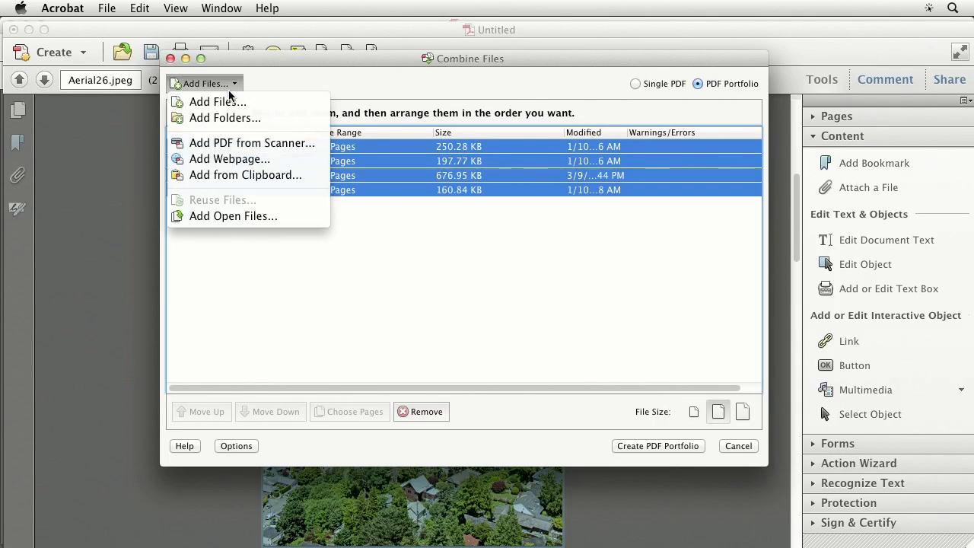
{"action": "left_click", "coordinate": [215, 102]}
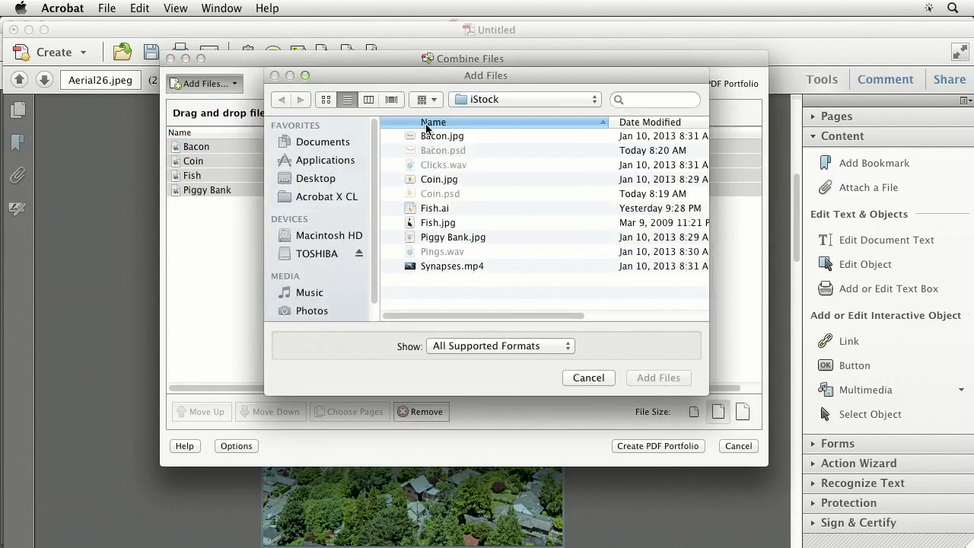
{"action": "left_click", "coordinate": [472, 99]}
{"action": "left_click", "coordinate": [491, 117]}
{"action": "scroll", "coordinate": [441, 202], "scroll_direction": "down", "scroll_amount": 1}
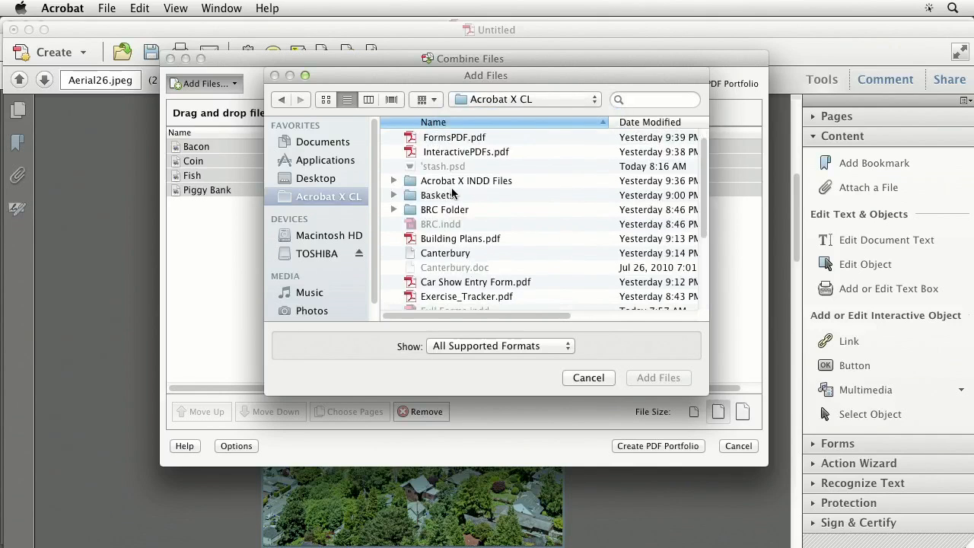
{"action": "scroll", "coordinate": [451, 199], "scroll_direction": "down", "scroll_amount": 3}
{"action": "double_click", "coordinate": [426, 278]}
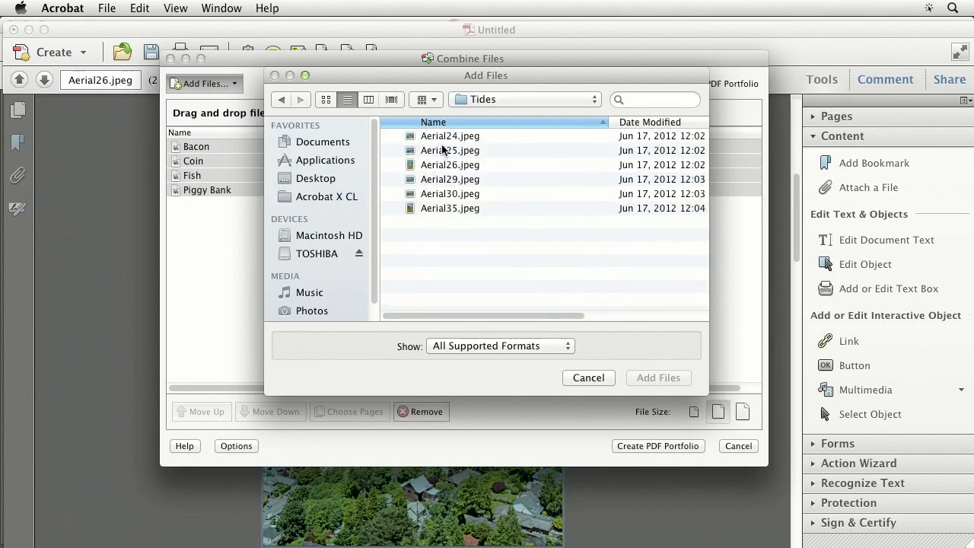
{"action": "left_click", "coordinate": [441, 150]}
{"action": "left_click", "coordinate": [442, 136], "text": "super"}
{"action": "left_click", "coordinate": [654, 376]}
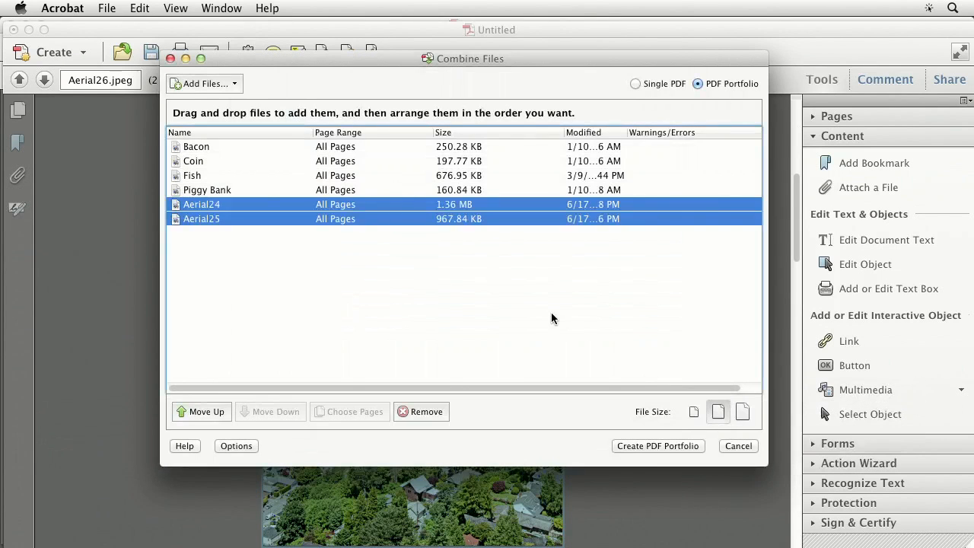
Move Aerial24 and Aerial25 above Bacon at the start of the file list and create the PDF Portfolio
{"action": "left_click", "coordinate": [525, 281]}
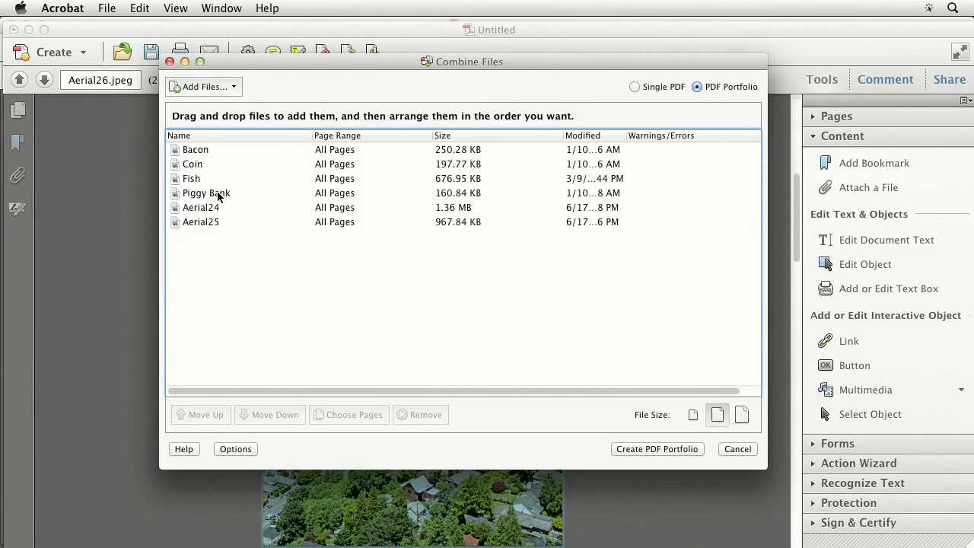
{"action": "left_click", "coordinate": [217, 209]}
{"action": "left_click", "coordinate": [210, 222], "text": "shift"}
{"action": "left_click", "coordinate": [204, 415]}
{"action": "left_click", "coordinate": [204, 415]}
{"action": "left_click", "coordinate": [204, 415]}
{"action": "left_click", "coordinate": [204, 415]}
{"action": "left_click", "coordinate": [273, 290]}
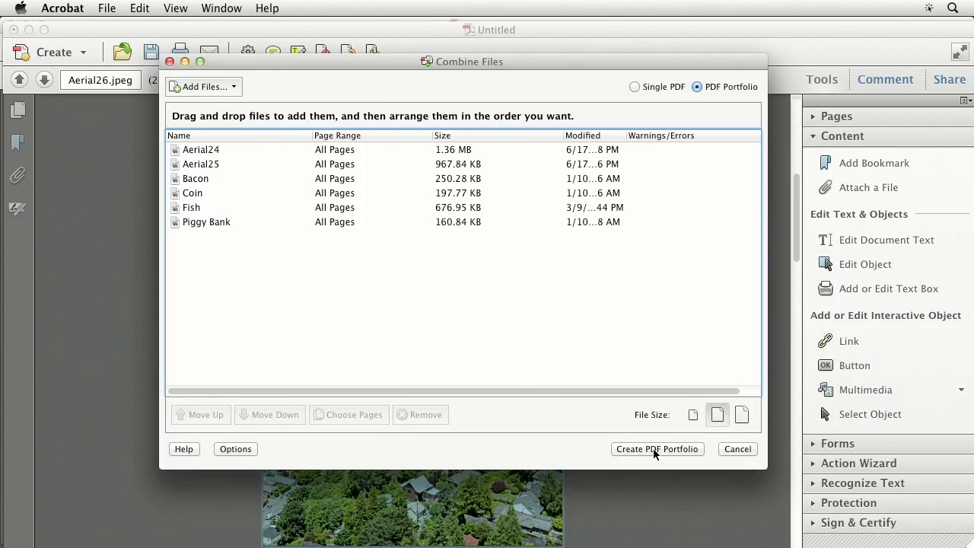
{"action": "left_click", "coordinate": [657, 448]}
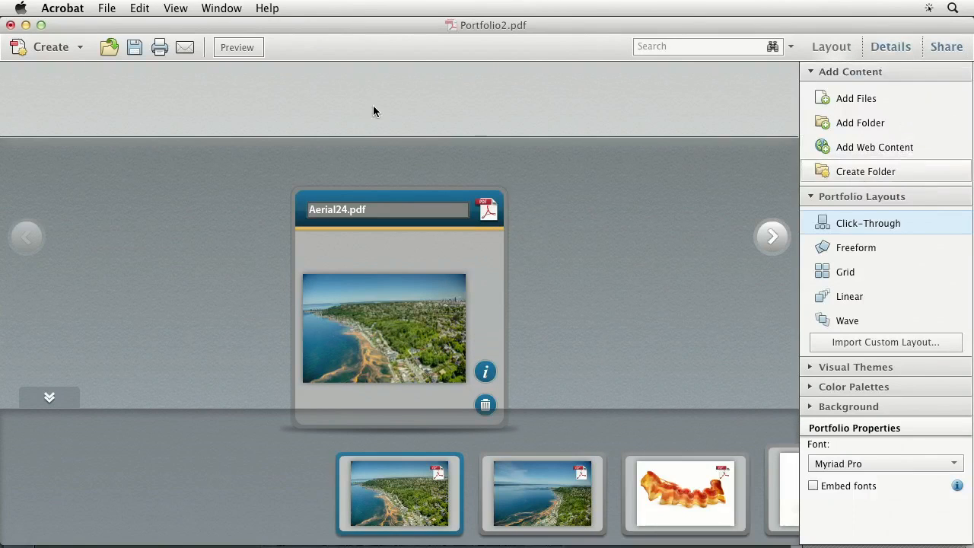
Advance to the next file in the portfolio and try the Freeform and Grid layouts before applying Linear
{"action": "mouse_move", "coordinate": [407, 19]}
{"action": "left_mouse_down"}
{"action": "mouse_move", "coordinate": [466, 163]}
{"action": "mouse_move", "coordinate": [409, 21]}
{"action": "left_mouse_up"}
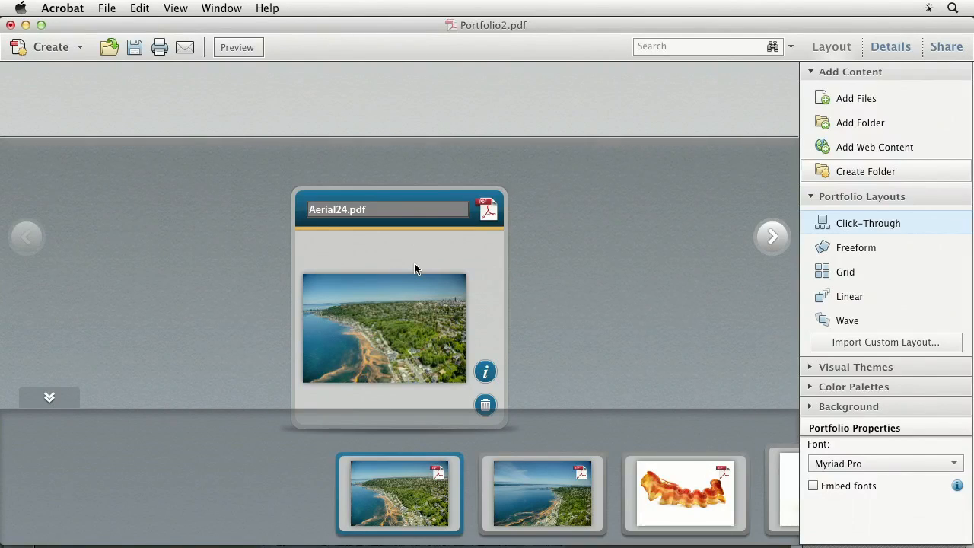
{"action": "left_click", "coordinate": [772, 237]}
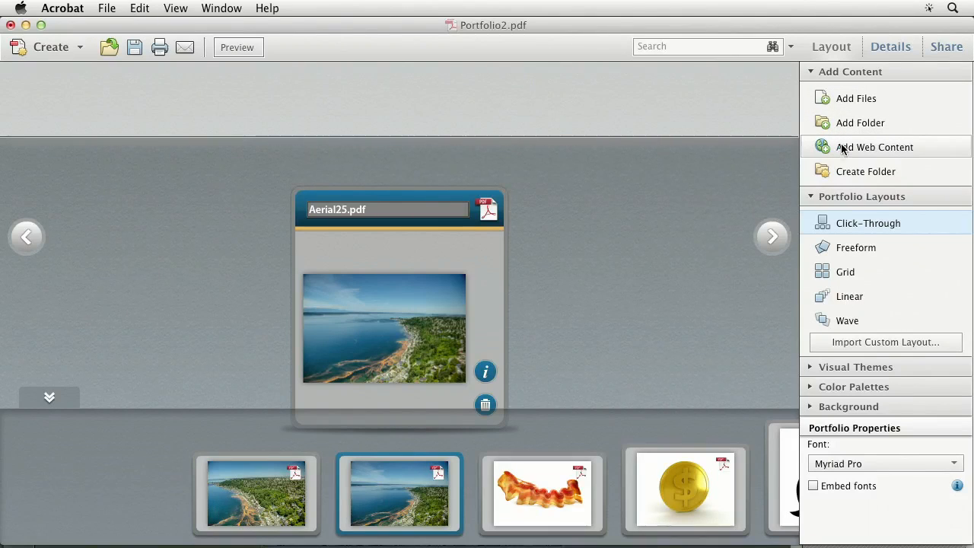
{"action": "left_click", "coordinate": [841, 248]}
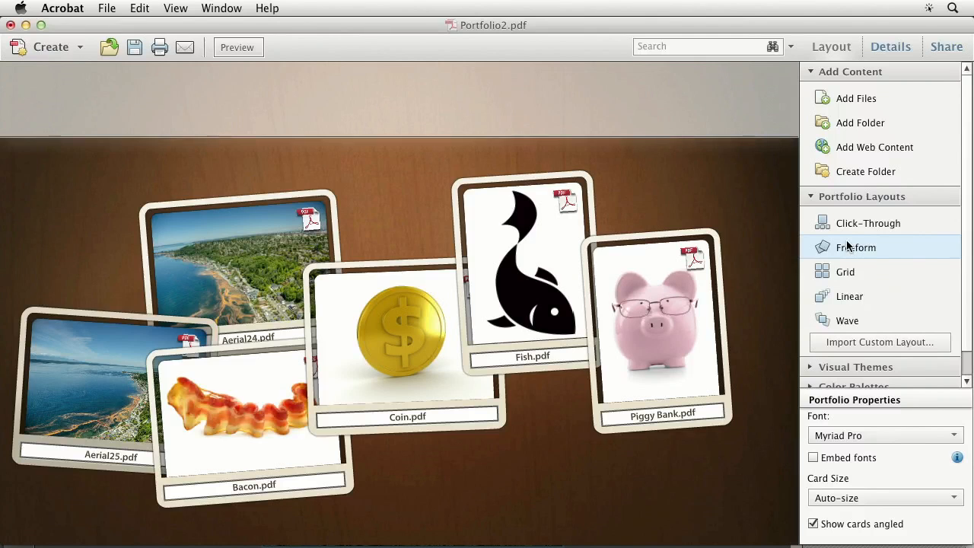
{"action": "left_click", "coordinate": [844, 272]}
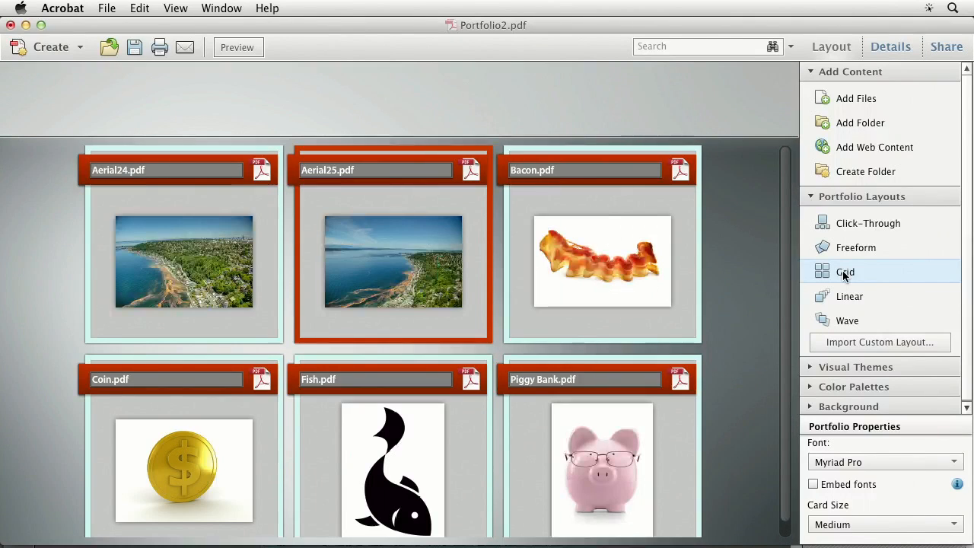
{"action": "left_click", "coordinate": [830, 295]}
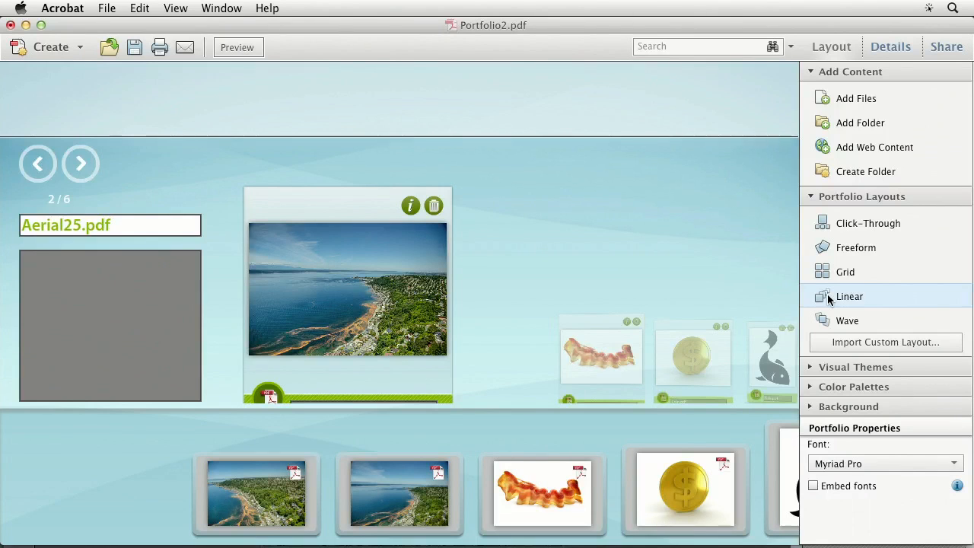
Try the Tech Office visual theme on the portfolio, then apply the Modern theme and collapse the theme list
{"action": "left_click", "coordinate": [810, 367]}
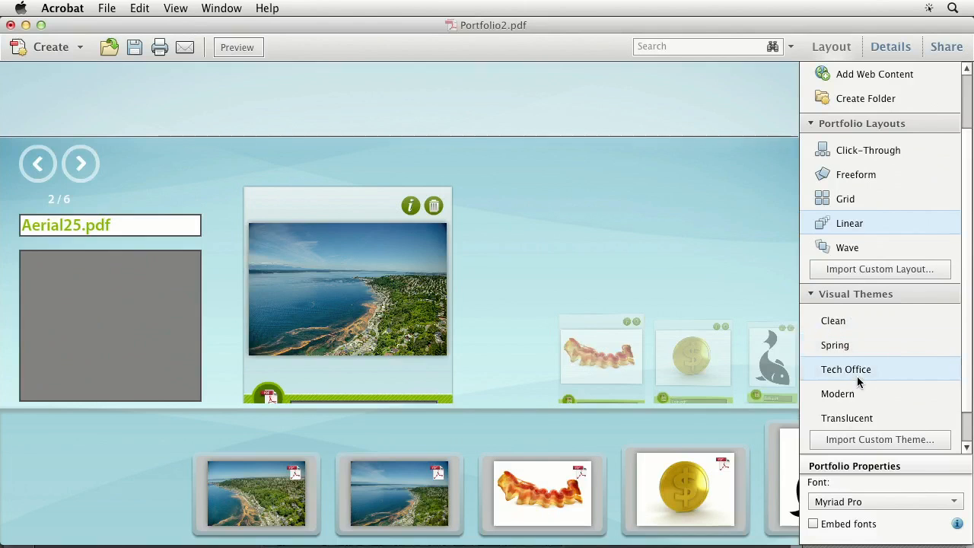
{"action": "left_click", "coordinate": [850, 372]}
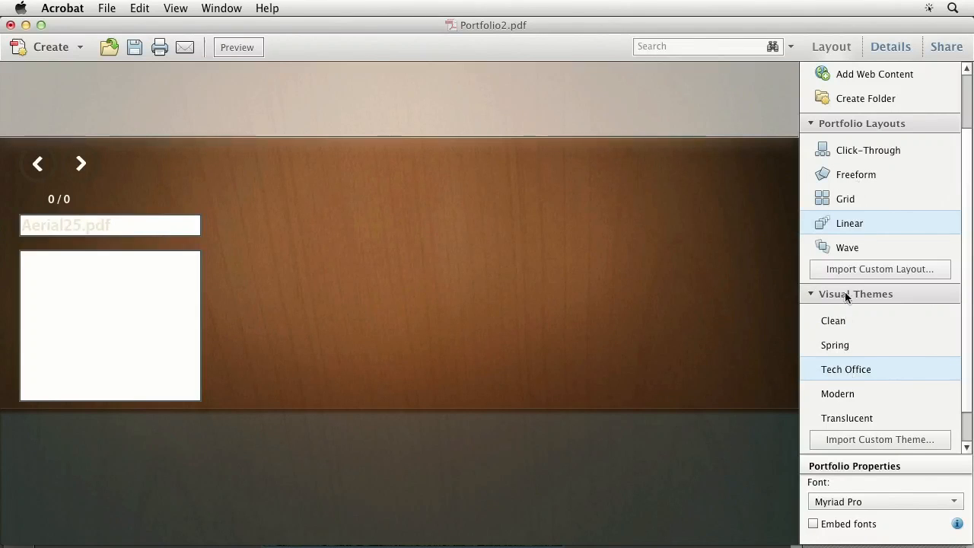
{"action": "left_click", "coordinate": [848, 393]}
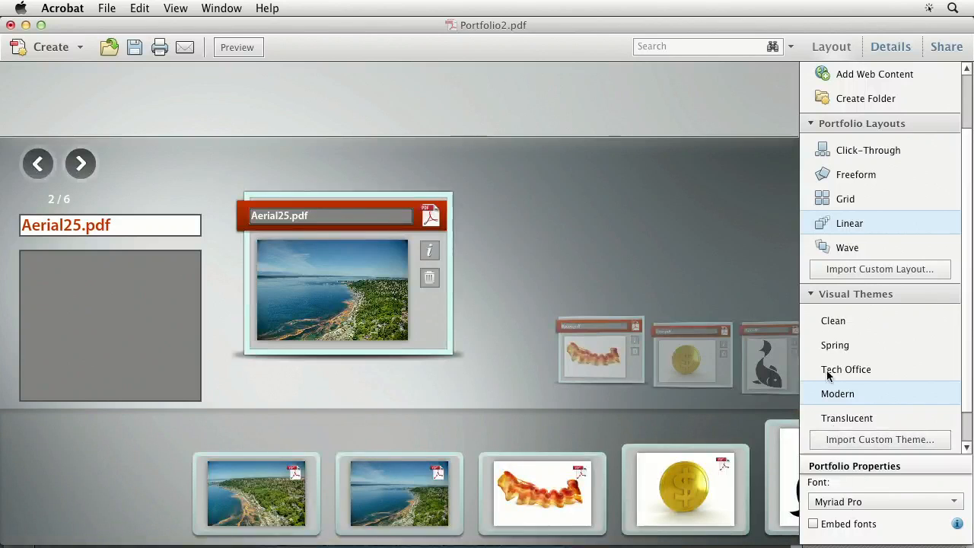
{"action": "left_click", "coordinate": [811, 295]}
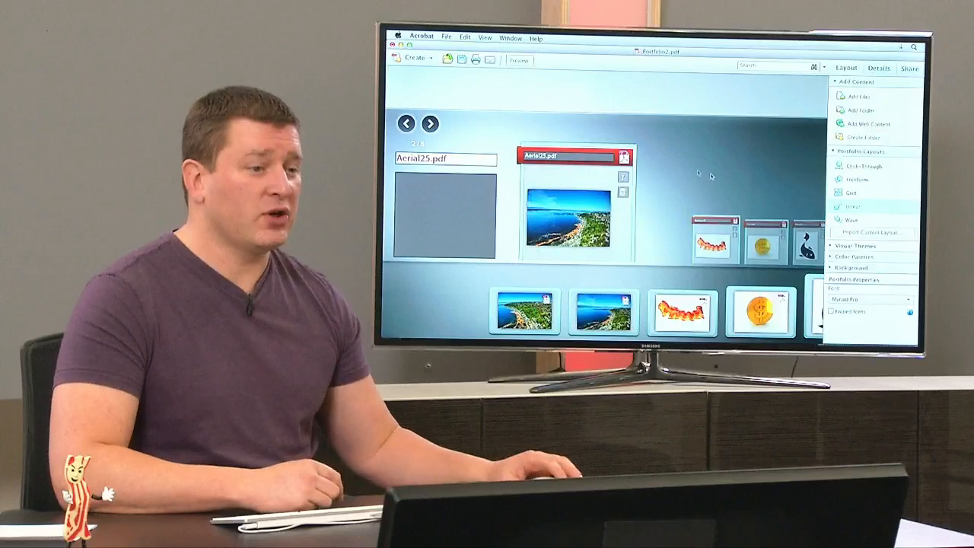
Close Portfolio2.pdf without saving the changes
{"action": "left_click", "coordinate": [393, 45]}
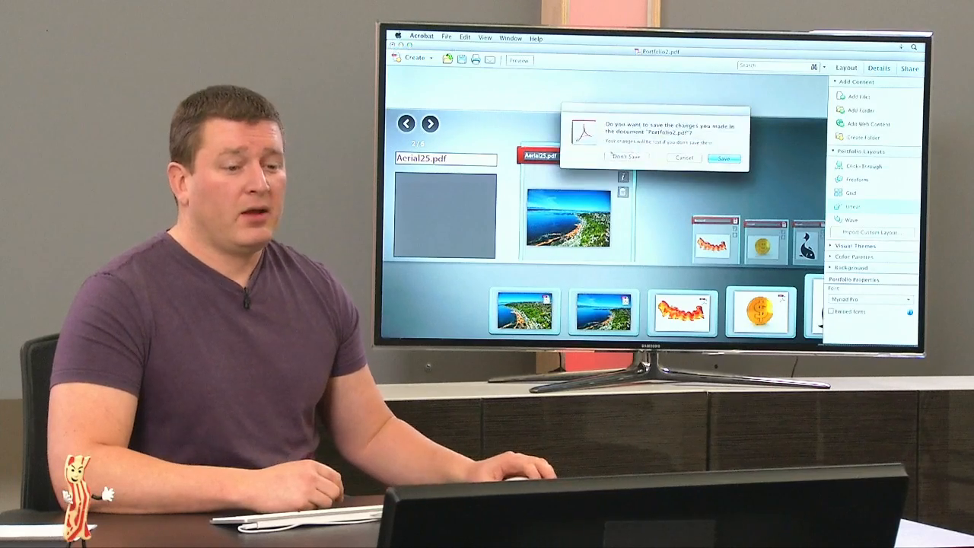
{"action": "left_click", "coordinate": [625, 159]}
{"action": "left_click", "coordinate": [447, 36]}
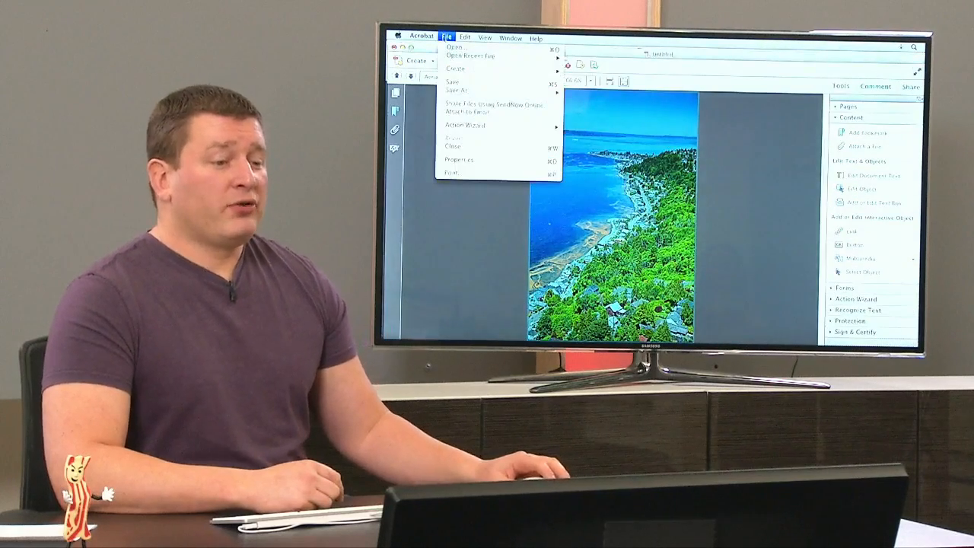
{"action": "mouse_move", "coordinate": [454, 69]}
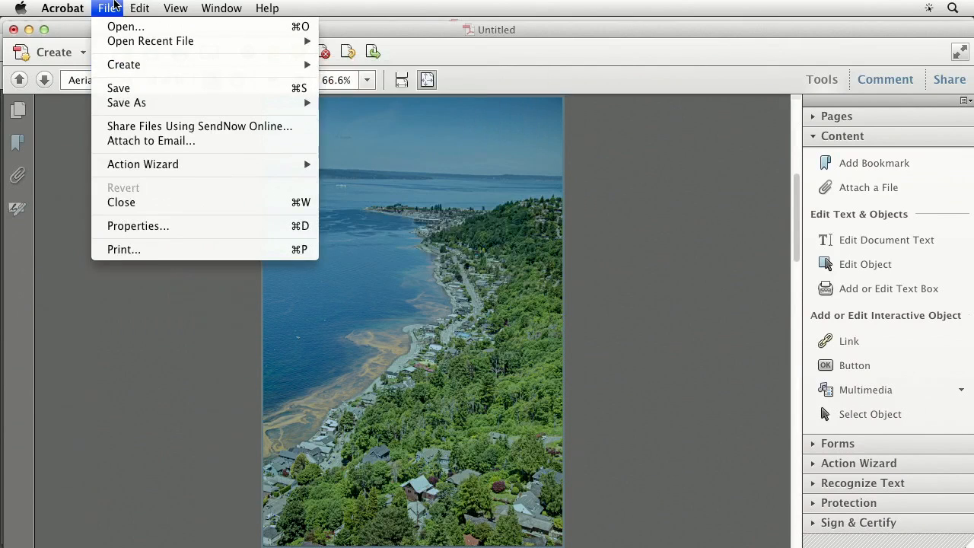
{"action": "left_click", "coordinate": [118, 4]}
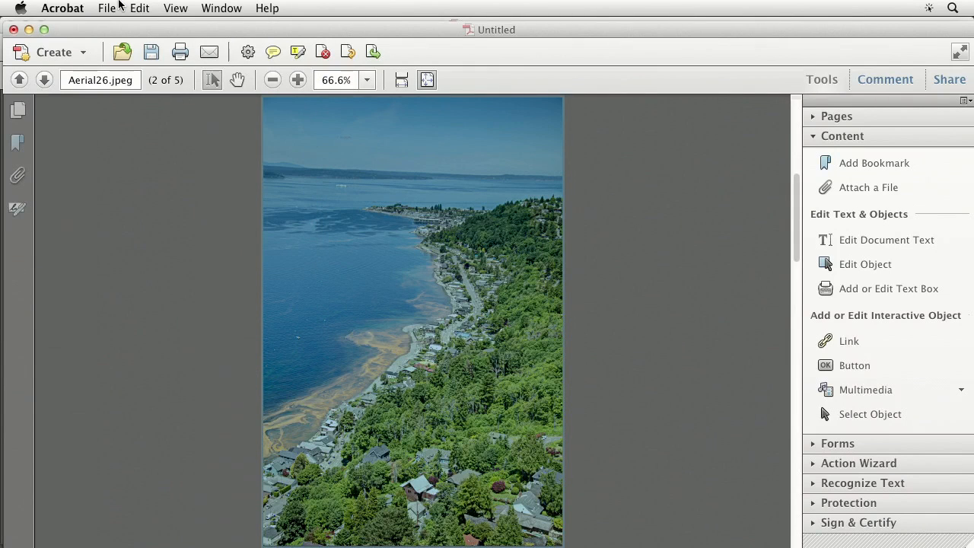
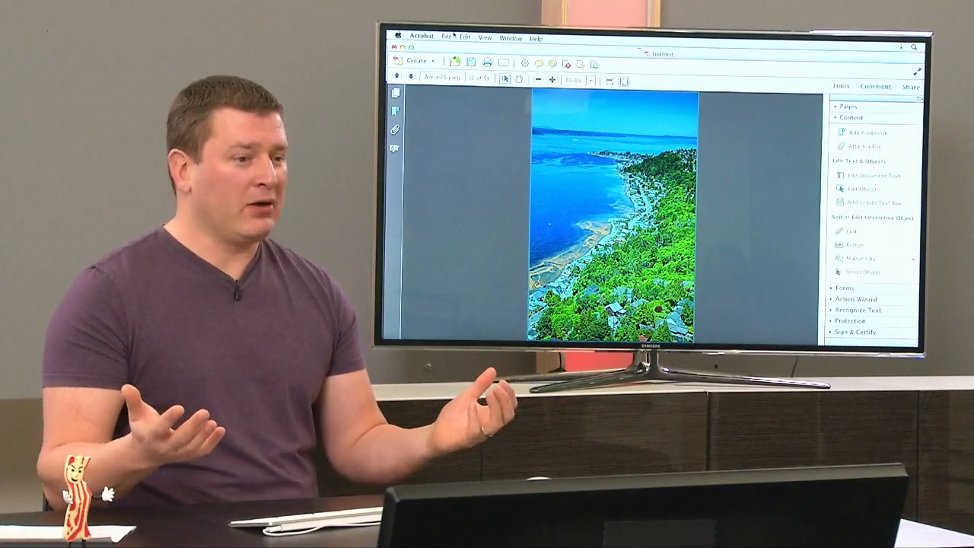
{"action": "left_click", "coordinate": [455, 35]}
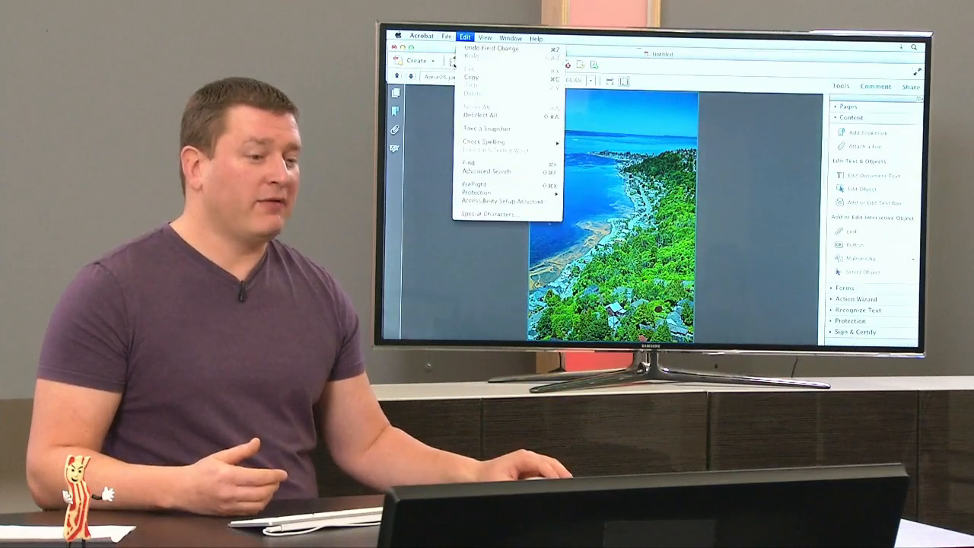
{"action": "mouse_move", "coordinate": [472, 69]}
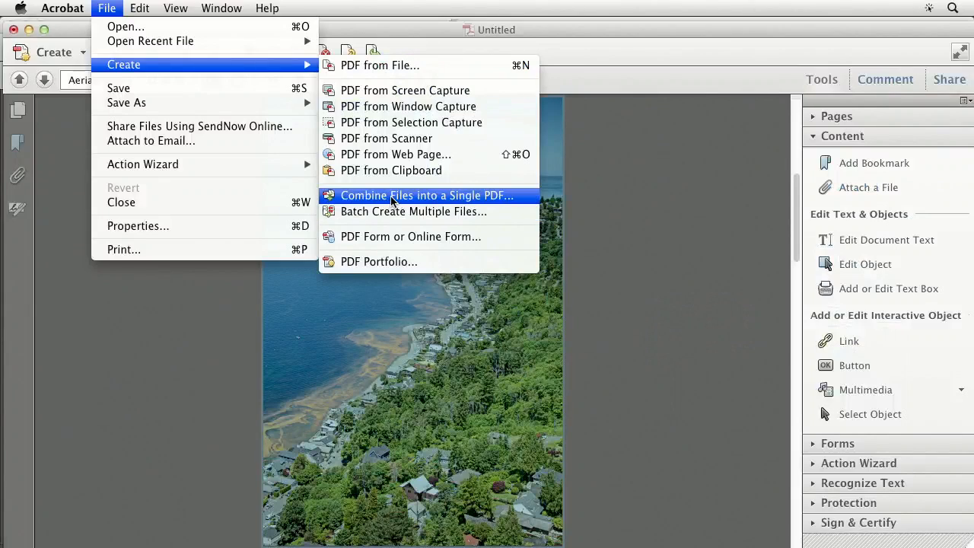
{"action": "left_click", "coordinate": [390, 196]}
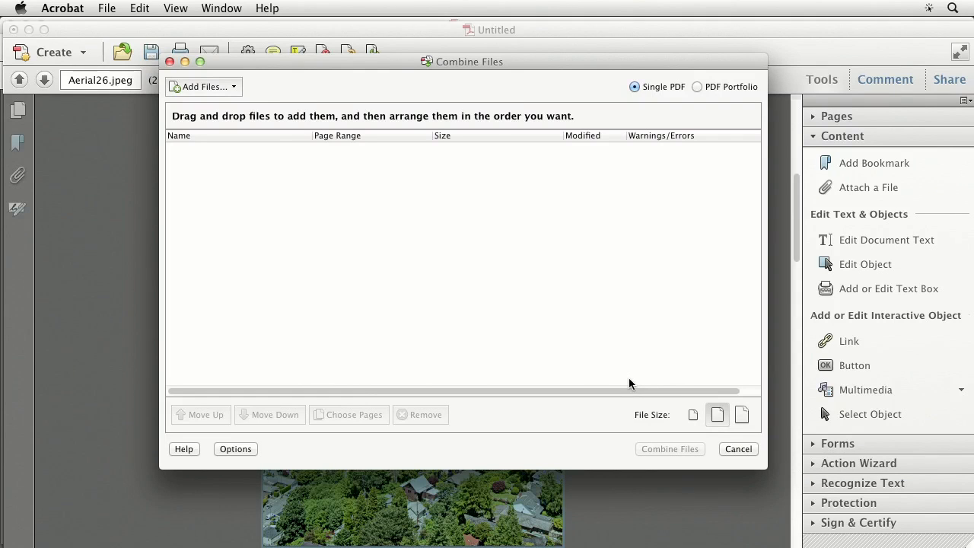
{"action": "left_click", "coordinate": [744, 451]}
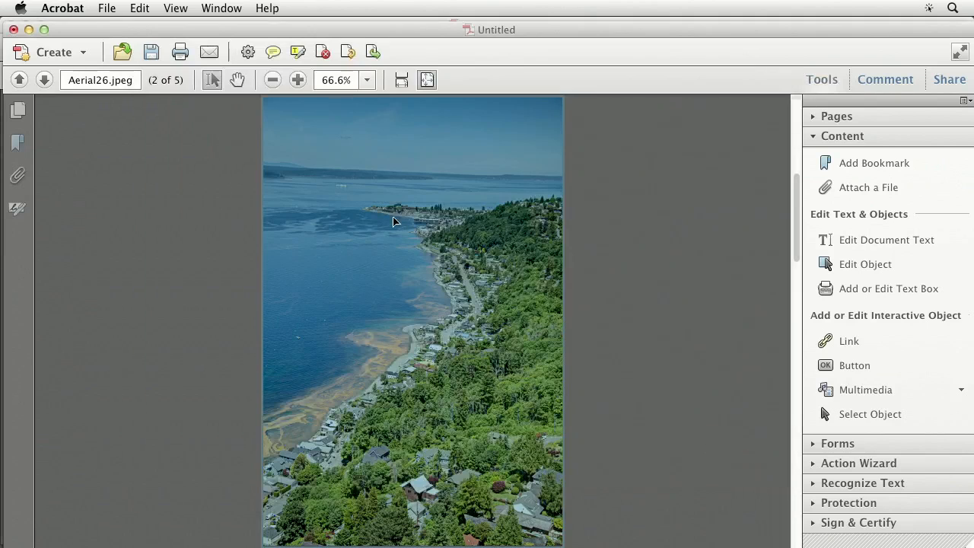
Nudge the document window up beneath the menu bar and collapse the Content tools
{"action": "left_click_drag", "start_coordinate": [144, 29], "coordinate": [144, 26]}
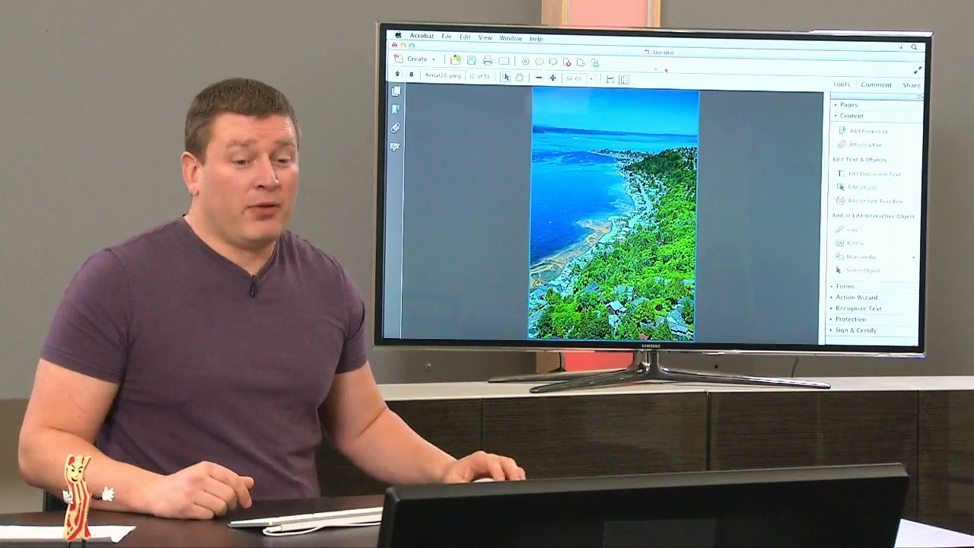
{"action": "left_click", "coordinate": [851, 115]}
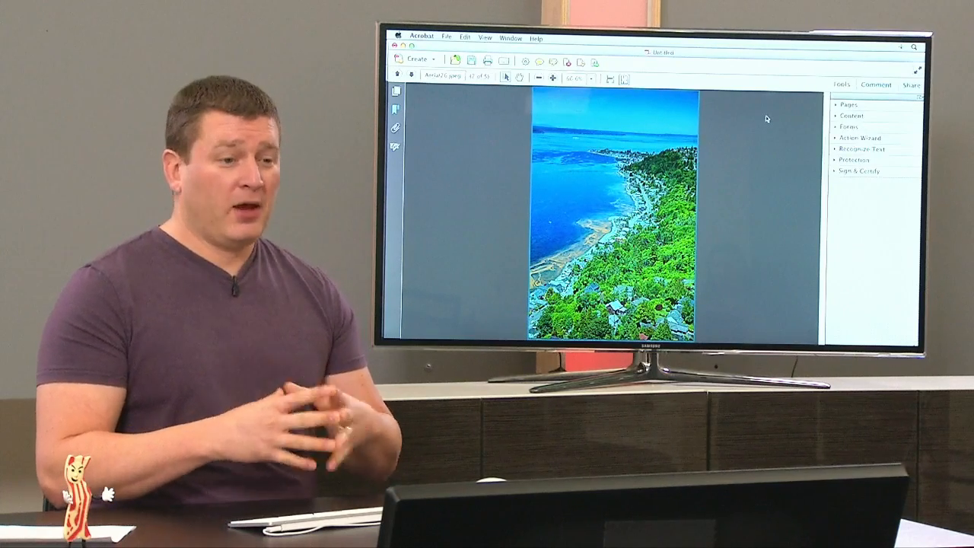
{"action": "left_click", "coordinate": [174, 8]}
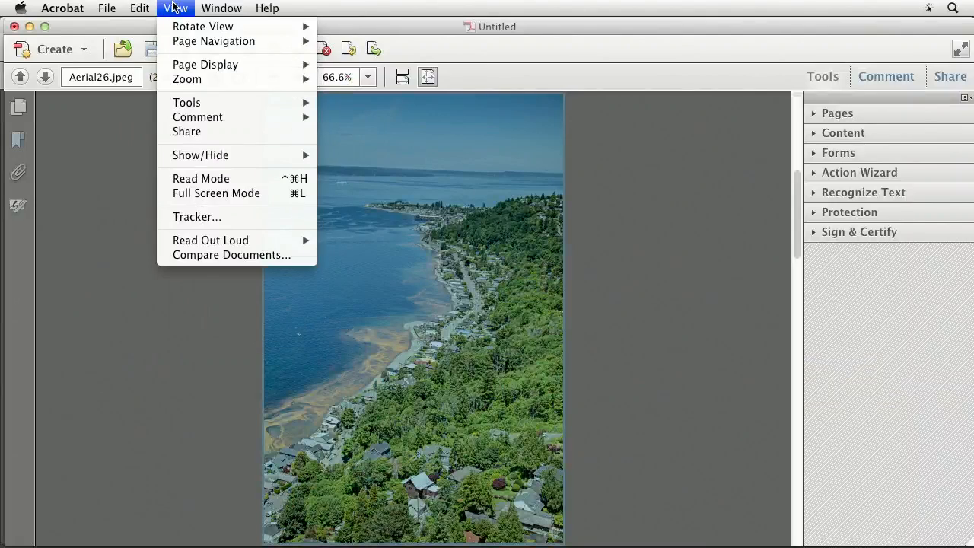
{"action": "mouse_move", "coordinate": [234, 7]}
{"action": "mouse_move", "coordinate": [107, 6]}
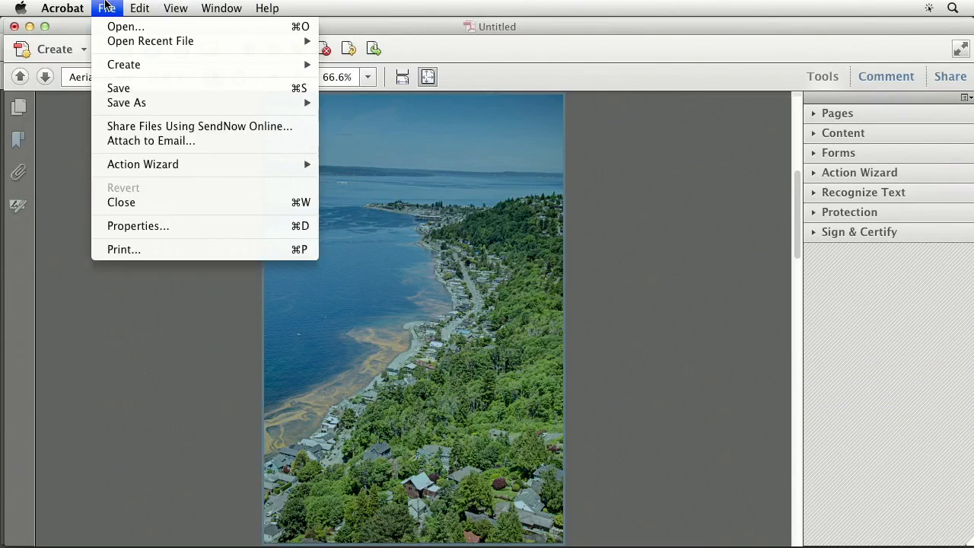
{"action": "left_click", "coordinate": [261, 8]}
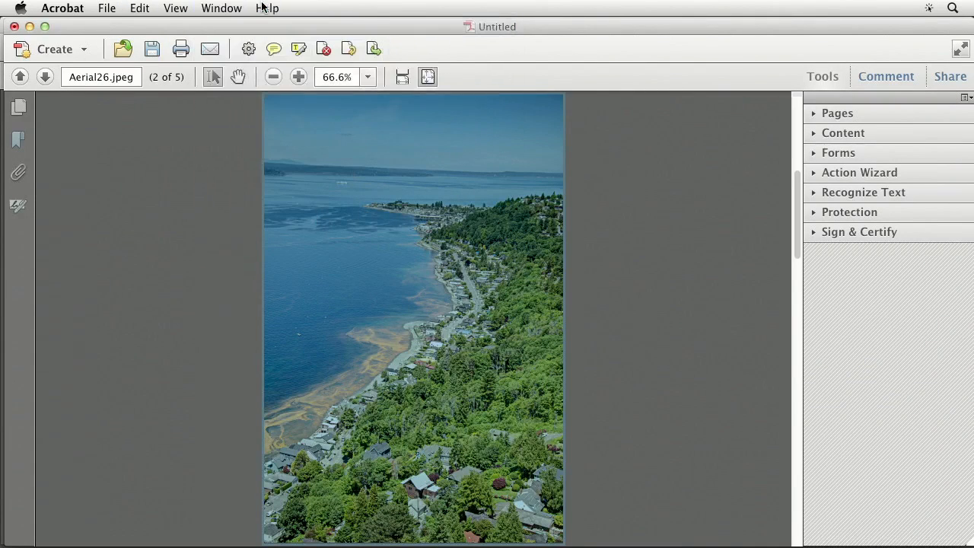
{"action": "left_click", "coordinate": [222, 7]}
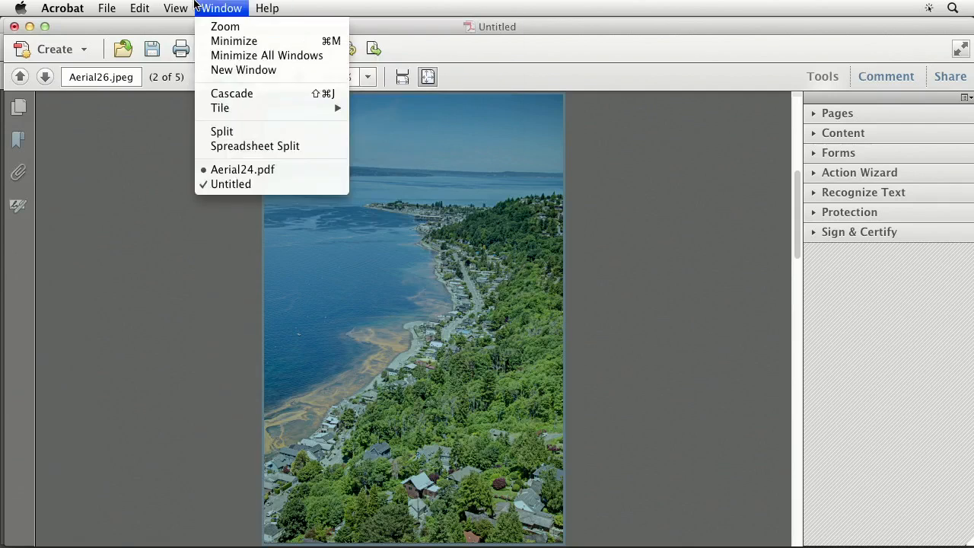
{"action": "mouse_move", "coordinate": [115, 4]}
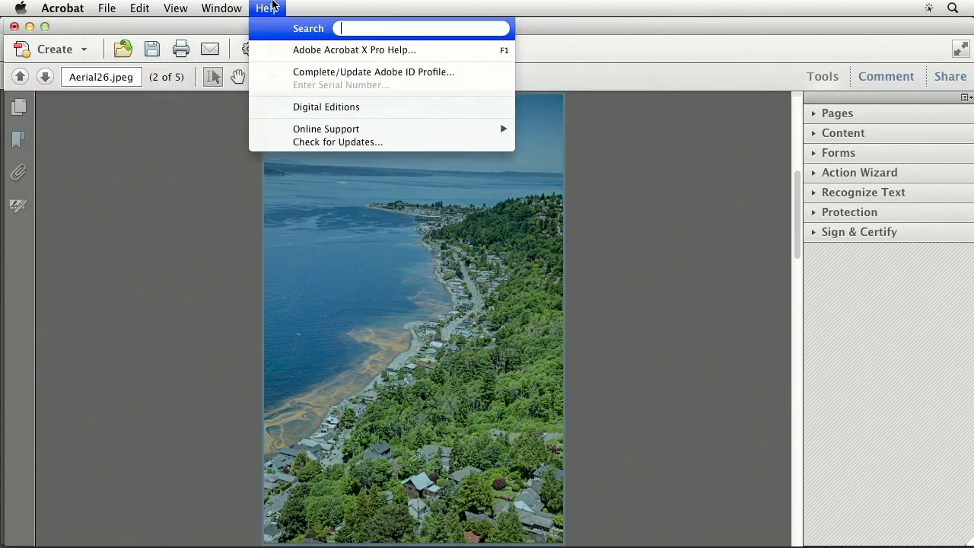
{"action": "left_click", "coordinate": [377, 3]}
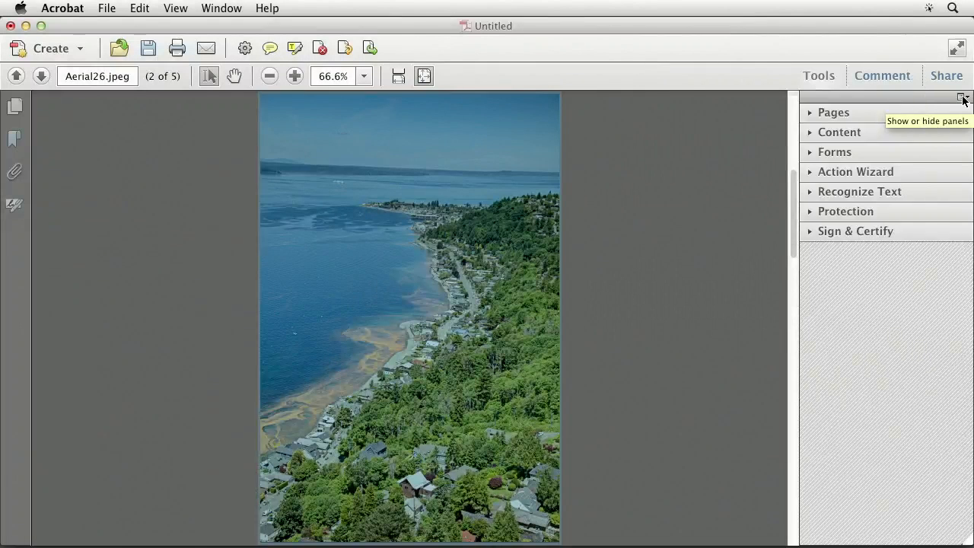
Show the Document Processing, Print Production, JavaScript, Accessibility and Analyze panels in the Tools pane
{"action": "left_click", "coordinate": [962, 98]}
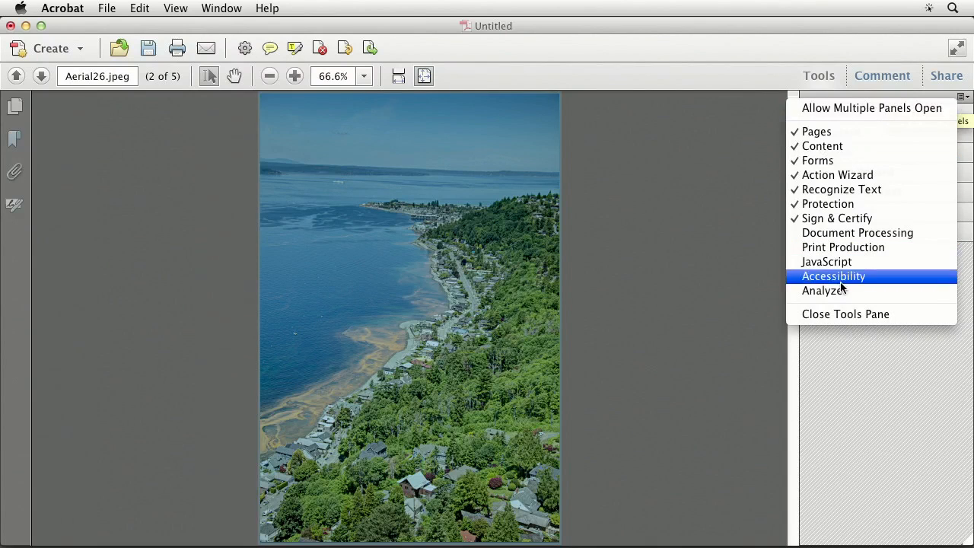
{"action": "left_click", "coordinate": [828, 235]}
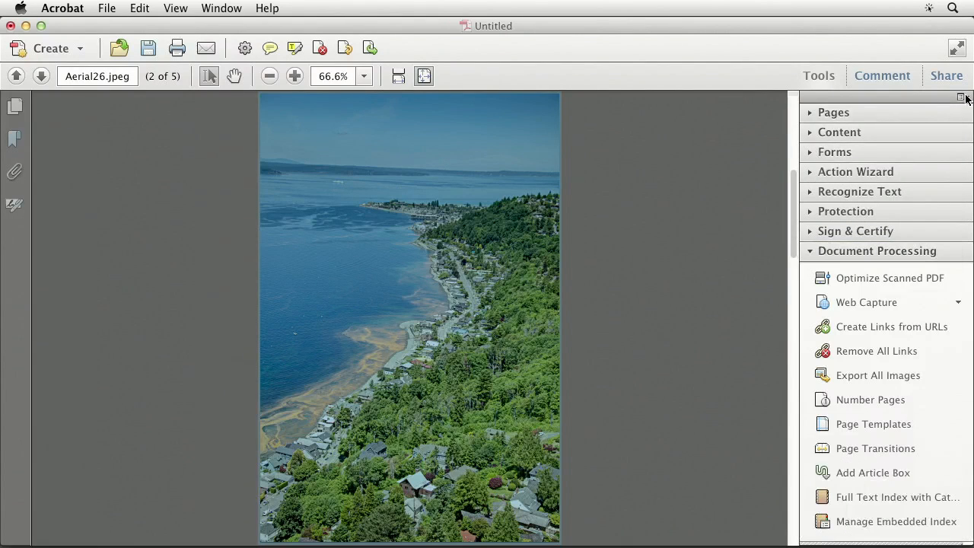
{"action": "left_click", "coordinate": [964, 97]}
{"action": "left_click", "coordinate": [837, 247]}
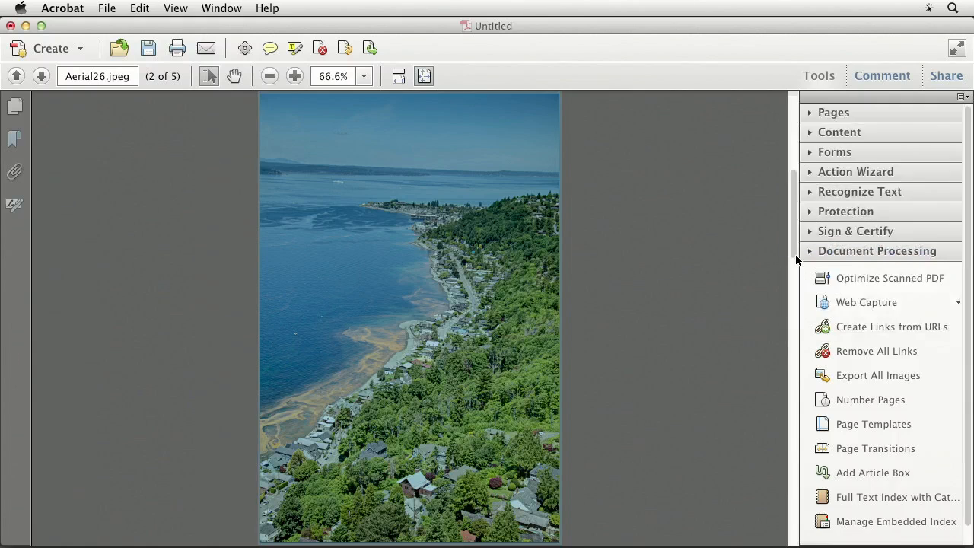
{"action": "left_click", "coordinate": [963, 98]}
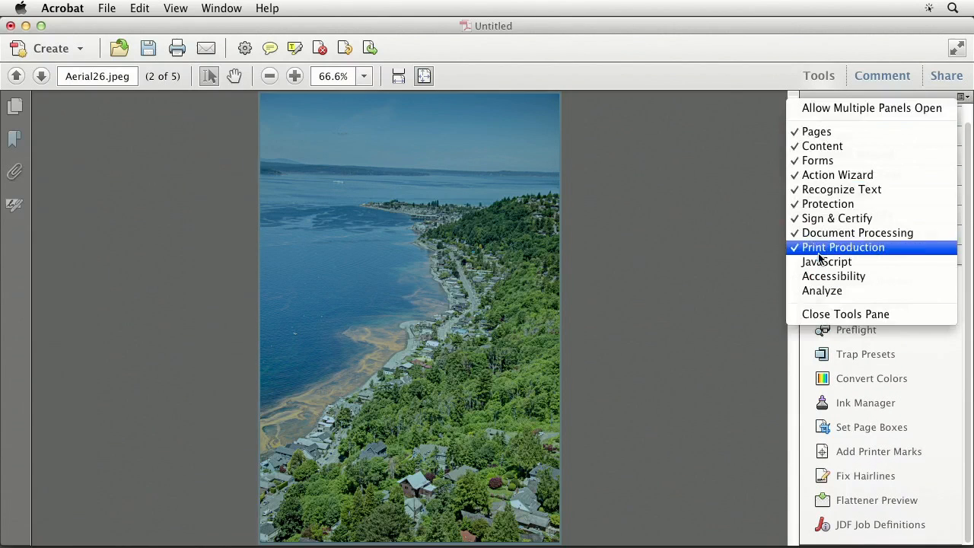
{"action": "left_click", "coordinate": [793, 262]}
{"action": "left_click", "coordinate": [964, 97]}
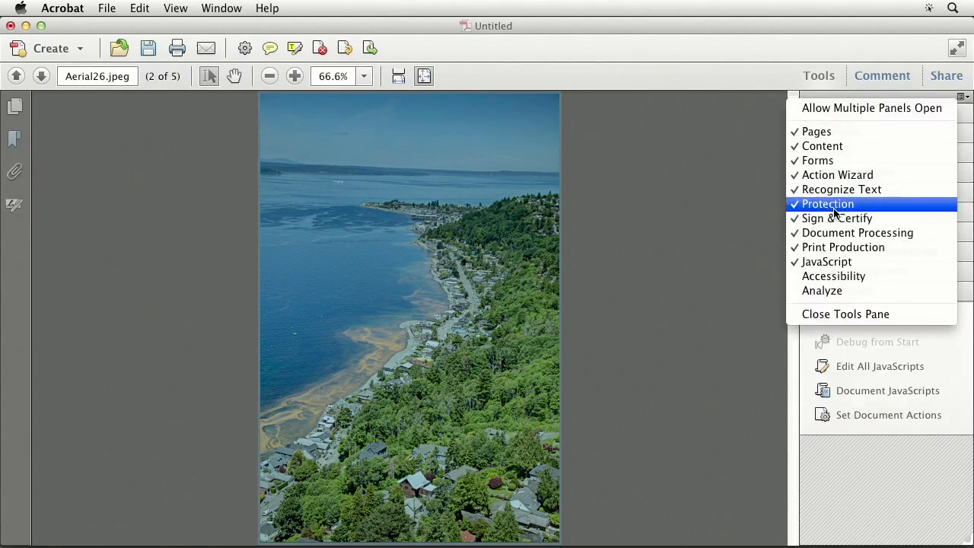
{"action": "left_click", "coordinate": [796, 277]}
{"action": "left_click", "coordinate": [963, 98]}
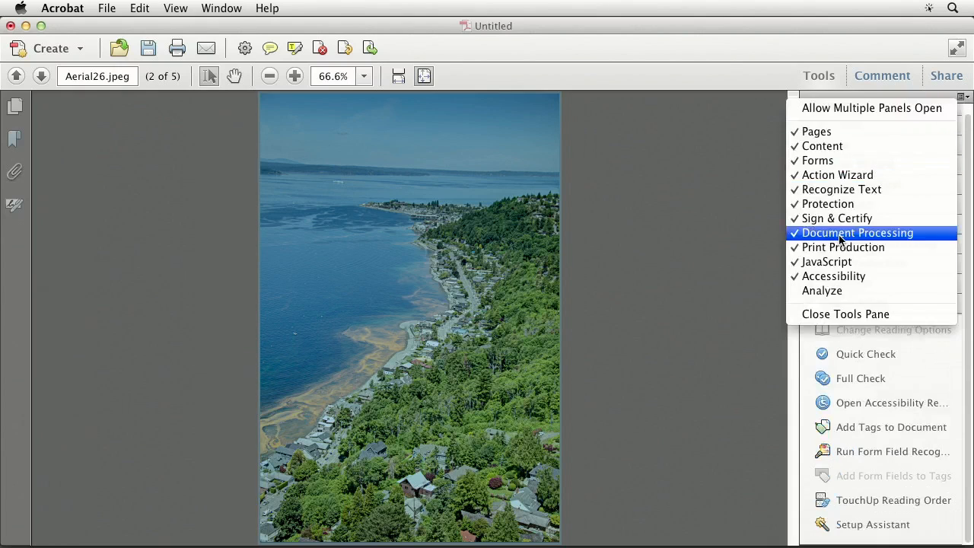
{"action": "left_click", "coordinate": [798, 294]}
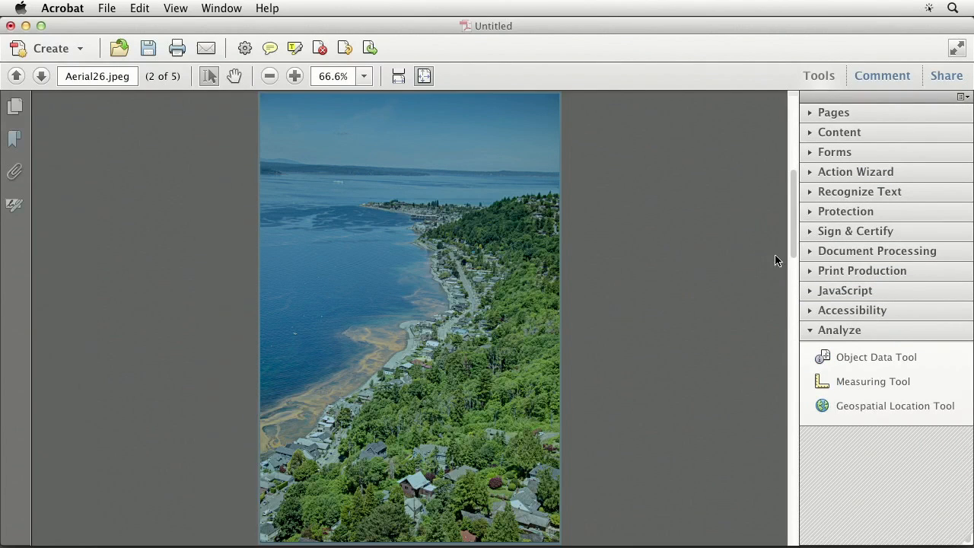
Expand the Document Processing tools, then the Print Production tools, and launch Acrobat Distiller from there
{"action": "left_click", "coordinate": [808, 254]}
{"action": "left_click", "coordinate": [809, 253]}
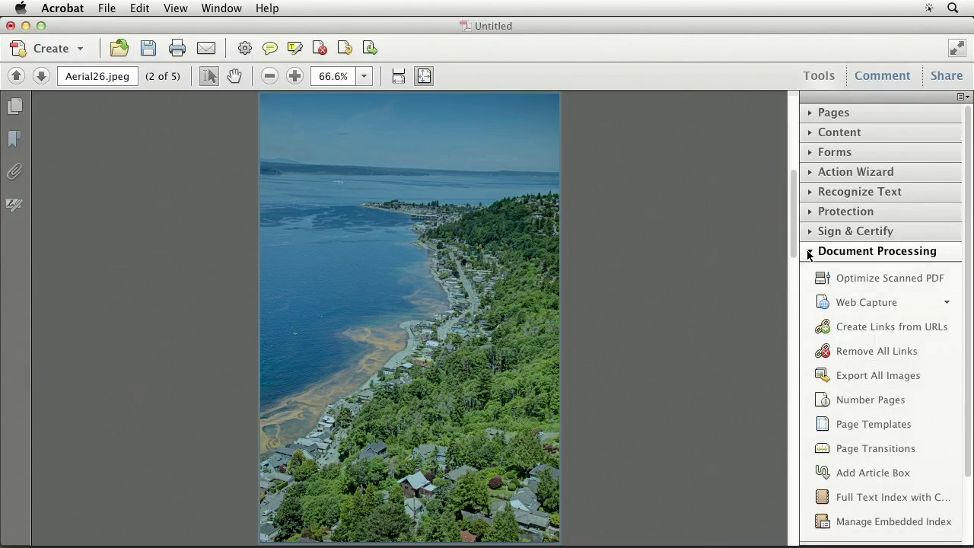
{"action": "left_click", "coordinate": [809, 273]}
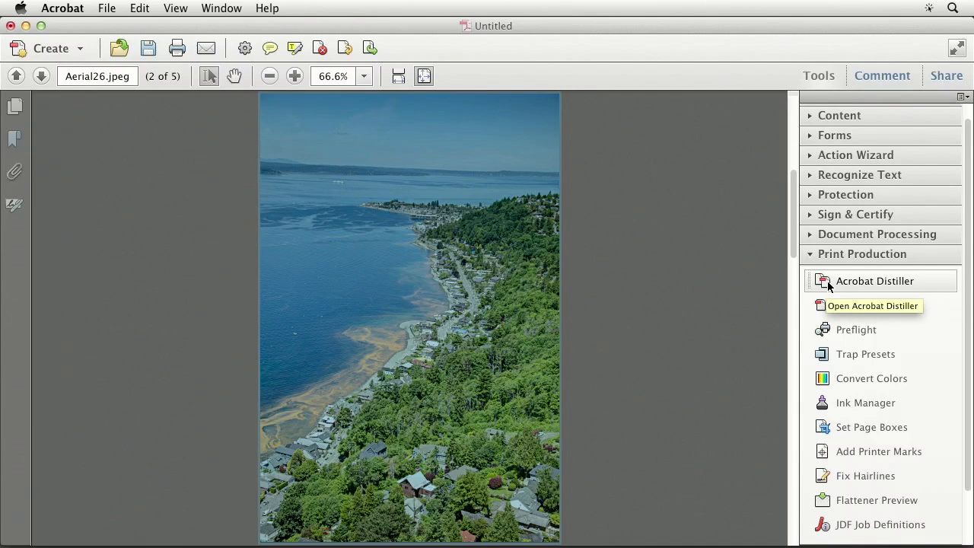
{"action": "left_click", "coordinate": [830, 283]}
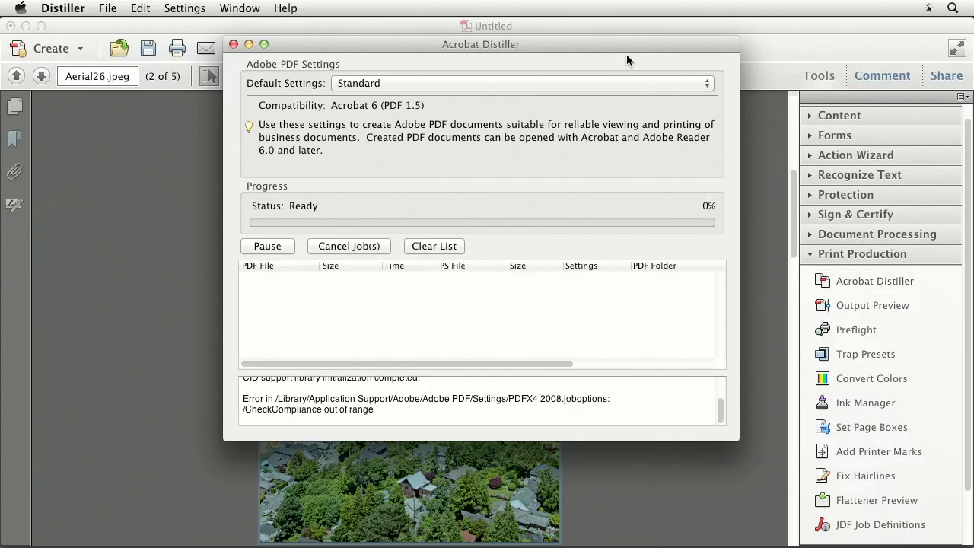
{"action": "left_click_drag", "start_coordinate": [626, 48], "coordinate": [604, 28]}
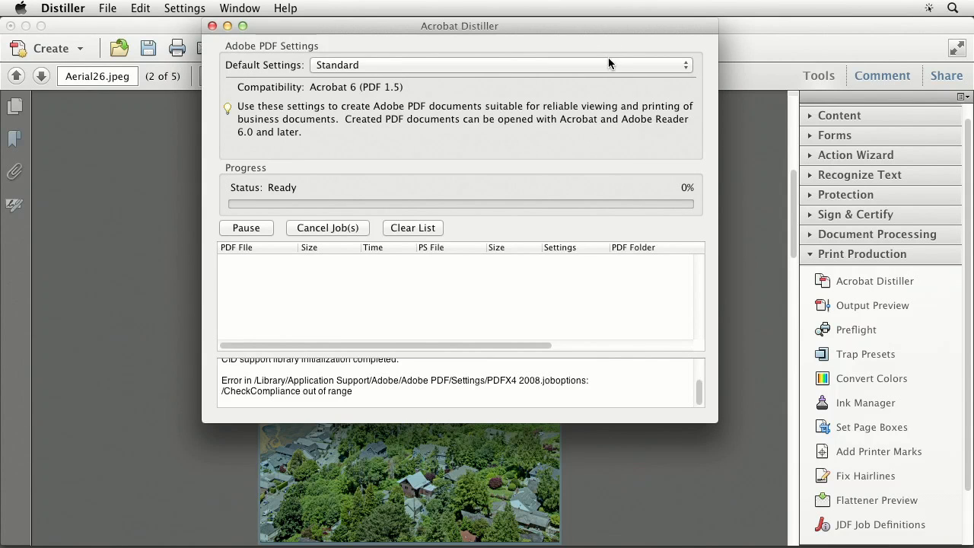
Examine Distiller's list of default PDF settings presets and the commands in its menus
{"action": "left_click", "coordinate": [611, 65]}
{"action": "mouse_move", "coordinate": [618, 4]}
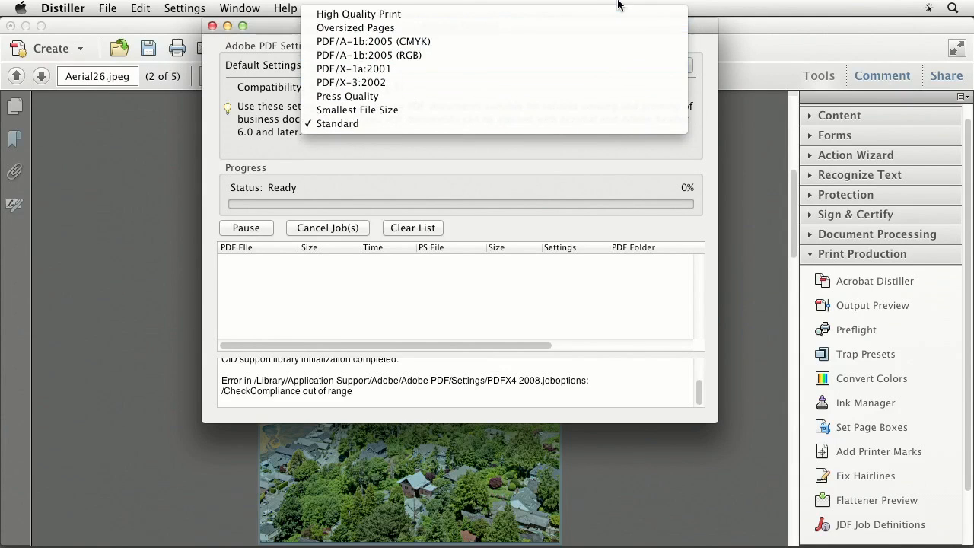
{"action": "left_click", "coordinate": [619, 1]}
{"action": "left_click_drag", "start_coordinate": [679, 25], "coordinate": [678, 46]}
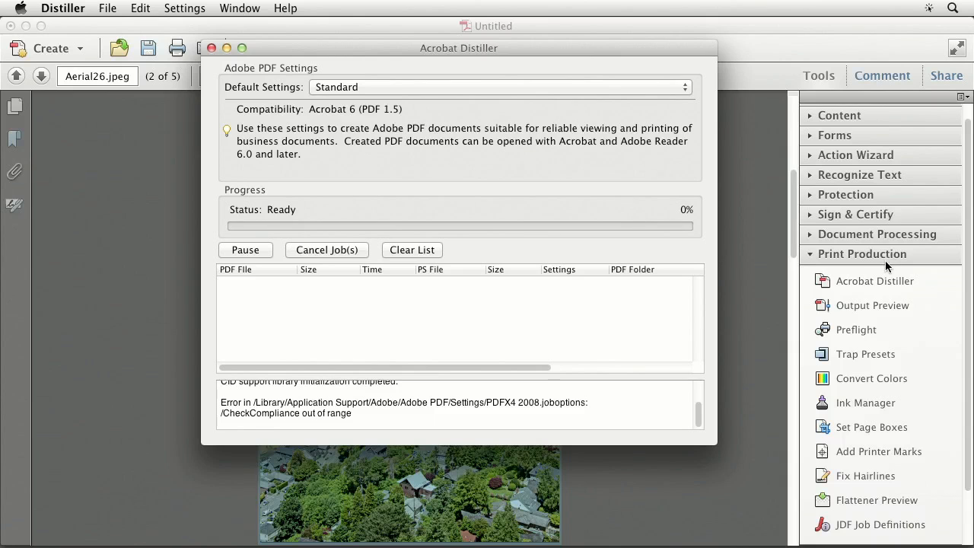
{"action": "mouse_move", "coordinate": [451, 51]}
{"action": "left_mouse_down"}
{"action": "mouse_move", "coordinate": [454, 61]}
{"action": "mouse_move", "coordinate": [429, 44]}
{"action": "mouse_move", "coordinate": [441, 51]}
{"action": "left_mouse_up"}
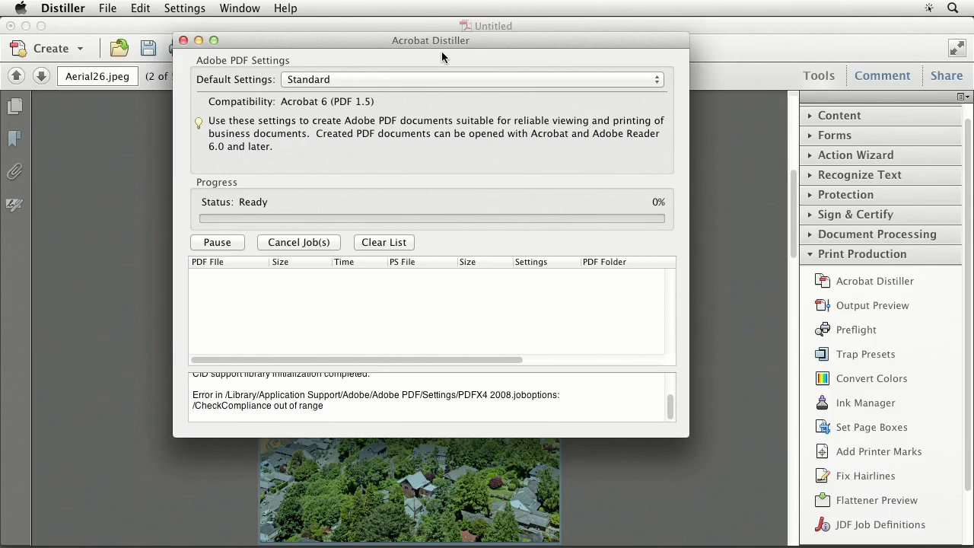
{"action": "left_click", "coordinate": [118, 8]}
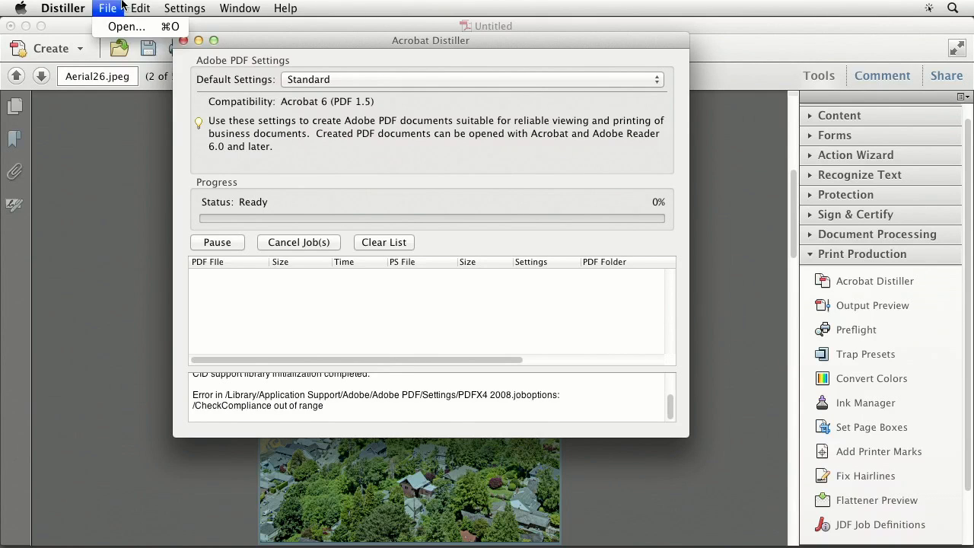
{"action": "mouse_move", "coordinate": [153, 5]}
{"action": "mouse_move", "coordinate": [233, 6]}
{"action": "left_click", "coordinate": [260, 70]}
{"action": "left_click", "coordinate": [350, 79]}
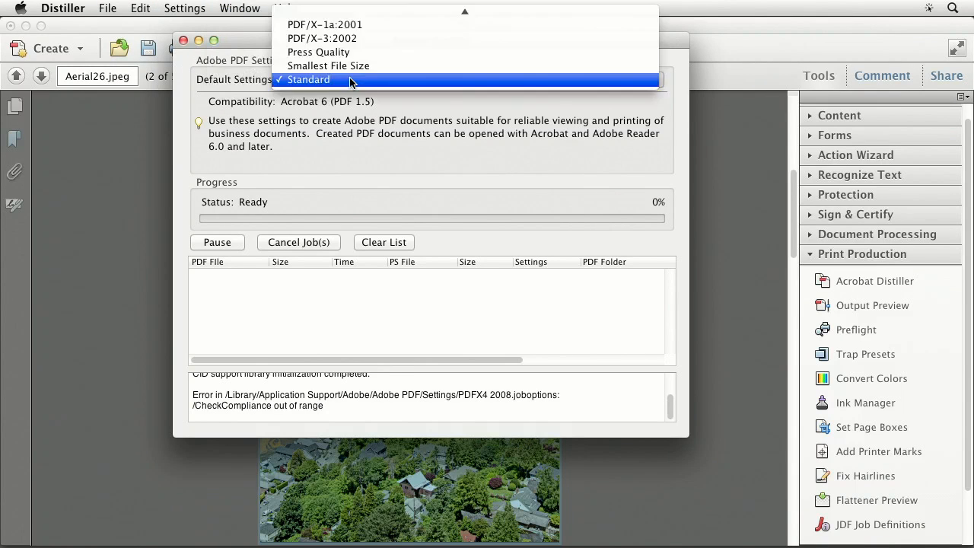
{"action": "left_click", "coordinate": [392, 1]}
{"action": "left_click_drag", "start_coordinate": [376, 41], "coordinate": [400, 102]}
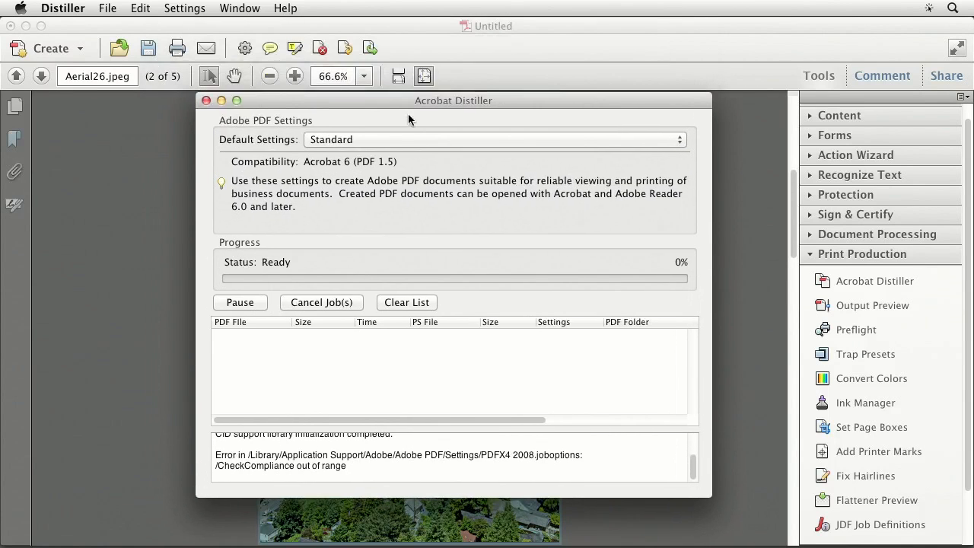
{"action": "left_click", "coordinate": [417, 143]}
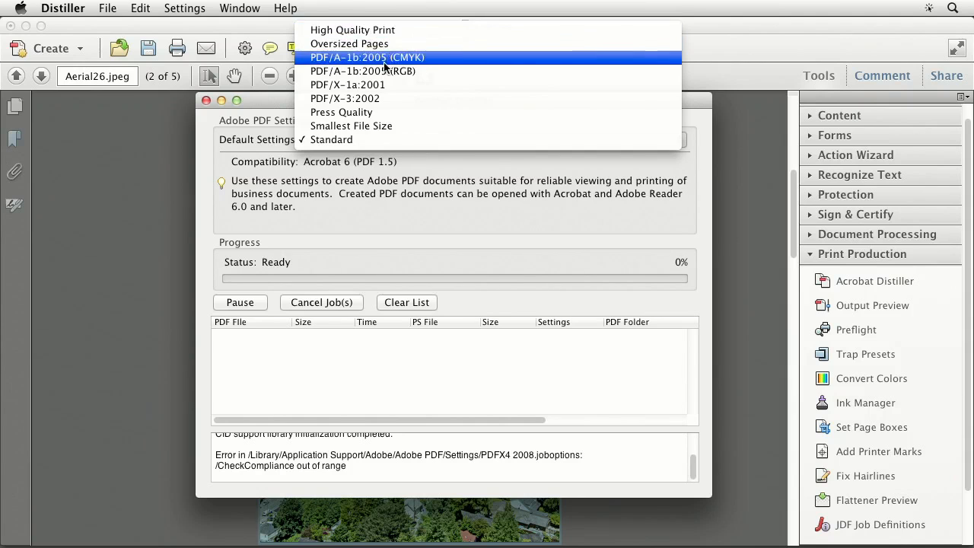
{"action": "left_click", "coordinate": [416, 141]}
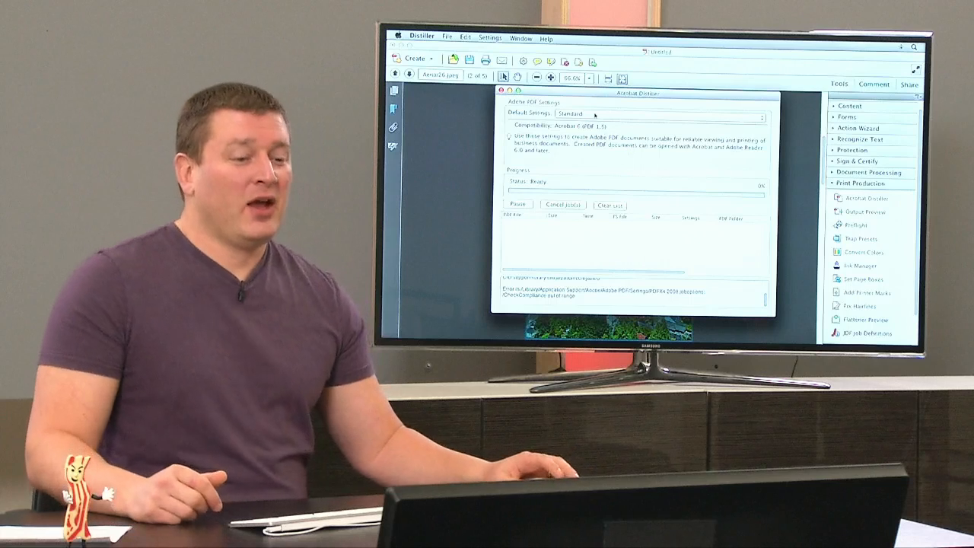
Try the Smallest File Size, High Quality Print and Press Quality presets as Distiller's default settings
{"action": "left_click", "coordinate": [602, 114]}
{"action": "left_click", "coordinate": [594, 105]}
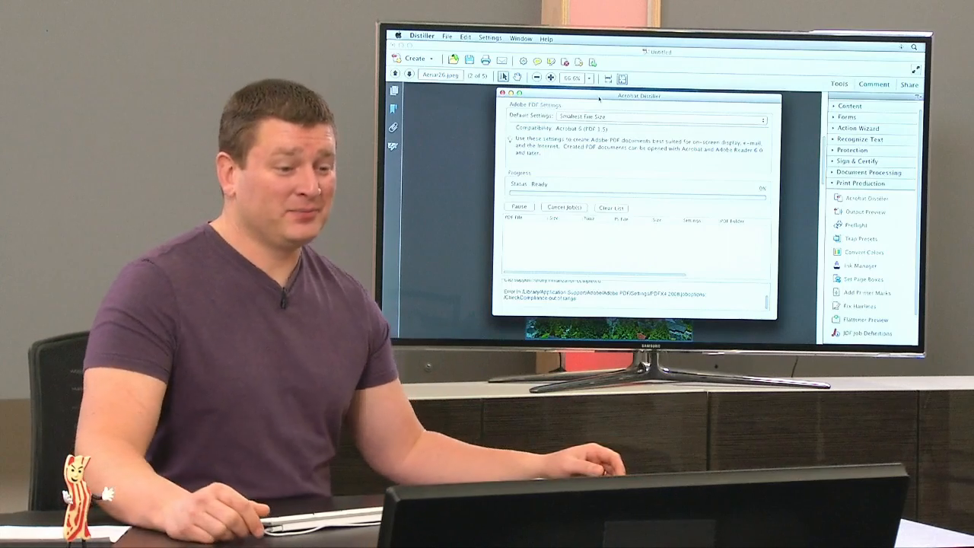
{"action": "left_click", "coordinate": [590, 117]}
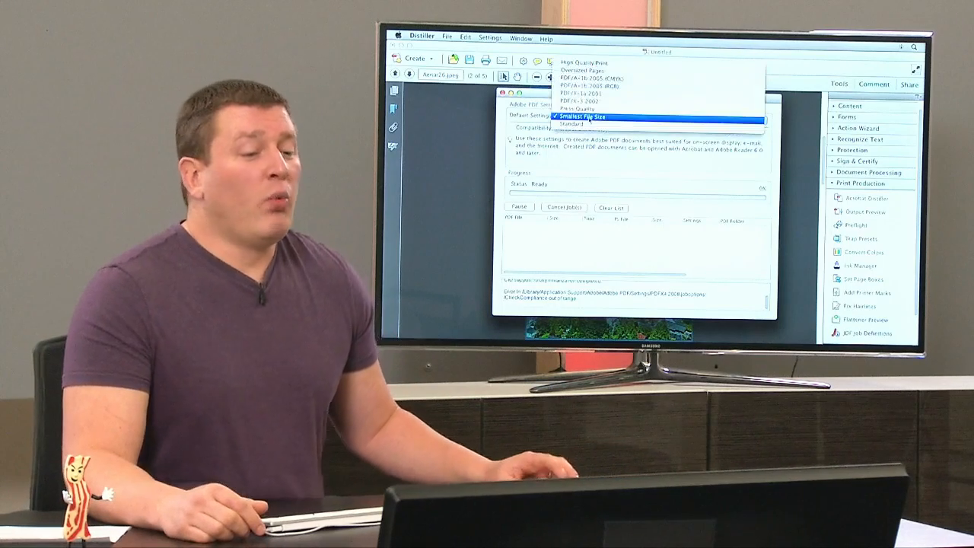
{"action": "left_click", "coordinate": [582, 63]}
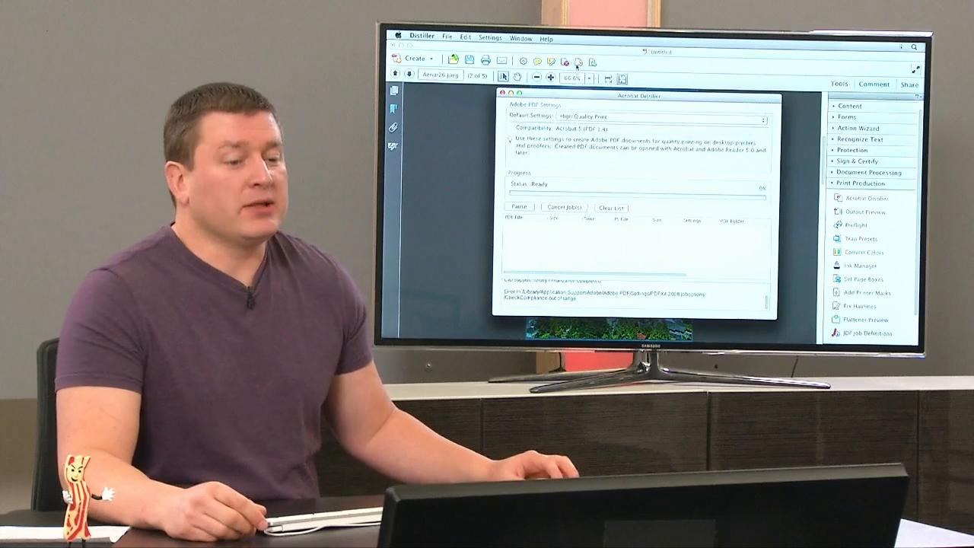
{"action": "left_click_drag", "start_coordinate": [582, 96], "coordinate": [582, 94]}
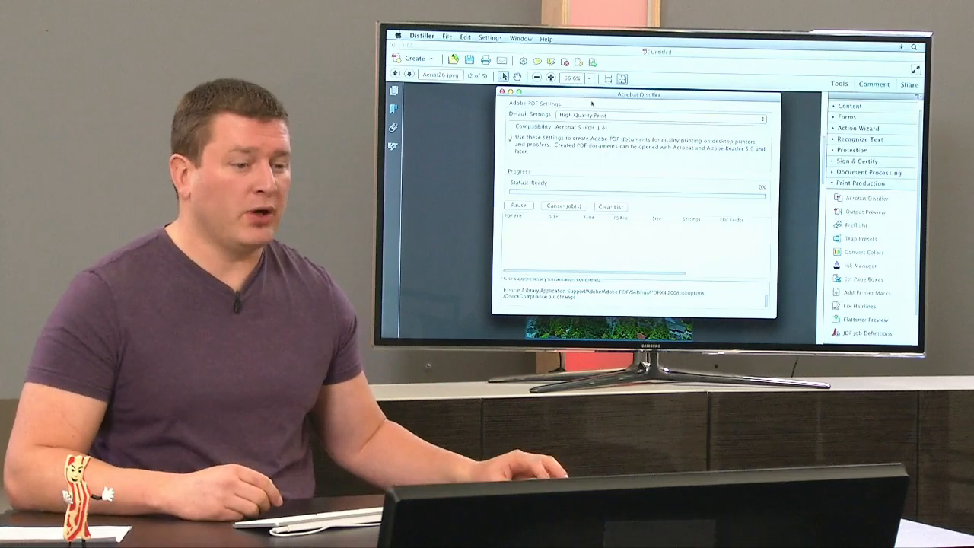
{"action": "left_click", "coordinate": [603, 116]}
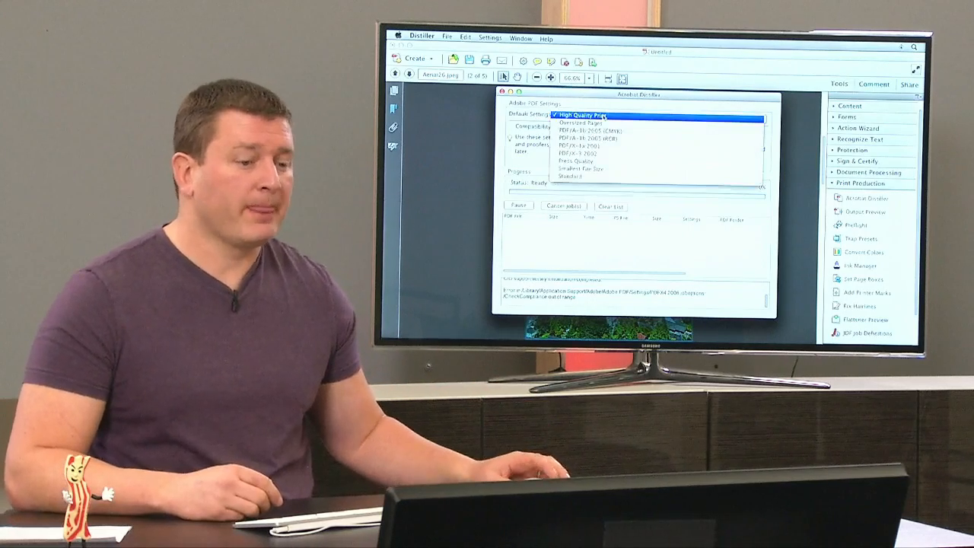
{"action": "left_click", "coordinate": [596, 162]}
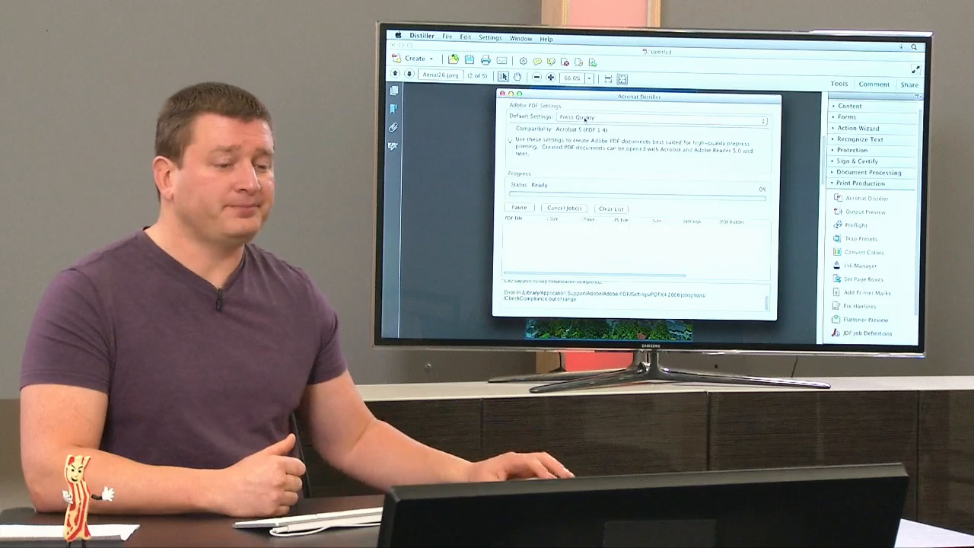
Set Distiller's default settings to PDF/X-1a:2001 and review the list of presets once more
{"action": "left_click", "coordinate": [585, 118]}
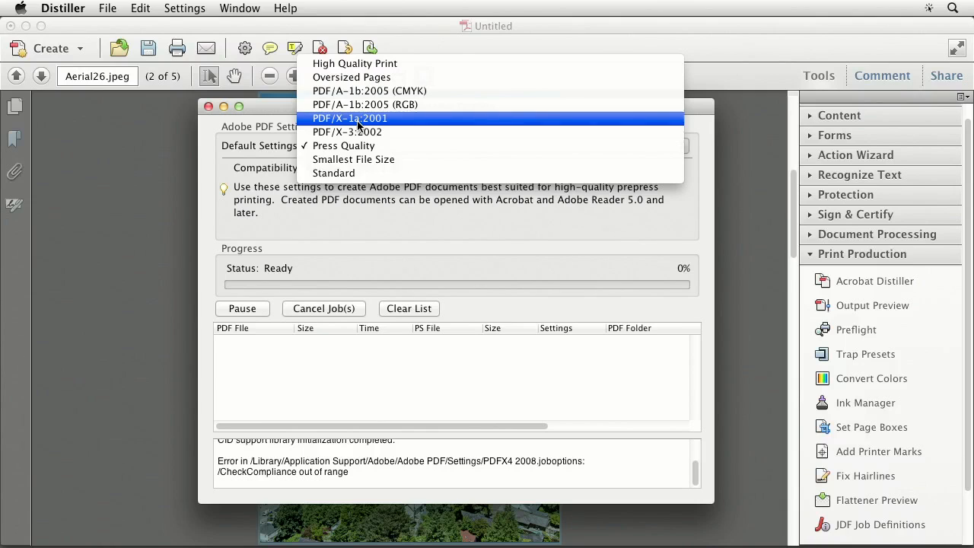
{"action": "left_click", "coordinate": [361, 125]}
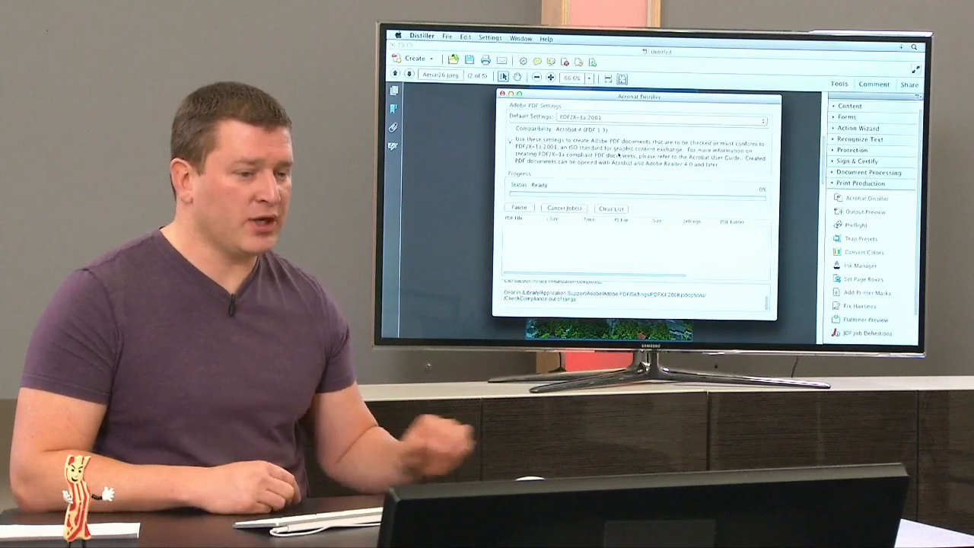
{"action": "left_click", "coordinate": [597, 118]}
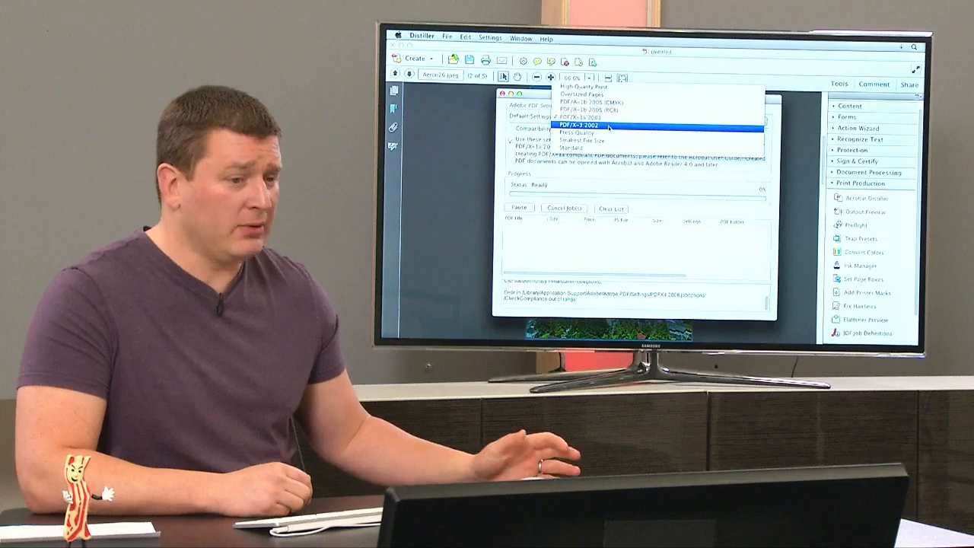
{"action": "left_click", "coordinate": [650, 187]}
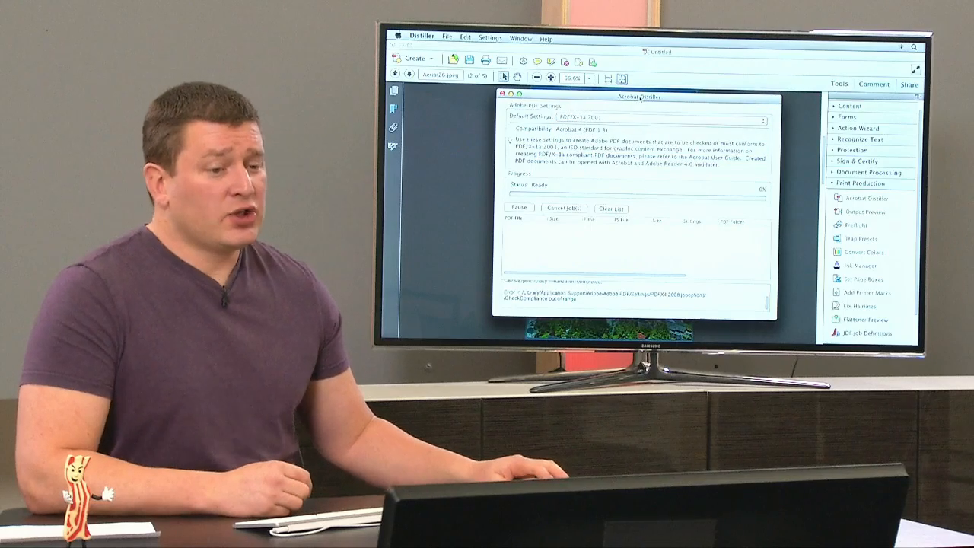
{"action": "left_click_drag", "start_coordinate": [639, 97], "coordinate": [639, 92]}
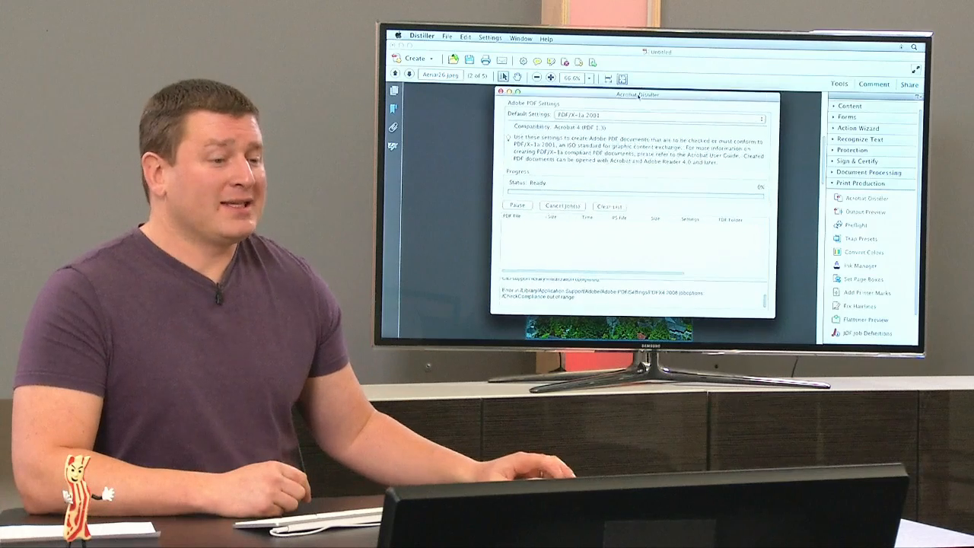
Open the PDF/X-1a:2001 preset for editing and move its Adobe PDF Settings dialog up beneath the menu bar
{"action": "left_click", "coordinate": [521, 38]}
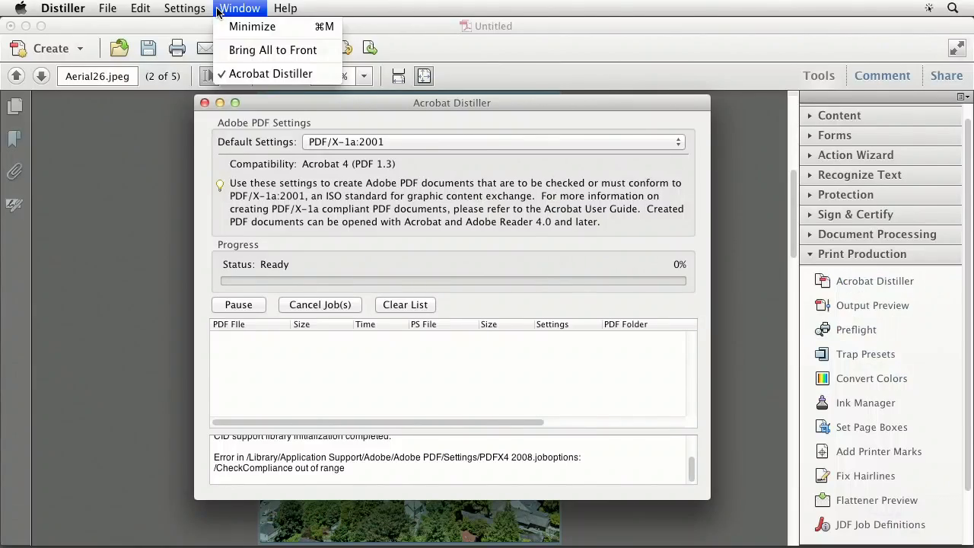
{"action": "mouse_move", "coordinate": [191, 6]}
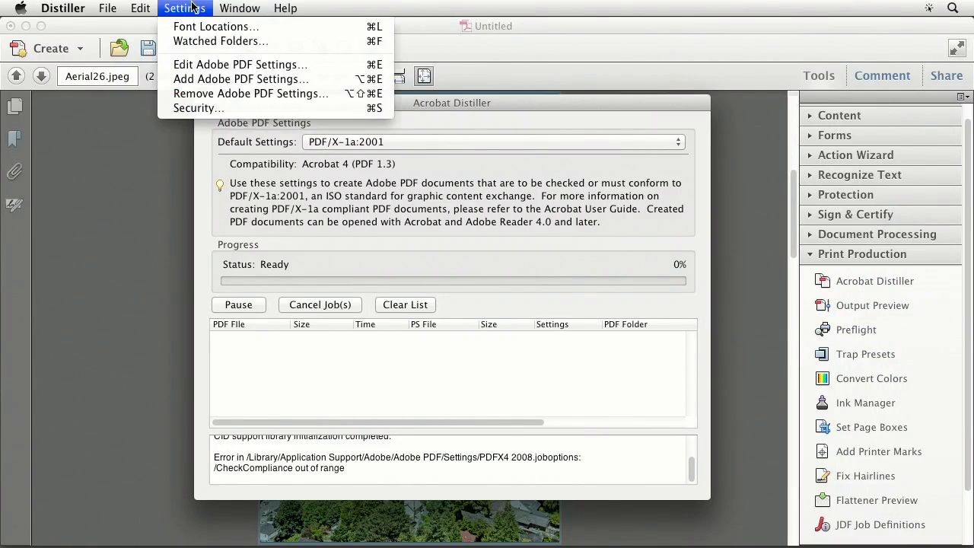
{"action": "left_click", "coordinate": [190, 65]}
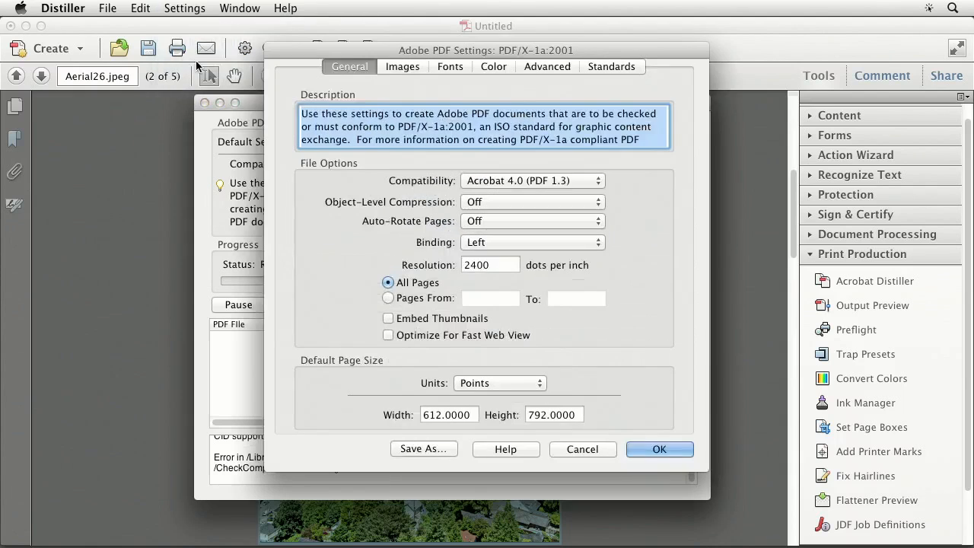
{"action": "left_click_drag", "start_coordinate": [356, 42], "coordinate": [346, 22]}
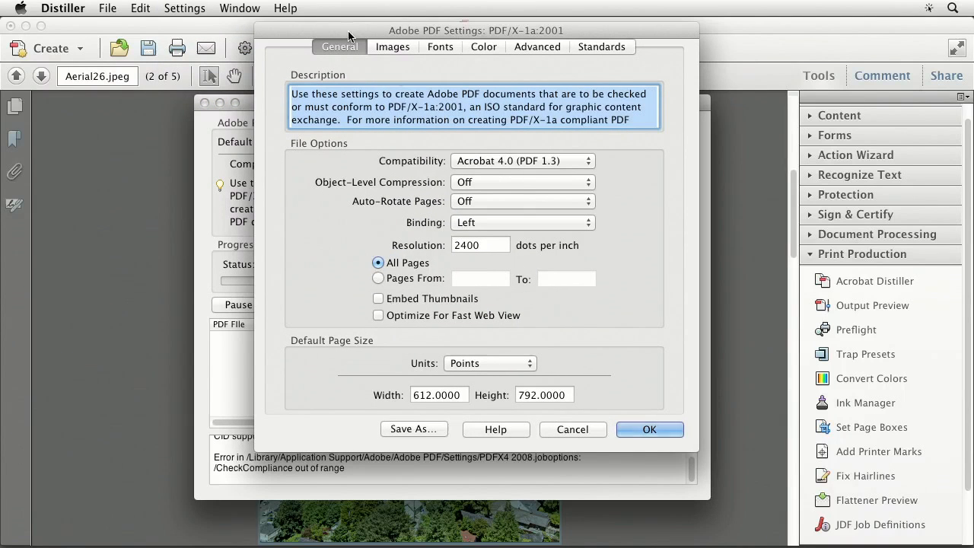
{"action": "left_click_drag", "start_coordinate": [532, 34], "coordinate": [459, 29]}
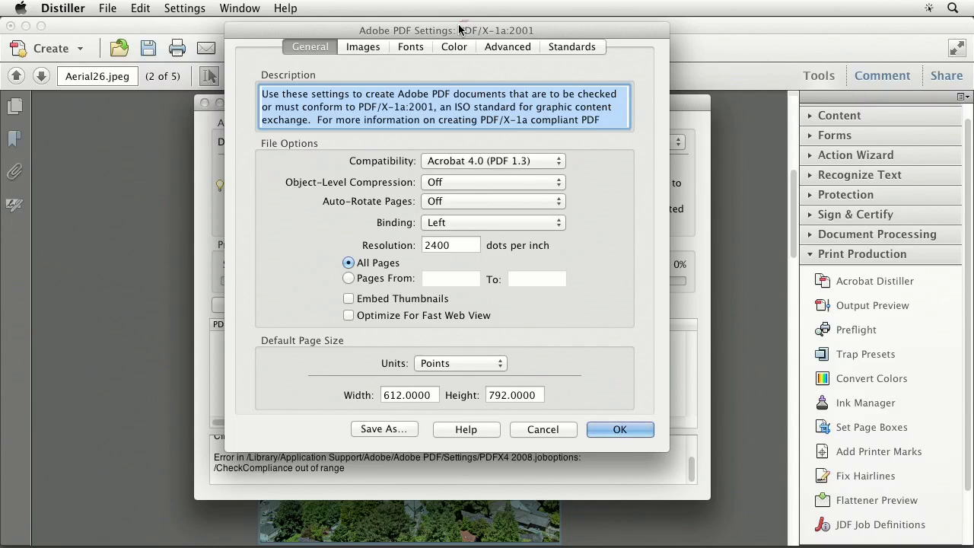
Set the preset's PDF compatibility to Acrobat 6.0 (PDF 1.5)
{"action": "left_click", "coordinate": [524, 162]}
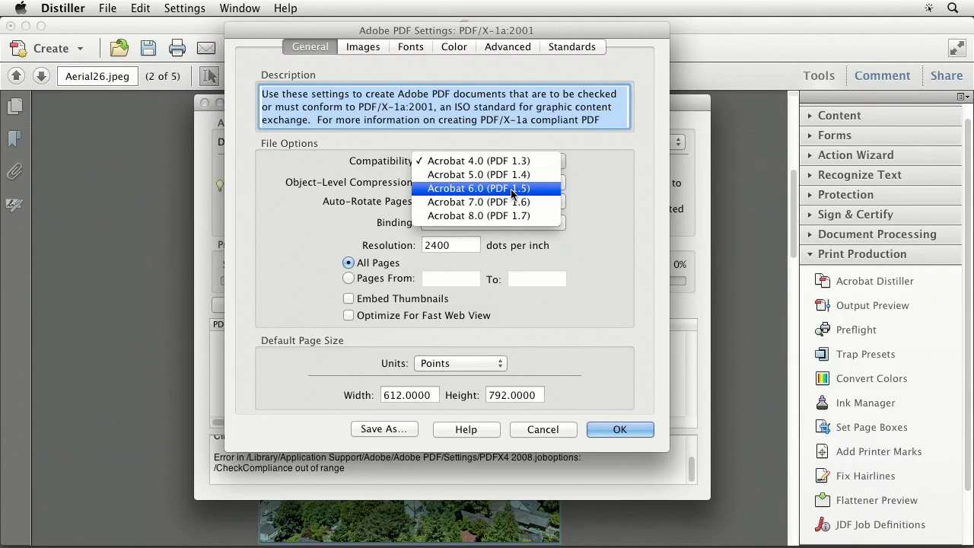
{"action": "left_click", "coordinate": [511, 188]}
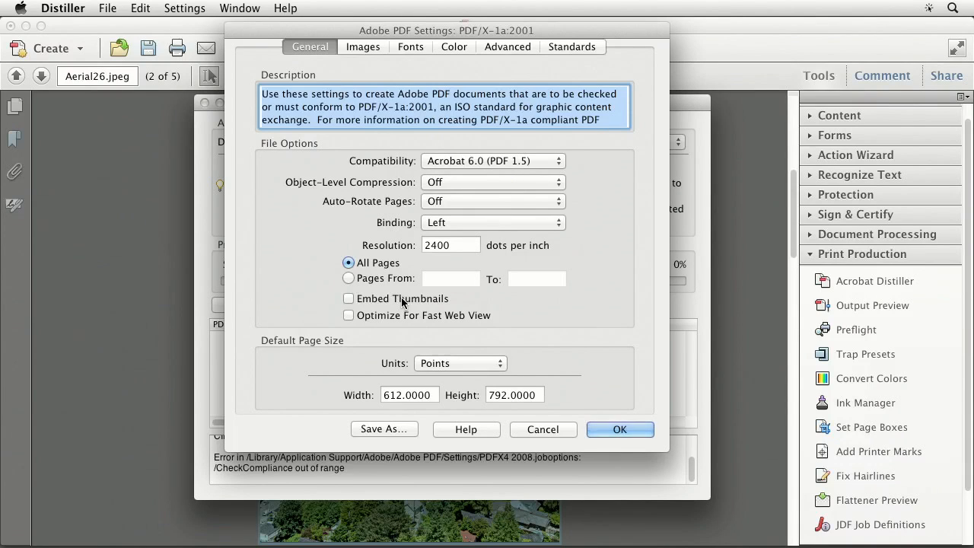
Try the Minimum image quality for color images in the preset's image settings and return it to Maximum
{"action": "left_click", "coordinate": [373, 49]}
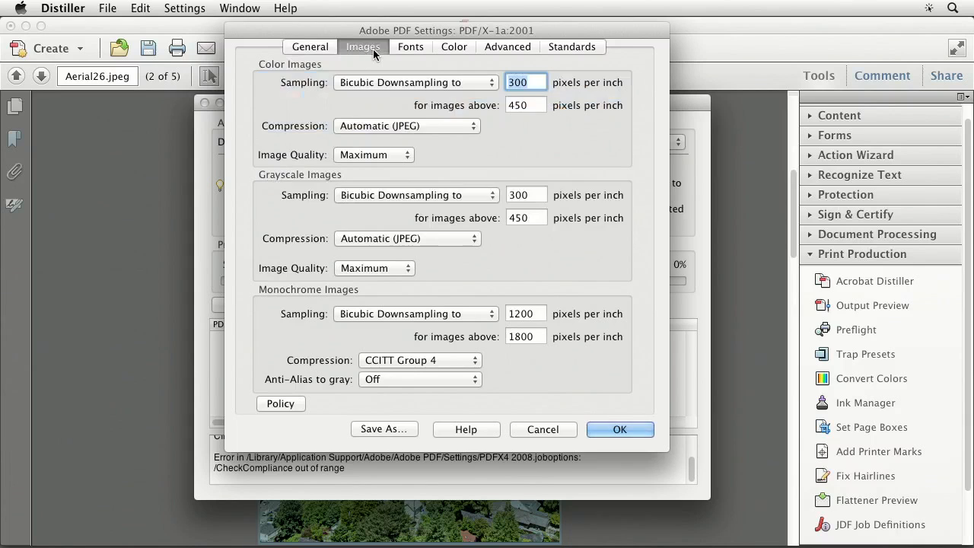
{"action": "left_click_drag", "start_coordinate": [369, 32], "coordinate": [363, 73]}
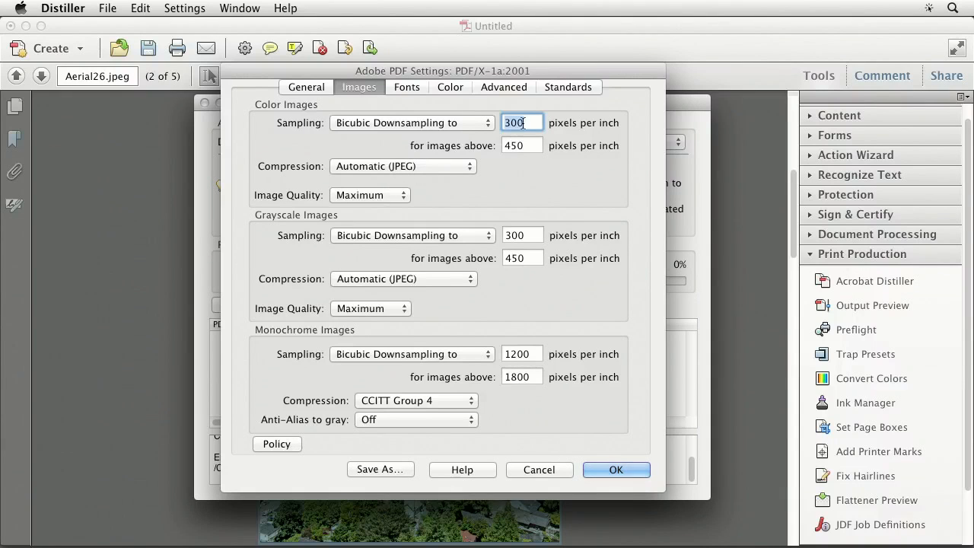
{"action": "left_click", "coordinate": [427, 166]}
{"action": "left_click", "coordinate": [428, 166]}
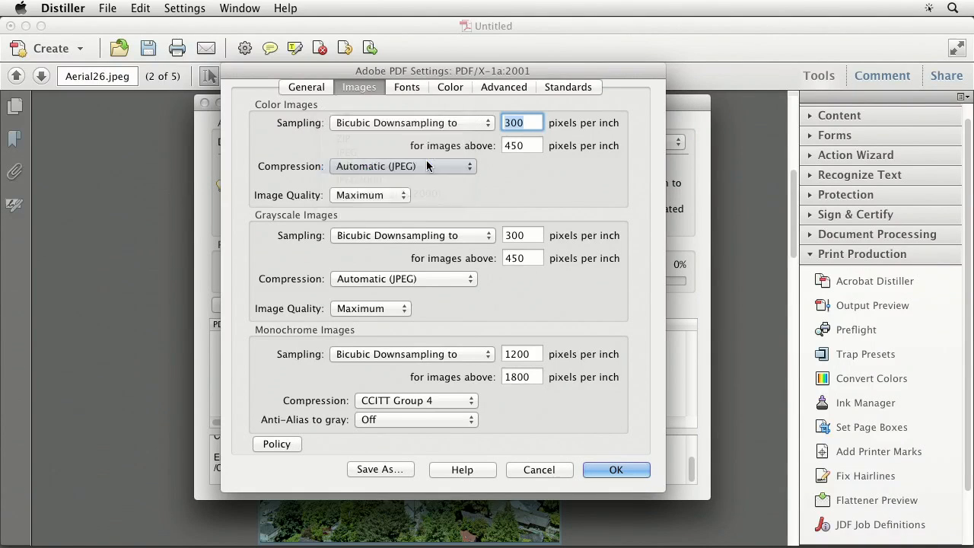
{"action": "left_click", "coordinate": [380, 195]}
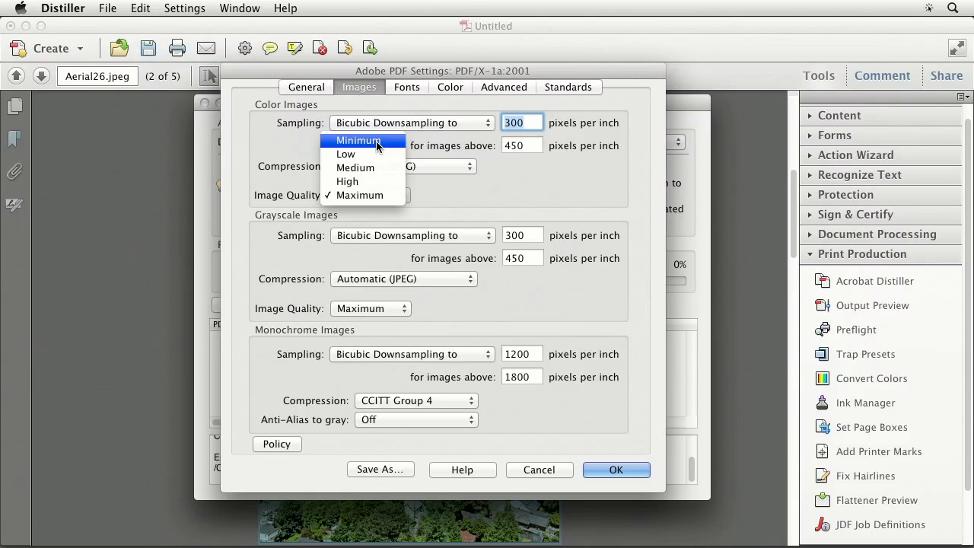
{"action": "left_click", "coordinate": [371, 141]}
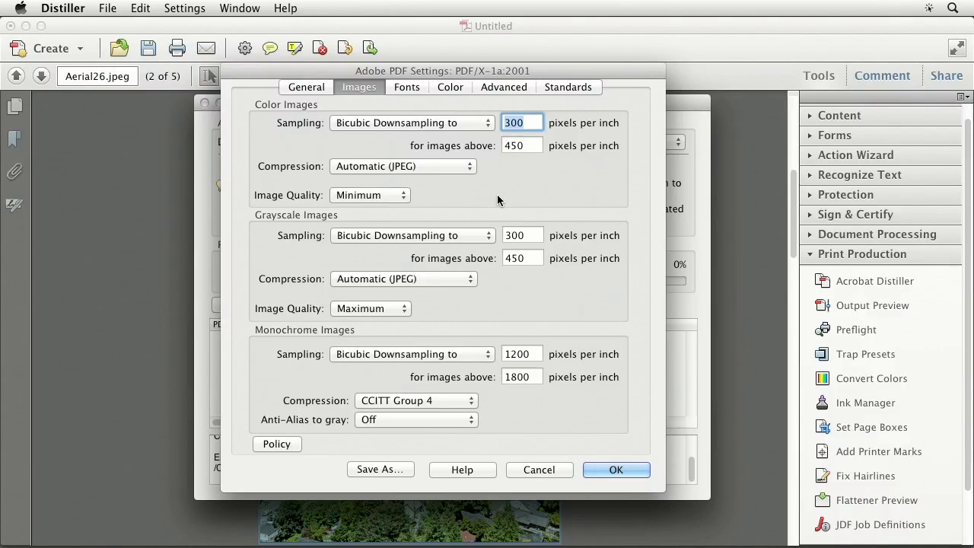
{"action": "left_click", "coordinate": [388, 195]}
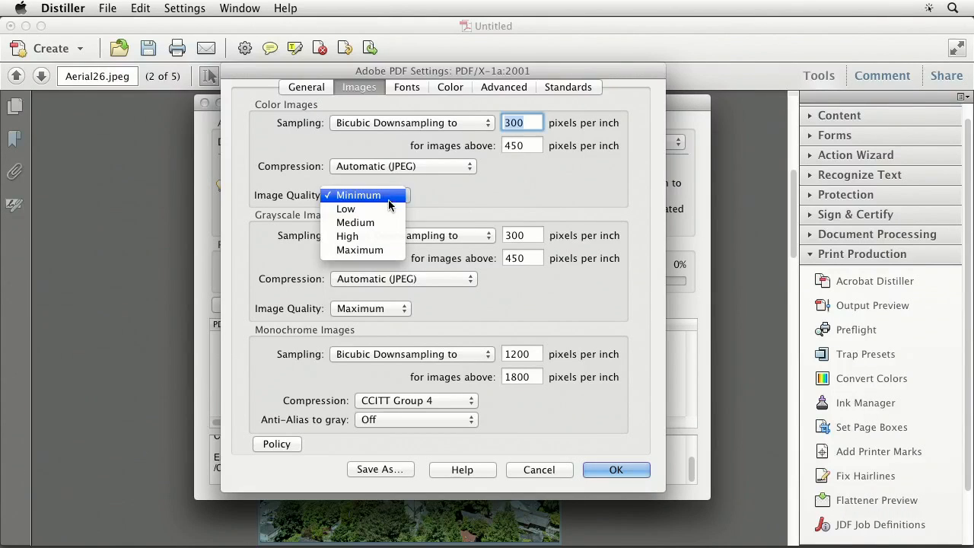
{"action": "left_click", "coordinate": [360, 249]}
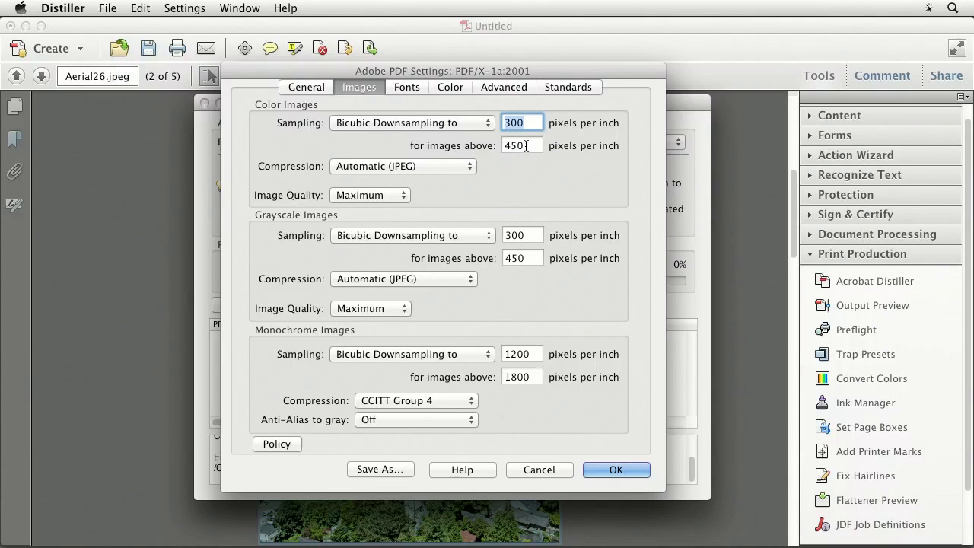
Try downsampling color images to 72 pixels per inch, and restore 300 pixels per inch for images above 450
{"action": "key", "text": "Tab"}
{"action": "key", "text": "shift+Tab"}
{"action": "type", "text": "72"}
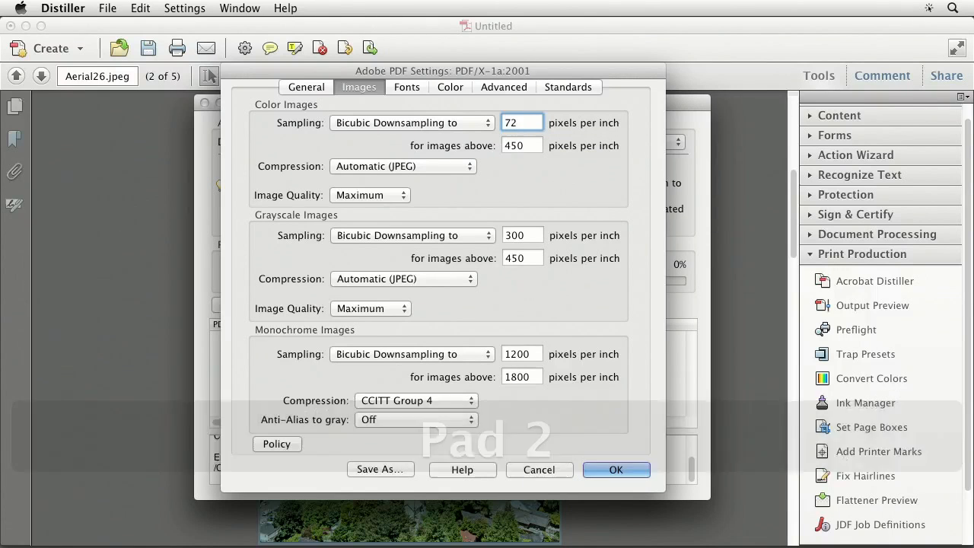
{"action": "key", "text": "Tab"}
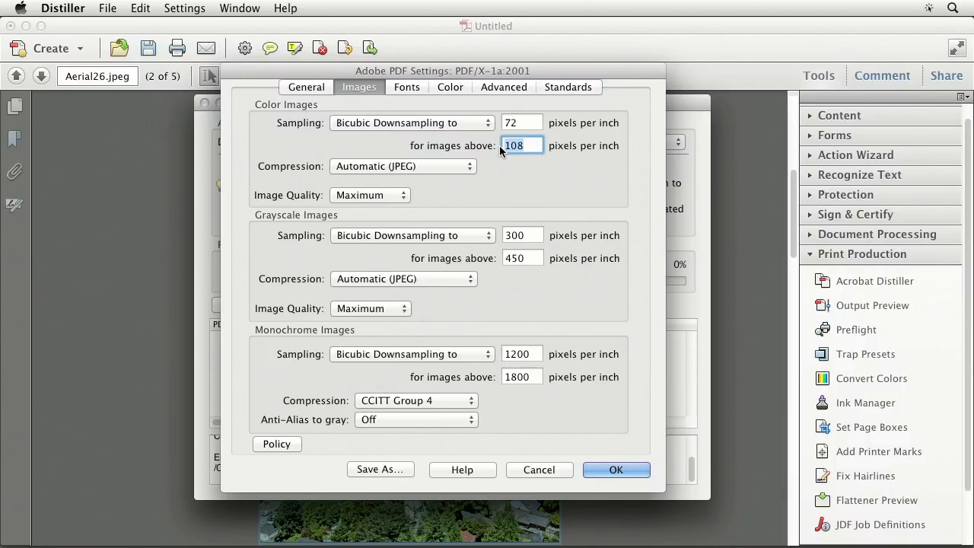
{"action": "left_click", "coordinate": [522, 122]}
{"action": "type", "text": "300"}
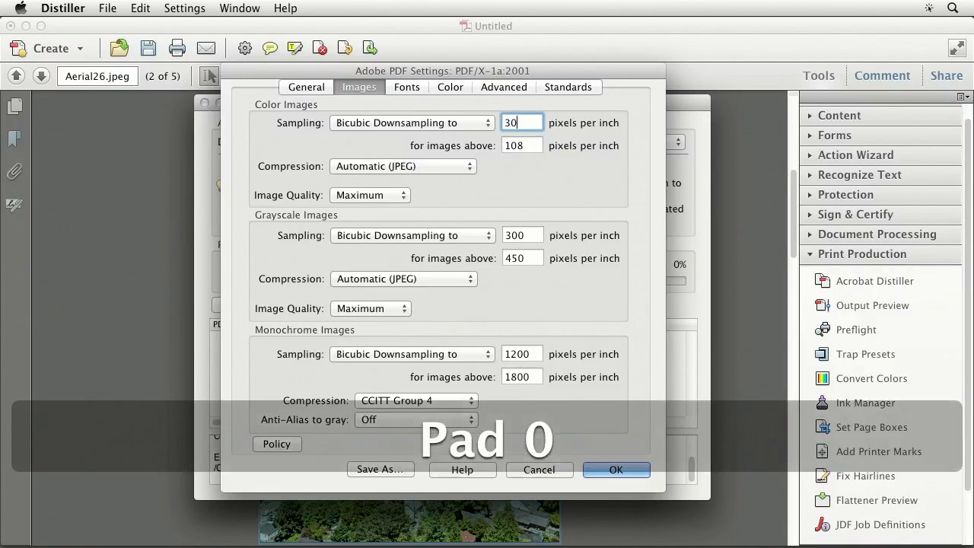
{"action": "double_click", "coordinate": [529, 146]}
{"action": "type", "text": "450"}
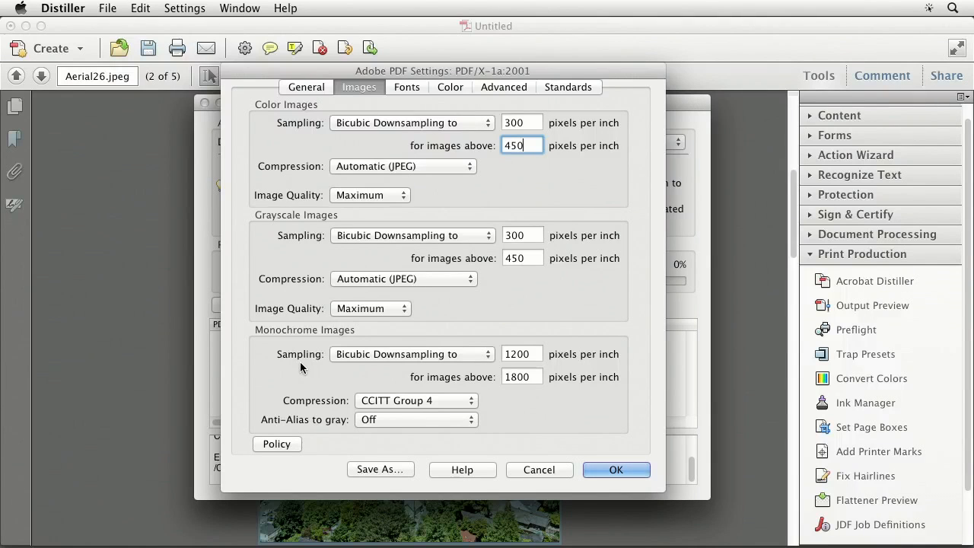
Review the compression options for color images and the preset's font embedding settings
{"action": "left_click", "coordinate": [381, 169]}
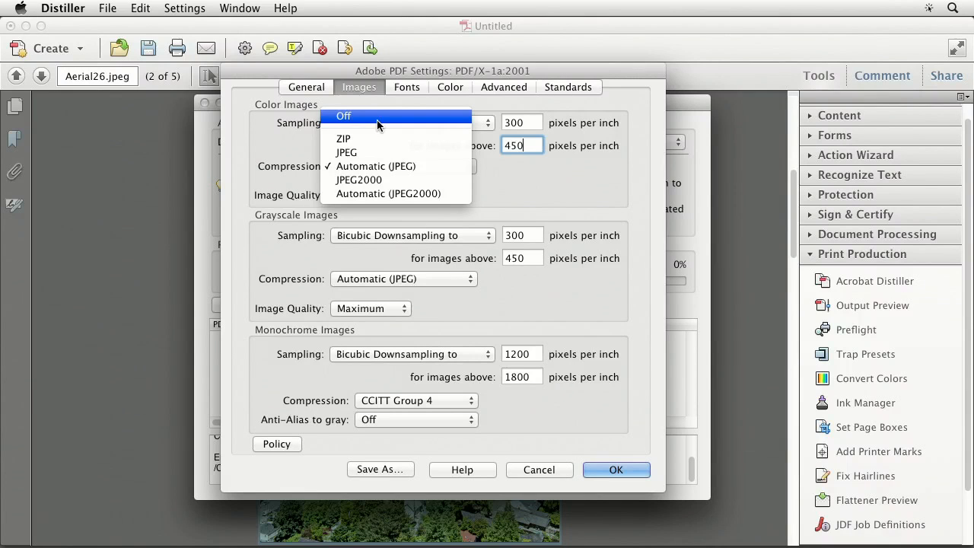
{"action": "left_click", "coordinate": [544, 209]}
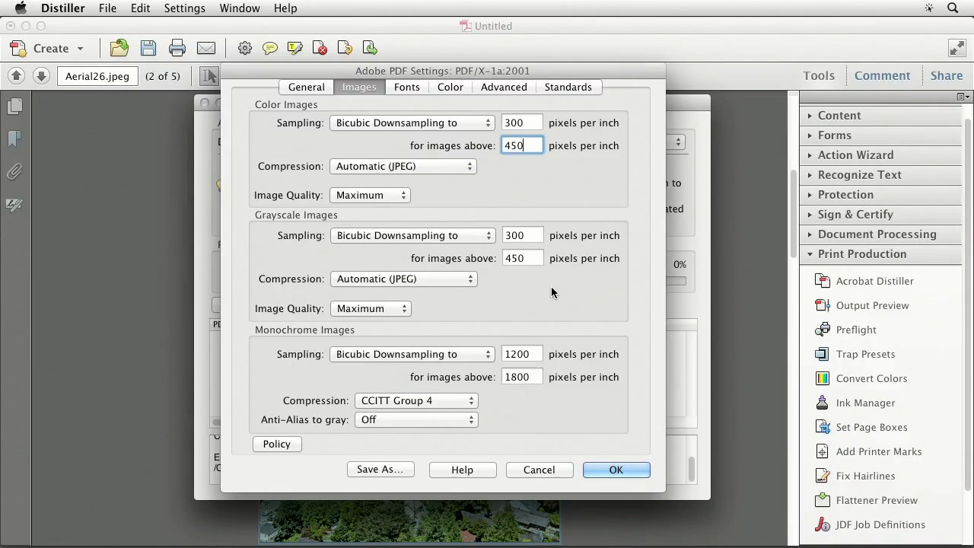
{"action": "left_click_drag", "start_coordinate": [484, 67], "coordinate": [468, 196]}
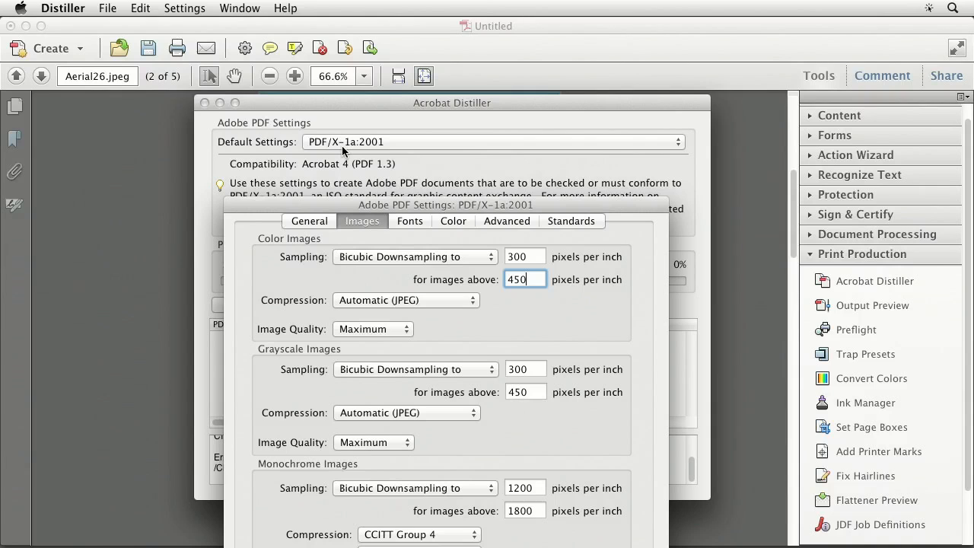
{"action": "left_click_drag", "start_coordinate": [411, 206], "coordinate": [437, 71]}
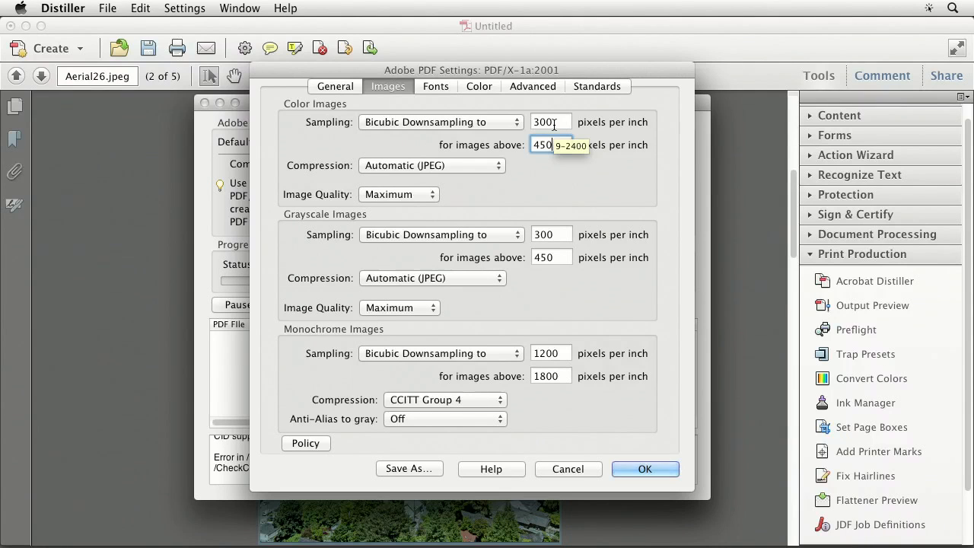
{"action": "left_click", "coordinate": [435, 87]}
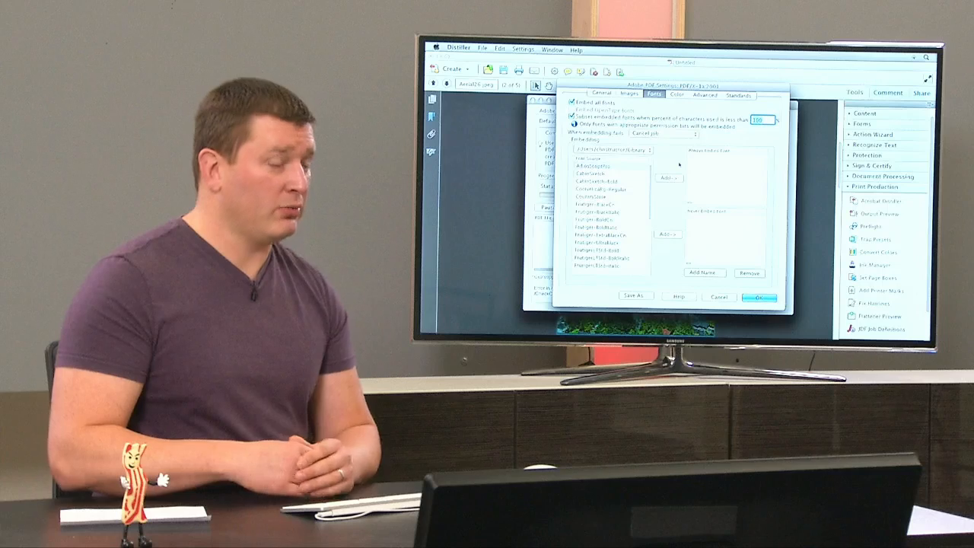
Examine the color management policies and working spaces in the preset's color settings
{"action": "left_click", "coordinate": [677, 95]}
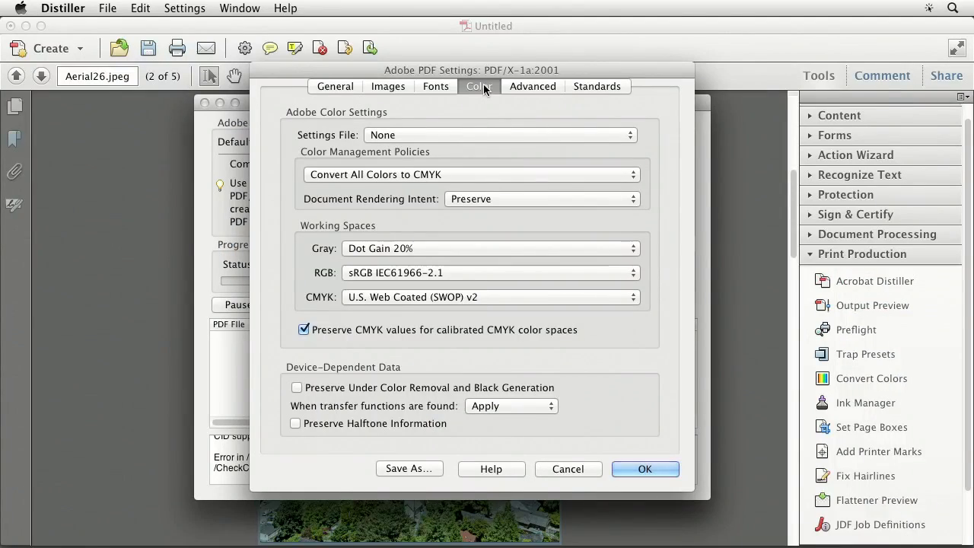
{"action": "left_click_drag", "start_coordinate": [481, 74], "coordinate": [552, 137]}
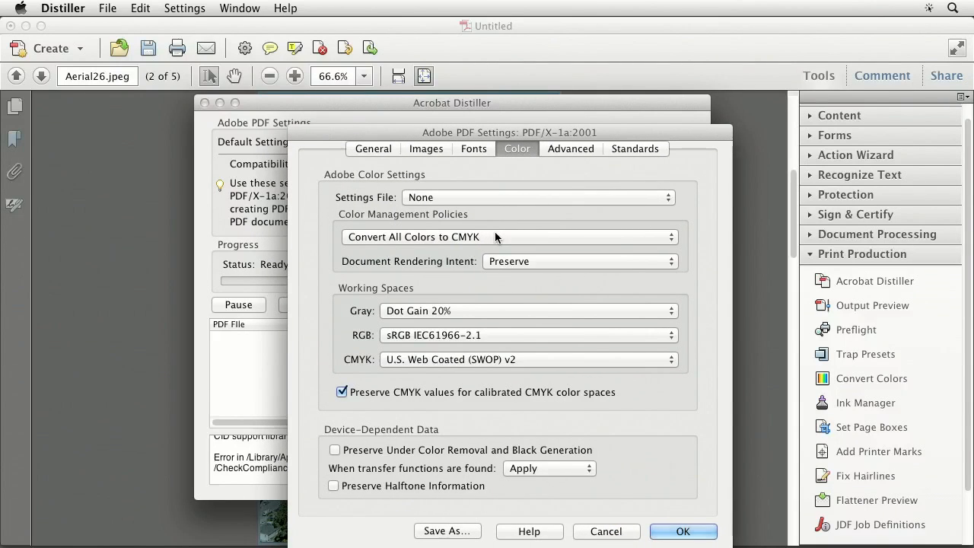
{"action": "left_click", "coordinate": [376, 239]}
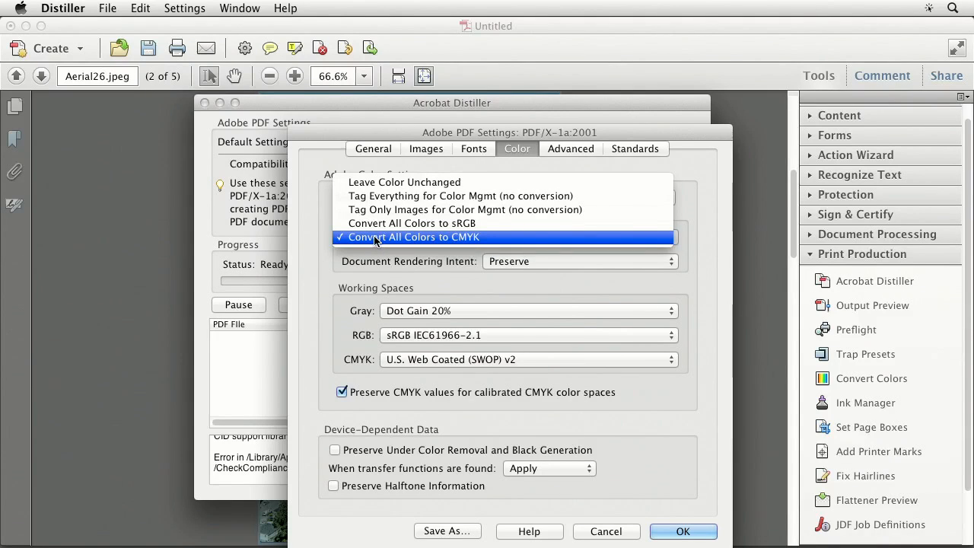
{"action": "left_click", "coordinate": [399, 265]}
{"action": "left_click", "coordinate": [417, 240]}
{"action": "left_click", "coordinate": [420, 239]}
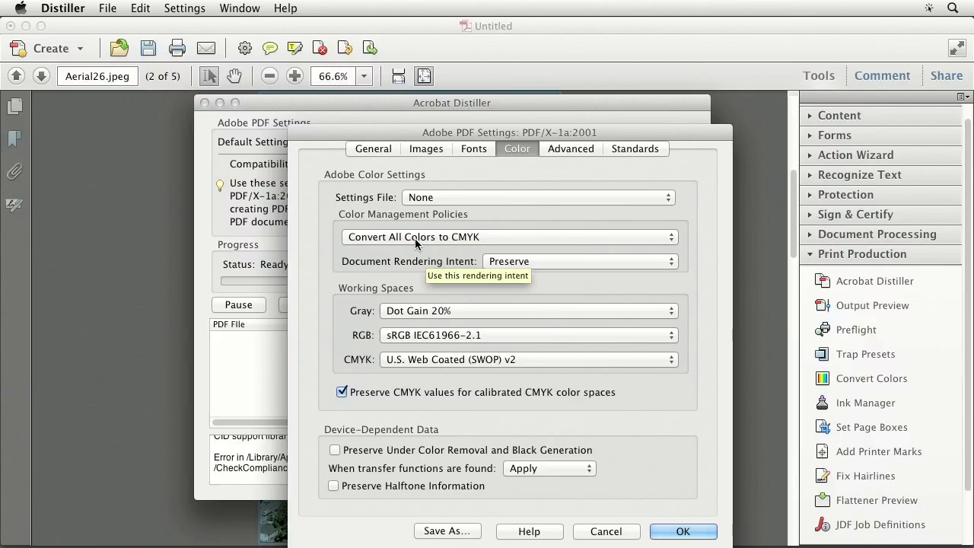
{"action": "left_click", "coordinate": [419, 241]}
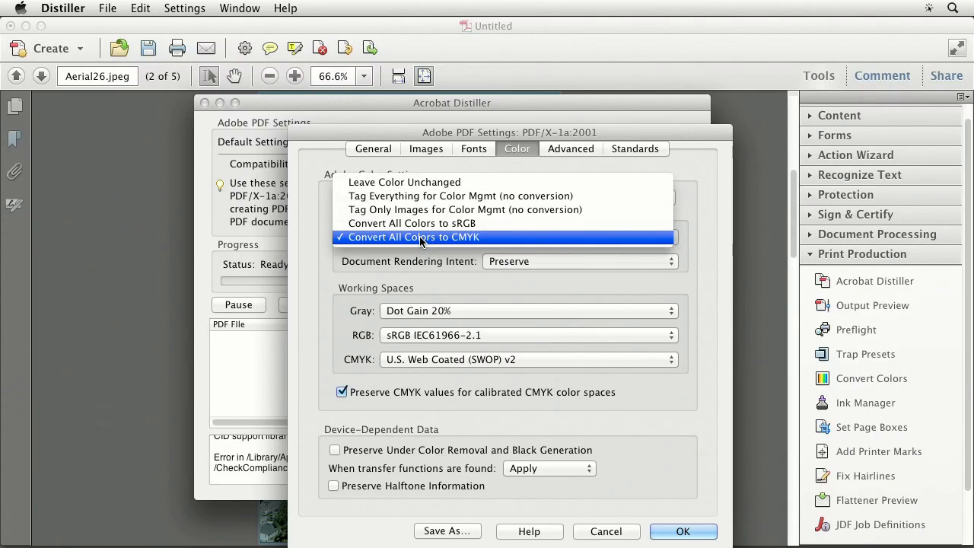
{"action": "left_click", "coordinate": [419, 241]}
{"action": "left_click", "coordinate": [428, 241]}
{"action": "left_click", "coordinate": [431, 241]}
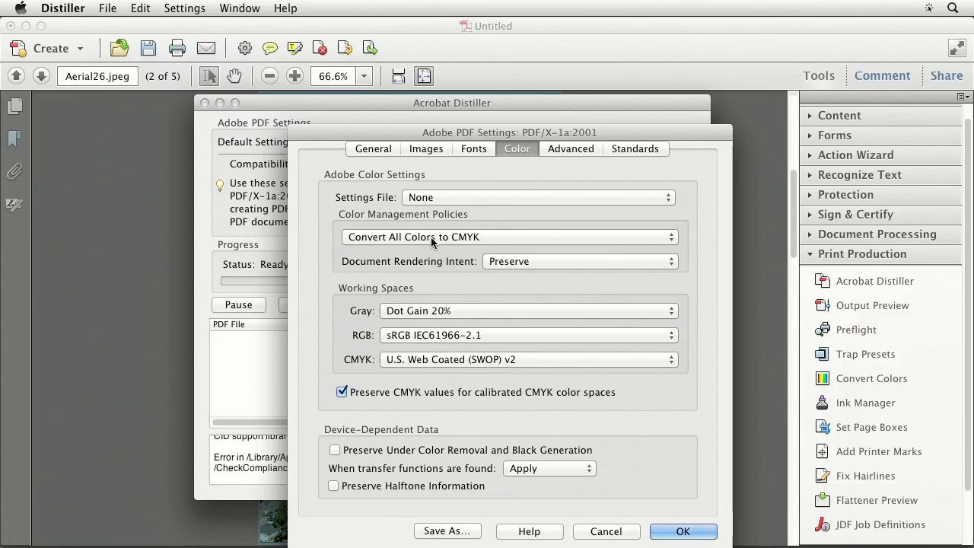
{"action": "left_click", "coordinate": [432, 239]}
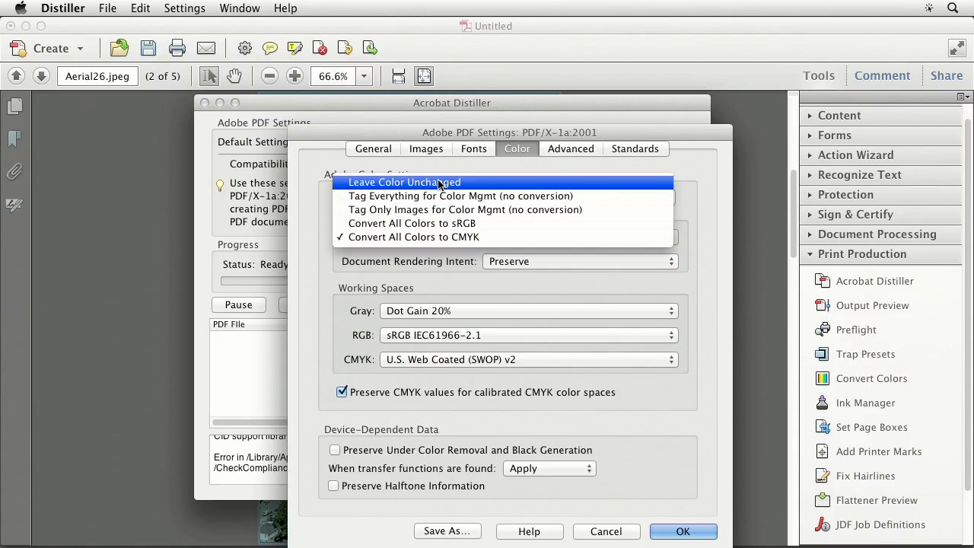
{"action": "left_click", "coordinate": [443, 274]}
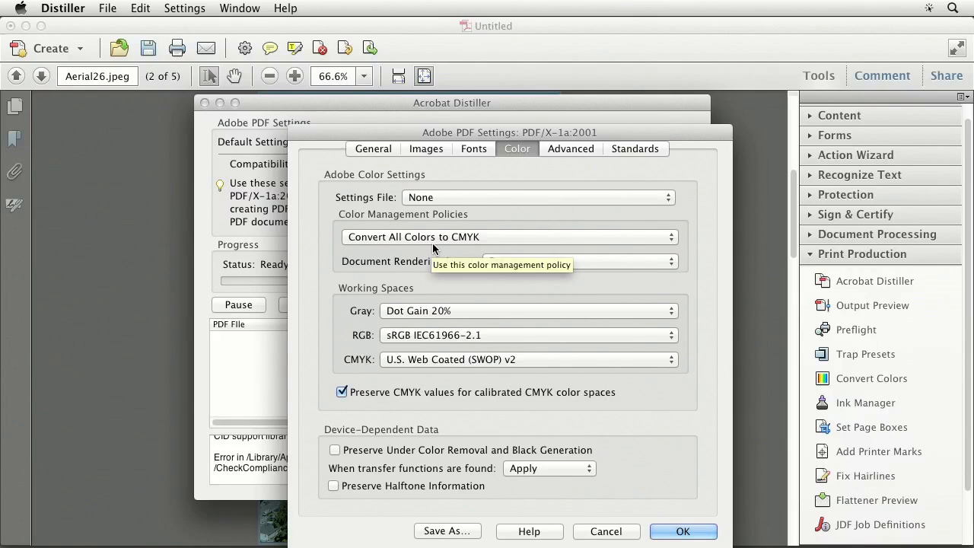
{"action": "left_click_drag", "start_coordinate": [487, 128], "coordinate": [487, 92]}
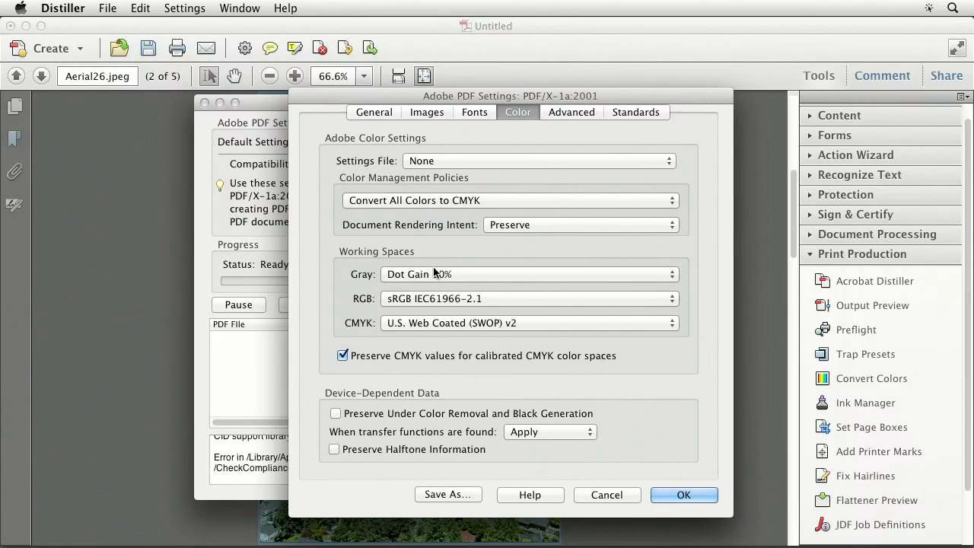
Look through the preset's advanced and standards settings and return to its general options
{"action": "left_click", "coordinate": [567, 114]}
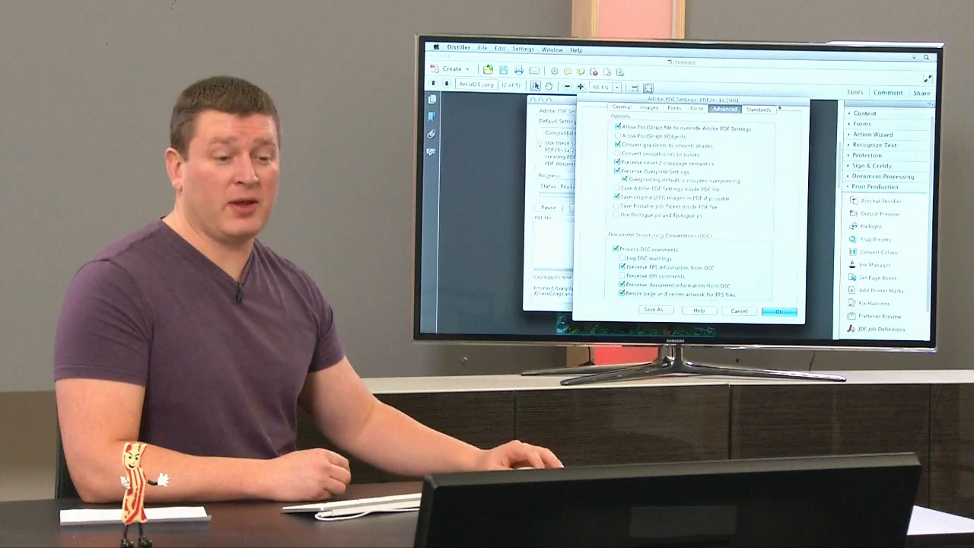
{"action": "left_click", "coordinate": [759, 110]}
{"action": "left_click", "coordinate": [618, 107]}
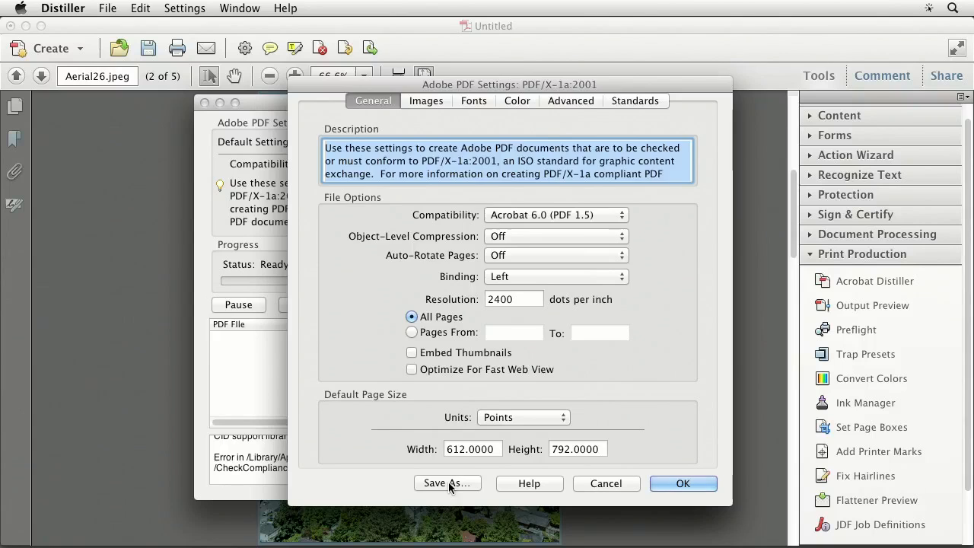
Save the edited preset as "My new settings" in the Settings folder and check the default settings list for it
{"action": "left_click", "coordinate": [448, 483]}
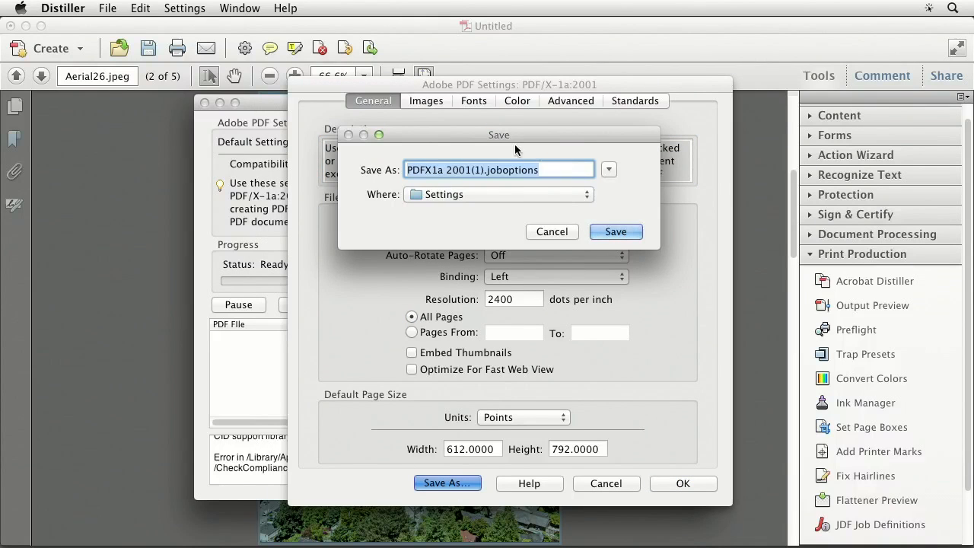
{"action": "left_click_drag", "start_coordinate": [518, 140], "coordinate": [568, 142]}
{"action": "type", "text": "M"}
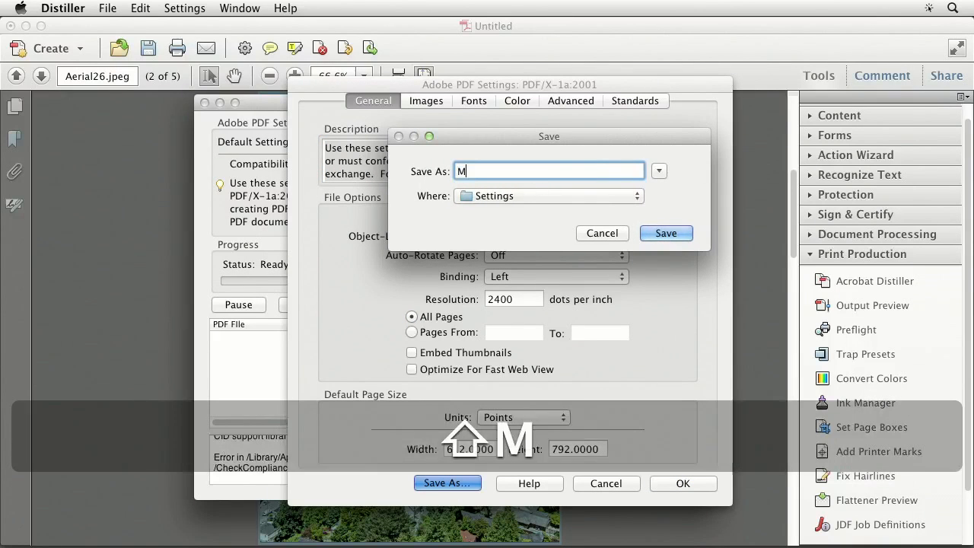
{"action": "type", "text": "y new settings"}
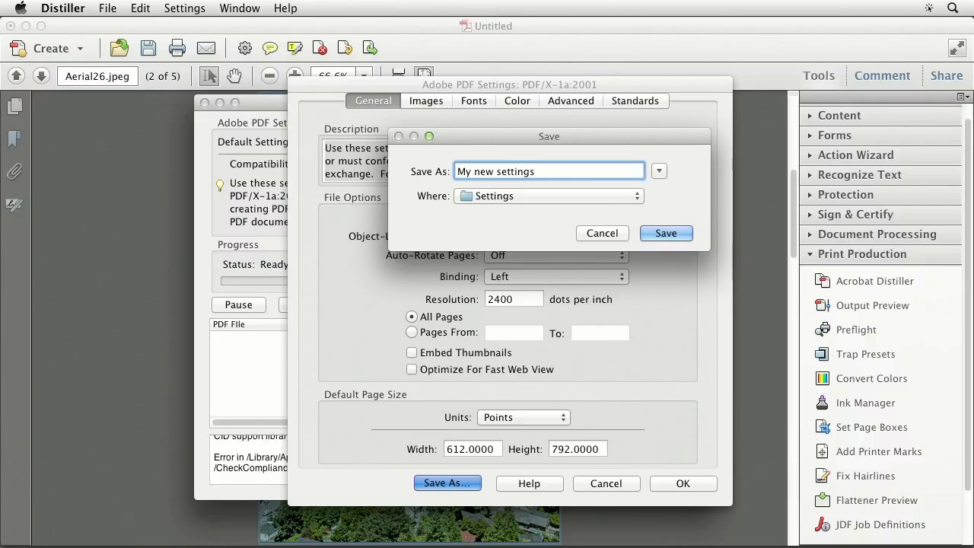
{"action": "left_click", "coordinate": [579, 196]}
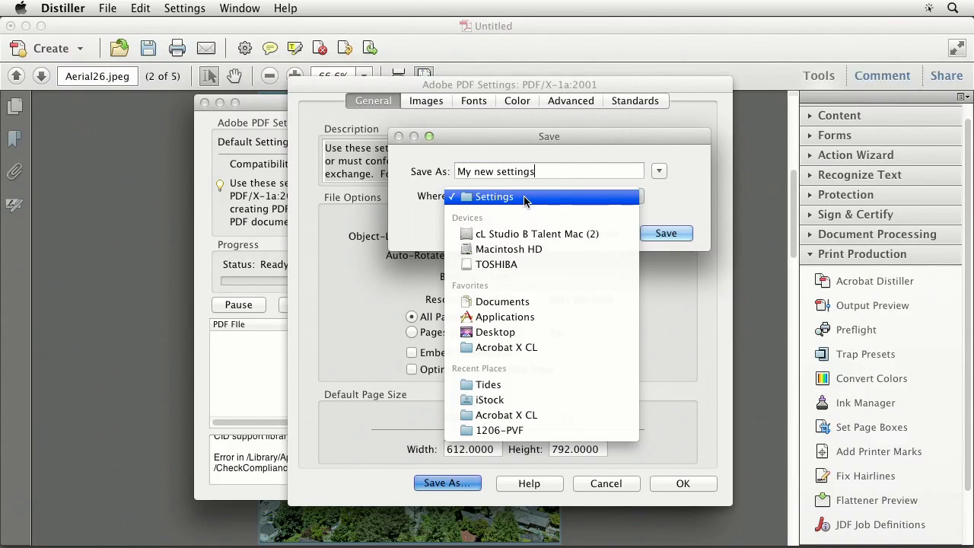
{"action": "left_click", "coordinate": [614, 141]}
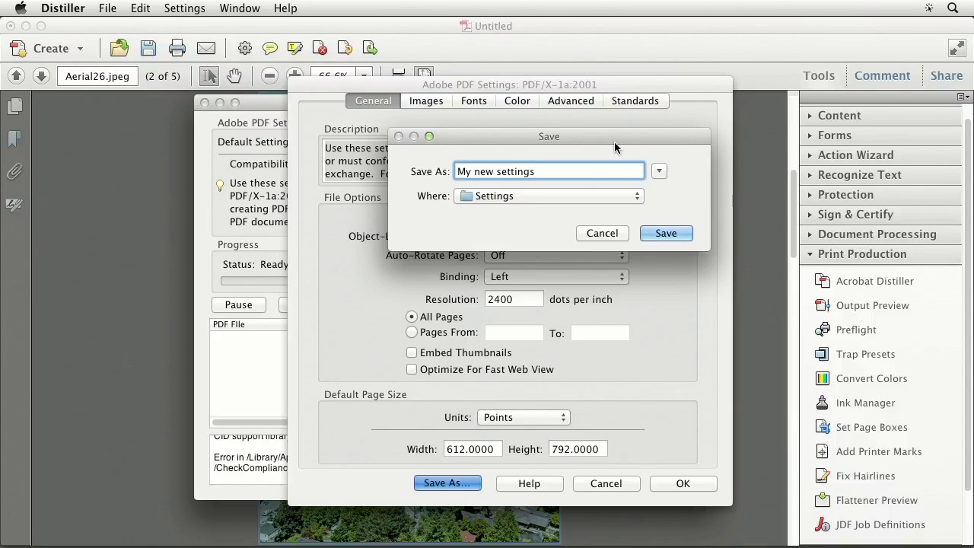
{"action": "left_click", "coordinate": [660, 233]}
{"action": "left_click", "coordinate": [381, 145]}
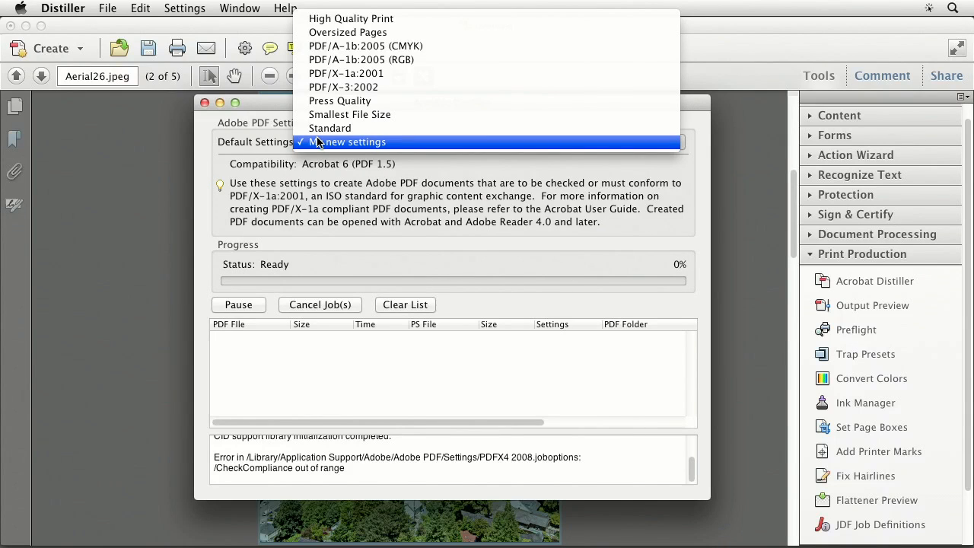
Start adding Adobe PDF settings and browse from Acrobat X CL to the Time Inc - Advertiser Kit folder
{"action": "left_click", "coordinate": [376, 239]}
{"action": "left_click_drag", "start_coordinate": [335, 102], "coordinate": [338, 96]}
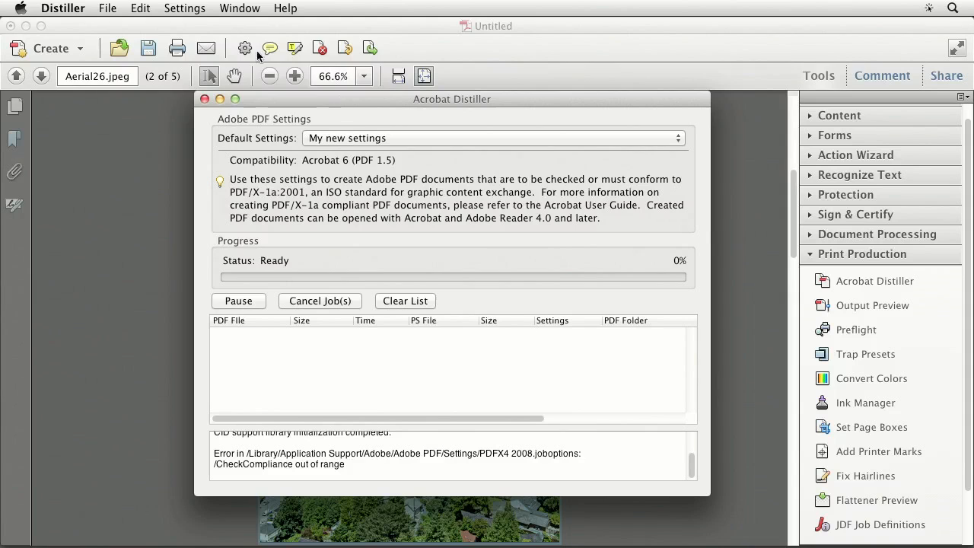
{"action": "left_click", "coordinate": [186, 8]}
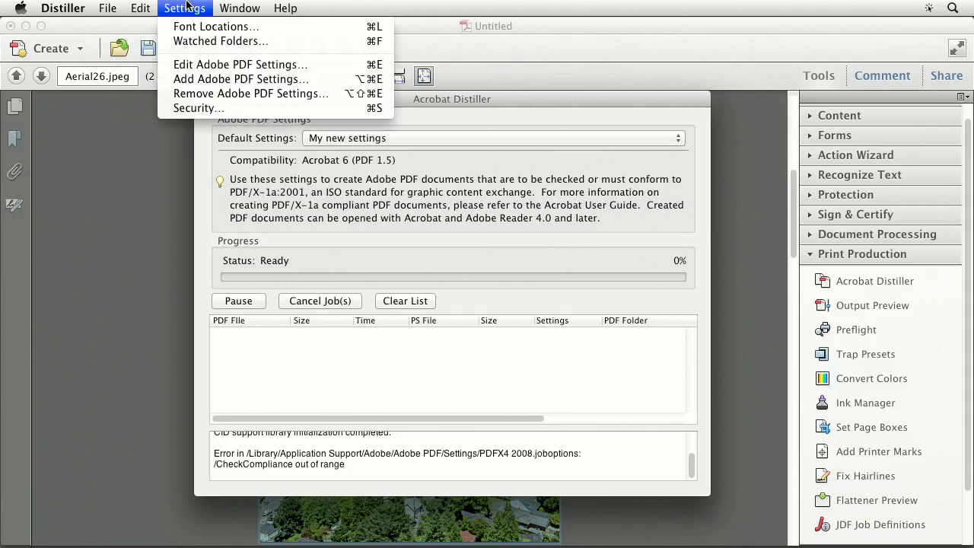
{"action": "left_click", "coordinate": [200, 79]}
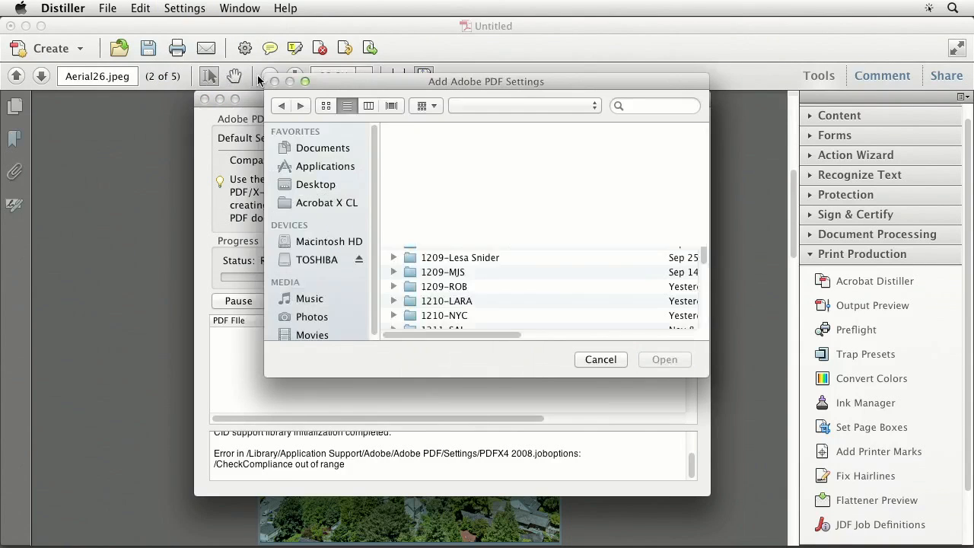
{"action": "left_click", "coordinate": [325, 202]}
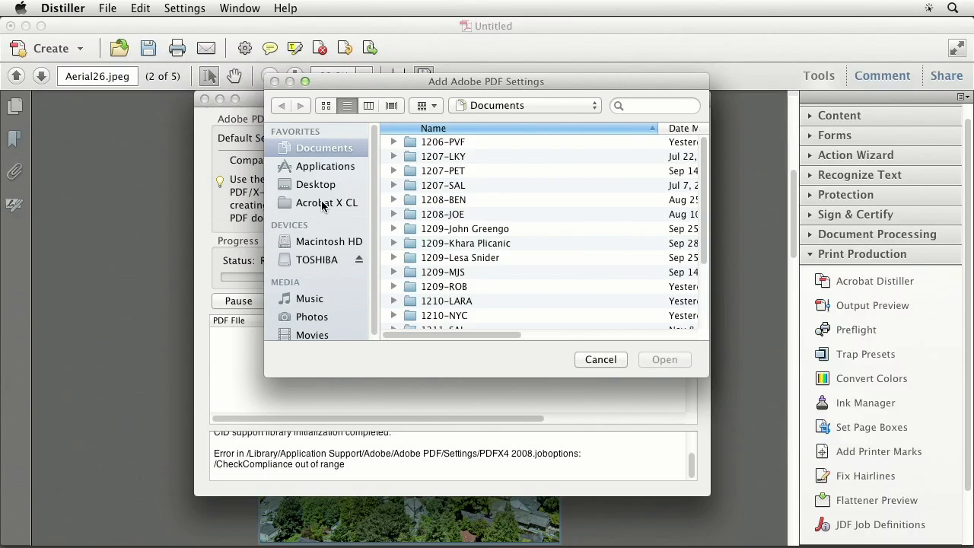
{"action": "scroll", "coordinate": [481, 243], "scroll_direction": "down", "scroll_amount": 5}
{"action": "double_click", "coordinate": [455, 307]}
{"action": "left_click_drag", "start_coordinate": [379, 91], "coordinate": [376, 75]}
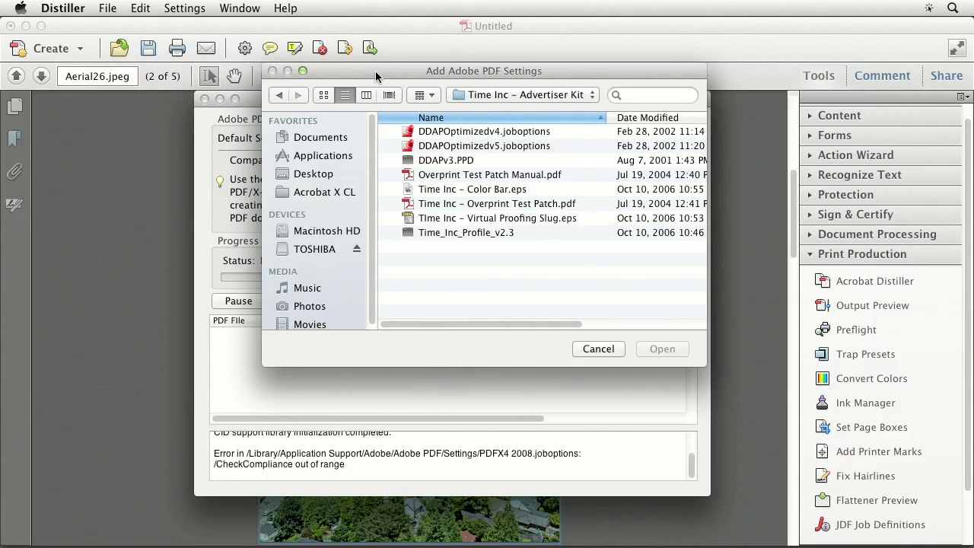
{"action": "left_click", "coordinate": [186, 9]}
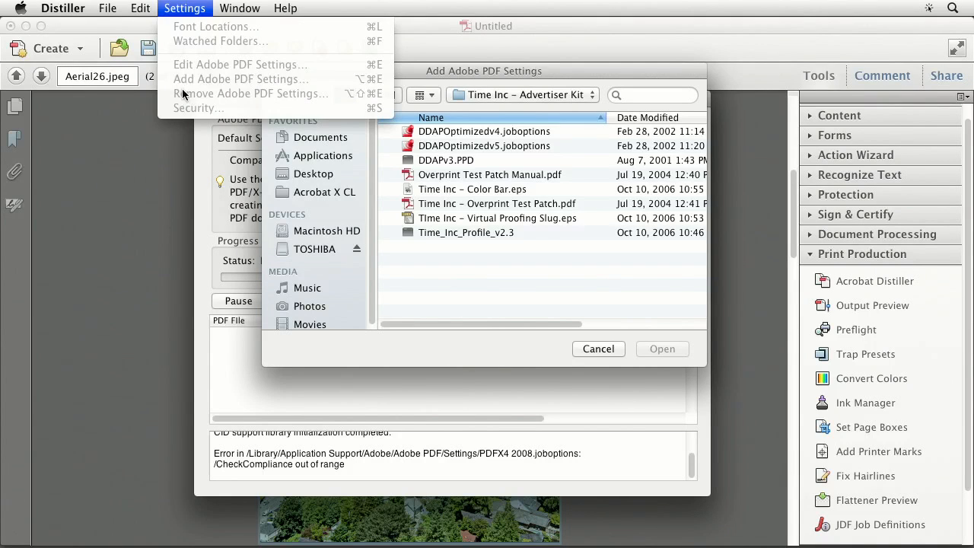
{"action": "left_click", "coordinate": [180, 6]}
{"action": "left_click_drag", "start_coordinate": [341, 67], "coordinate": [305, 76]}
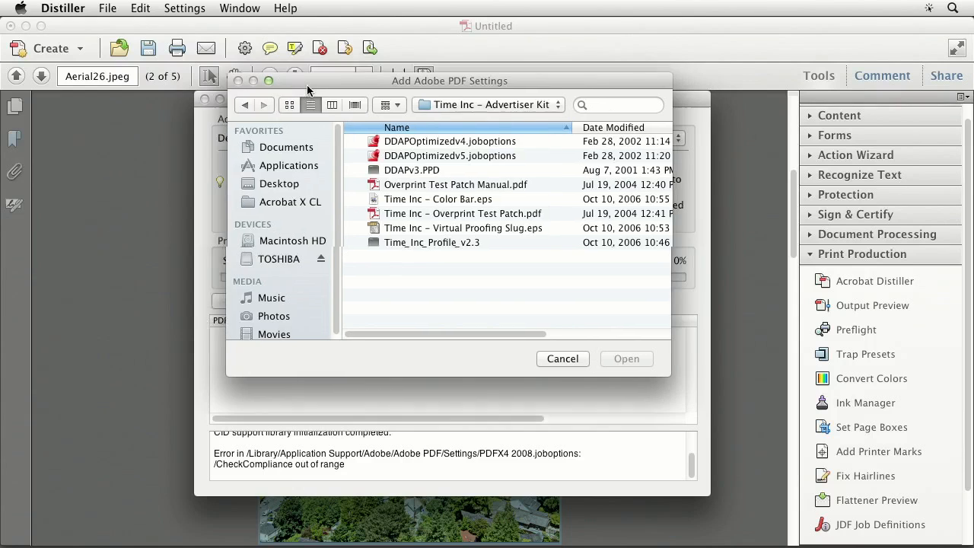
{"action": "left_click_drag", "start_coordinate": [369, 82], "coordinate": [360, 73]}
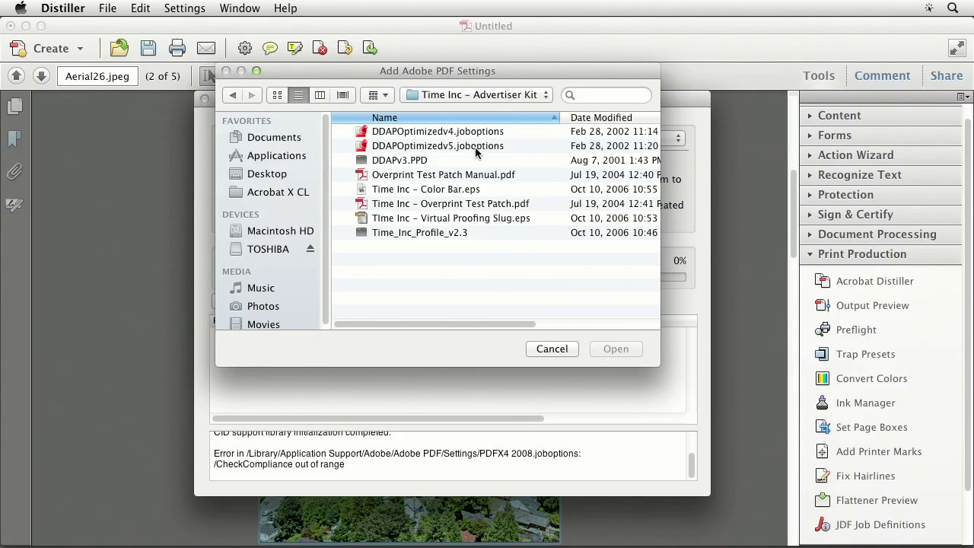
Add DDAPOptimizedv5.joboptions to Distiller's presets and check for it in the default settings list
{"action": "left_click", "coordinate": [399, 132]}
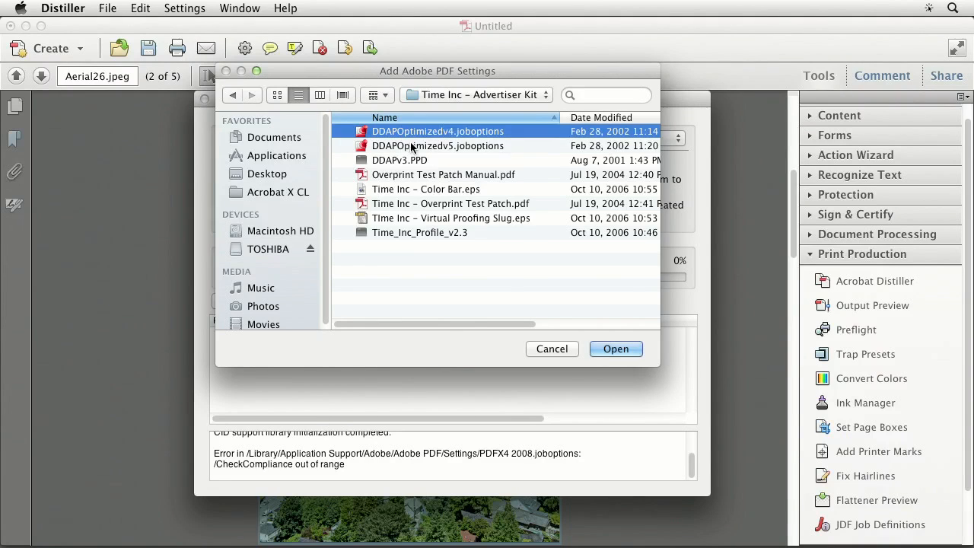
{"action": "left_click", "coordinate": [411, 147]}
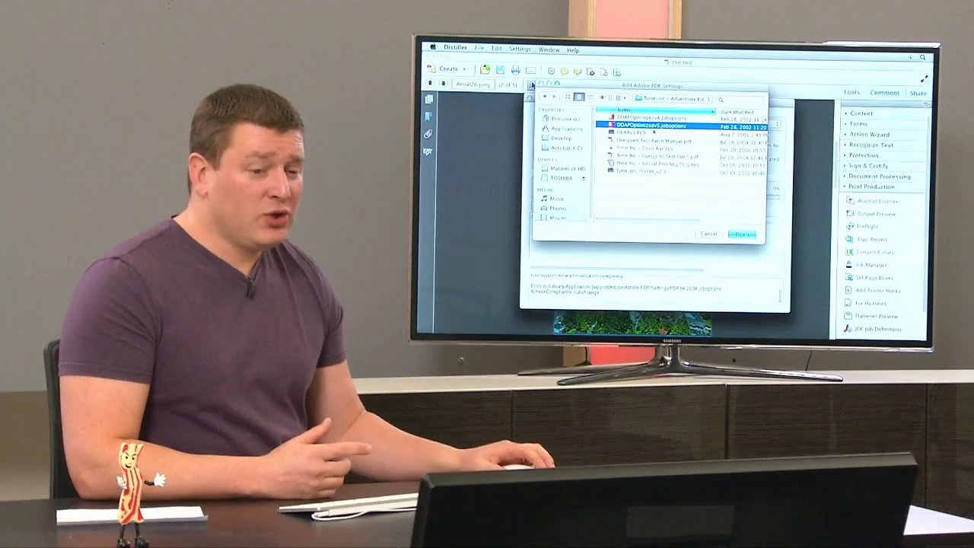
{"action": "left_click", "coordinate": [741, 234]}
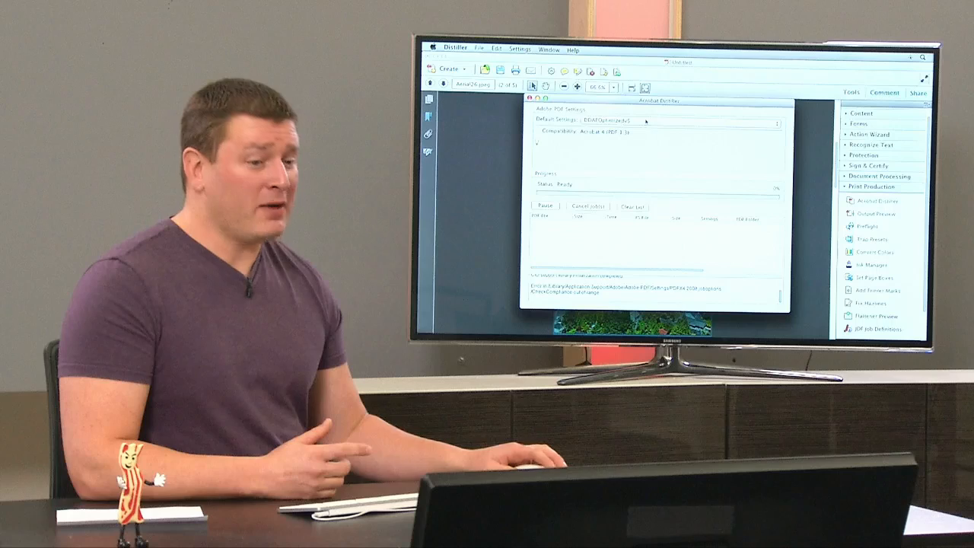
{"action": "left_click", "coordinate": [628, 121]}
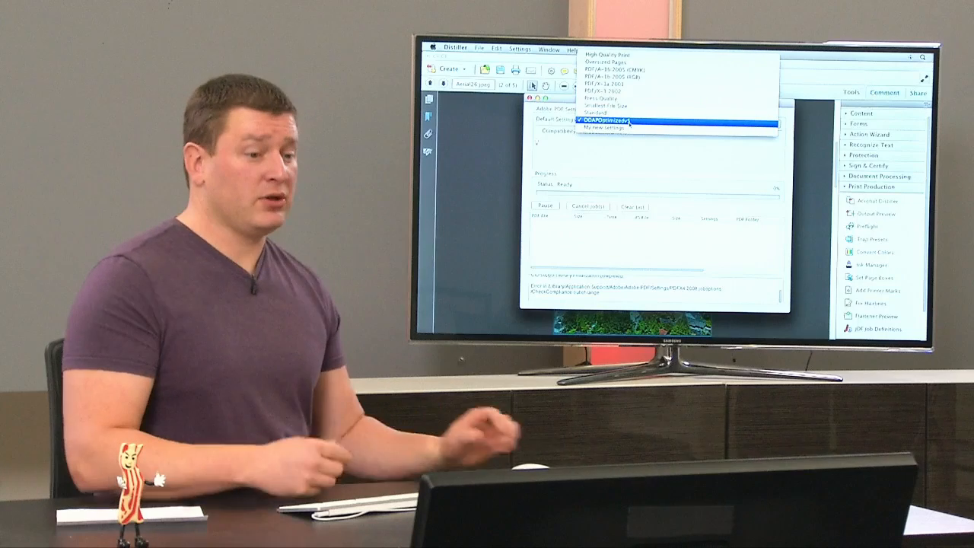
{"action": "left_click", "coordinate": [629, 122]}
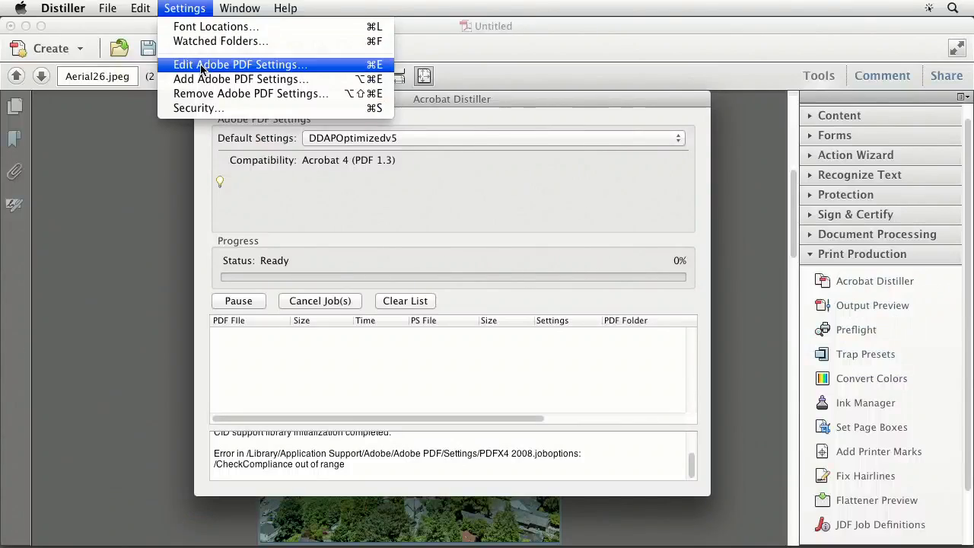
Review the general, image, font and color settings of the DDAPOptimizedv5 preset, leaving them unedited
{"action": "left_click", "coordinate": [335, 65]}
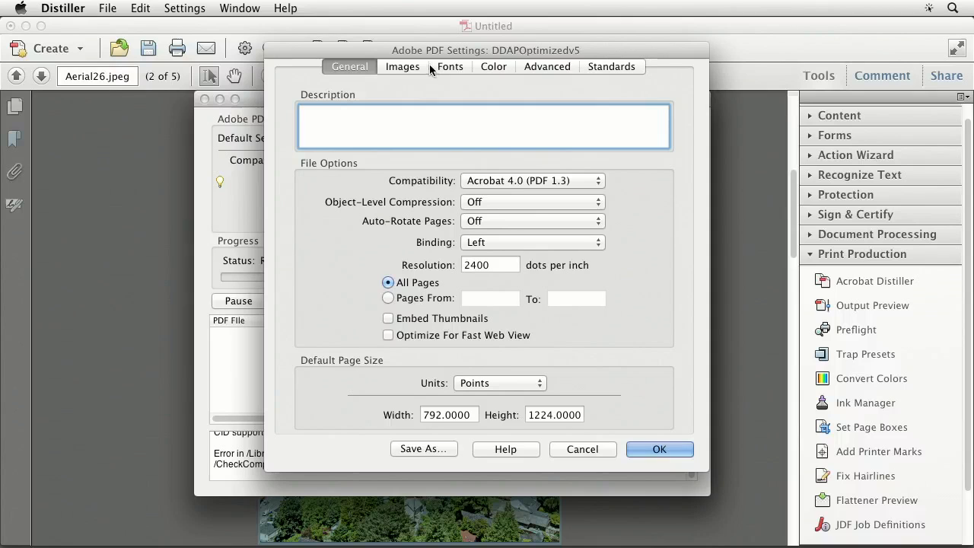
{"action": "left_click", "coordinate": [403, 70]}
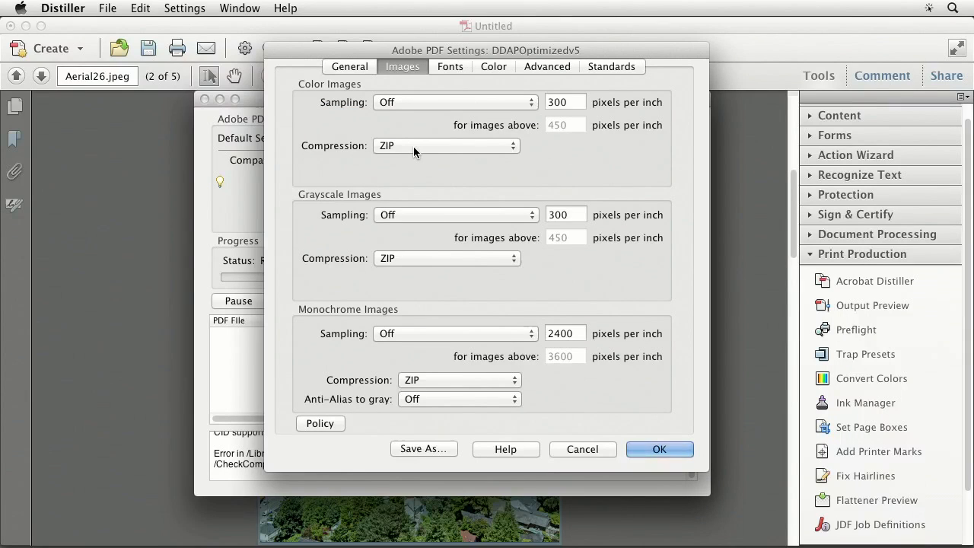
{"action": "left_click", "coordinate": [449, 68]}
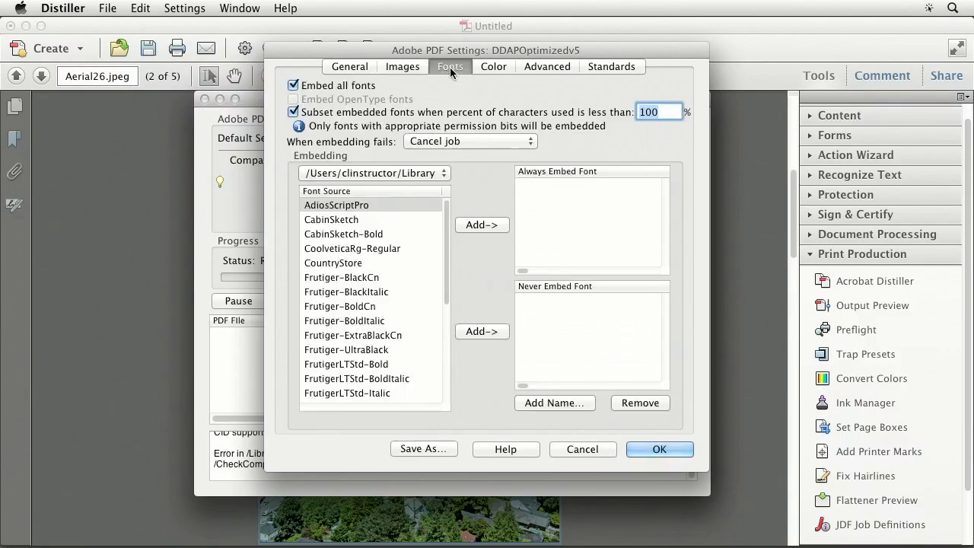
{"action": "left_click", "coordinate": [501, 68]}
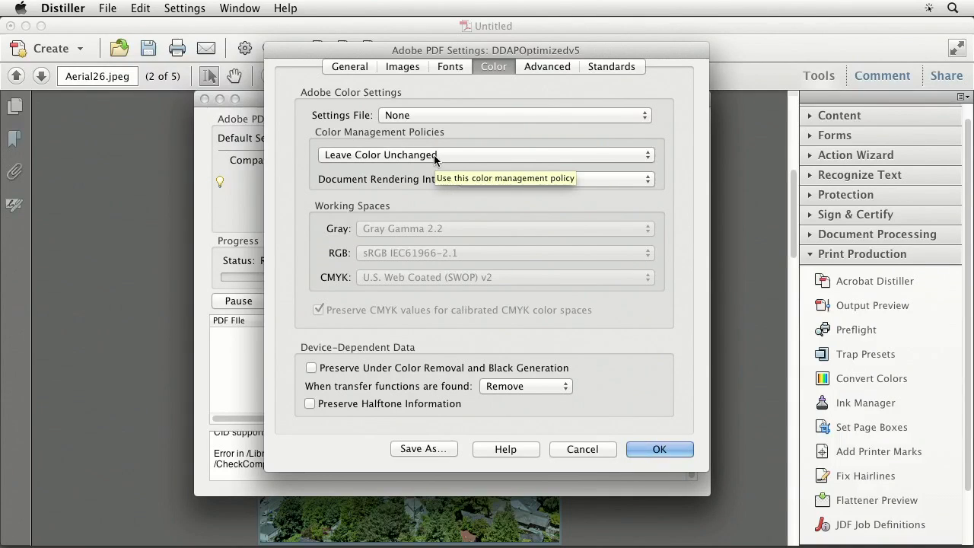
{"action": "left_click", "coordinate": [587, 449]}
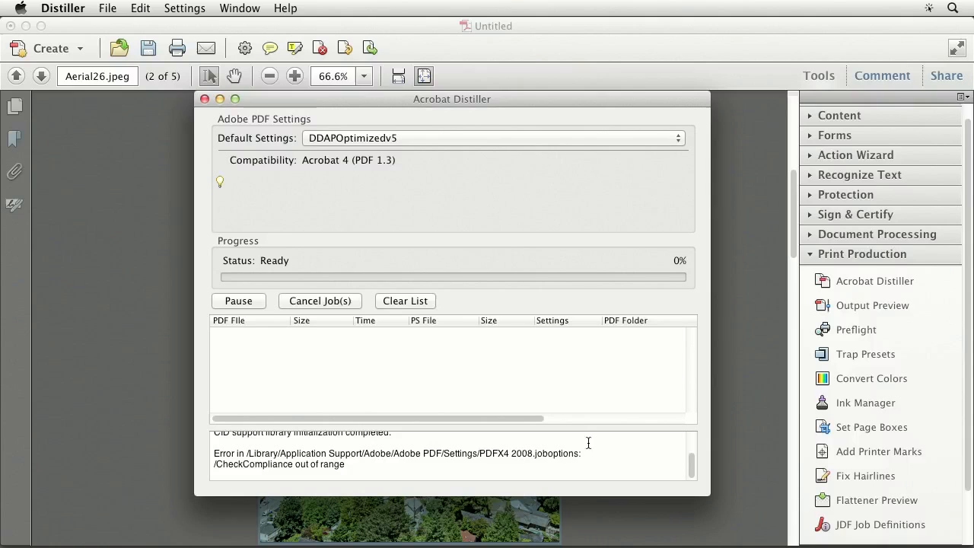
Set Distiller's default settings to High Quality Print
{"action": "left_click", "coordinate": [428, 135]}
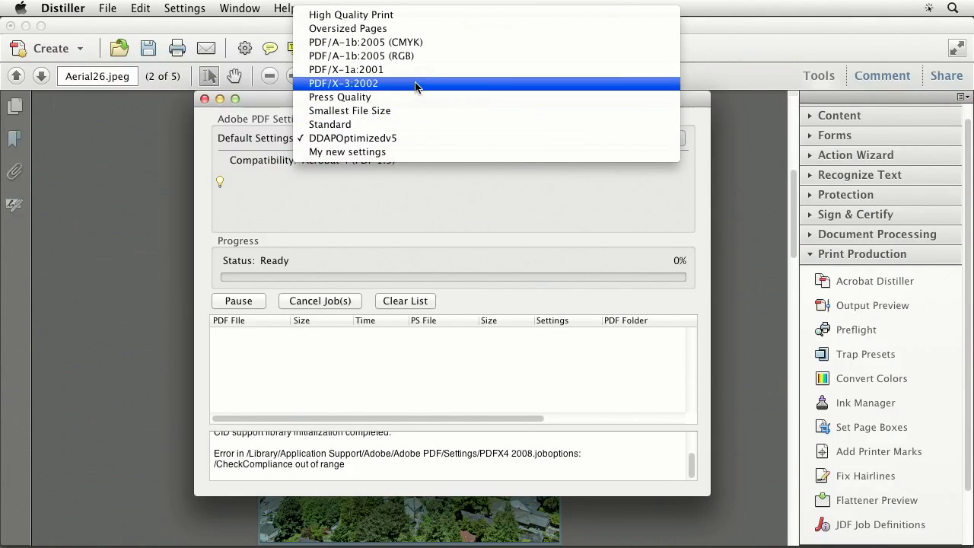
{"action": "left_click", "coordinate": [406, 15]}
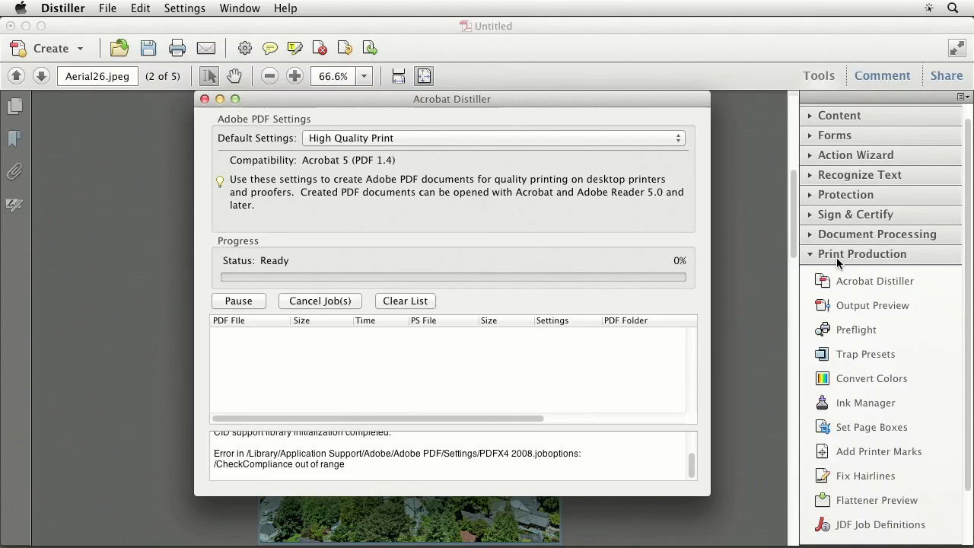
Check which panels can be displayed in the Tools pane, then return to Acrobat Distiller and close it
{"action": "left_click", "coordinate": [963, 97]}
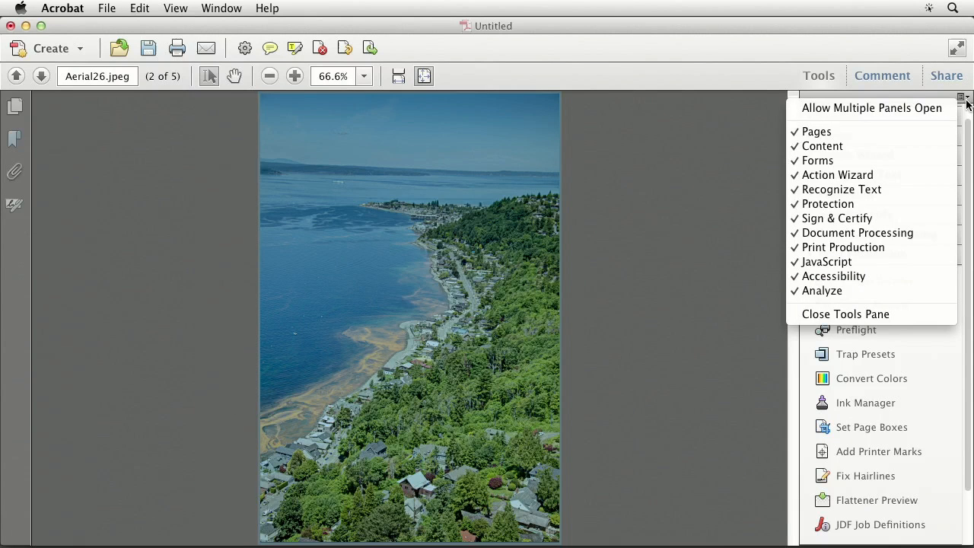
{"action": "left_click", "coordinate": [762, 241]}
{"action": "left_click", "coordinate": [863, 282]}
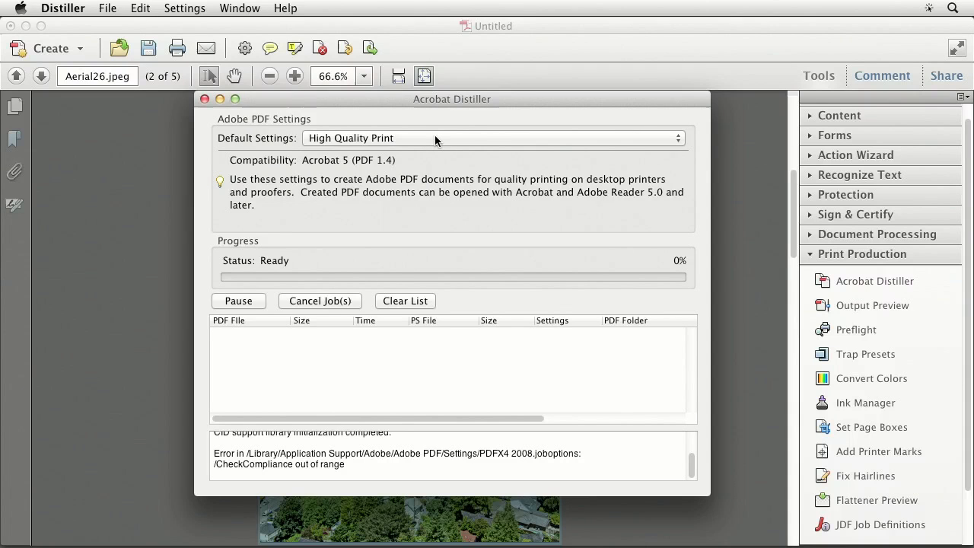
{"action": "left_click_drag", "start_coordinate": [416, 100], "coordinate": [425, 110]}
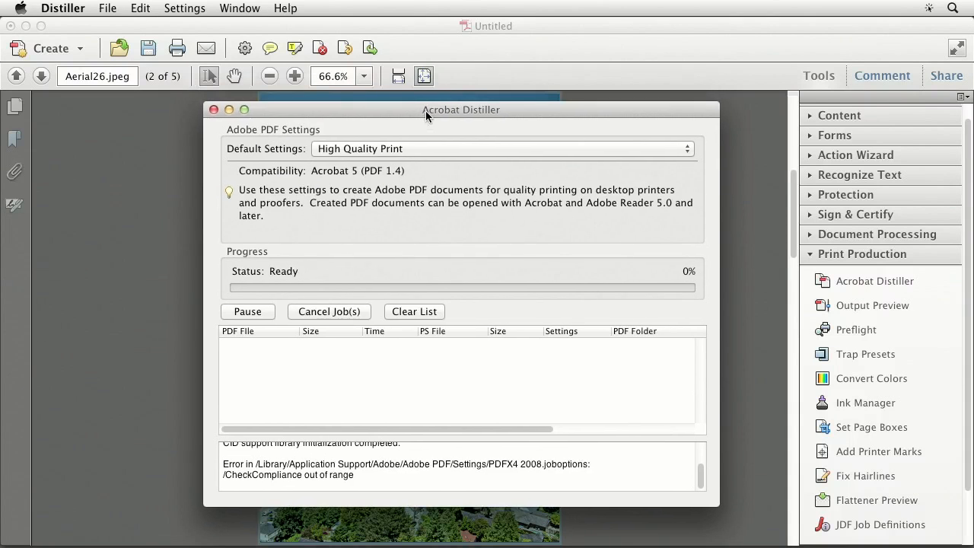
{"action": "left_click", "coordinate": [213, 111]}
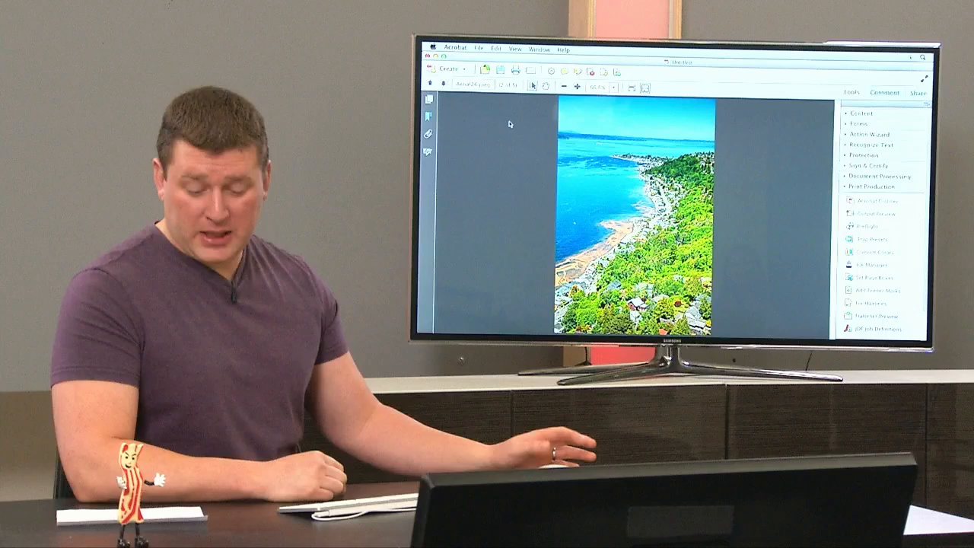
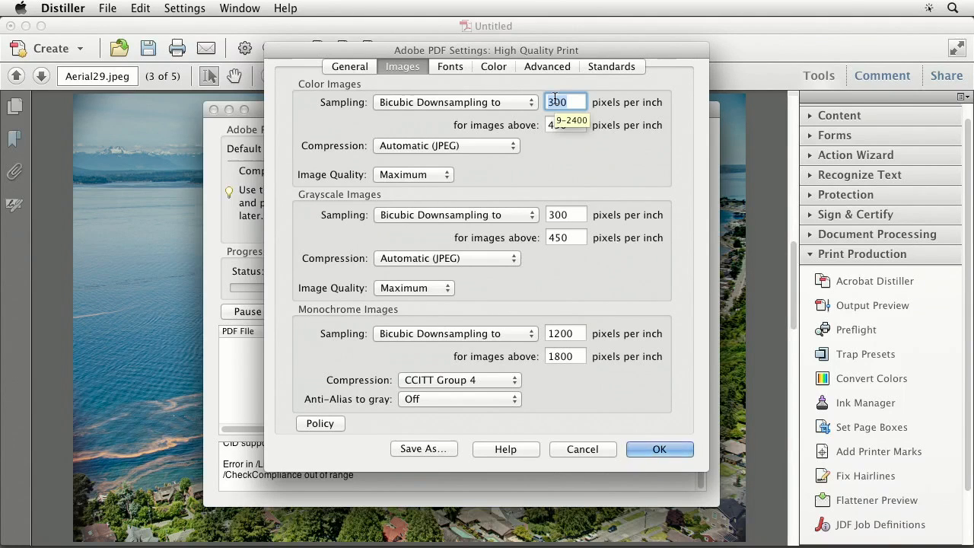
Cancel editing the High Quality Print preset and close the Distiller window
{"action": "left_click", "coordinate": [571, 450]}
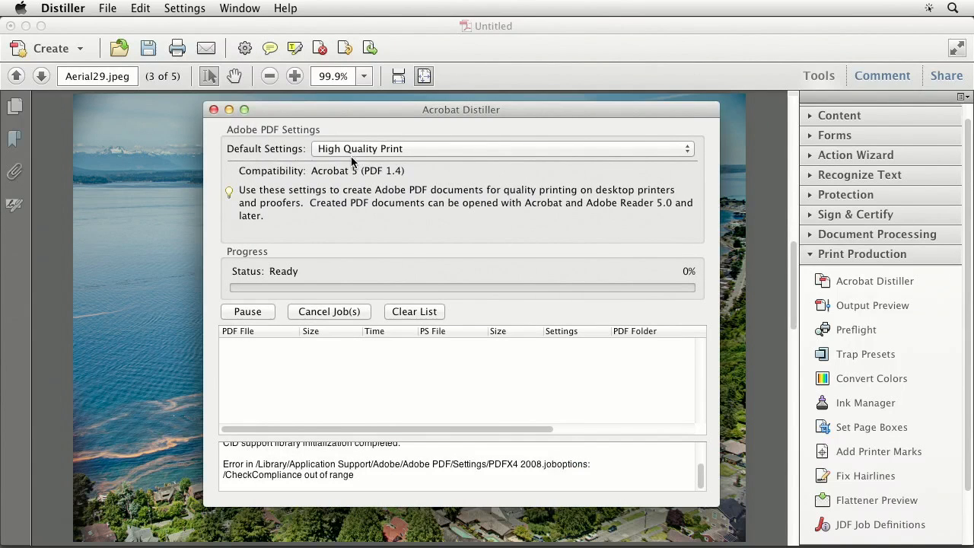
{"action": "left_click", "coordinate": [214, 110]}
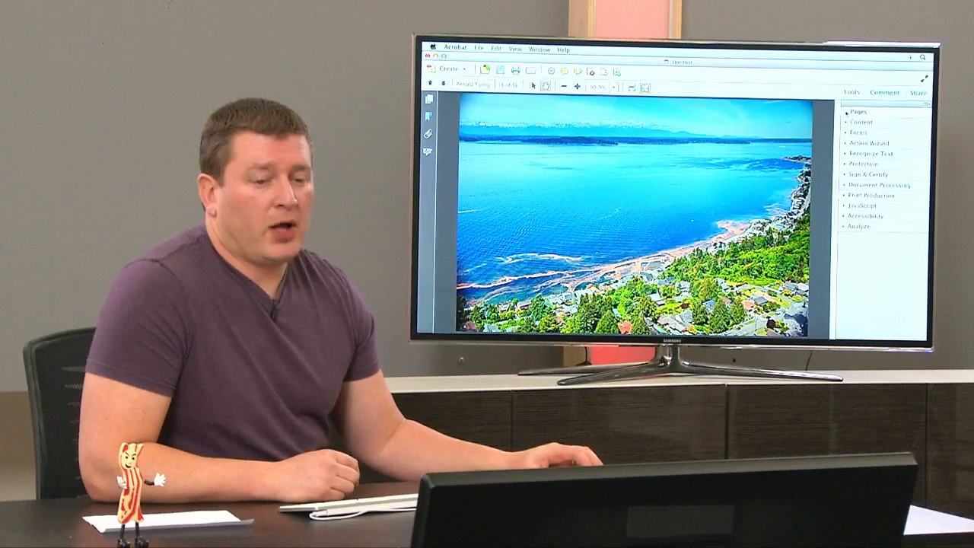
Expand the Pages tools and display the document's page thumbnails
{"action": "left_click", "coordinate": [851, 112]}
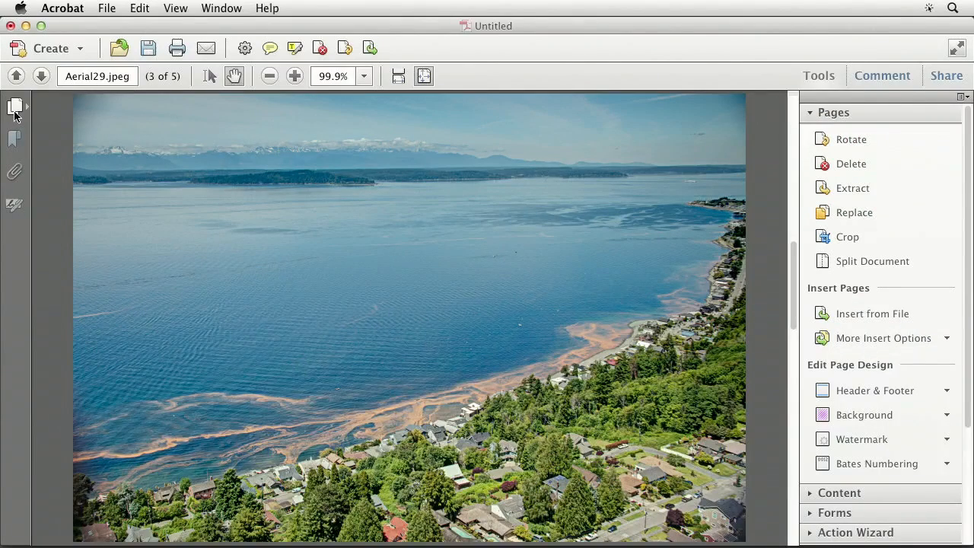
{"action": "left_click", "coordinate": [16, 110]}
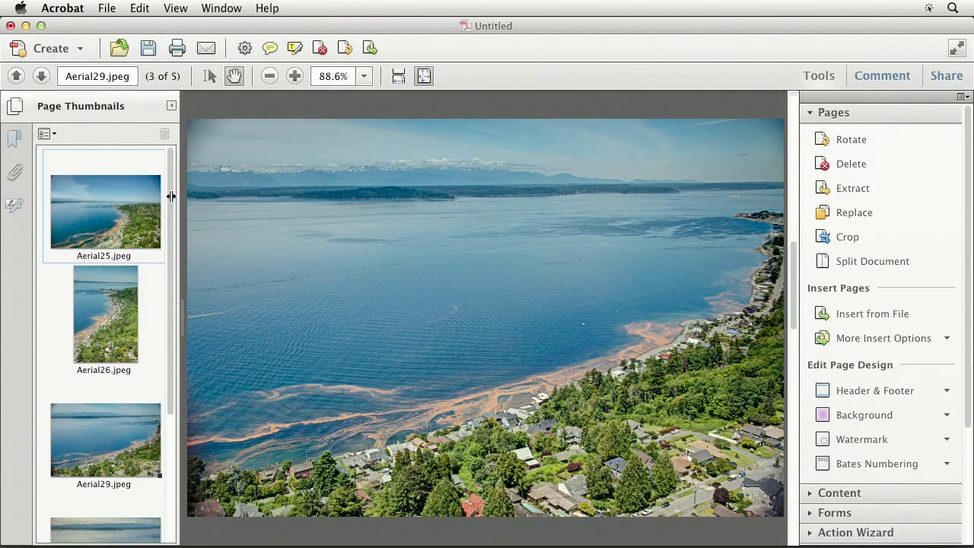
{"action": "scroll", "coordinate": [105, 364], "scroll_direction": "down", "scroll_amount": 2}
{"action": "scroll", "coordinate": [103, 358], "scroll_direction": "up", "scroll_amount": 2}
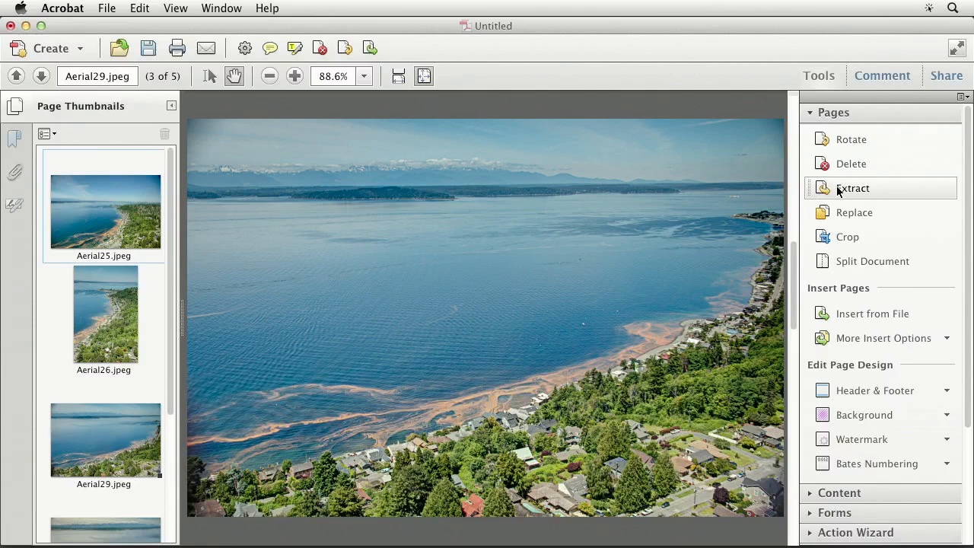
Add the Extract page tool to the quick-access tools above the document
{"action": "left_click_drag", "start_coordinate": [811, 190], "coordinate": [410, 51]}
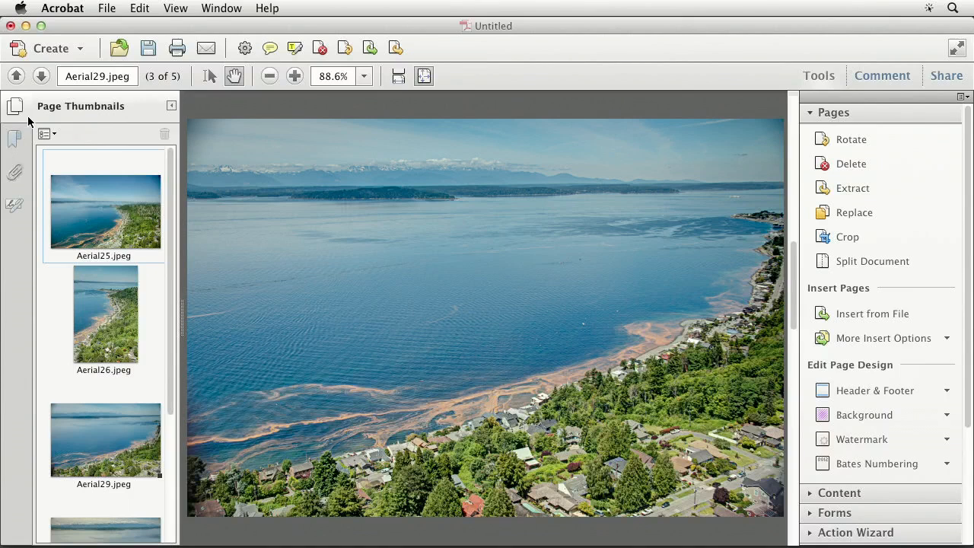
Look up the navigation panes that can be shown beside the document
{"action": "left_click", "coordinate": [160, 6]}
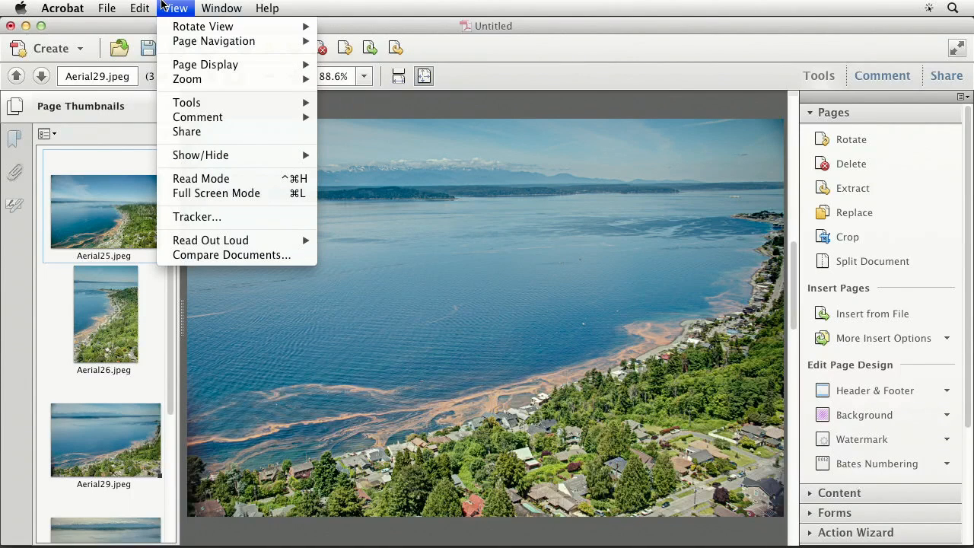
{"action": "mouse_move", "coordinate": [186, 160]}
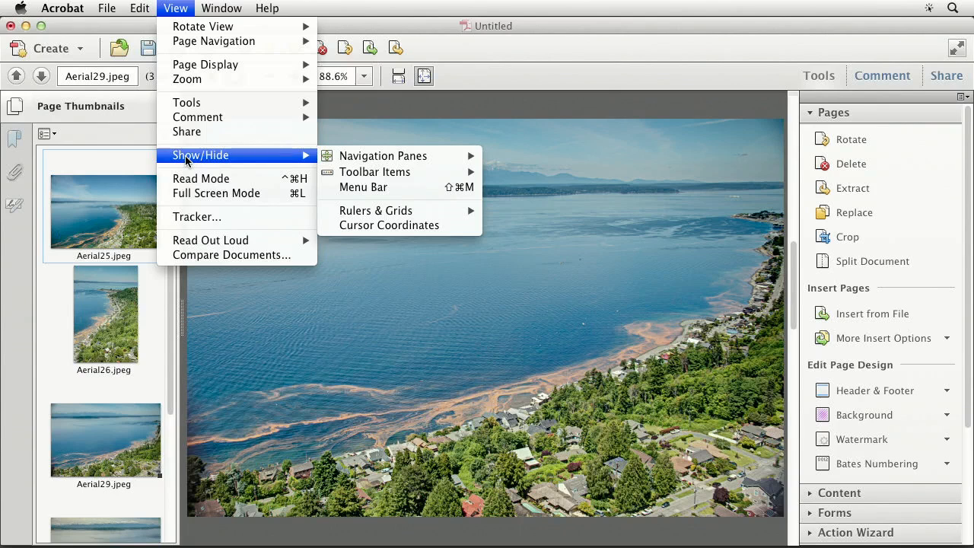
{"action": "mouse_move", "coordinate": [346, 163]}
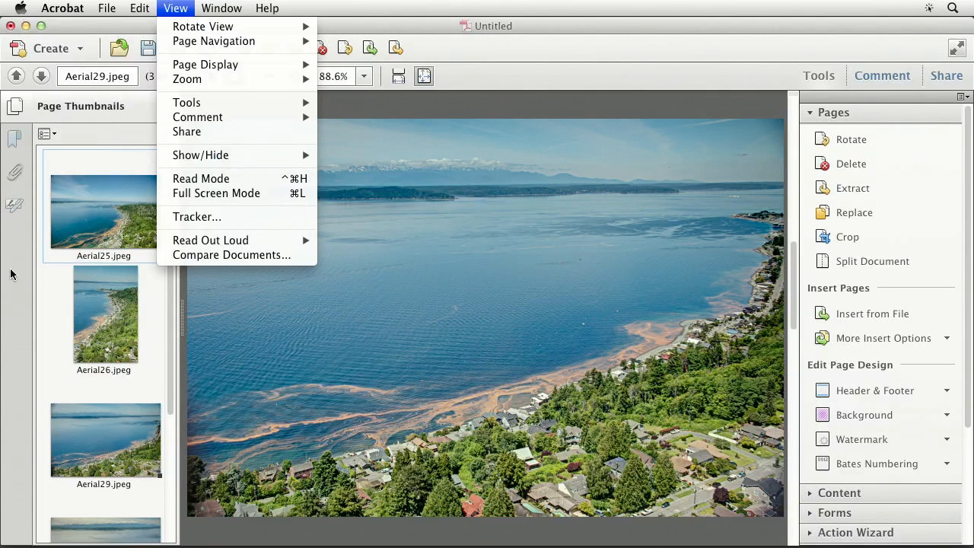
{"action": "right_click", "coordinate": [17, 245]}
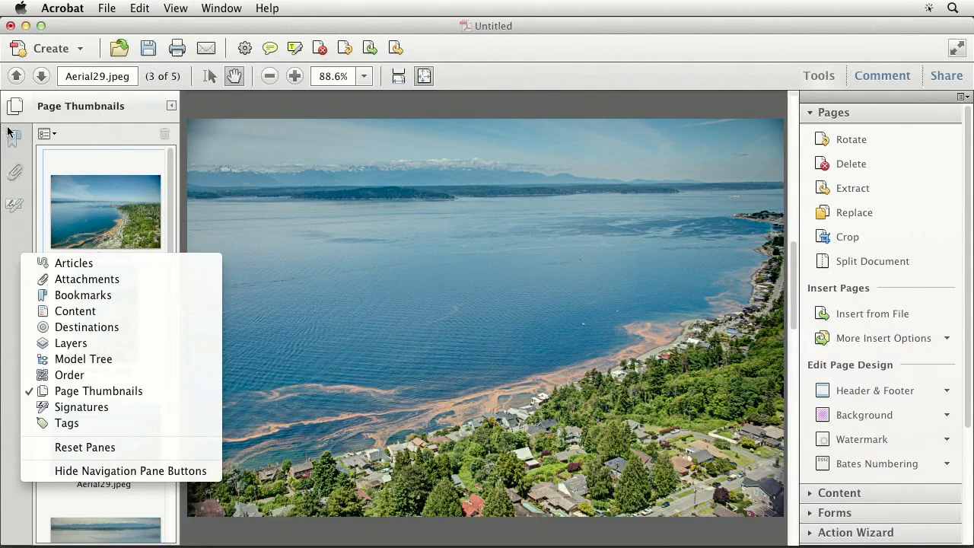
Review the list of navigation panes again, including the one among the Show/Hide view options
{"action": "right_click", "coordinate": [13, 230]}
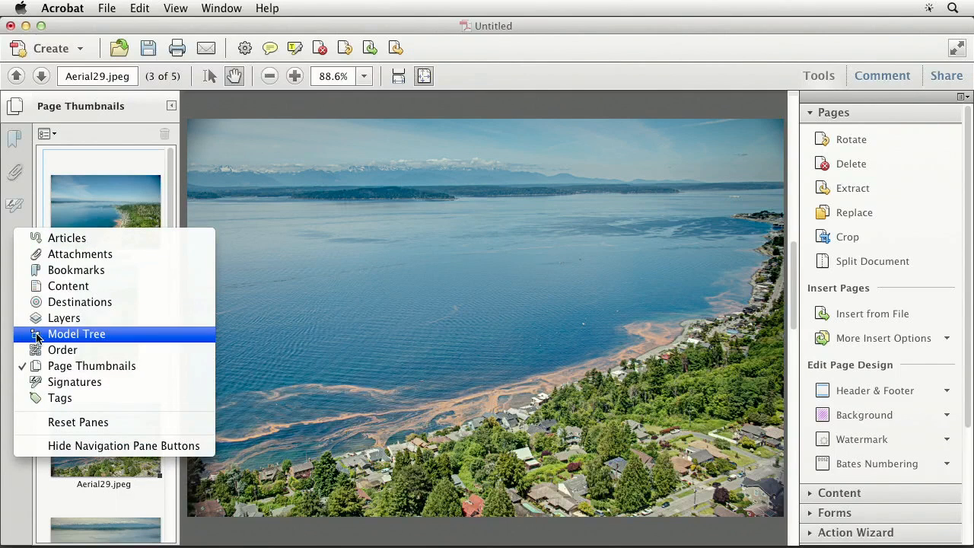
{"action": "left_click", "coordinate": [6, 239]}
{"action": "left_click", "coordinate": [175, 8]}
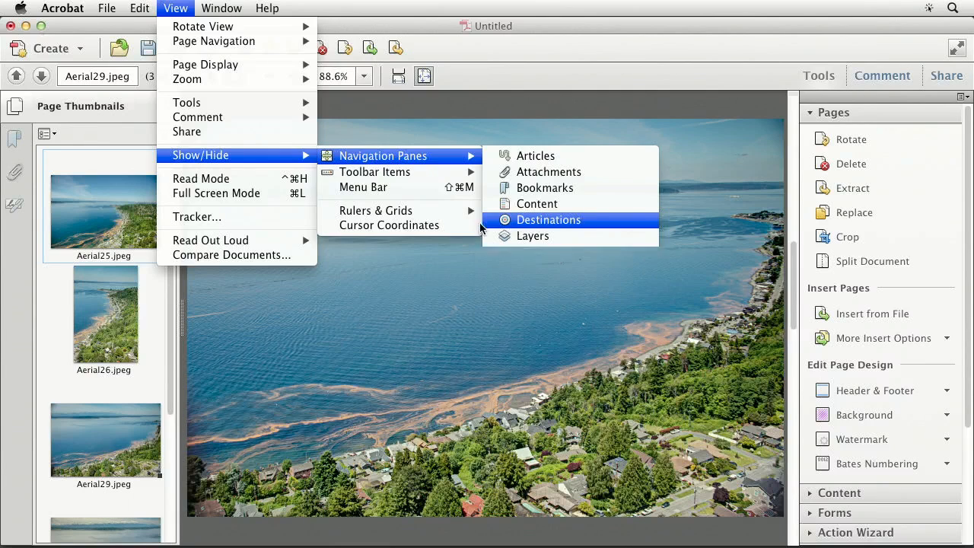
{"action": "left_click", "coordinate": [428, 119]}
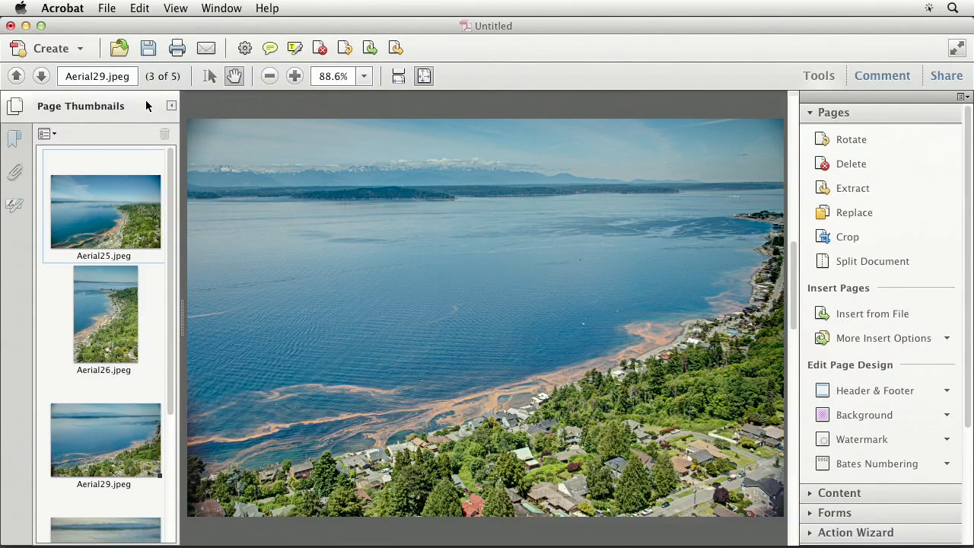
Look through the page-editing options offered for the page thumbnails, such as inserting, extracting and replacing pages
{"action": "left_click", "coordinate": [44, 134]}
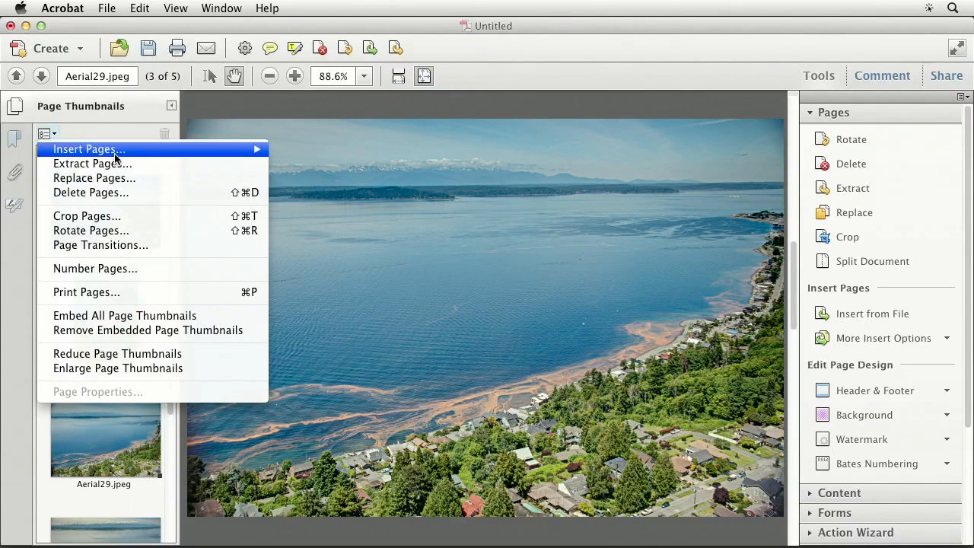
{"action": "mouse_move", "coordinate": [115, 157]}
{"action": "left_click", "coordinate": [104, 368]}
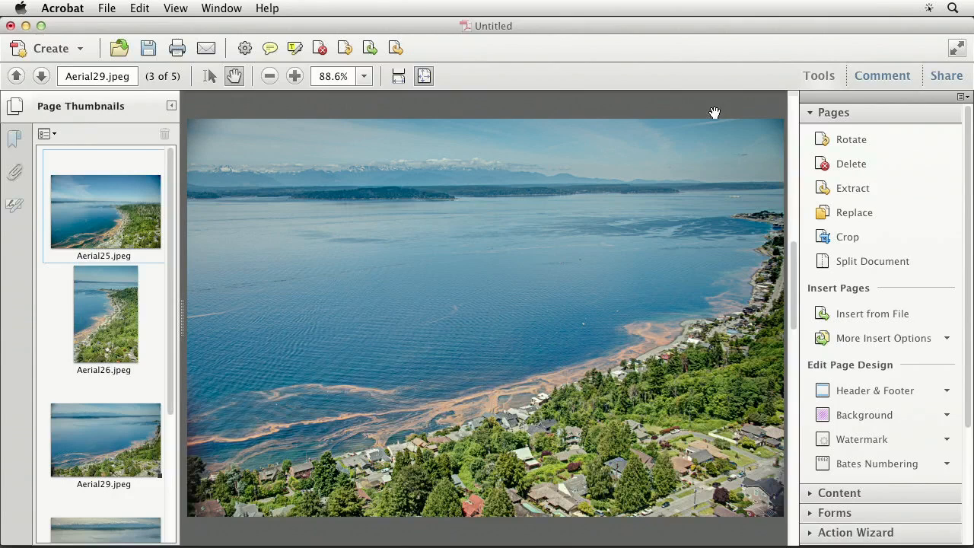
Review the Rotate Pages range, even/odd and orientation options and the Delete Pages range, cancelling both dialogs
{"action": "left_click", "coordinate": [821, 139]}
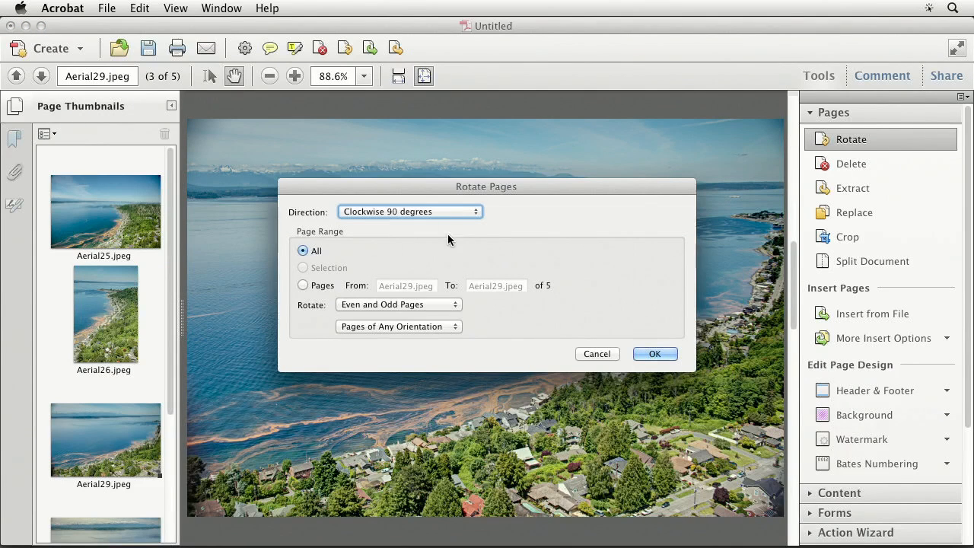
{"action": "left_click", "coordinate": [305, 287]}
{"action": "left_click", "coordinate": [415, 306]}
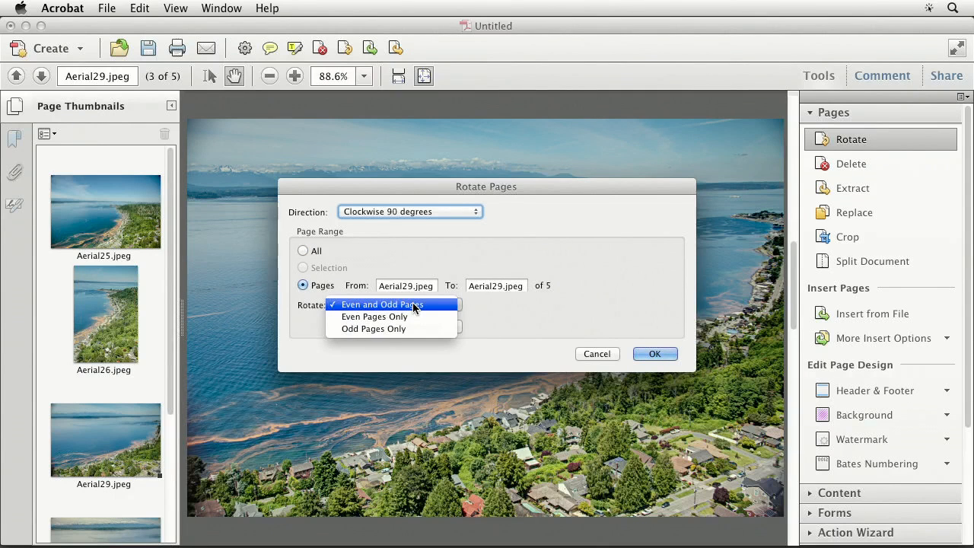
{"action": "left_click", "coordinate": [420, 306]}
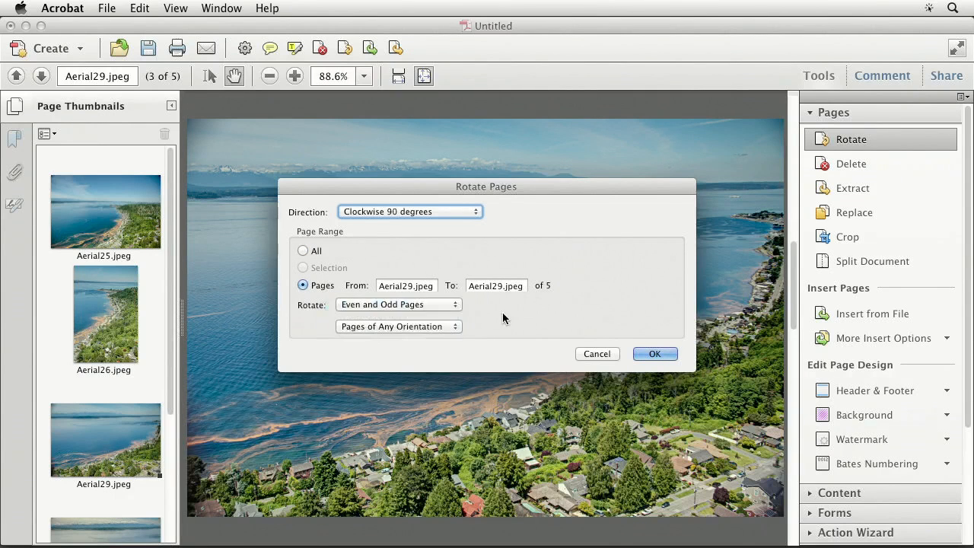
{"action": "left_click", "coordinate": [422, 327]}
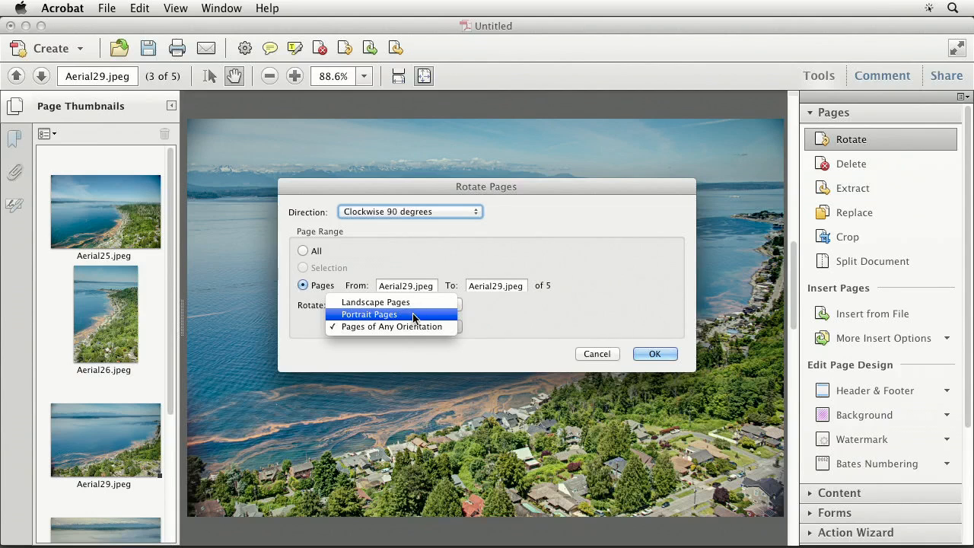
{"action": "left_click", "coordinate": [561, 304]}
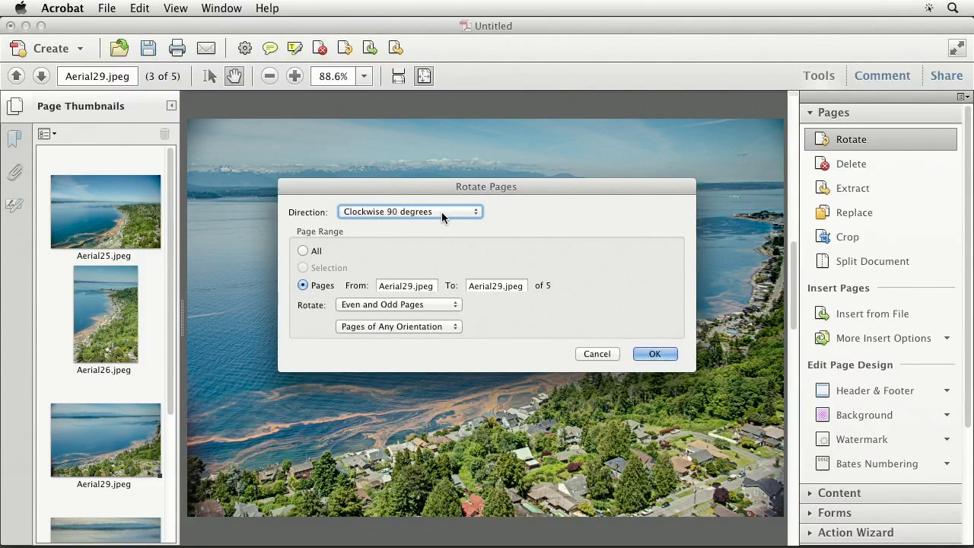
{"action": "left_click", "coordinate": [597, 354]}
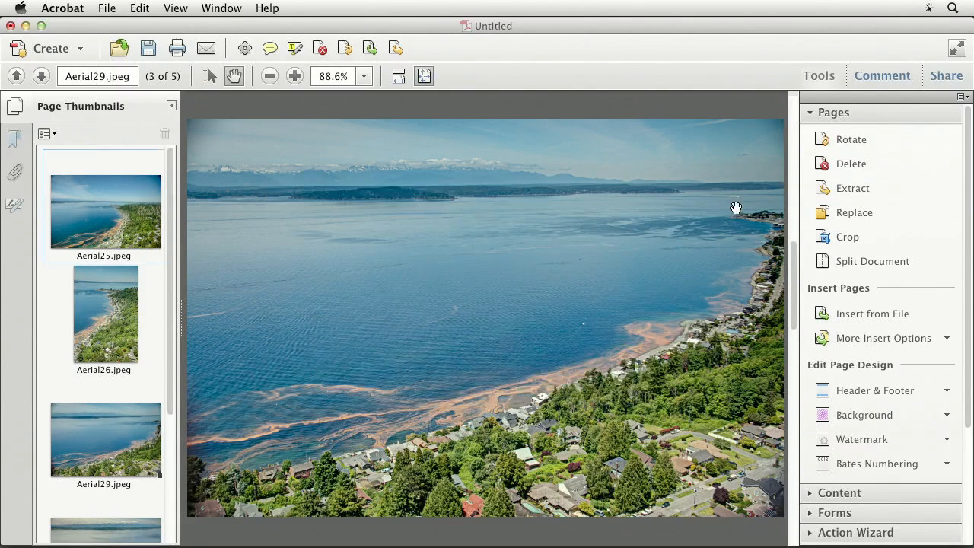
{"action": "left_click", "coordinate": [822, 170]}
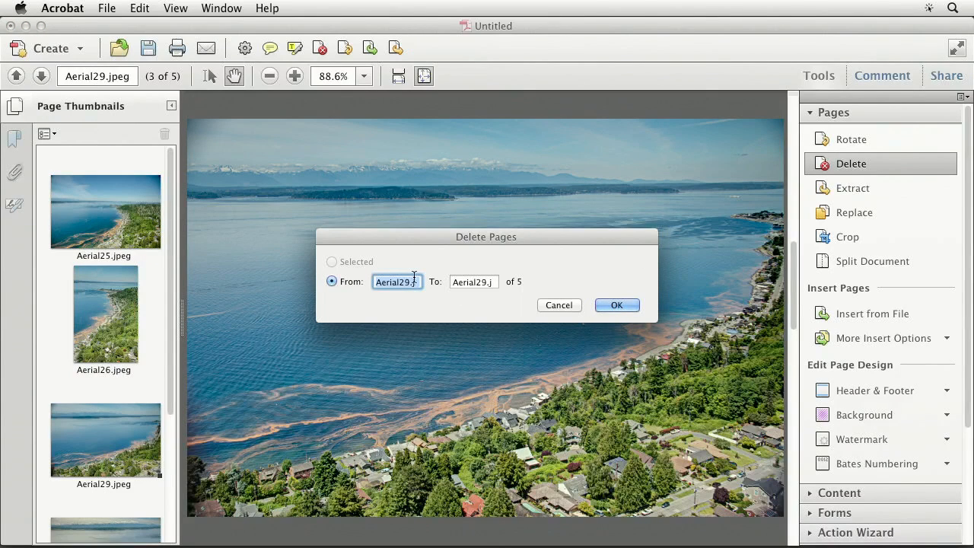
{"action": "left_click", "coordinate": [560, 305]}
Select the Aerial29.jpeg and Aerial26.jpeg page thumbnails together and clear the selection
{"action": "scroll", "coordinate": [112, 283], "scroll_direction": "down", "scroll_amount": 4}
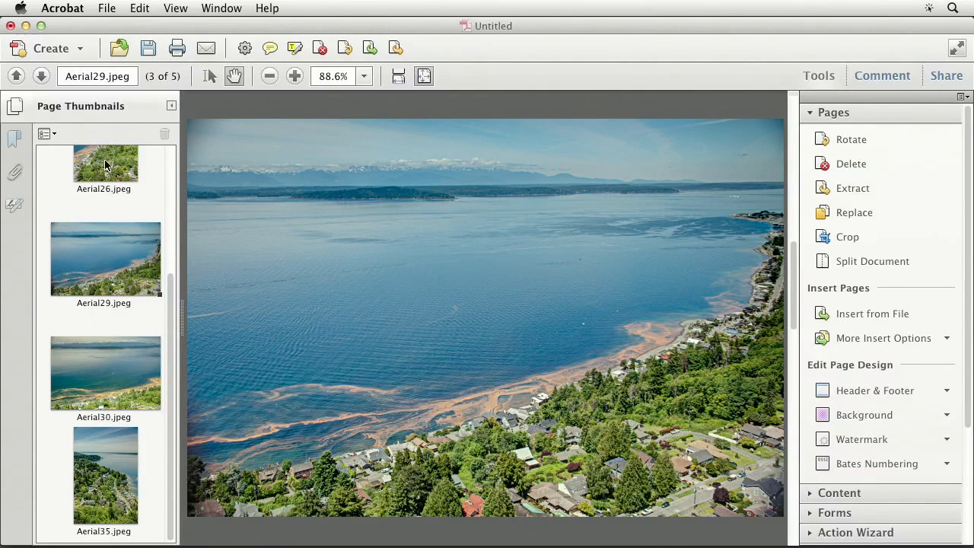
{"action": "left_click", "coordinate": [112, 271]}
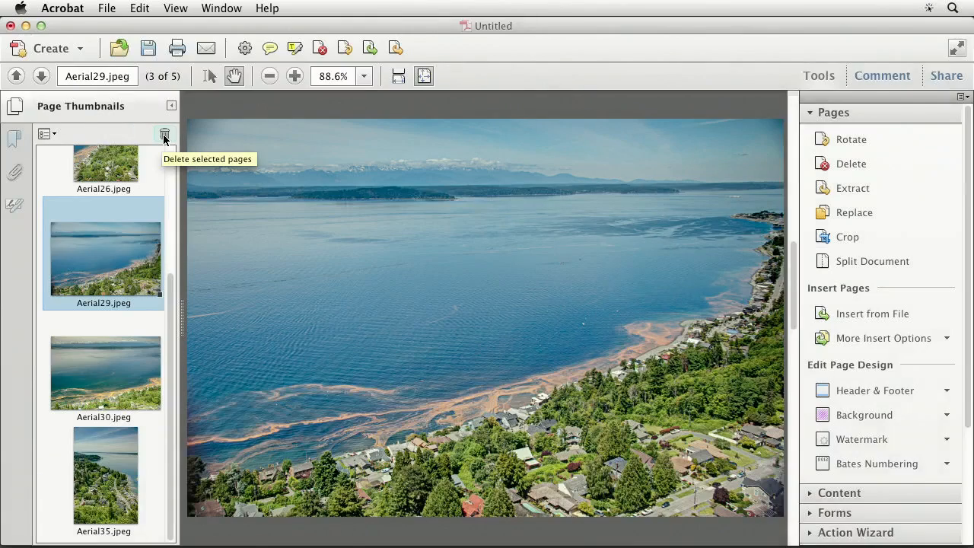
{"action": "scroll", "coordinate": [119, 199], "scroll_direction": "up", "scroll_amount": 2}
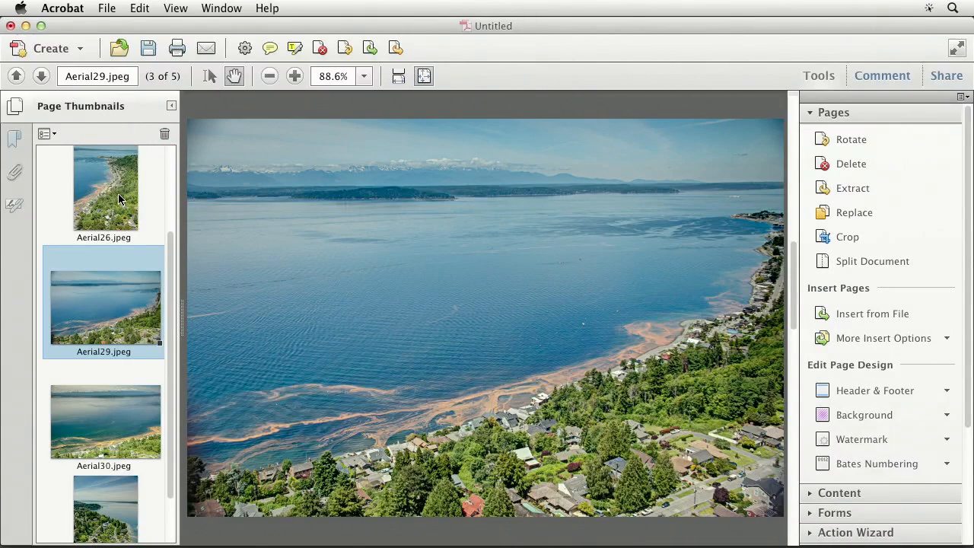
{"action": "left_click", "coordinate": [118, 198], "text": "super"}
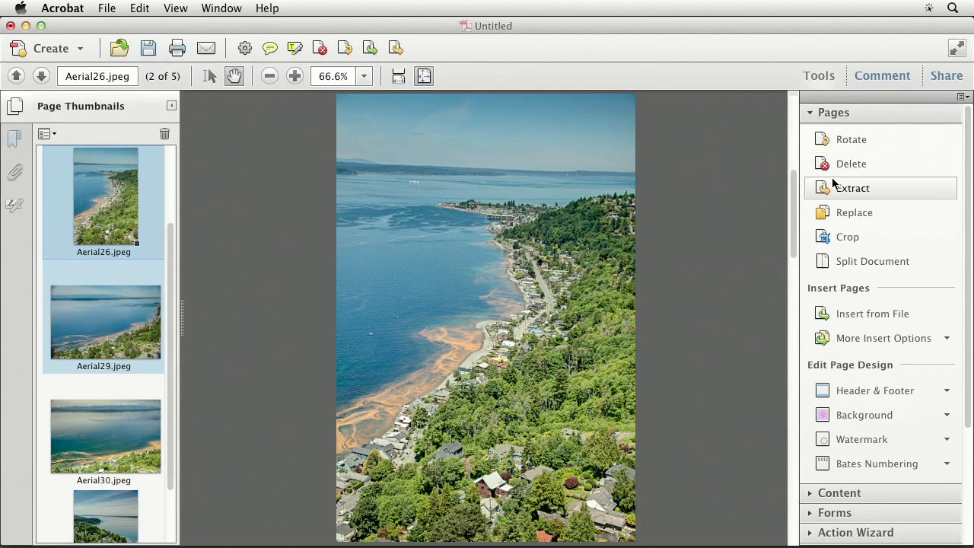
{"action": "left_click", "coordinate": [232, 142]}
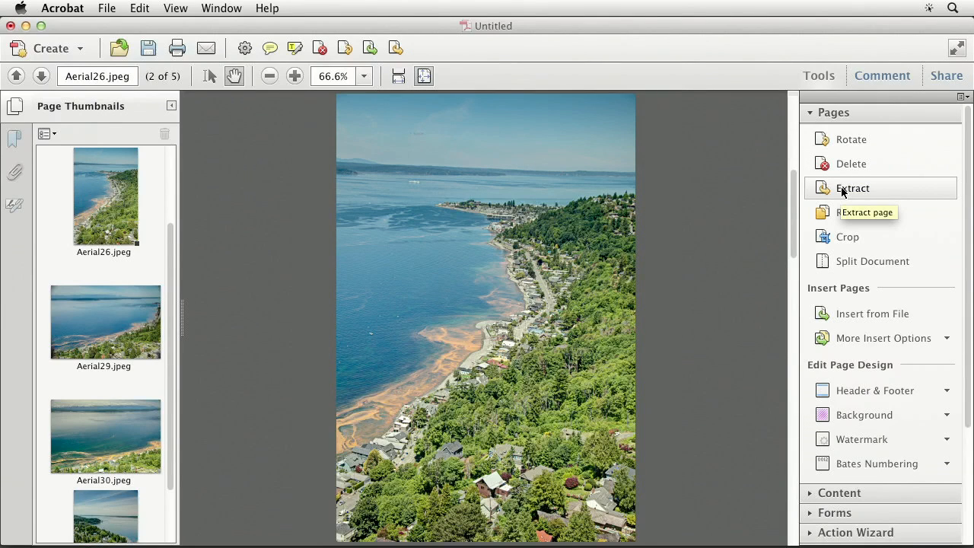
Extract pages Aerial25.jpeg to Aerial26.jpeg into one new document, keeping them in the original
{"action": "scroll", "coordinate": [122, 228], "scroll_direction": "up", "scroll_amount": 3}
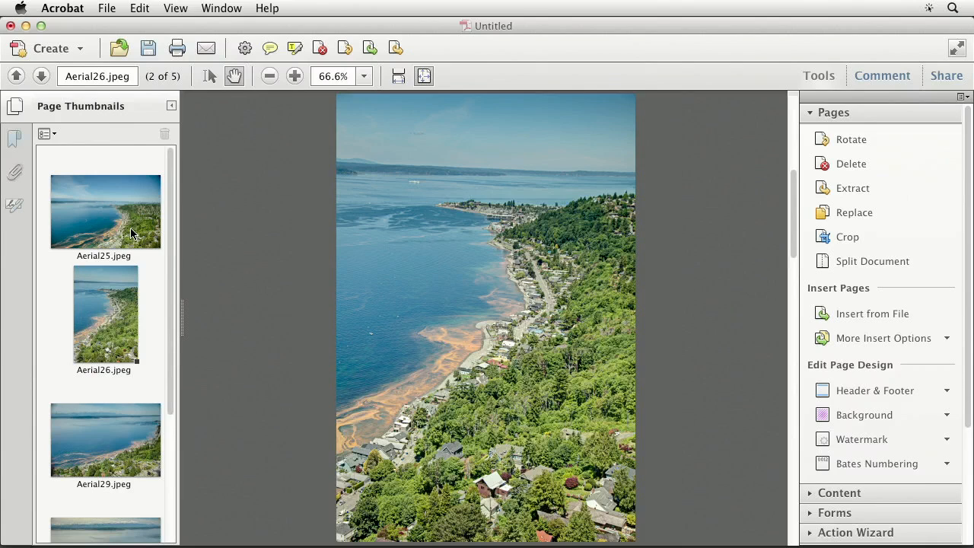
{"action": "left_click", "coordinate": [131, 233], "text": "super"}
{"action": "left_click", "coordinate": [123, 302], "text": "super"}
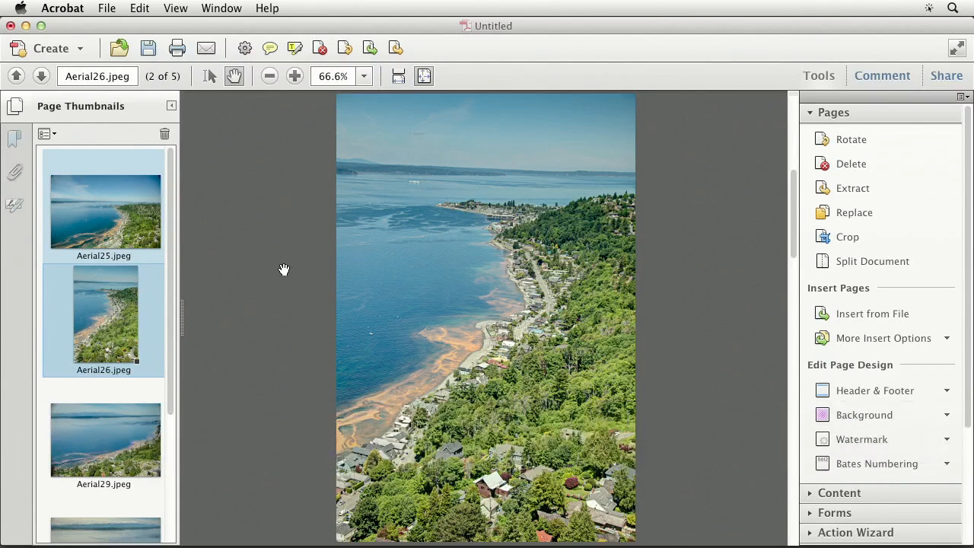
{"action": "left_click", "coordinate": [861, 196]}
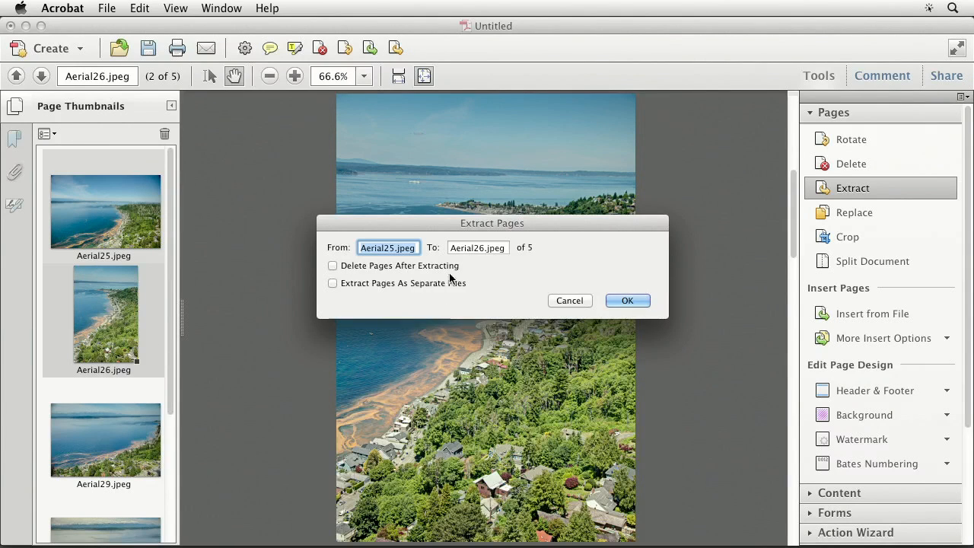
{"action": "left_click", "coordinate": [628, 304]}
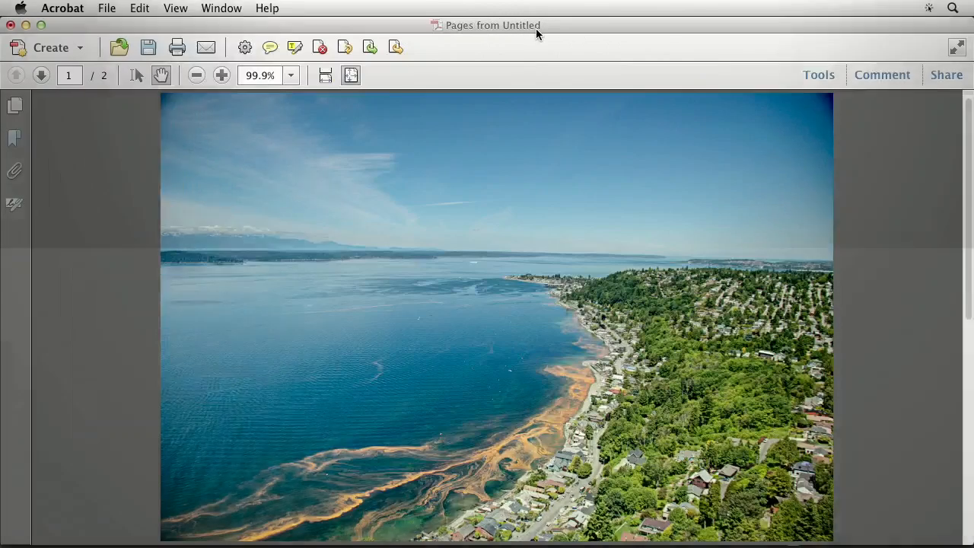
Check the page thumbnails of the extracted document and close it to return to the original
{"action": "mouse_move", "coordinate": [536, 29]}
{"action": "left_mouse_down"}
{"action": "mouse_move", "coordinate": [584, 47]}
{"action": "mouse_move", "coordinate": [541, 28]}
{"action": "left_mouse_up"}
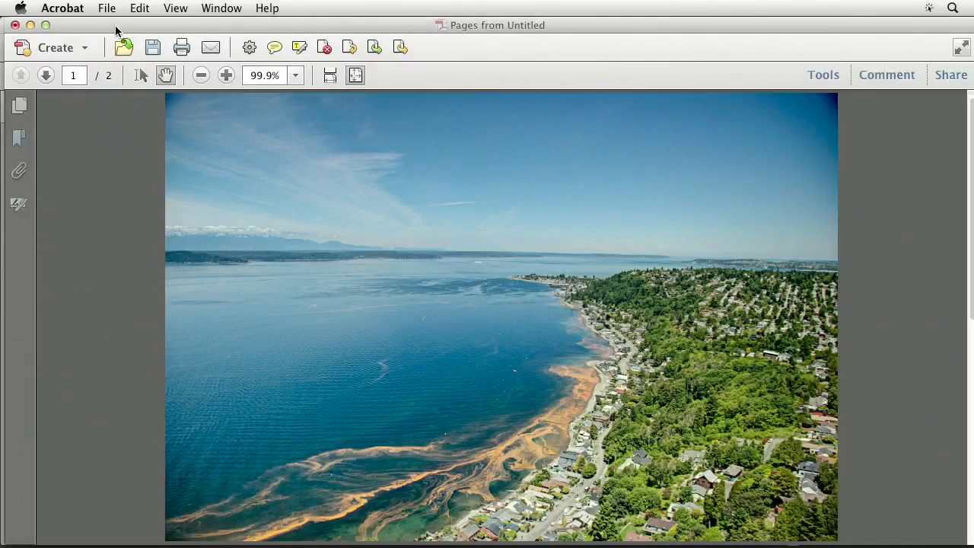
{"action": "mouse_move", "coordinate": [115, 27]}
{"action": "left_mouse_down"}
{"action": "mouse_move", "coordinate": [250, 41]}
{"action": "mouse_move", "coordinate": [127, 22]}
{"action": "left_mouse_up"}
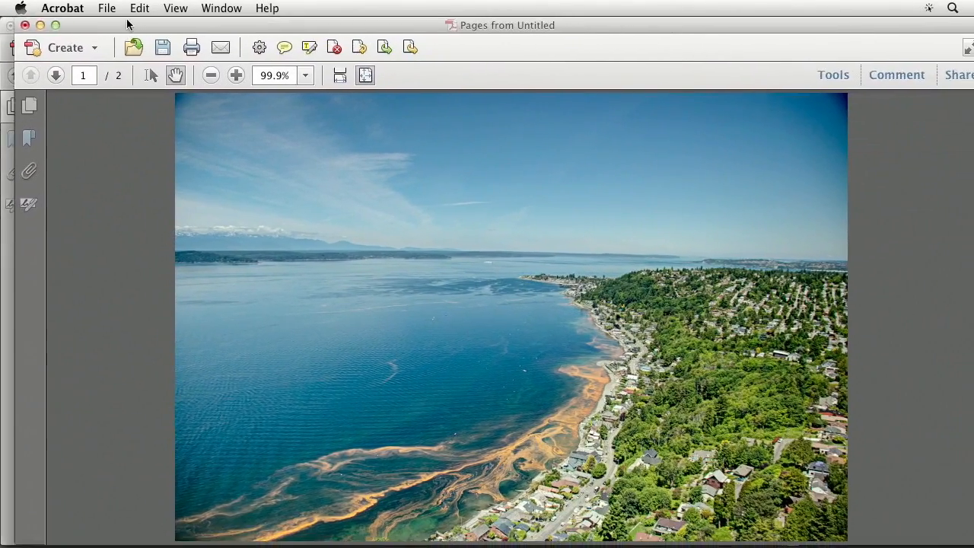
{"action": "left_click", "coordinate": [29, 106]}
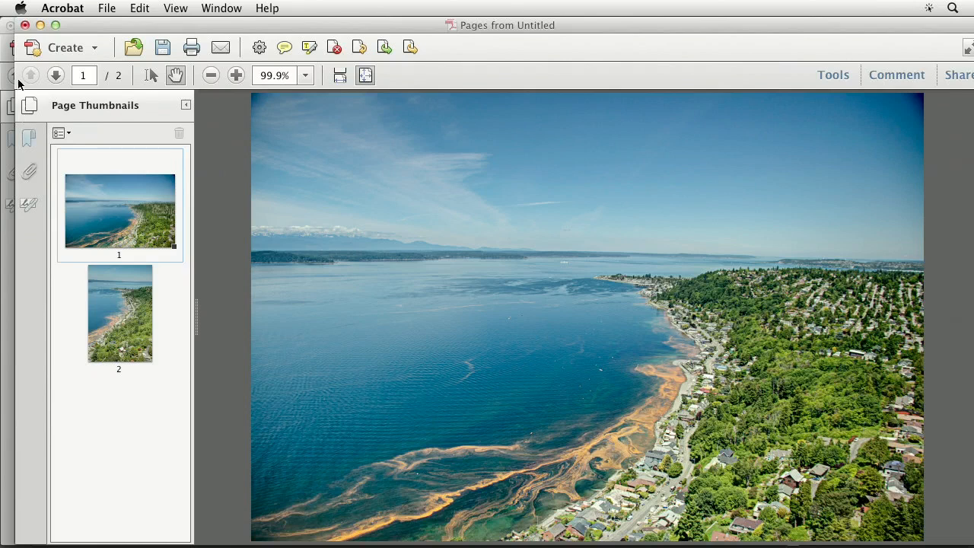
{"action": "left_click", "coordinate": [25, 25]}
{"action": "left_click", "coordinate": [421, 218]}
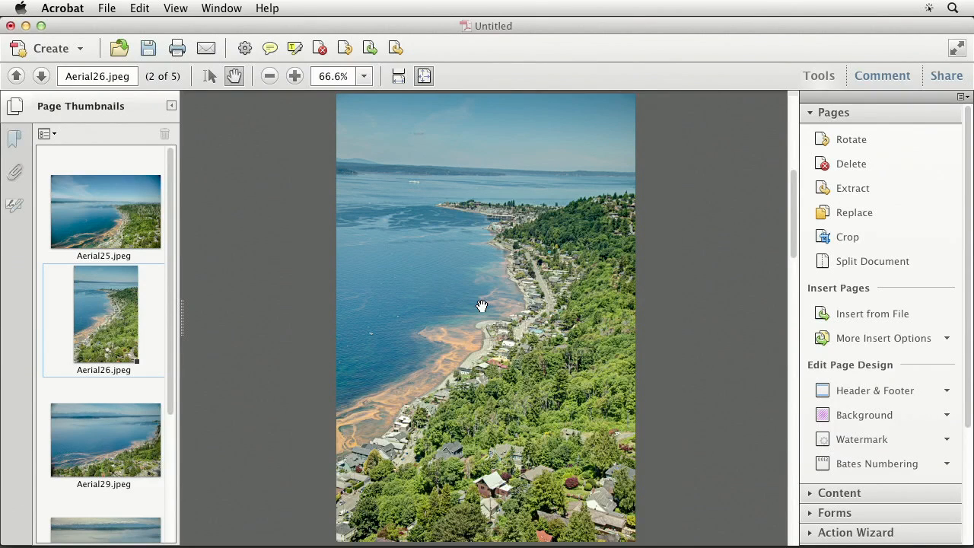
Replace page Aerial26.jpeg with page 1 of Aerial35.jpeg from the Tides folder, showing all file types
{"action": "left_click", "coordinate": [91, 304]}
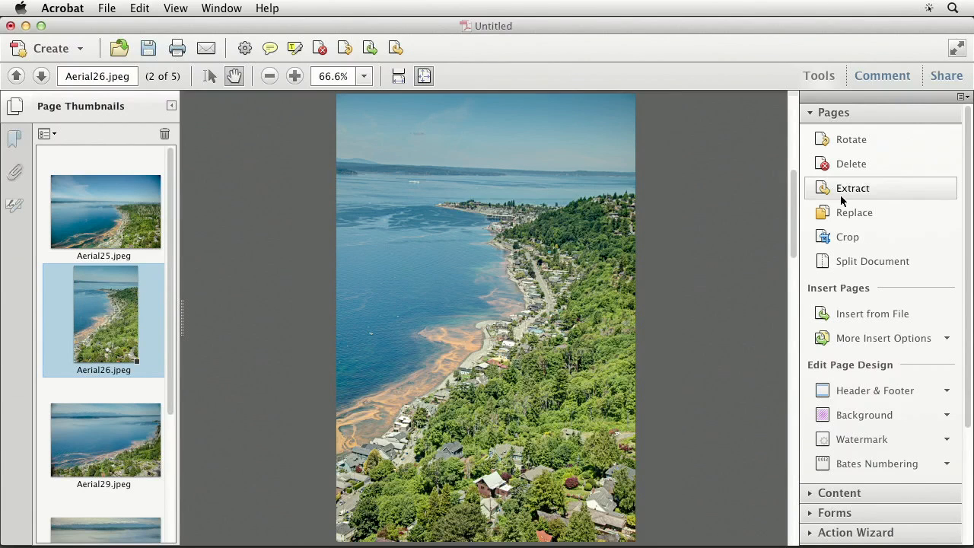
{"action": "left_click", "coordinate": [854, 216]}
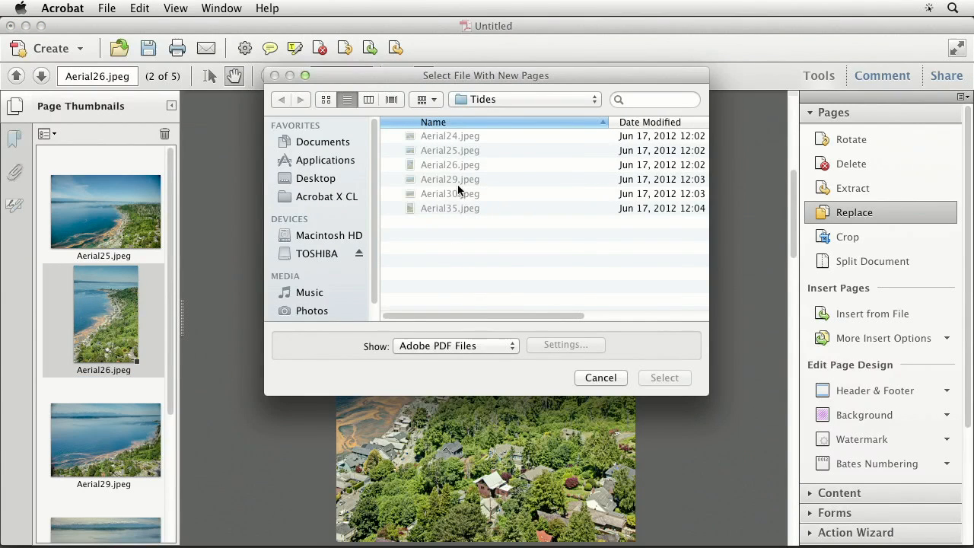
{"action": "left_click", "coordinate": [469, 347]}
{"action": "left_click", "coordinate": [427, 529]}
{"action": "left_click", "coordinate": [459, 208]}
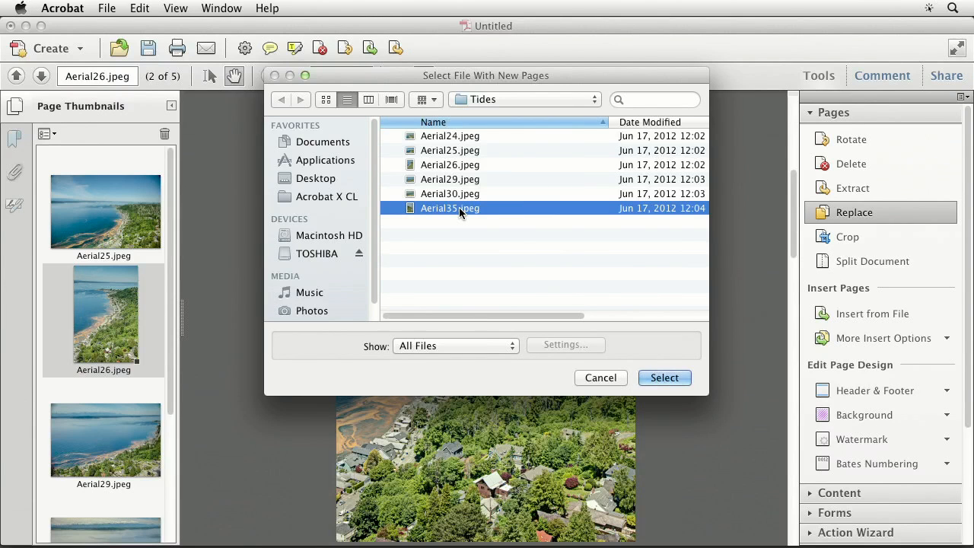
{"action": "left_click", "coordinate": [663, 378]}
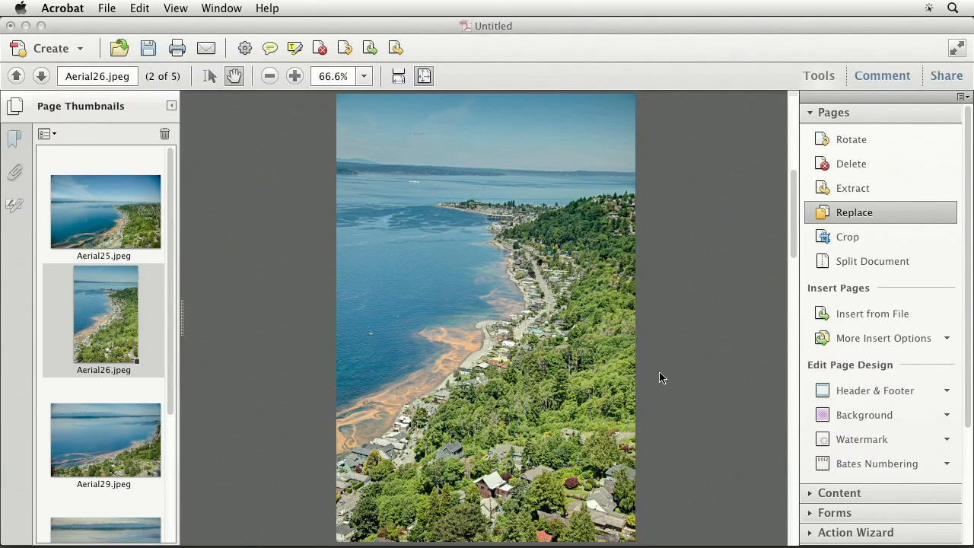
{"action": "left_click_drag", "start_coordinate": [425, 201], "coordinate": [433, 205]}
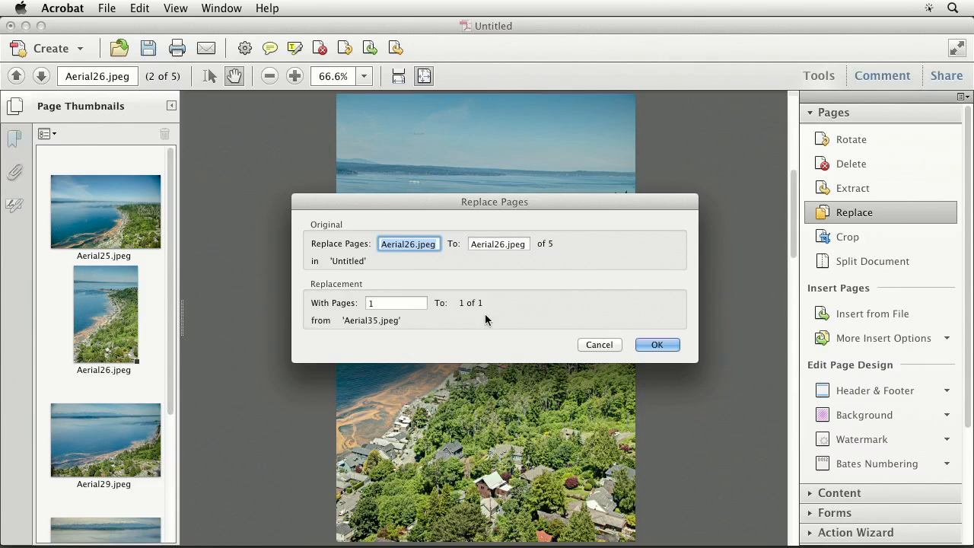
{"action": "left_click", "coordinate": [657, 346]}
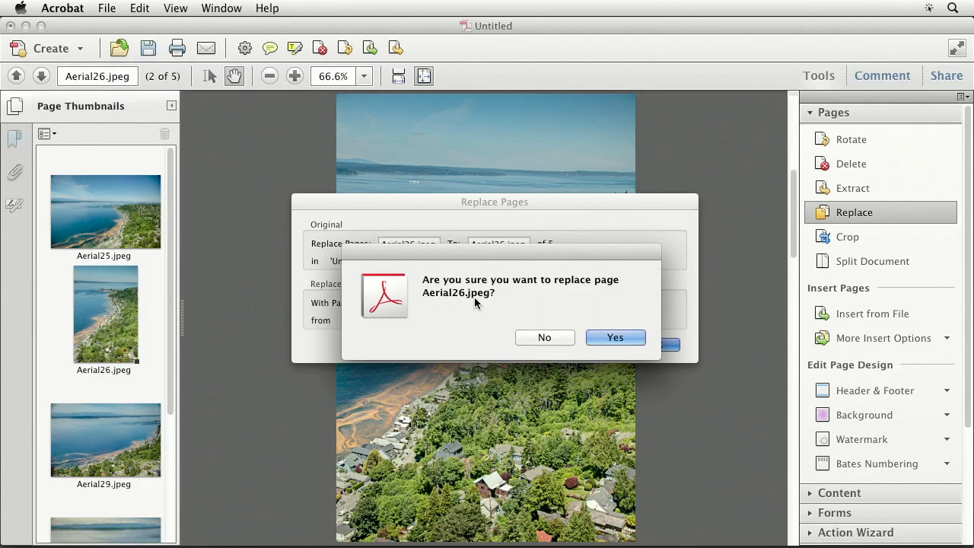
{"action": "left_click", "coordinate": [615, 338]}
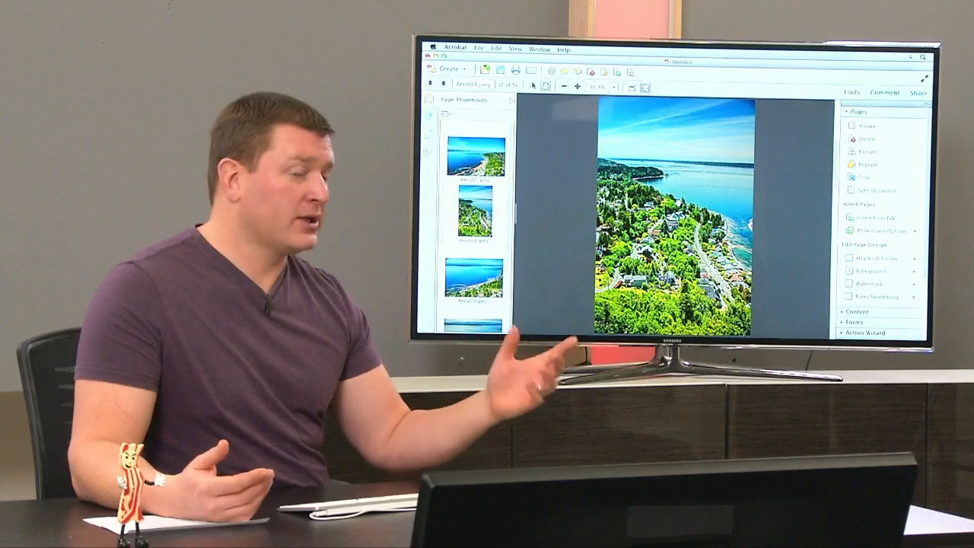
Try the Split Document settings, limiting by number of pages to 10 and by file size to 9 MB
{"action": "left_click", "coordinate": [873, 189]}
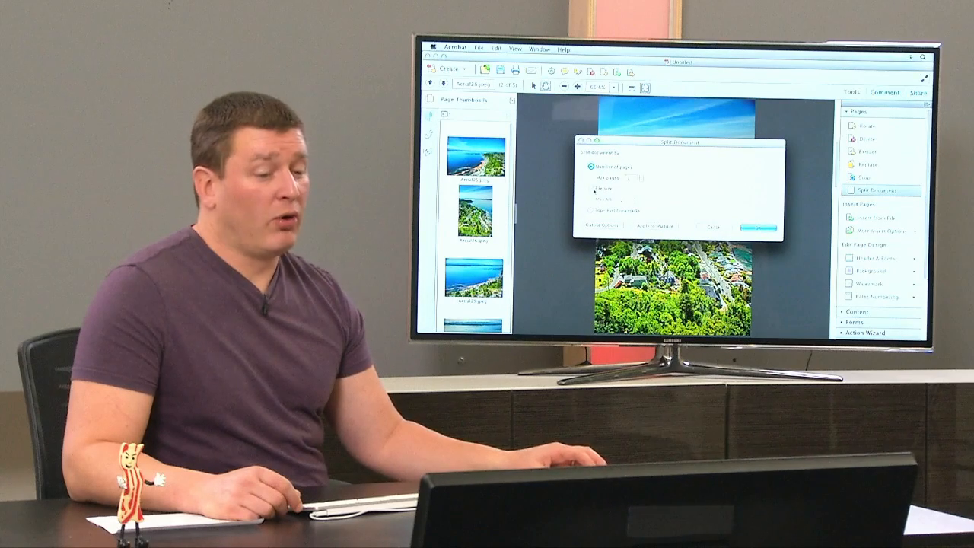
{"action": "left_click", "coordinate": [590, 210]}
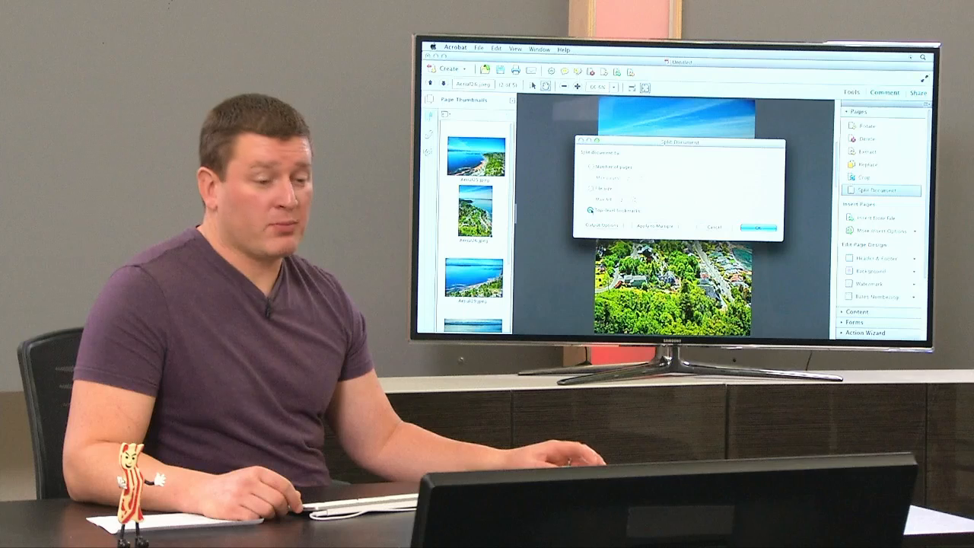
{"action": "left_click", "coordinate": [624, 167]}
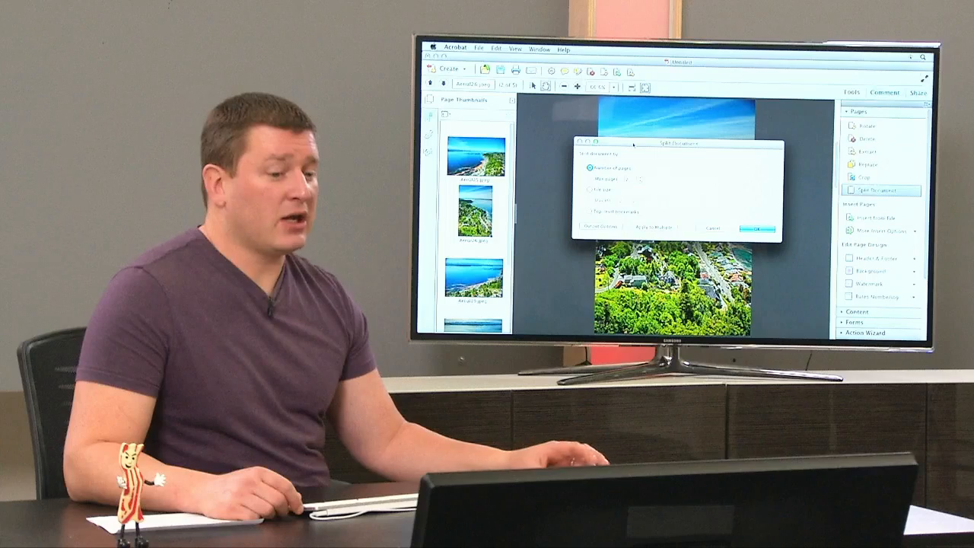
{"action": "double_click", "coordinate": [628, 179]}
{"action": "type", "text": "10"}
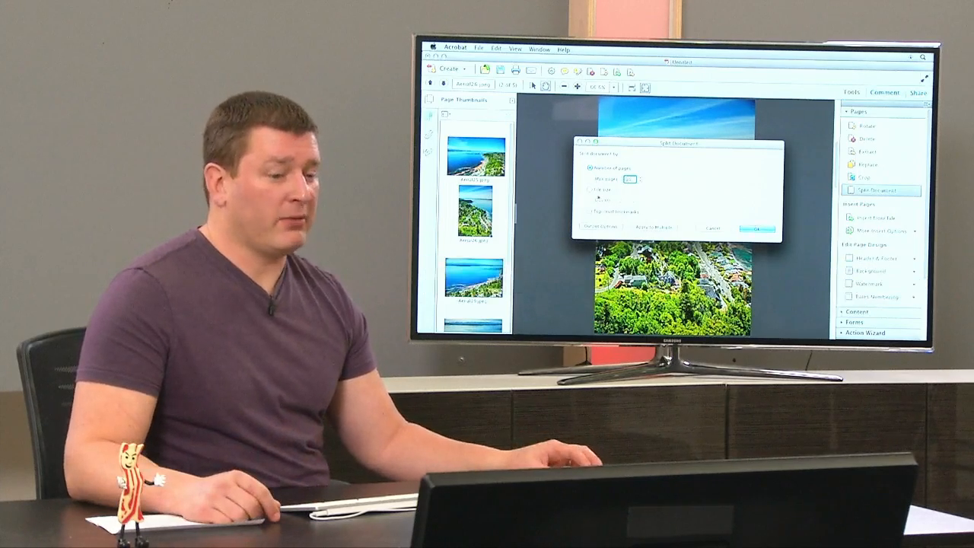
{"action": "left_click", "coordinate": [591, 190]}
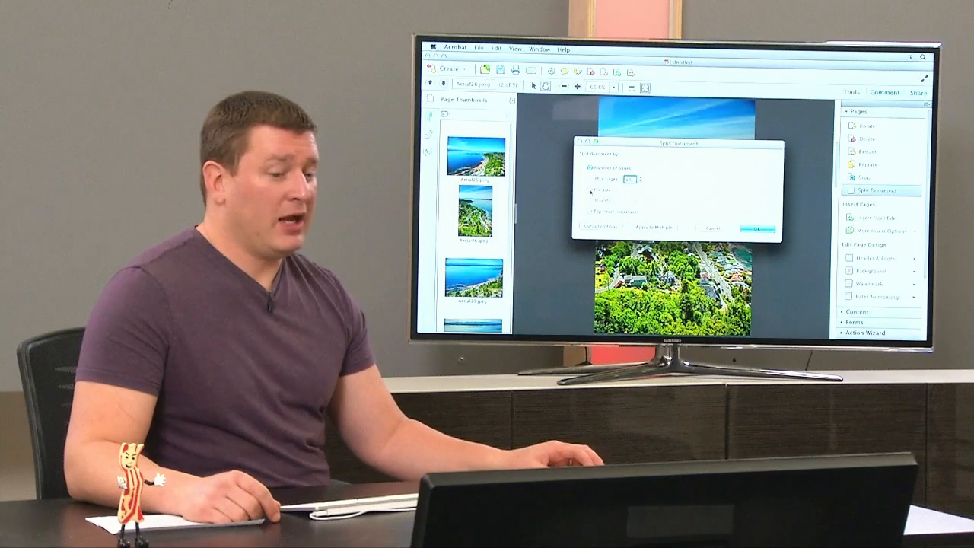
{"action": "double_click", "coordinate": [626, 200]}
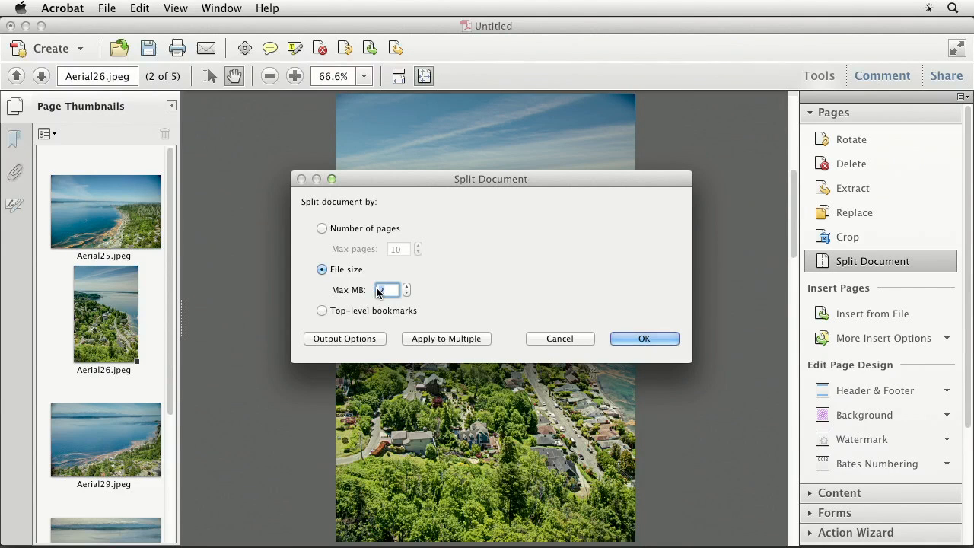
{"action": "type", "text": "9"}
Select splitting by top-level bookmarks, review the target folder and file labeling output options, and cancel the split
{"action": "left_click", "coordinate": [341, 312]}
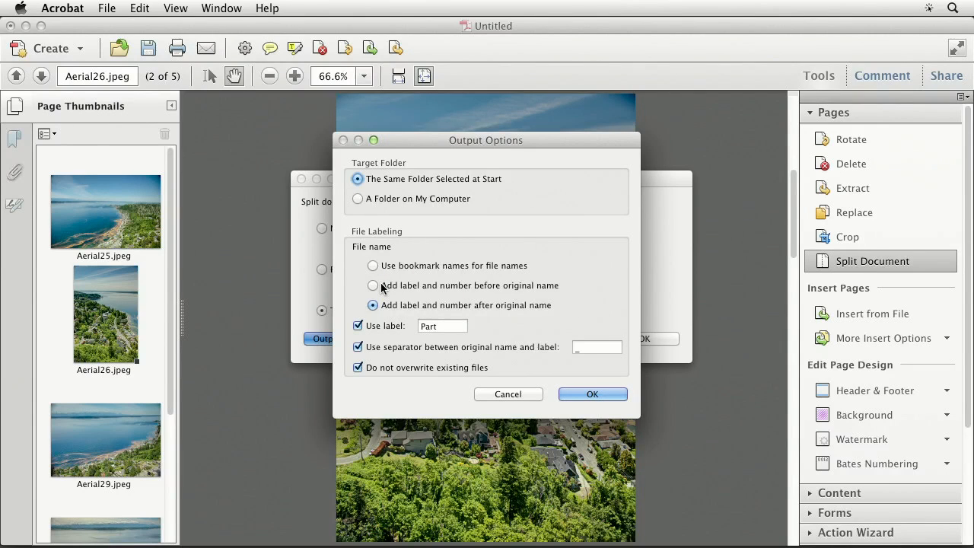
{"action": "left_click", "coordinate": [507, 394]}
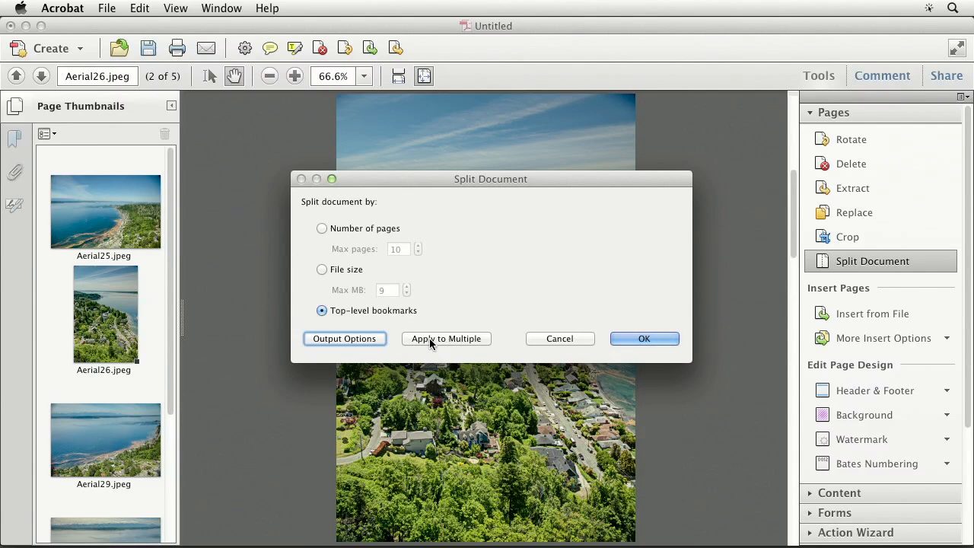
{"action": "left_click", "coordinate": [549, 340]}
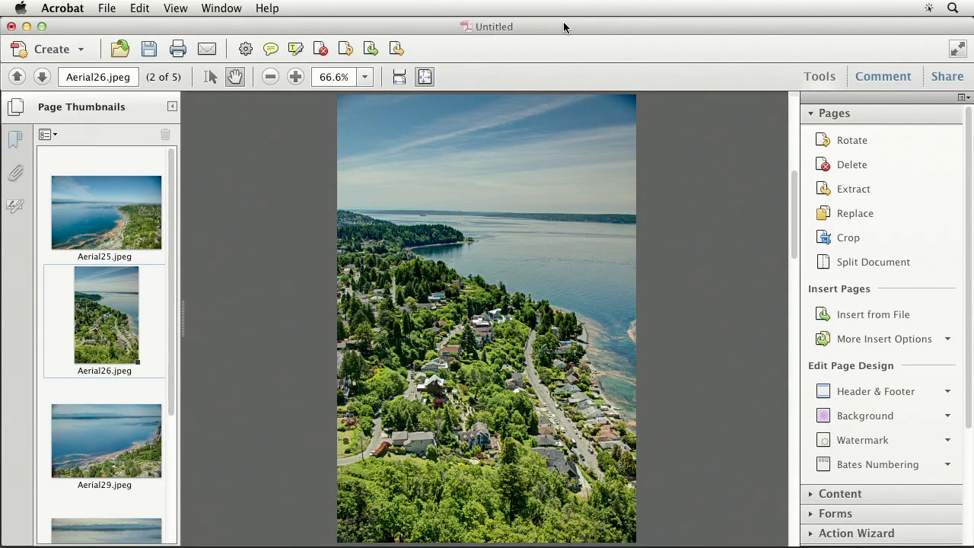
Open Building Plans.pdf from the Acrobat X CL folder
{"action": "key", "text": "super+o"}
{"action": "left_click", "coordinate": [493, 100]}
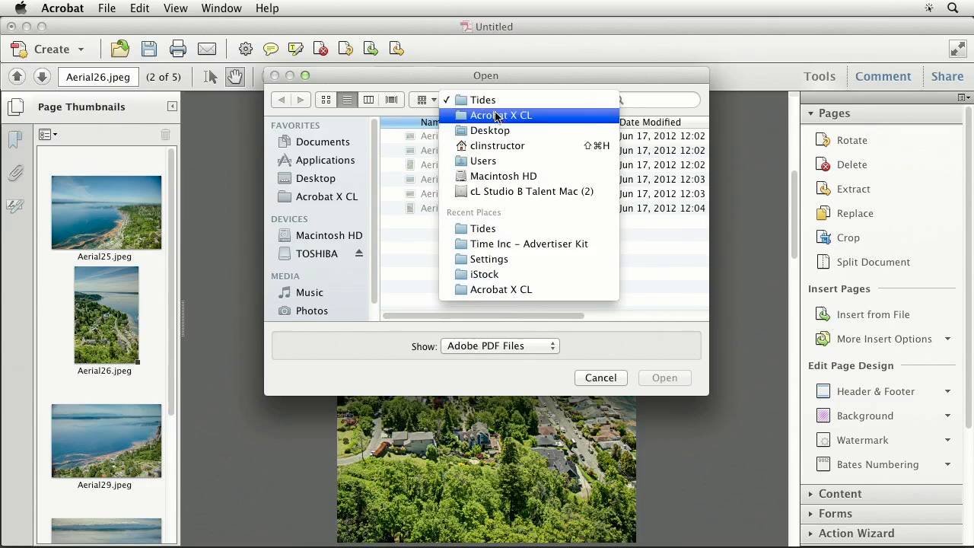
{"action": "left_click", "coordinate": [496, 116]}
{"action": "scroll", "coordinate": [532, 168], "scroll_direction": "down", "scroll_amount": 5}
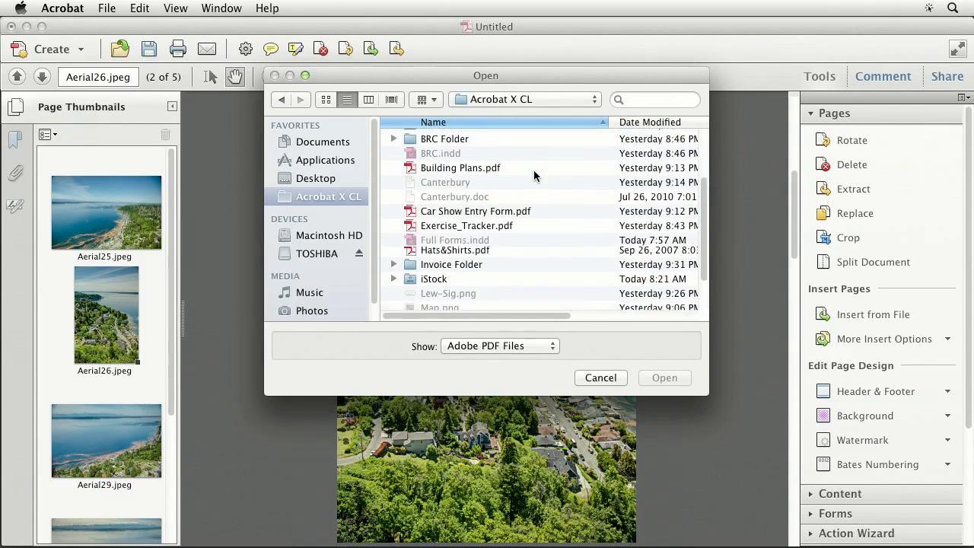
{"action": "double_click", "coordinate": [487, 143]}
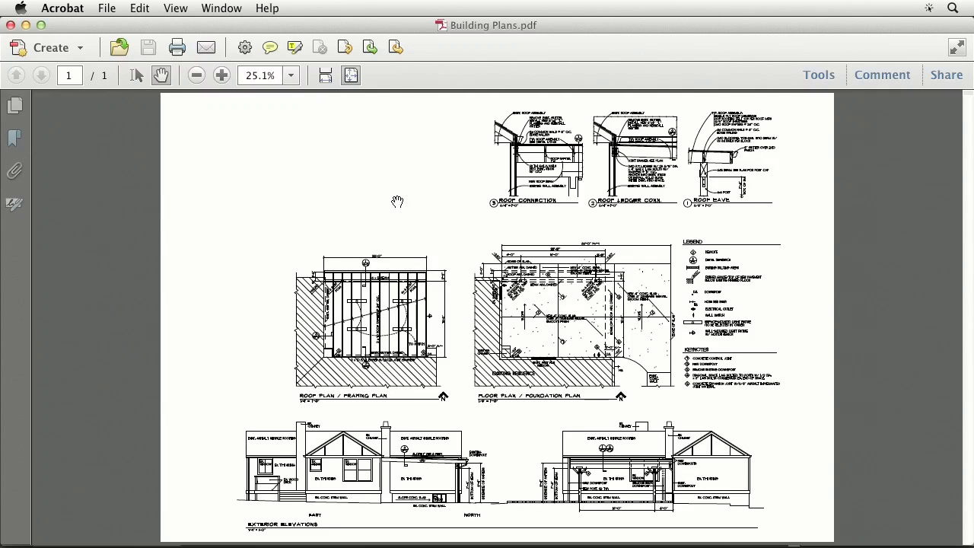
Mark a crop area of about 18.4 x 10.1 in around the floor plan, legend and keynotes with the Crop tool
{"action": "left_click", "coordinate": [825, 80]}
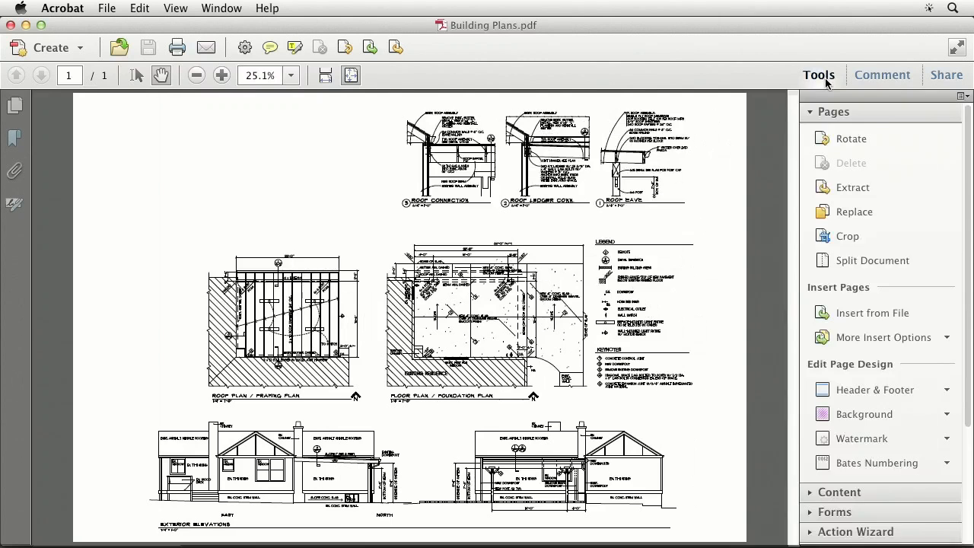
{"action": "left_click", "coordinate": [849, 239]}
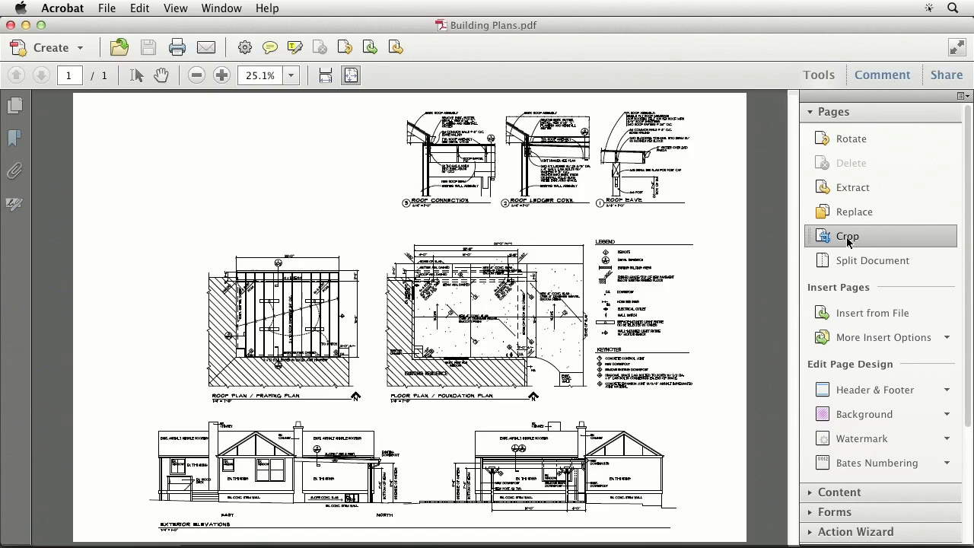
{"action": "left_click_drag", "start_coordinate": [372, 222], "coordinate": [717, 413]}
Review the page box types and crop margins, try setting all margins to zero, and cancel the Set Page Boxes settings
{"action": "double_click", "coordinate": [397, 241]}
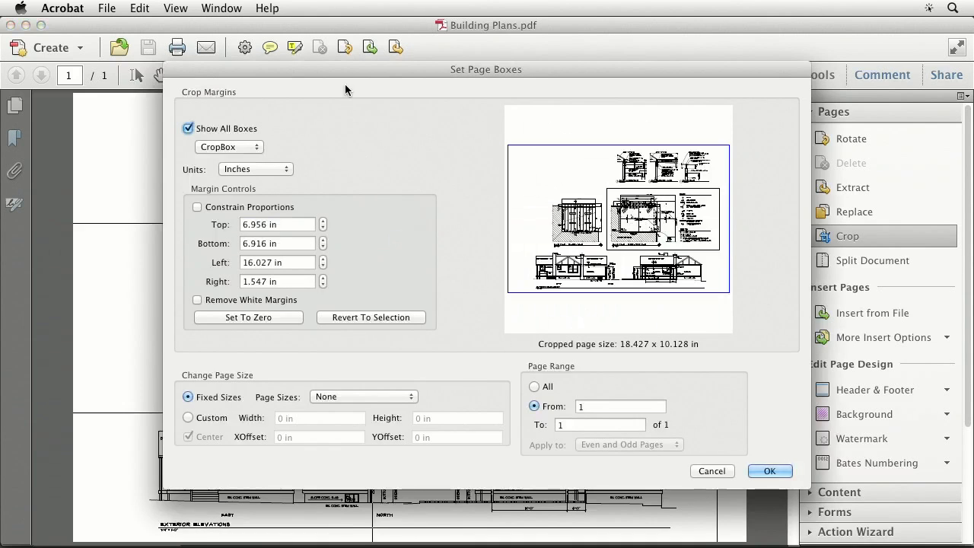
{"action": "left_click_drag", "start_coordinate": [342, 72], "coordinate": [308, 39]}
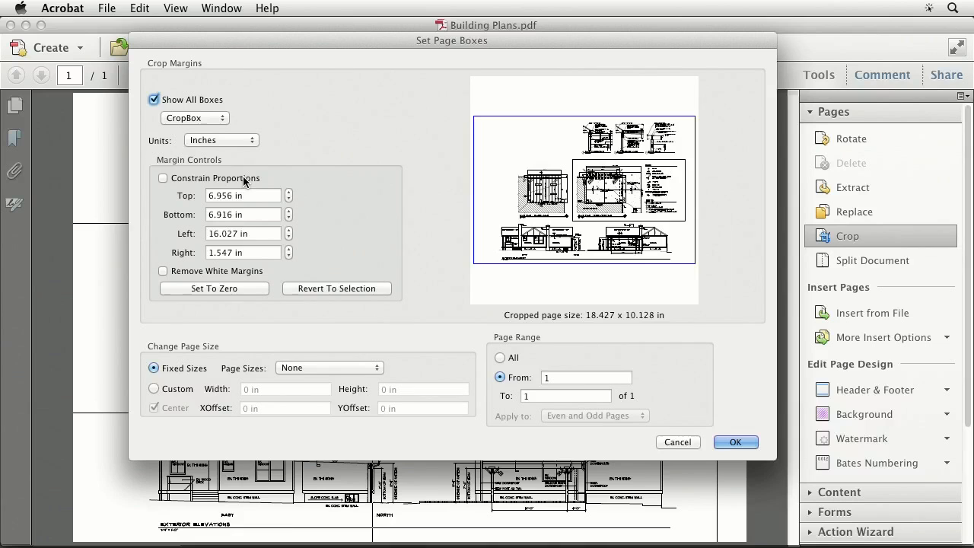
{"action": "left_click", "coordinate": [185, 120]}
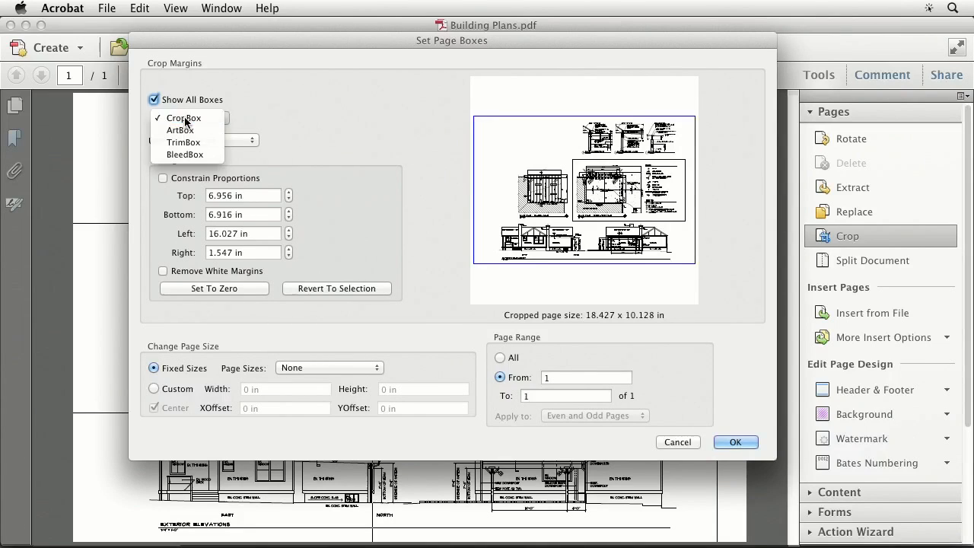
{"action": "left_click", "coordinate": [185, 119]}
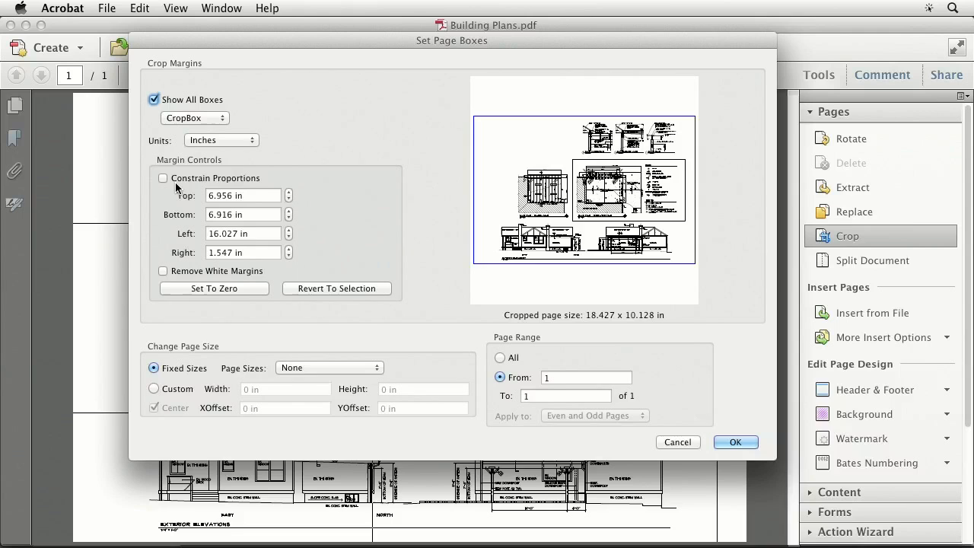
{"action": "left_click_drag", "start_coordinate": [248, 194], "coordinate": [205, 252]}
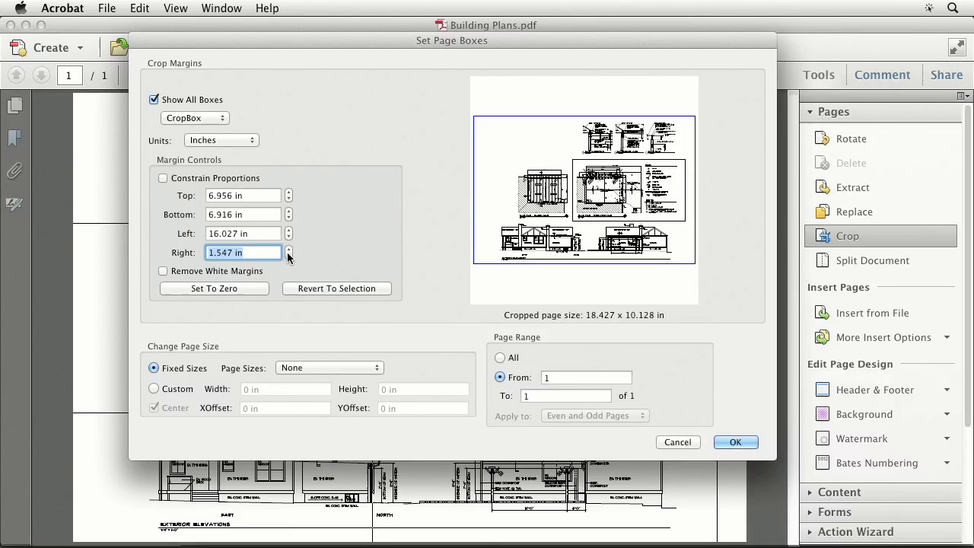
{"action": "left_click", "coordinate": [244, 291]}
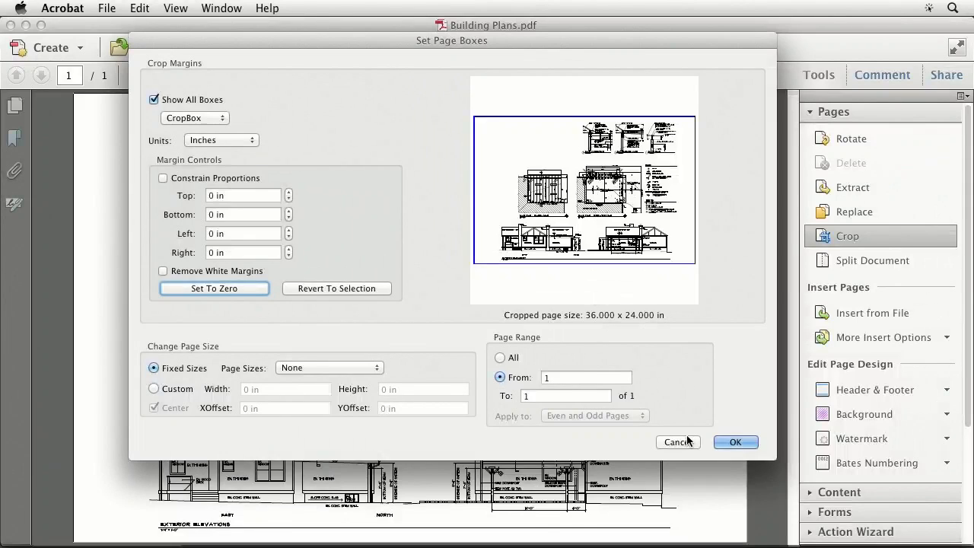
{"action": "left_click", "coordinate": [678, 442]}
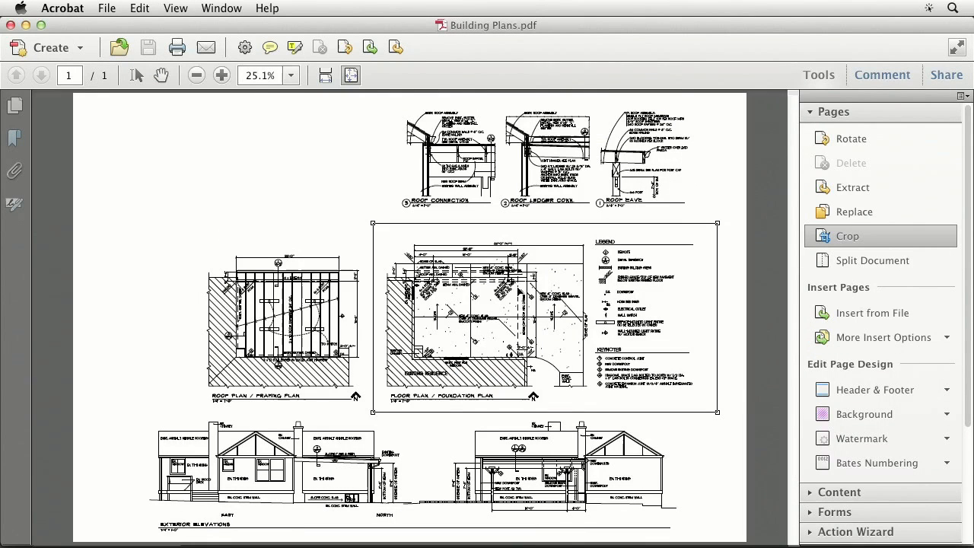
Check the fixed and custom page size options, then crop page 1 to the marked area with Fixed Sizes set to None
{"action": "double_click", "coordinate": [386, 233]}
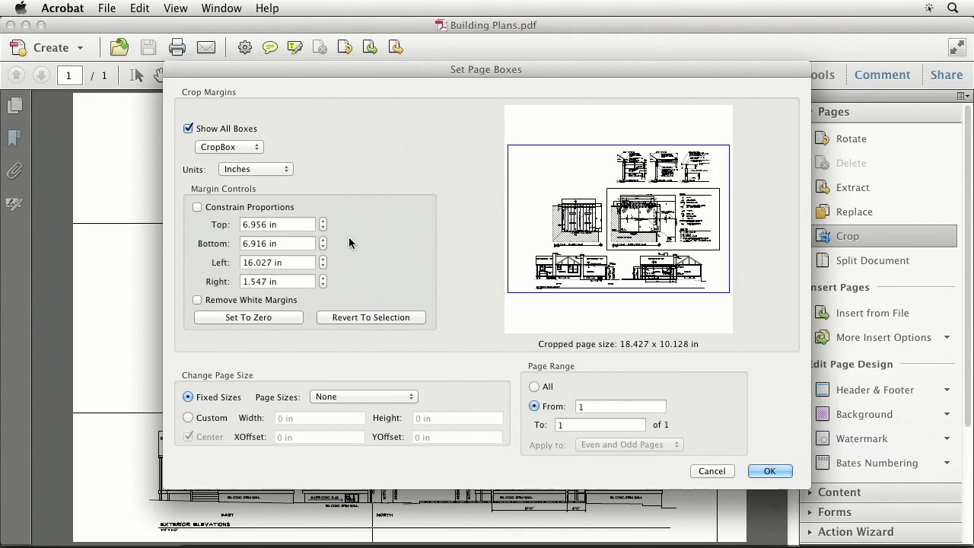
{"action": "left_click_drag", "start_coordinate": [364, 68], "coordinate": [350, 59]}
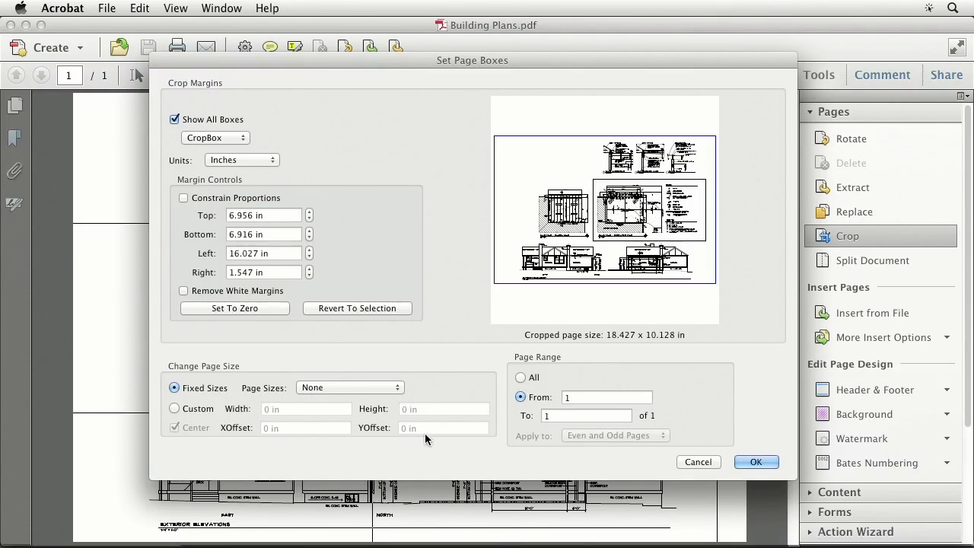
{"action": "left_click", "coordinate": [346, 388]}
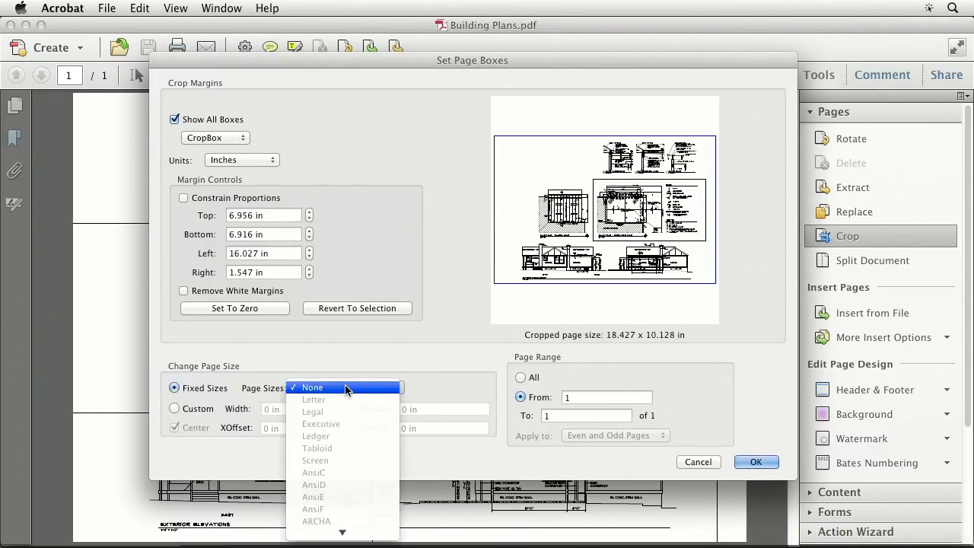
{"action": "left_click", "coordinate": [344, 371]}
{"action": "left_click", "coordinate": [174, 408]}
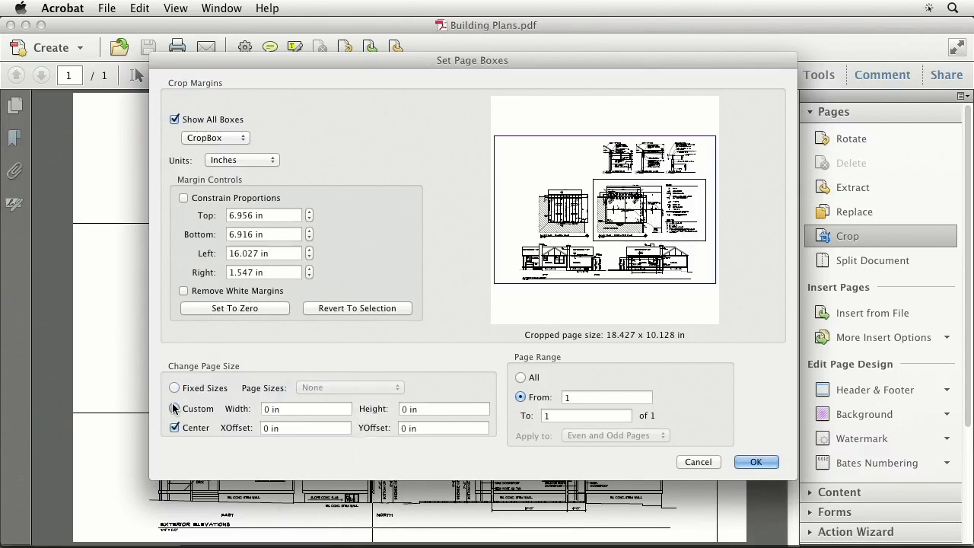
{"action": "left_click", "coordinate": [304, 409]}
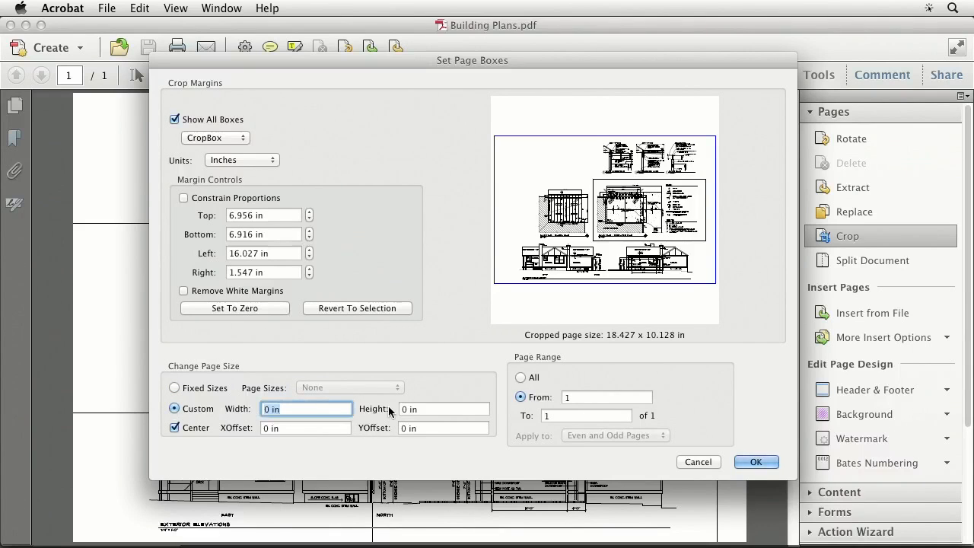
{"action": "left_click", "coordinate": [430, 411]}
{"action": "left_click", "coordinate": [289, 410]}
{"action": "left_click", "coordinate": [213, 390]}
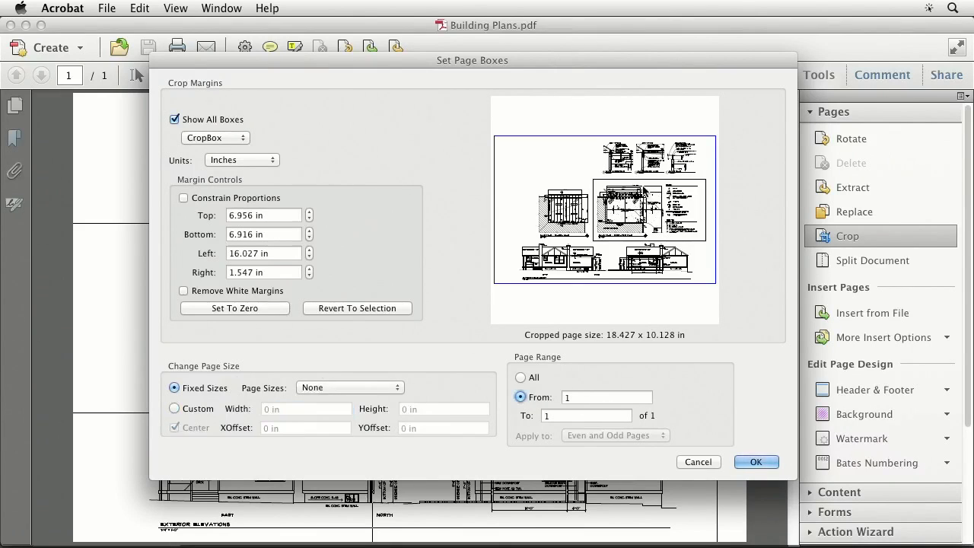
{"action": "left_click", "coordinate": [754, 462]}
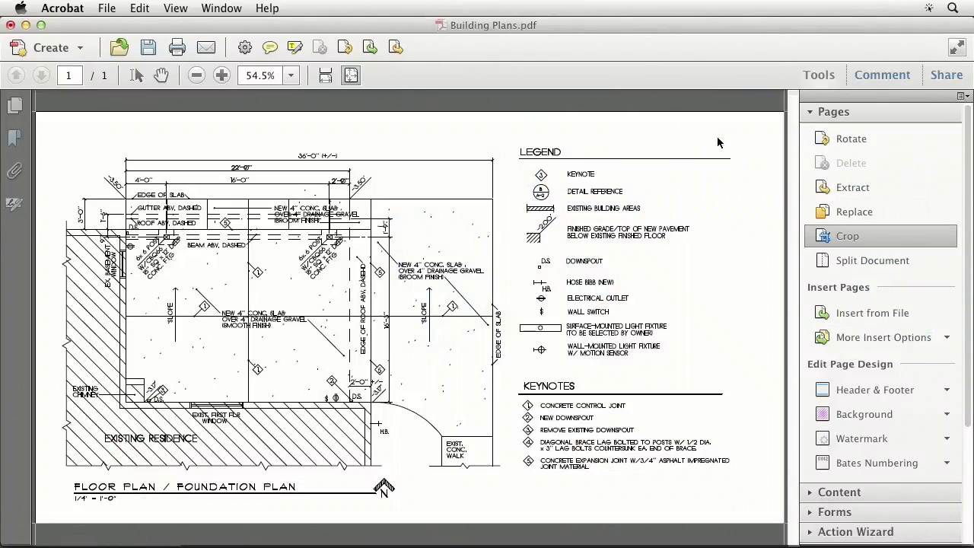
Restore the full page by setting all crop margins of page 1 to zero
{"action": "double_click", "coordinate": [723, 141]}
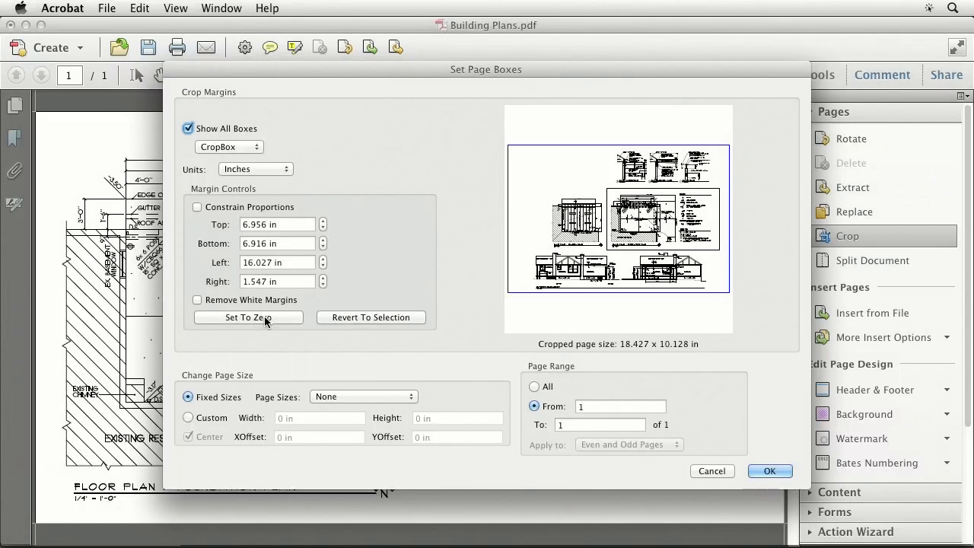
{"action": "left_click", "coordinate": [248, 317]}
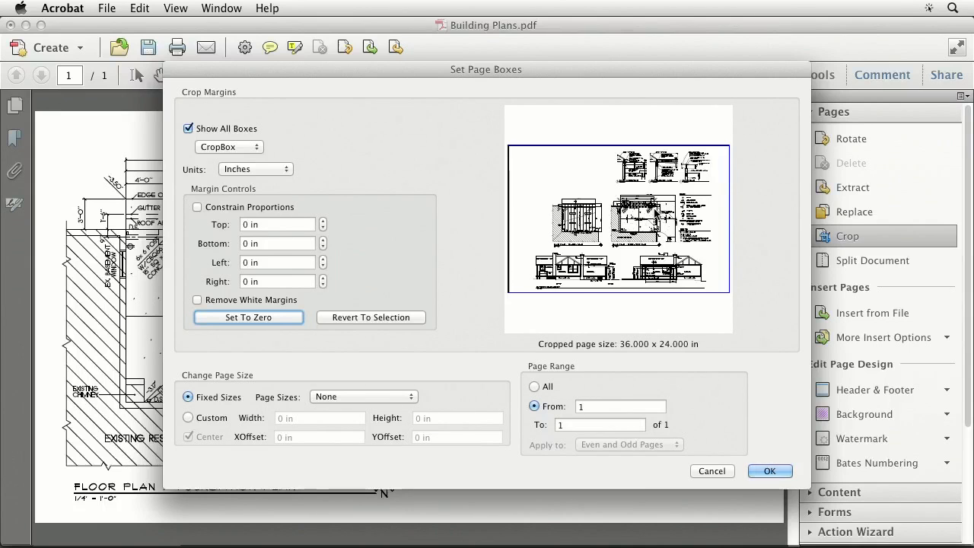
{"action": "left_click", "coordinate": [770, 471]}
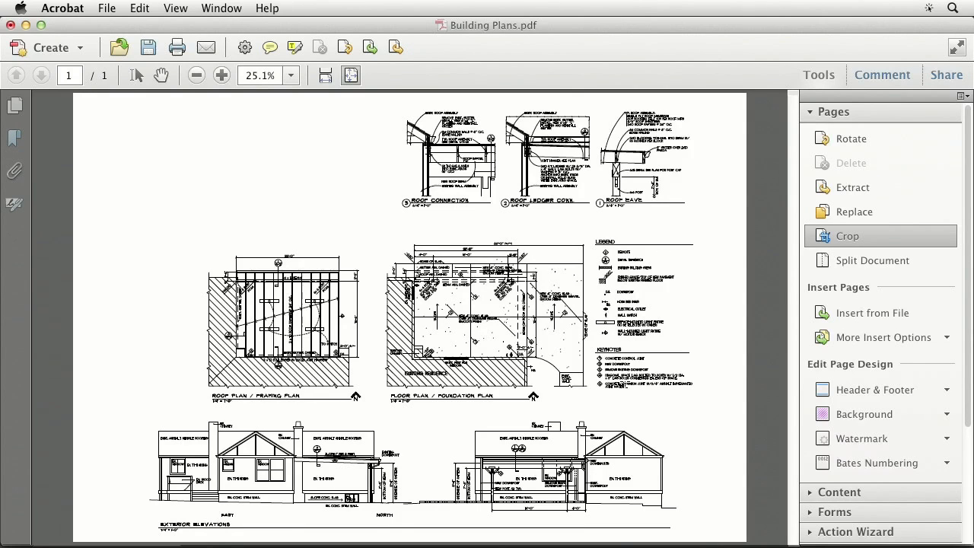
Review the page commands available for the building plan's page thumbnail, then hide the thumbnails again
{"action": "left_click", "coordinate": [16, 106]}
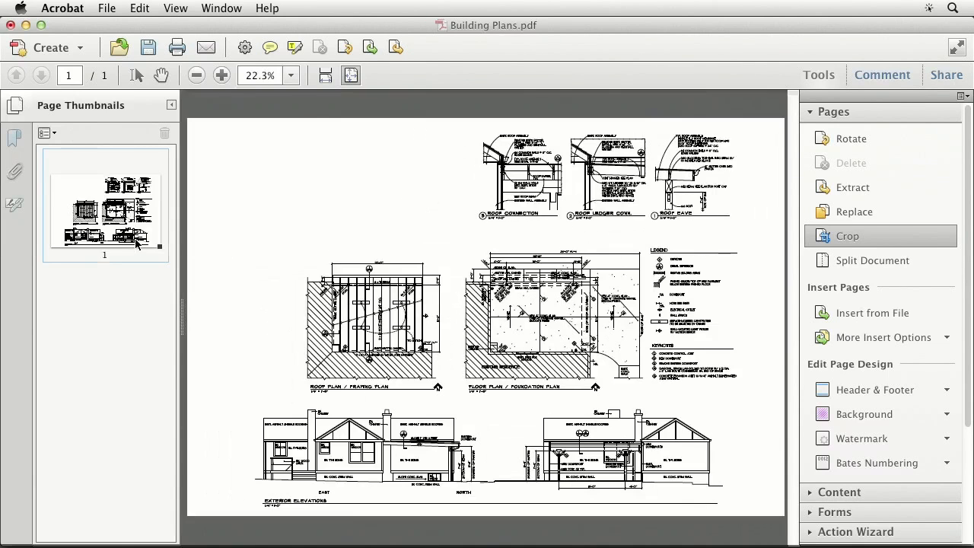
{"action": "left_click", "coordinate": [53, 134]}
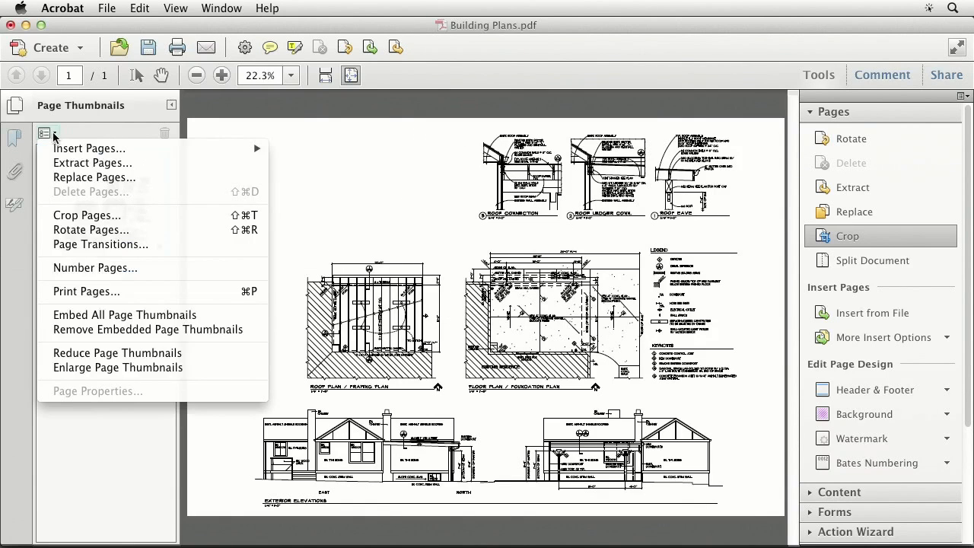
{"action": "left_click", "coordinate": [93, 128]}
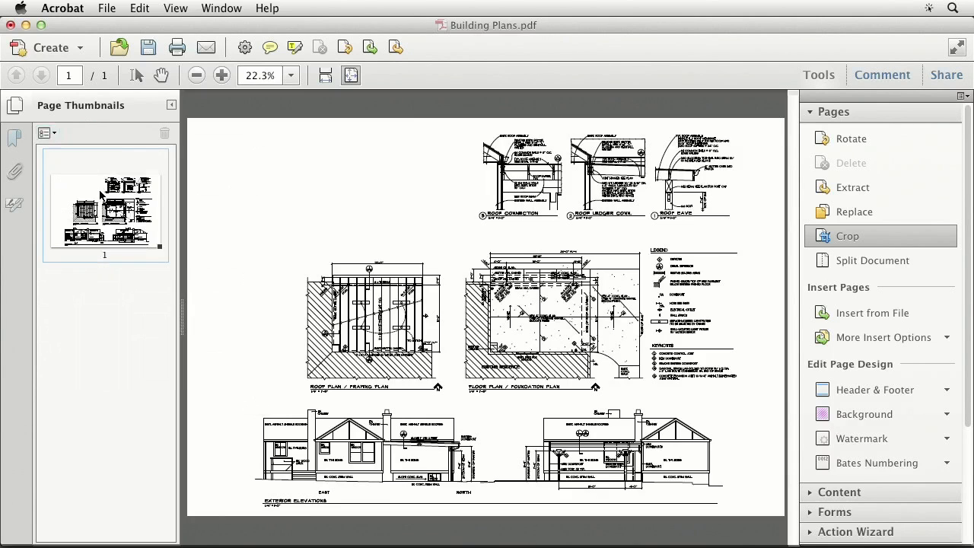
{"action": "left_click", "coordinate": [171, 105]}
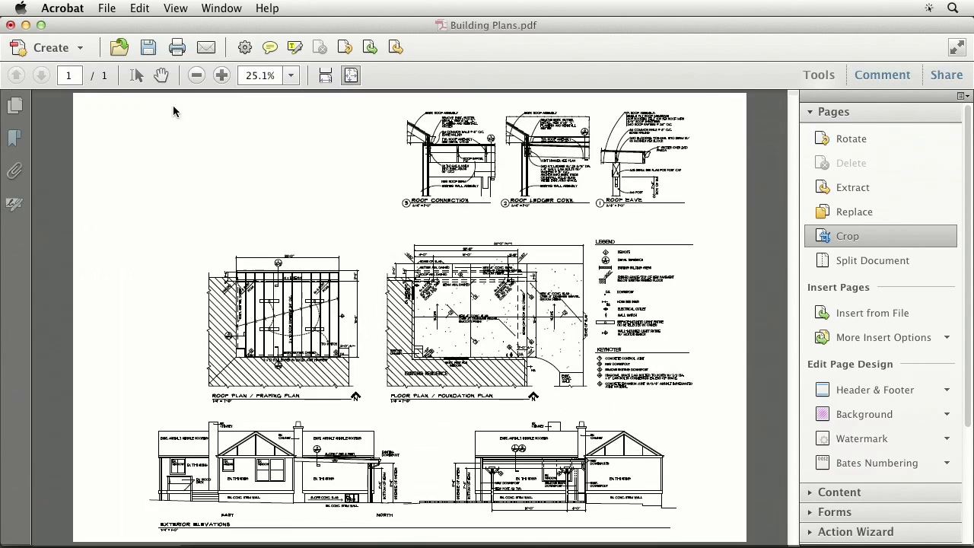
Show the page thumbnails and duplicate the building plan page twice for three identical pages
{"action": "left_click", "coordinate": [15, 106]}
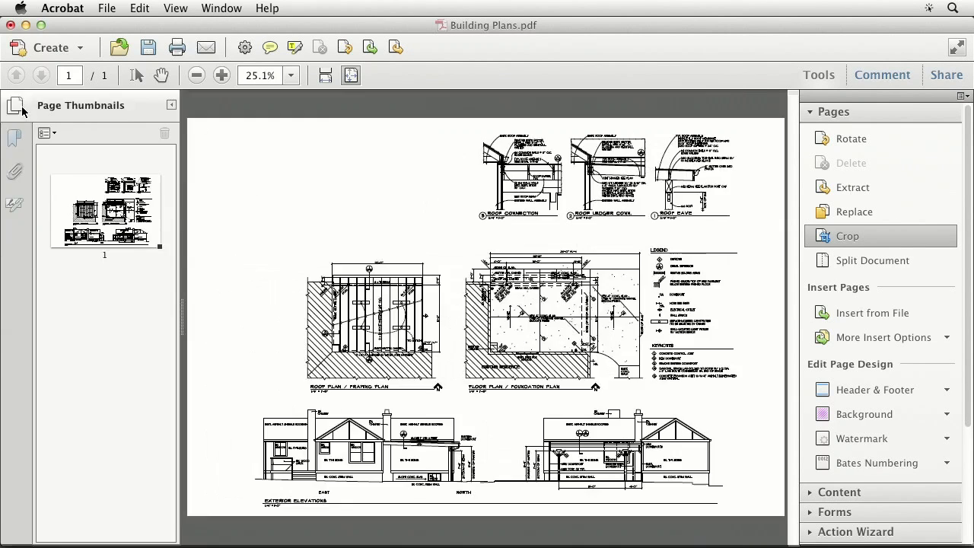
{"action": "left_click_drag", "start_coordinate": [122, 236], "coordinate": [110, 335]}
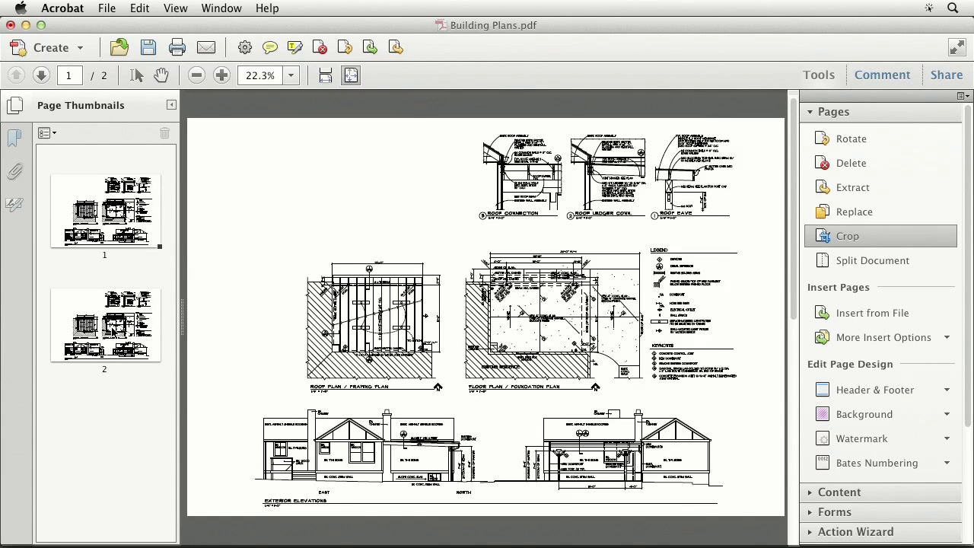
{"action": "key", "text": "super+z"}
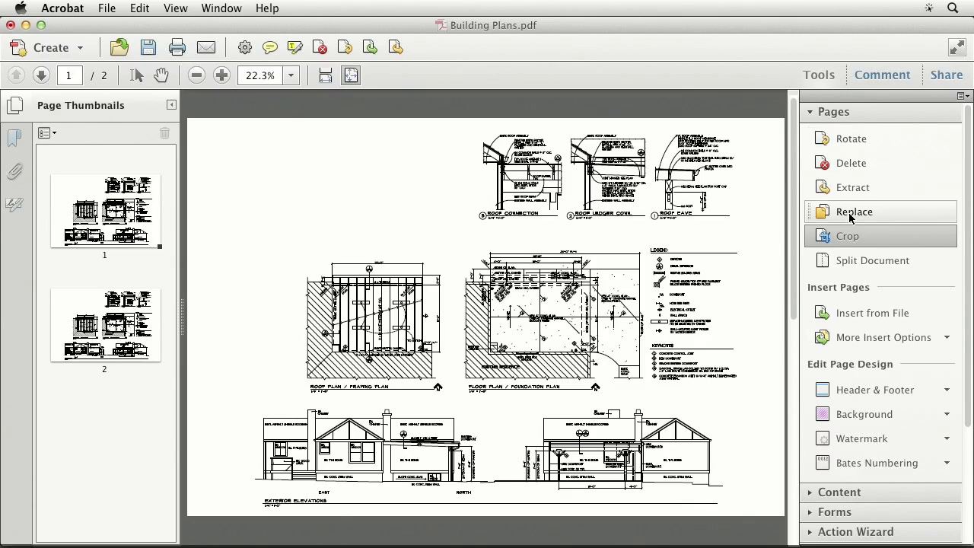
{"action": "left_click", "coordinate": [63, 238]}
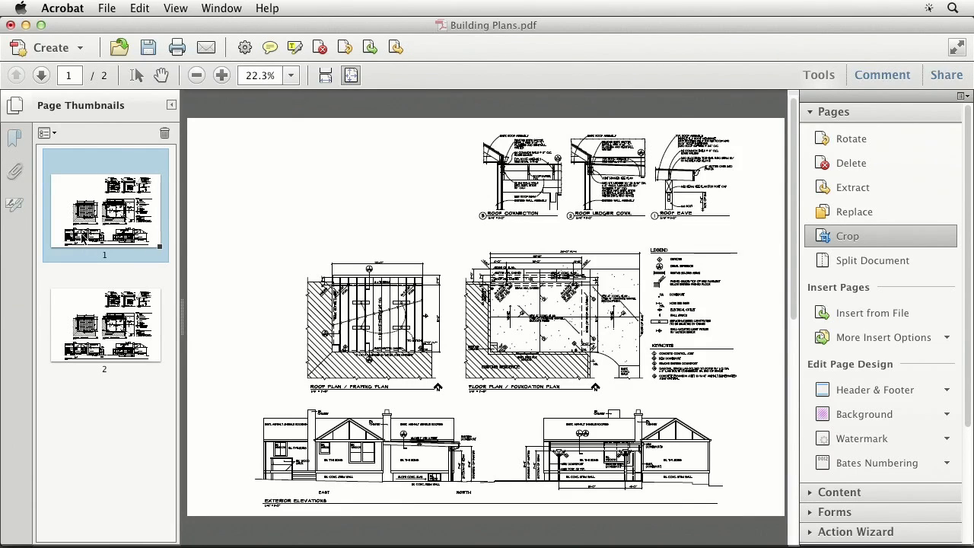
{"action": "left_click", "coordinate": [105, 337]}
{"action": "key", "text": "alt"}
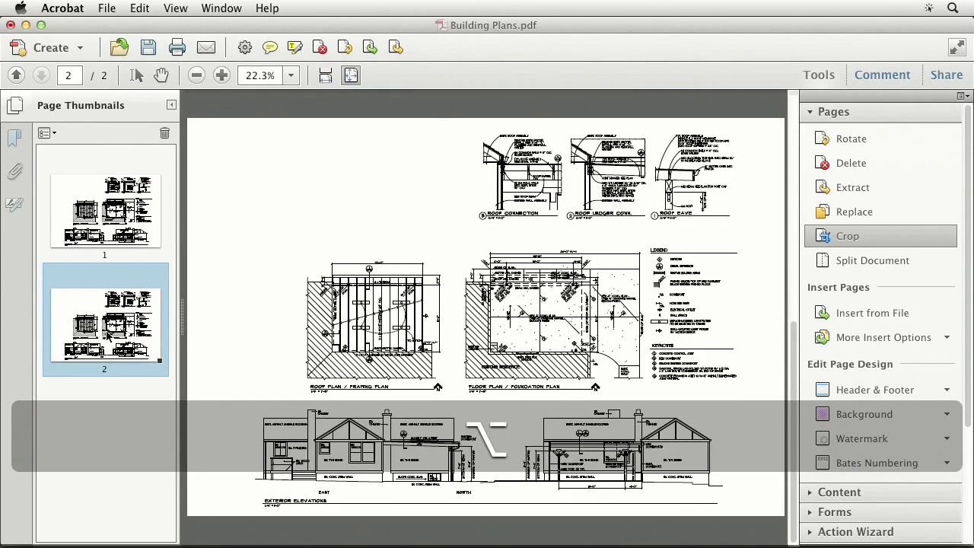
{"action": "left_click_drag", "start_coordinate": [113, 335], "coordinate": [110, 430]}
{"action": "left_click", "coordinate": [112, 239]}
{"action": "left_click", "coordinate": [114, 327]}
{"action": "left_click", "coordinate": [114, 413]}
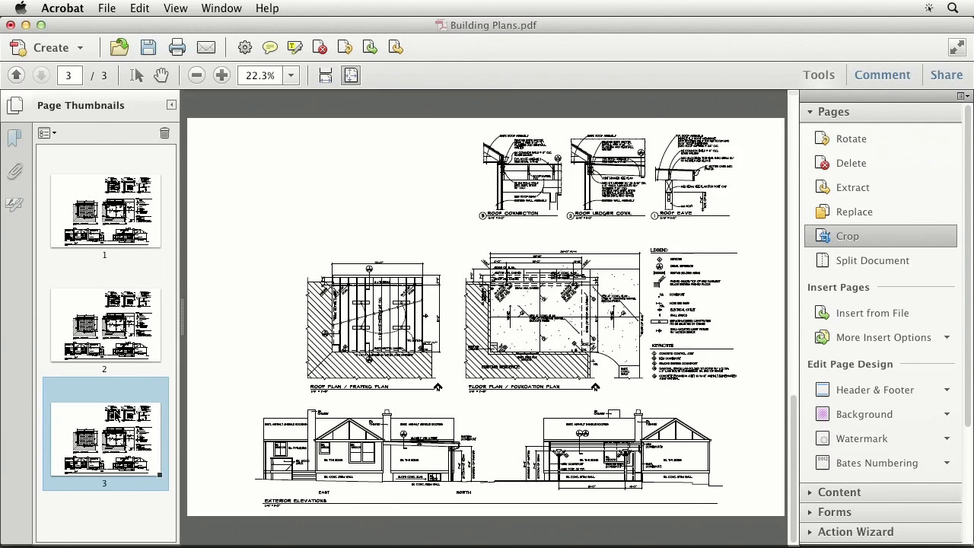
Crop page 1 to the Roof Connection detail, about 5.7 x 5.8 inches
{"action": "left_click", "coordinate": [112, 203]}
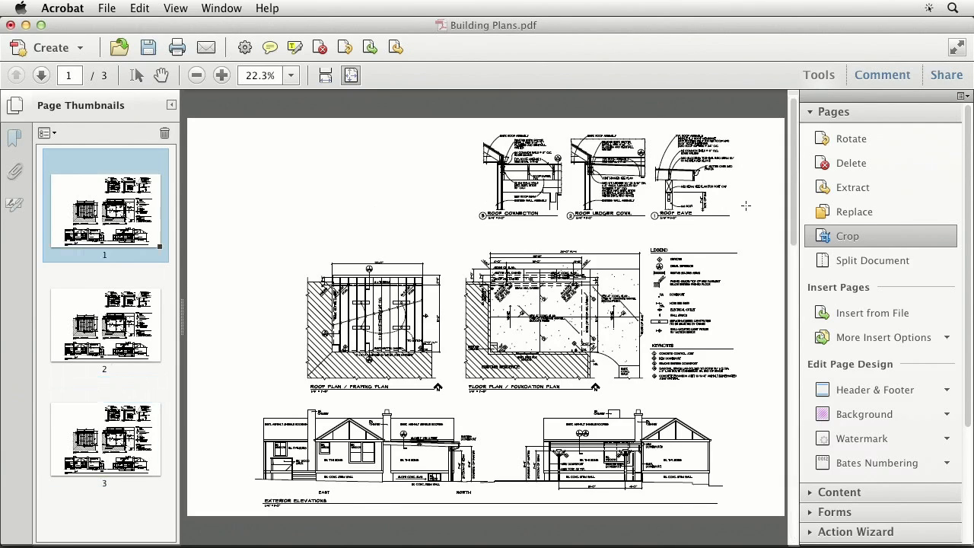
{"action": "left_click_drag", "start_coordinate": [470, 124], "coordinate": [566, 220]}
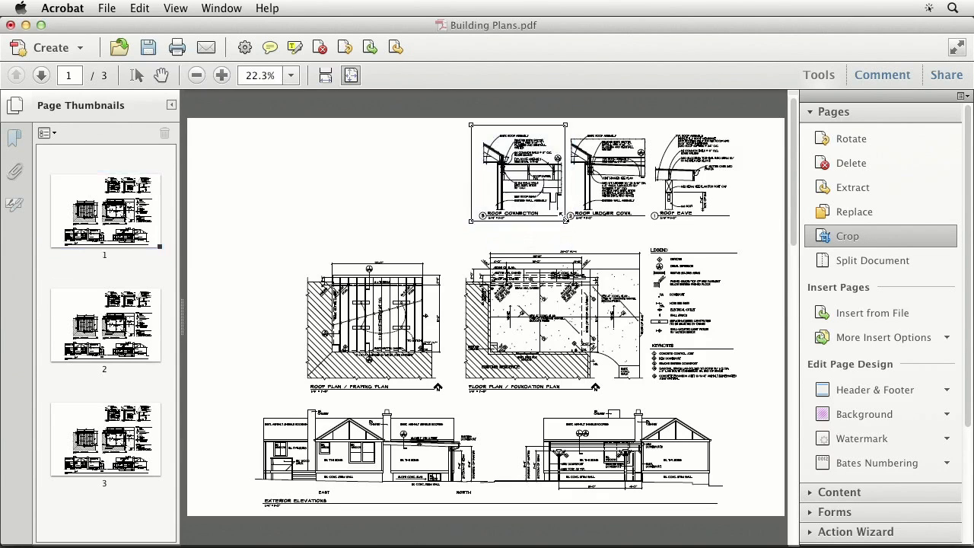
{"action": "double_click", "coordinate": [546, 177]}
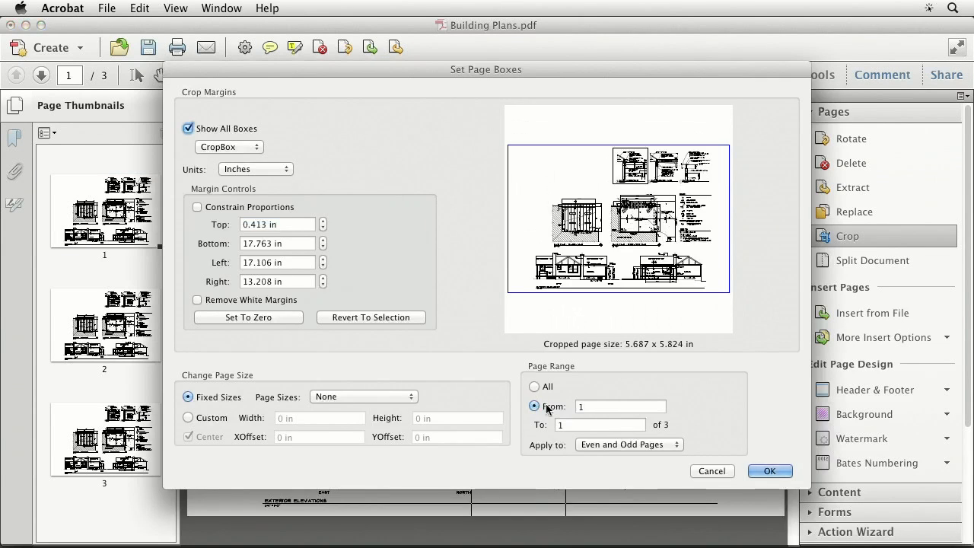
{"action": "left_click", "coordinate": [768, 471]}
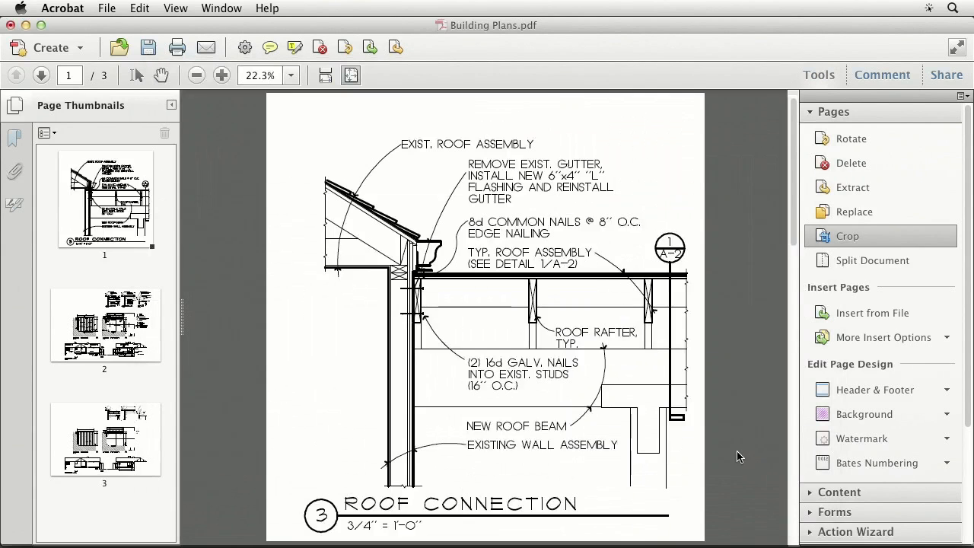
Crop page 2 to the Floor Plan / Foundation Plan with its legend and keynotes, about 18.3 x 10 inches
{"action": "left_click", "coordinate": [145, 317]}
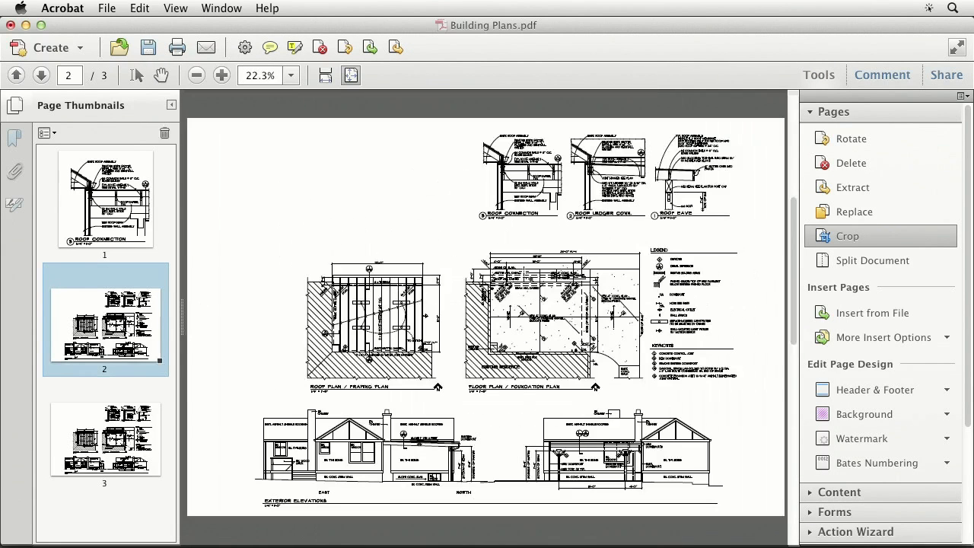
{"action": "left_click_drag", "start_coordinate": [453, 237], "coordinate": [756, 404]}
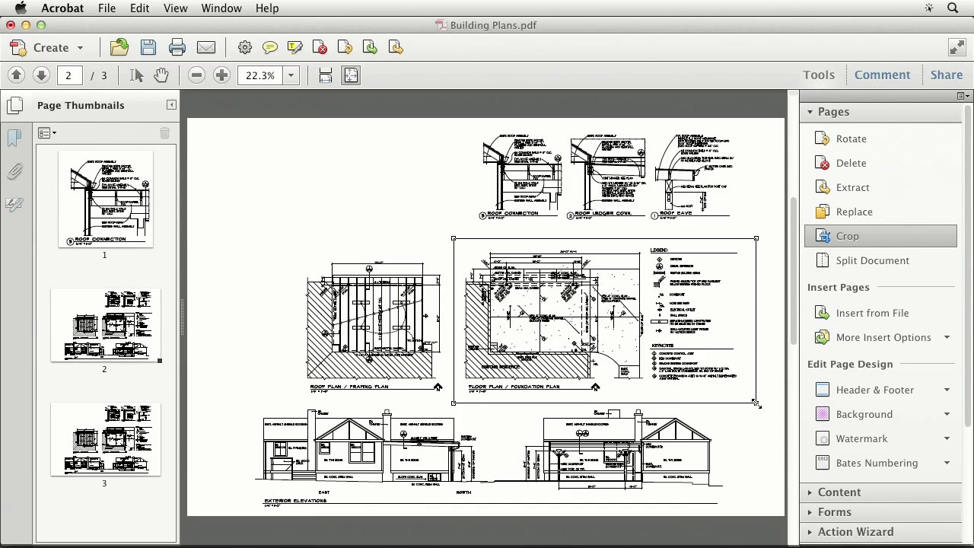
{"action": "double_click", "coordinate": [724, 300]}
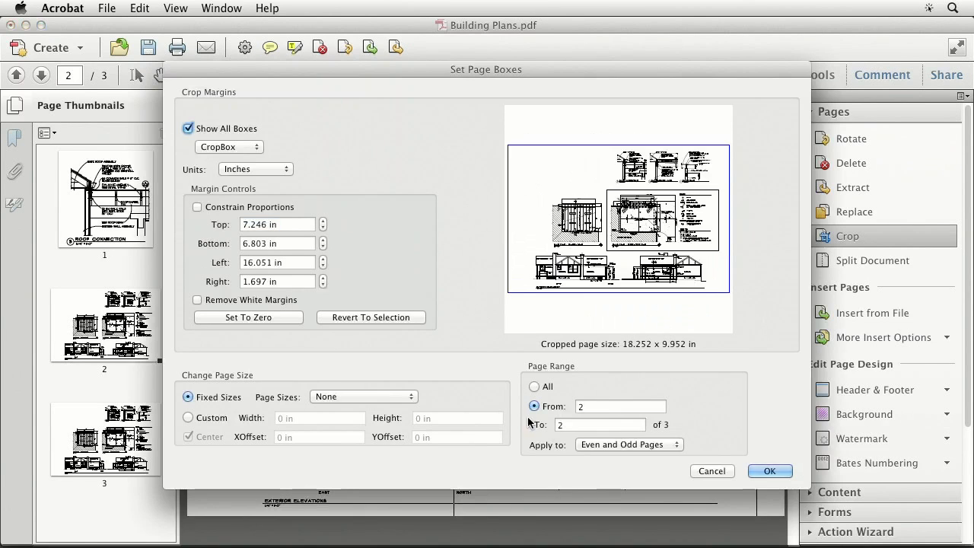
{"action": "left_click", "coordinate": [771, 471]}
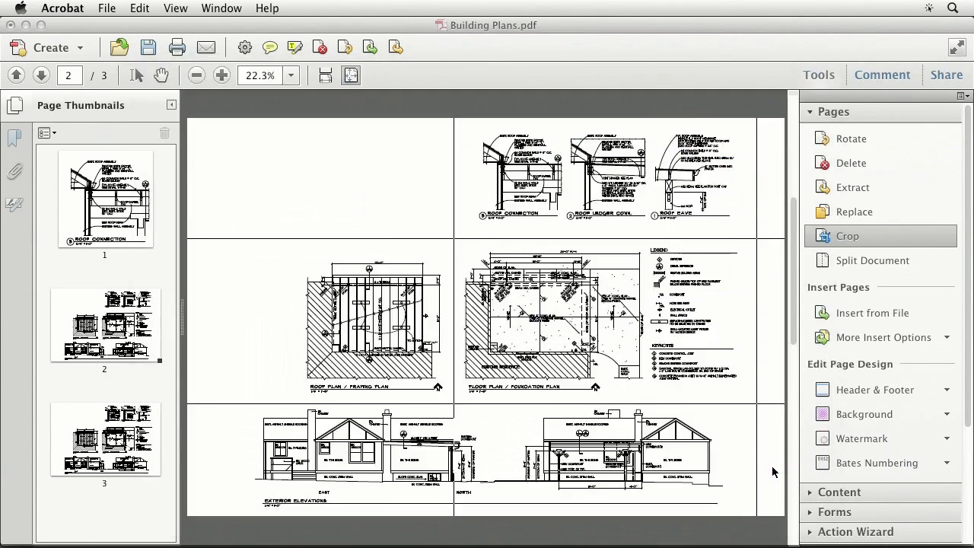
Crop page 3 to the Roof Plan / Framing Plan, about 9.6 x 9 inches, and view each of the three cropped pages
{"action": "left_click", "coordinate": [100, 455]}
{"action": "mouse_move", "coordinate": [296, 253]}
{"action": "left_mouse_down"}
{"action": "mouse_move", "coordinate": [454, 411]}
{"action": "mouse_move", "coordinate": [455, 402]}
{"action": "left_mouse_up"}
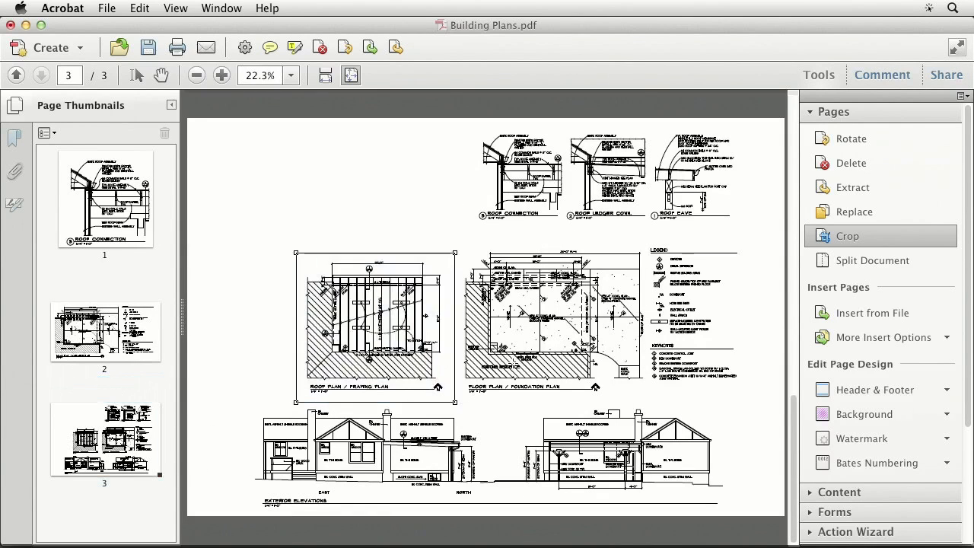
{"action": "double_click", "coordinate": [438, 348]}
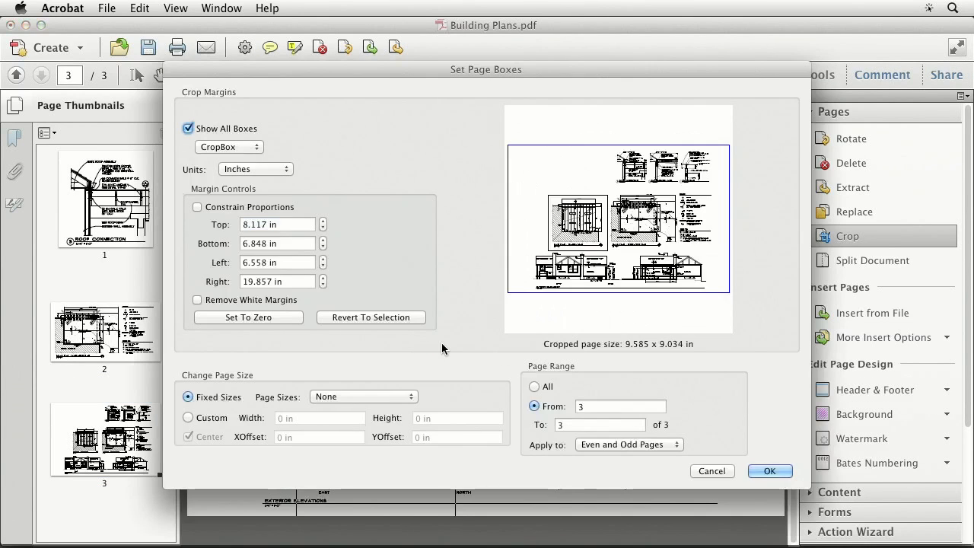
{"action": "left_click", "coordinate": [769, 472]}
{"action": "left_click", "coordinate": [142, 202]}
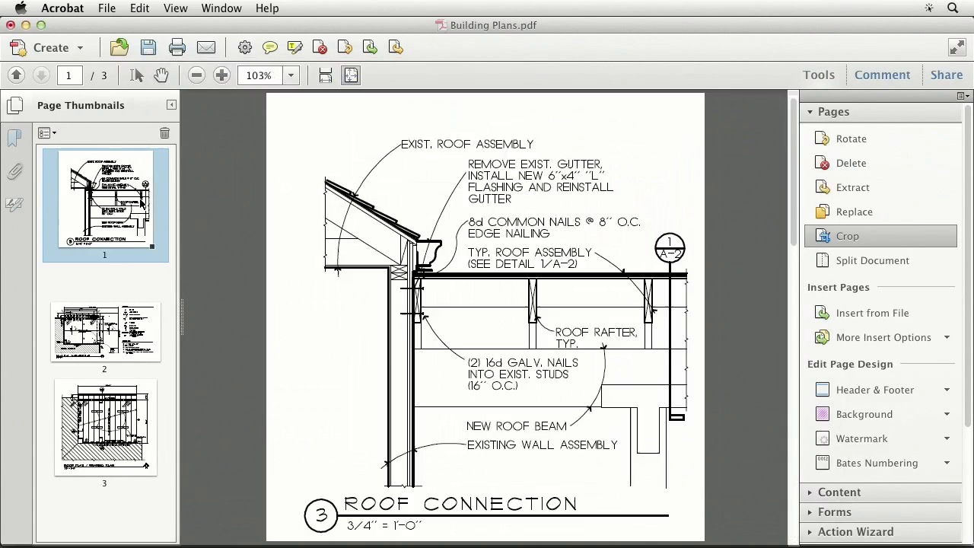
{"action": "left_click", "coordinate": [102, 325]}
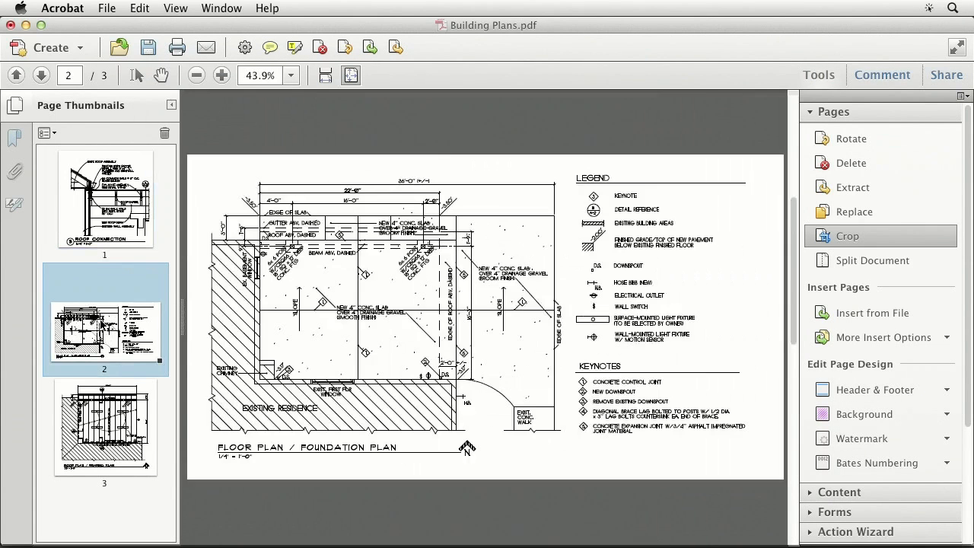
{"action": "left_click", "coordinate": [99, 420]}
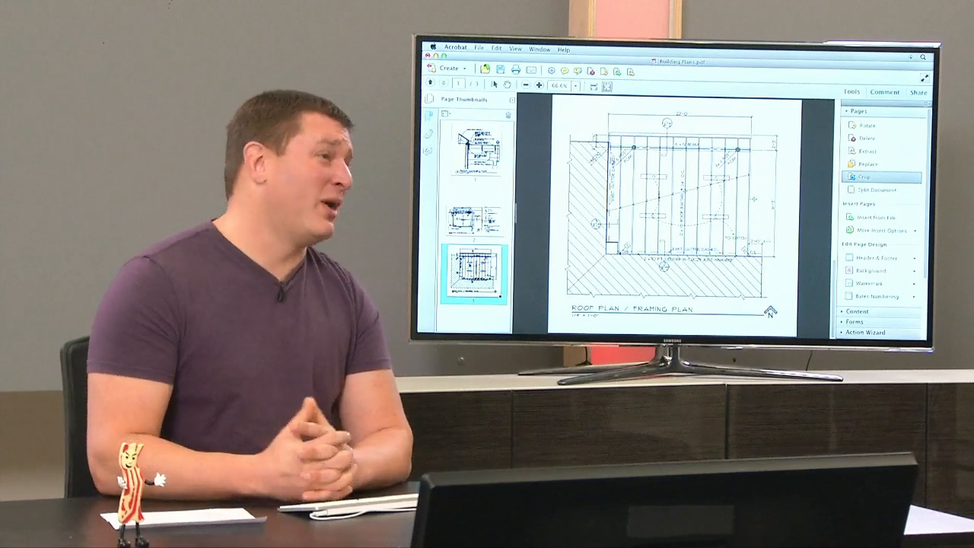
Review the thumbnail options and the Replace command's file selection for page 2, then cancel the replacement
{"action": "key", "text": "Up"}
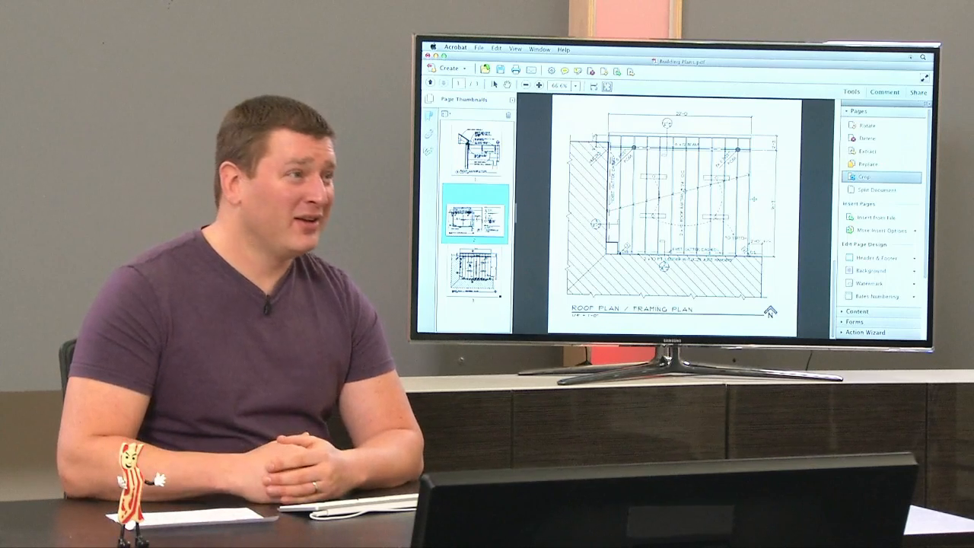
{"action": "left_click", "coordinate": [446, 114]}
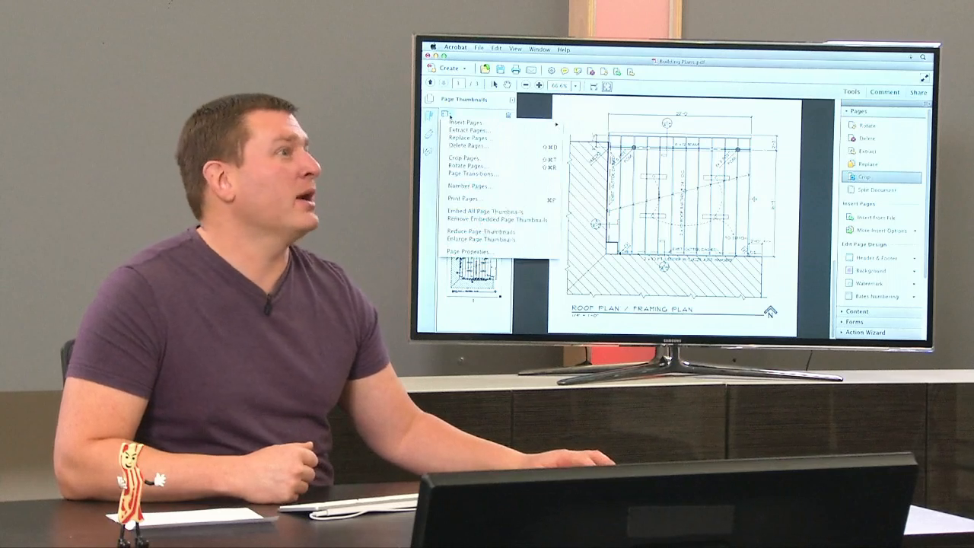
{"action": "left_click", "coordinate": [450, 116]}
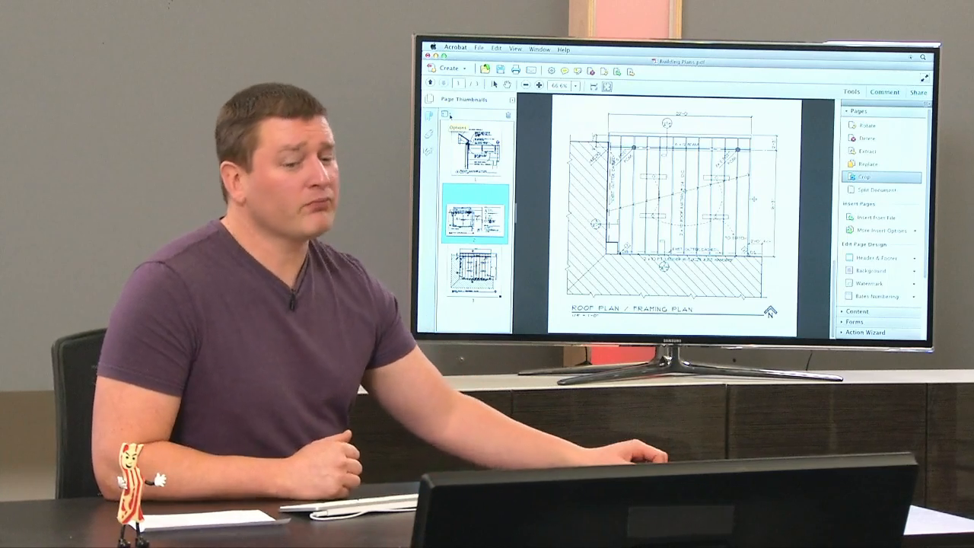
{"action": "left_click", "coordinate": [850, 164]}
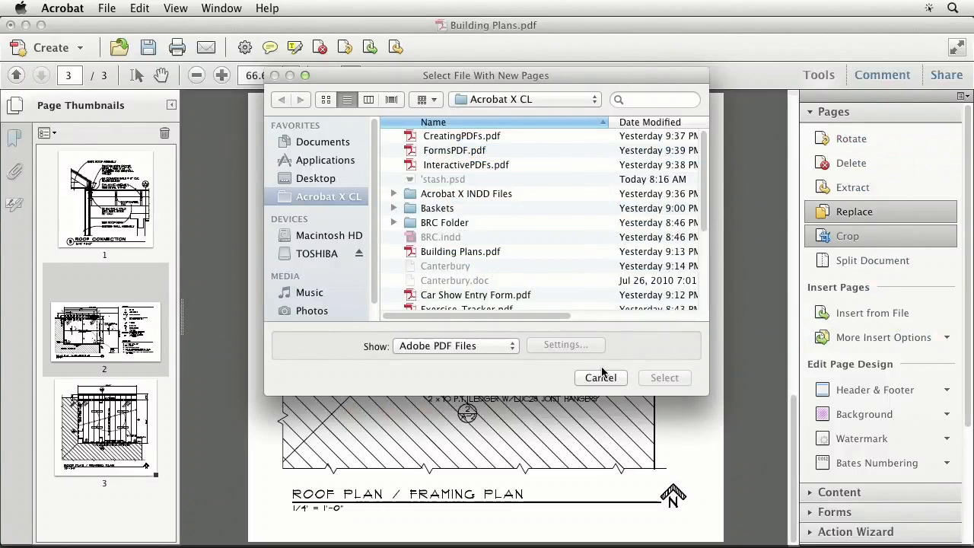
{"action": "left_click", "coordinate": [600, 376]}
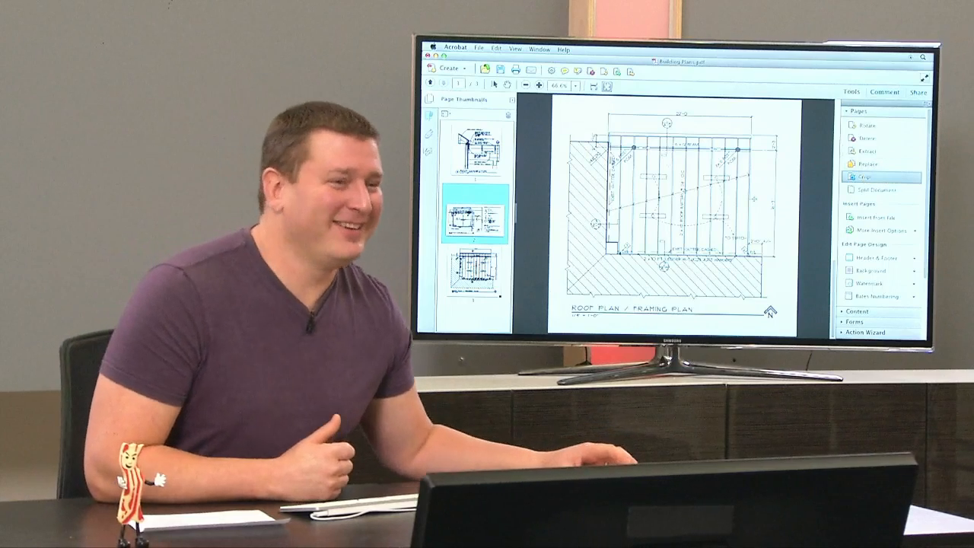
Check the file types available for insertion, insert CreatingPDFs.pdf after the last page, and look through the added page thumbnails
{"action": "left_click", "coordinate": [873, 219]}
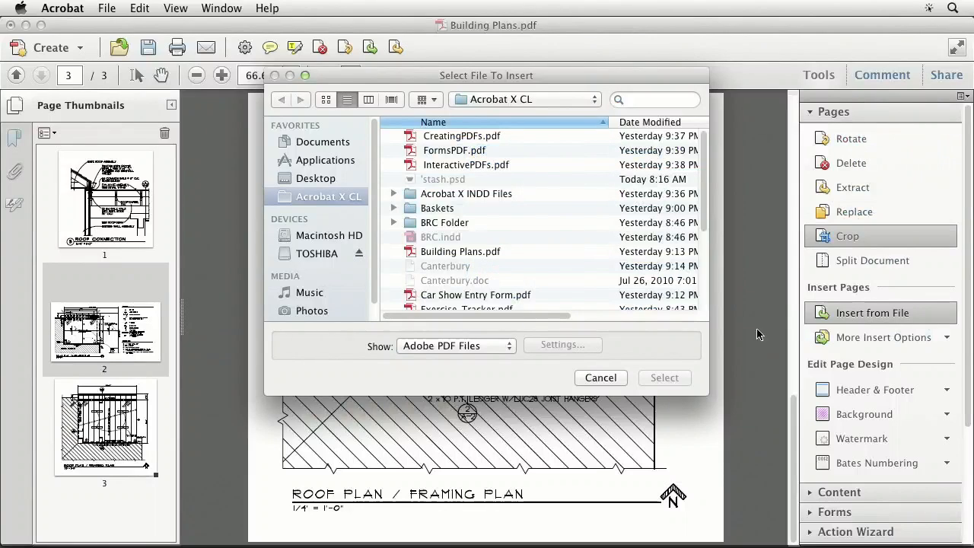
{"action": "left_click", "coordinate": [488, 347]}
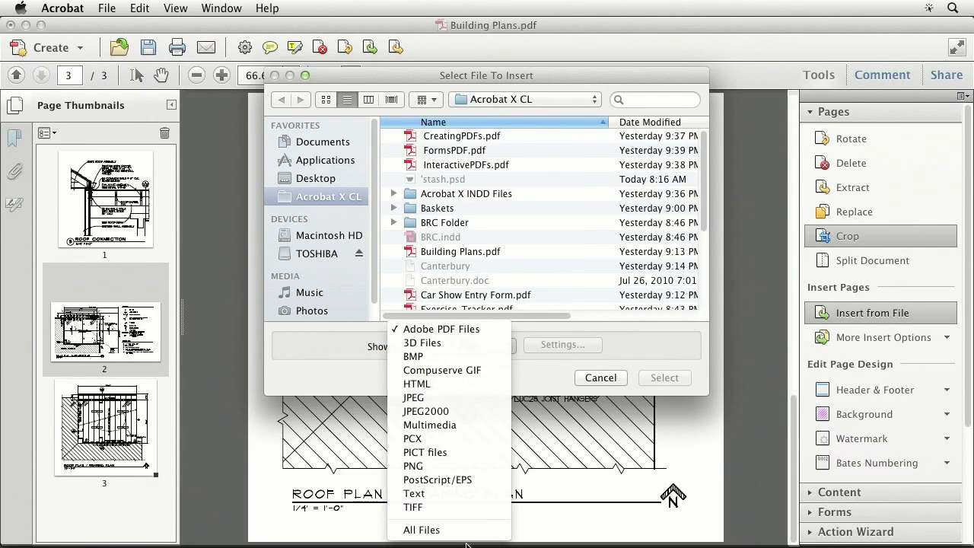
{"action": "left_click", "coordinate": [532, 369]}
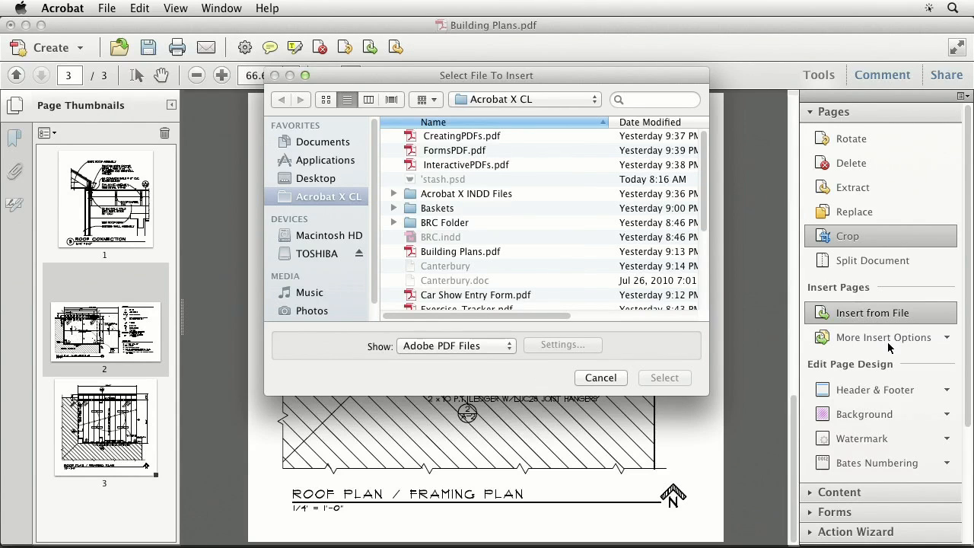
{"action": "left_click", "coordinate": [484, 137]}
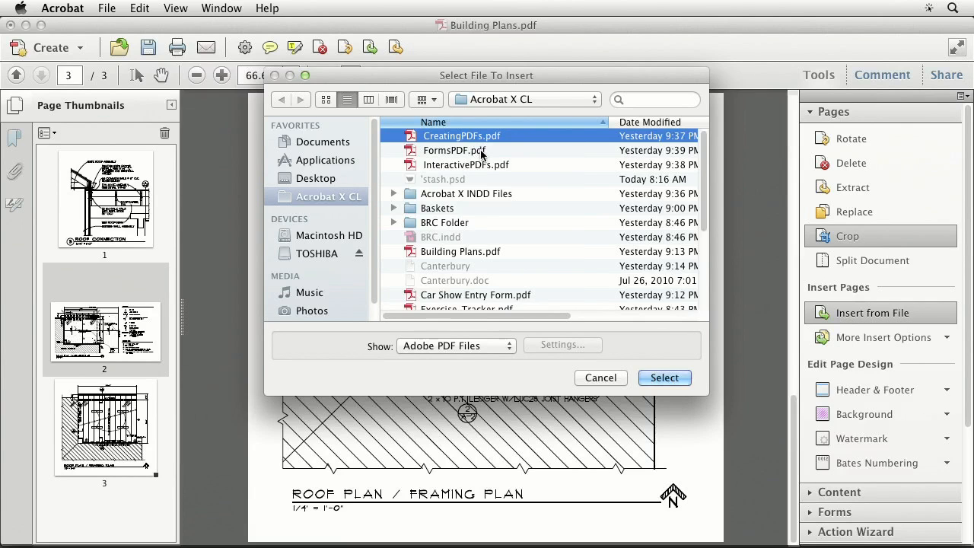
{"action": "left_click", "coordinate": [664, 379]}
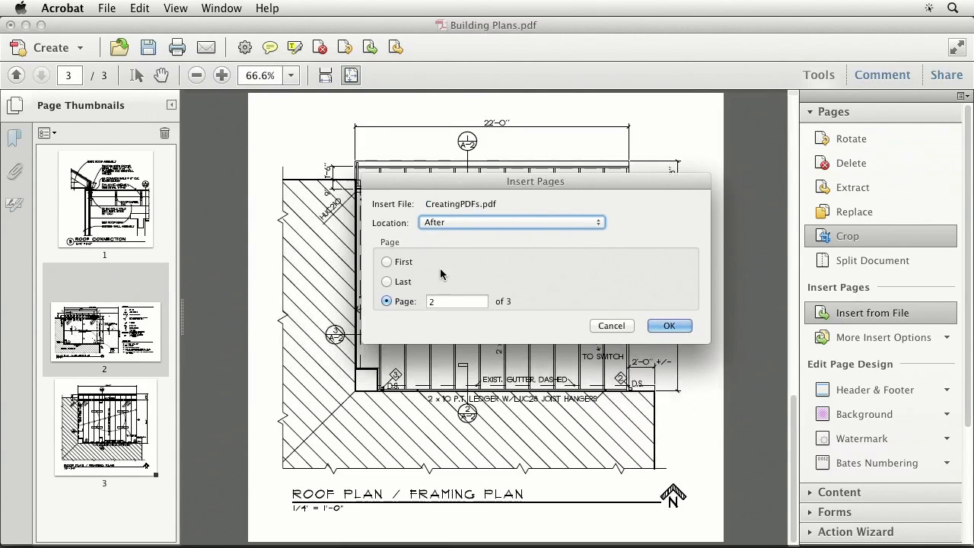
{"action": "left_click", "coordinate": [458, 222]}
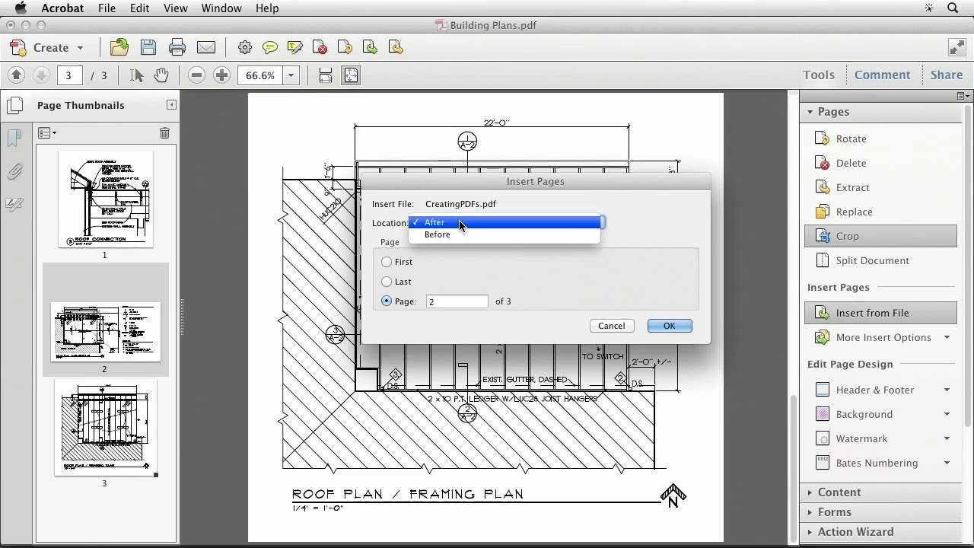
{"action": "left_click", "coordinate": [435, 221]}
{"action": "left_click", "coordinate": [387, 282]}
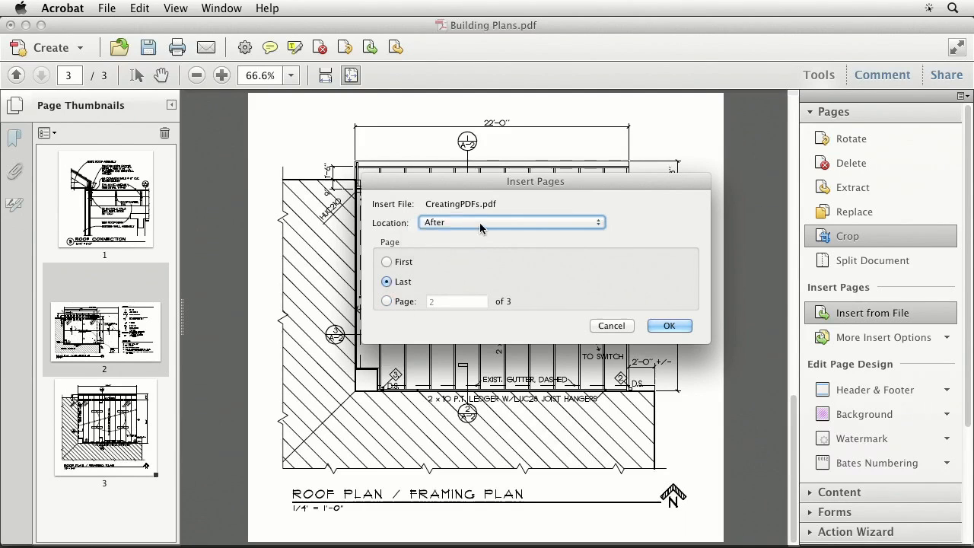
{"action": "left_click", "coordinate": [675, 325]}
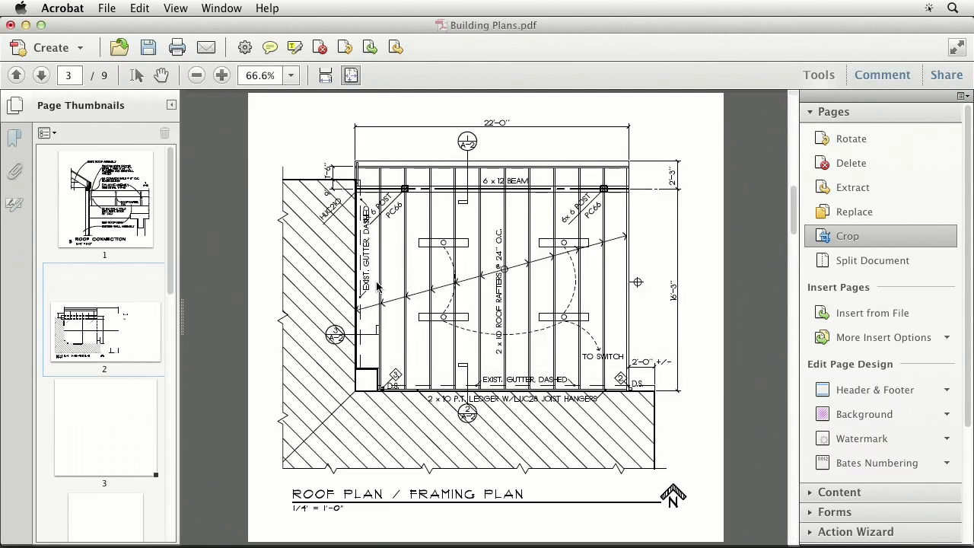
{"action": "scroll", "coordinate": [120, 389], "scroll_direction": "down", "scroll_amount": 5}
{"action": "scroll", "coordinate": [121, 382], "scroll_direction": "down", "scroll_amount": 5}
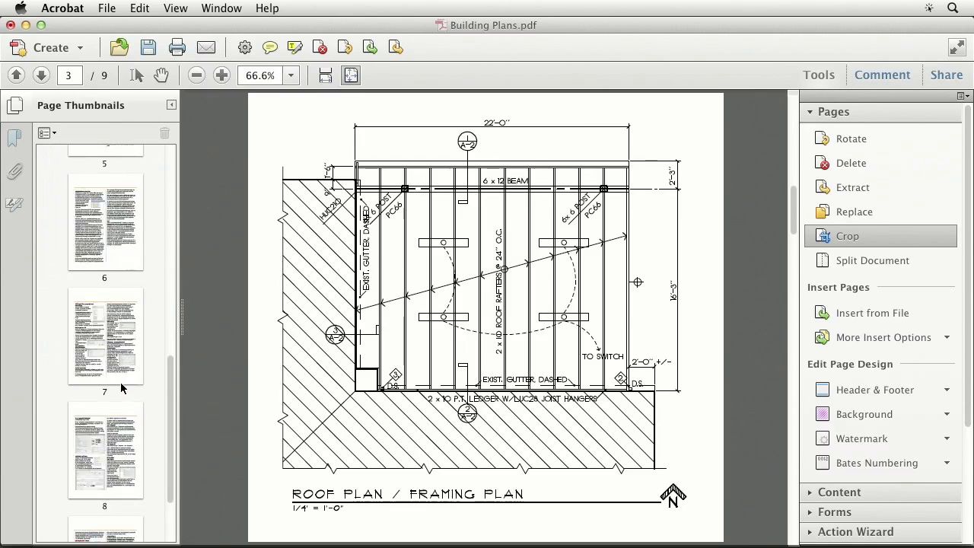
{"action": "scroll", "coordinate": [121, 382], "scroll_direction": "up", "scroll_amount": 6}
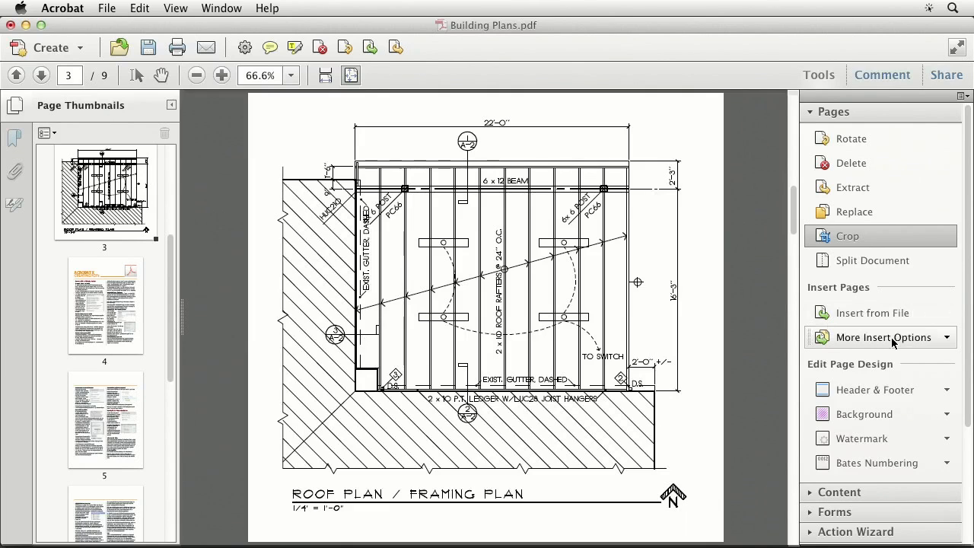
Check the additional page insertion options and insert a blank page after the last page of the document
{"action": "left_click", "coordinate": [945, 339]}
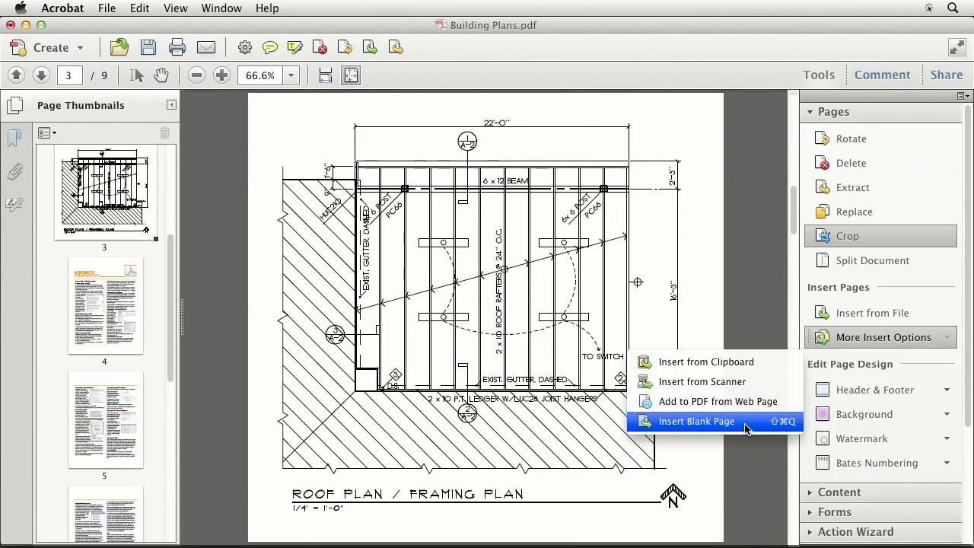
{"action": "left_click", "coordinate": [105, 8]}
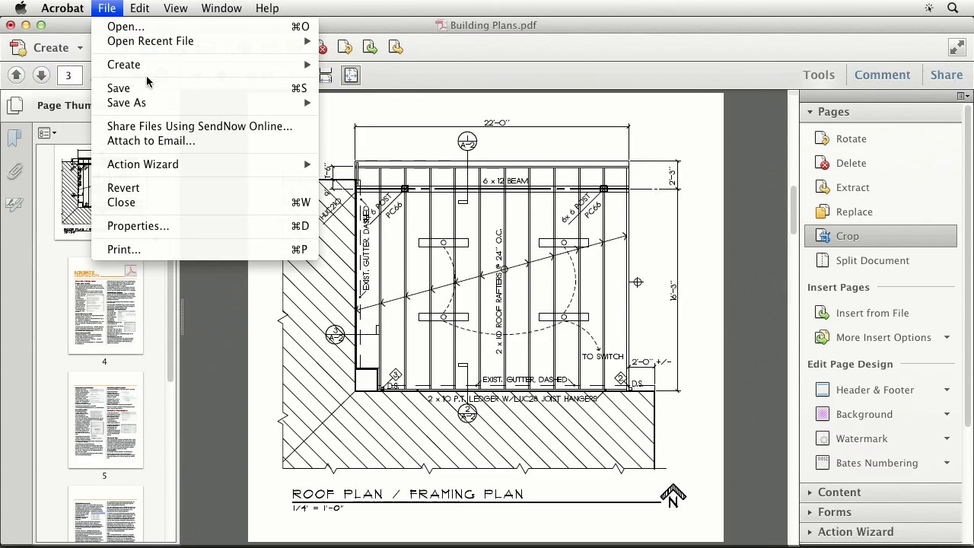
{"action": "left_click", "coordinate": [938, 343]}
{"action": "left_click", "coordinate": [938, 341]}
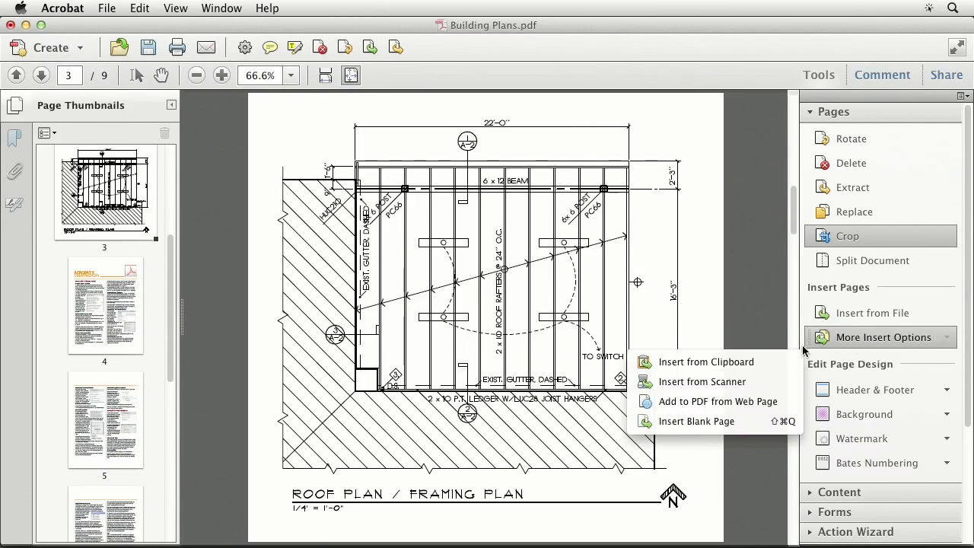
{"action": "left_click", "coordinate": [713, 425]}
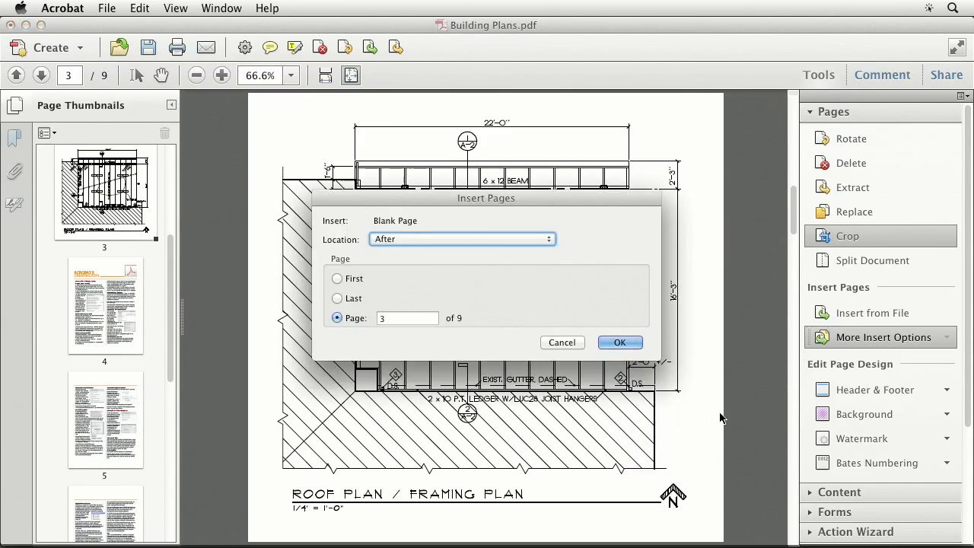
{"action": "left_click", "coordinate": [354, 297]}
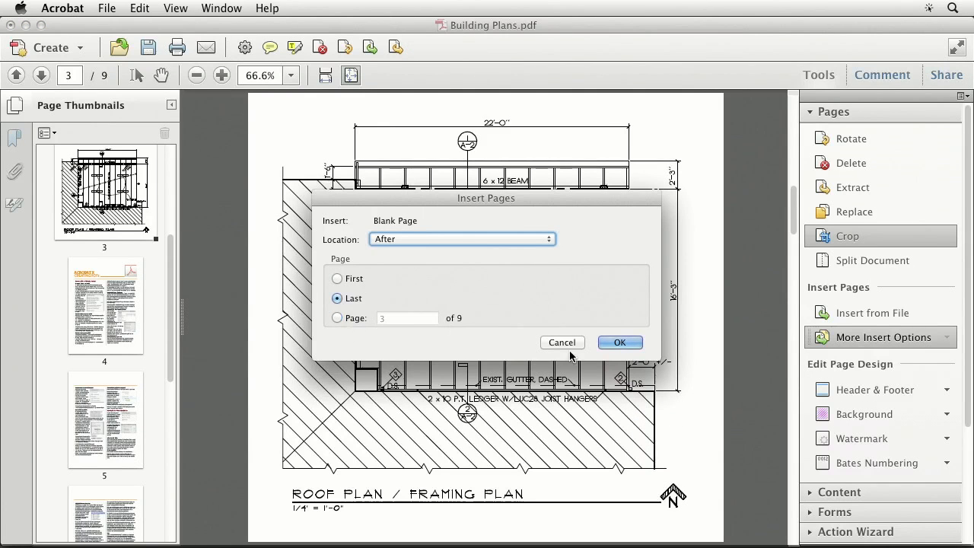
{"action": "left_click", "coordinate": [620, 343]}
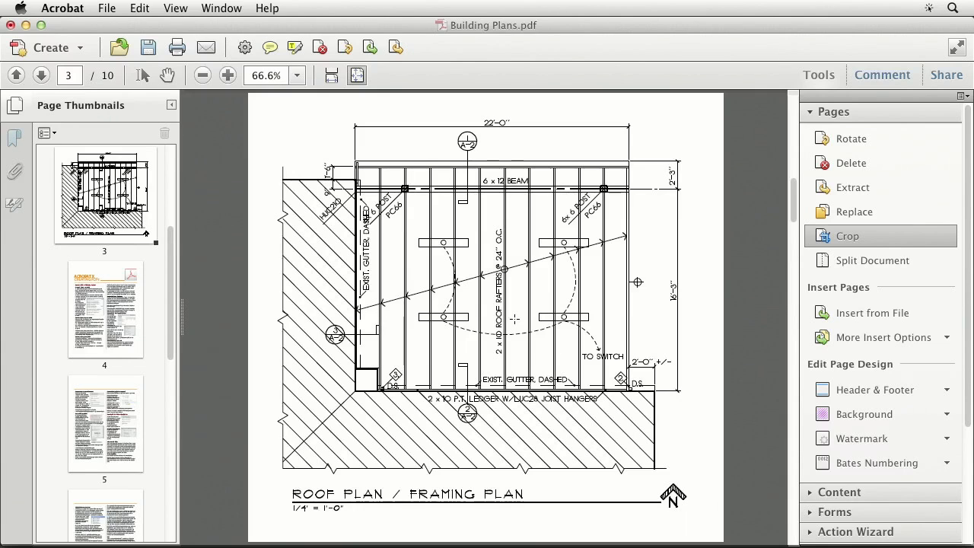
{"action": "left_click", "coordinate": [940, 339]}
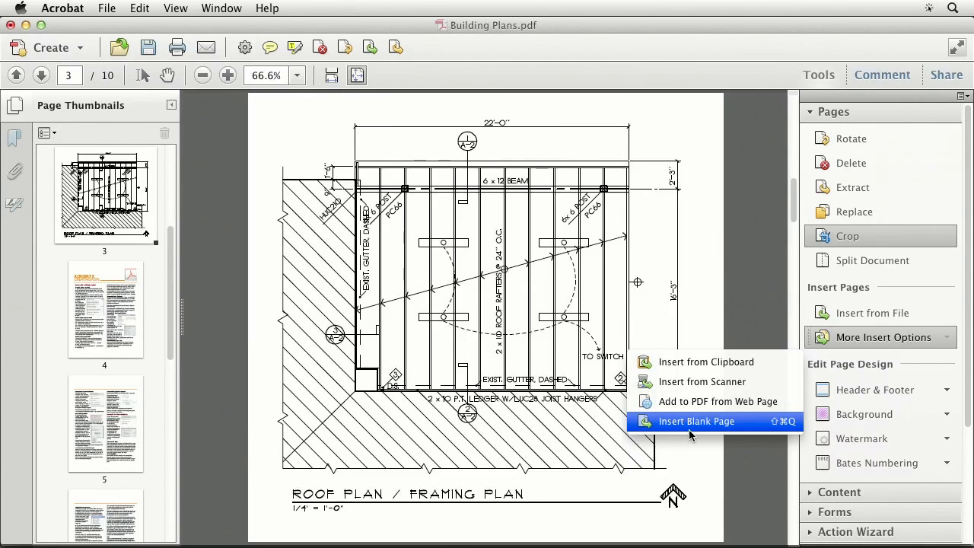
{"action": "left_click", "coordinate": [754, 315]}
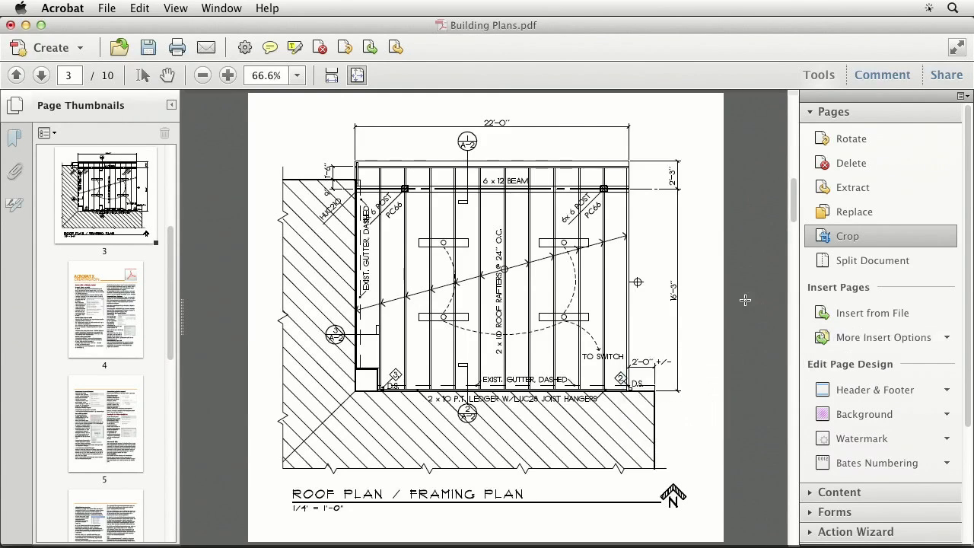
Reorder the first three pages to floor plan, roof plan / framing plan and roof connection, and widen the page thumbnails pane
{"action": "left_click_drag", "start_coordinate": [168, 237], "coordinate": [170, 169]}
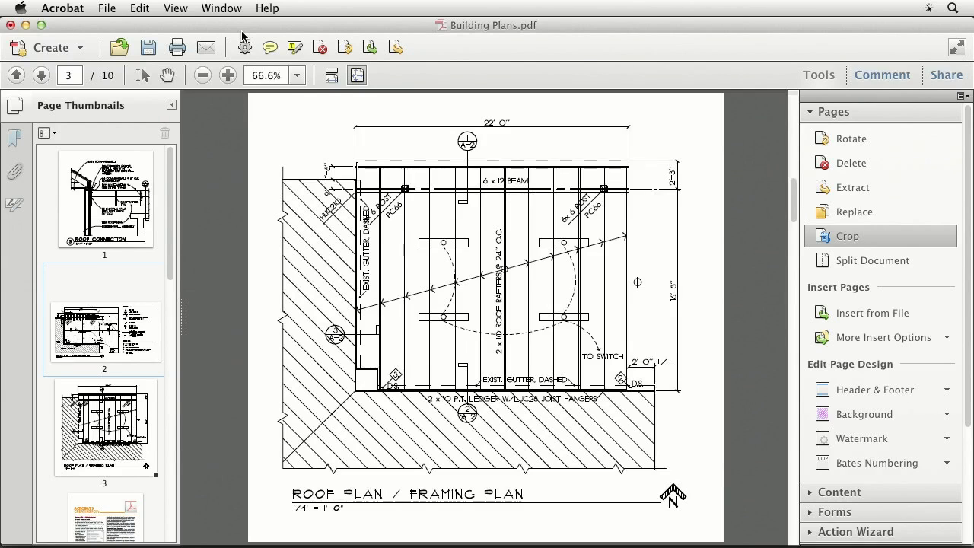
{"action": "left_click_drag", "start_coordinate": [104, 314], "coordinate": [101, 165]}
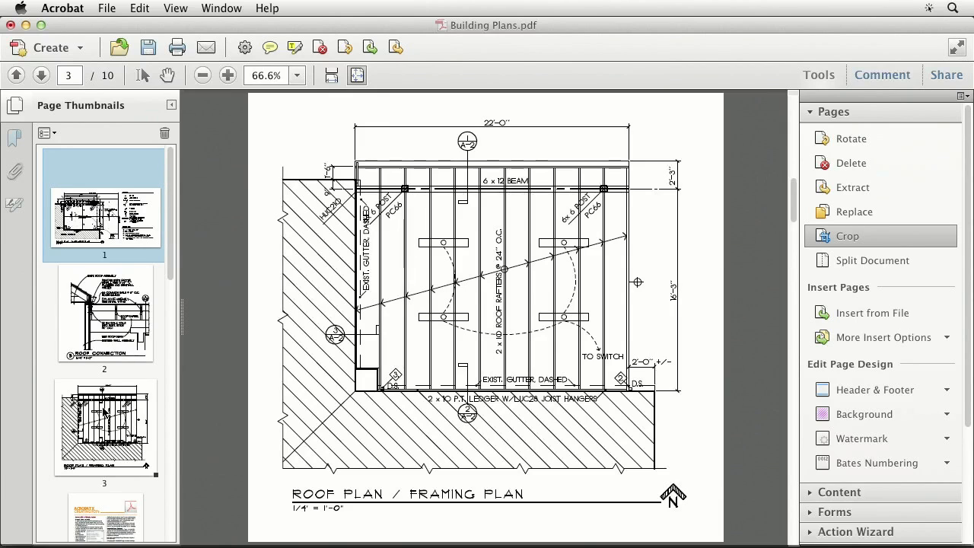
{"action": "left_click", "coordinate": [99, 437]}
{"action": "left_click_drag", "start_coordinate": [99, 437], "coordinate": [107, 270]}
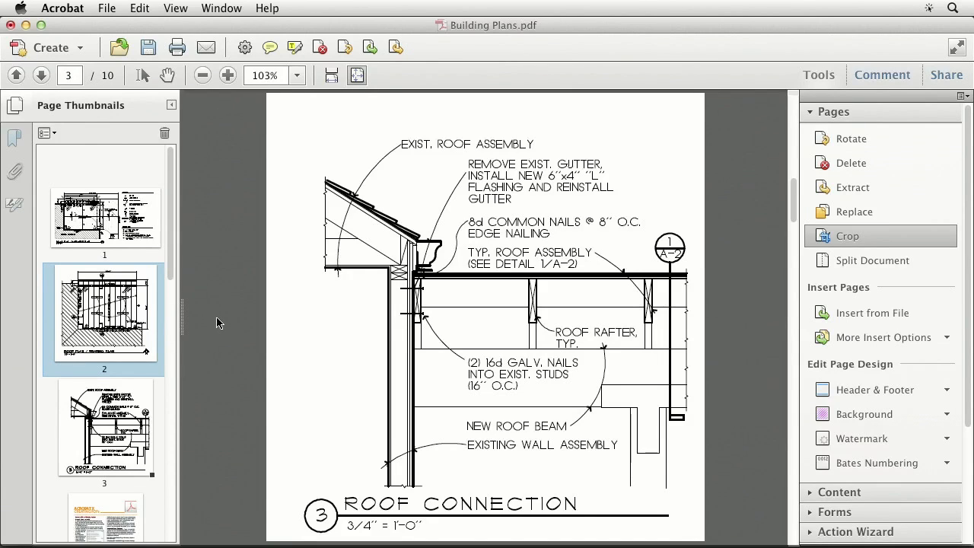
{"action": "left_click_drag", "start_coordinate": [185, 323], "coordinate": [259, 321]}
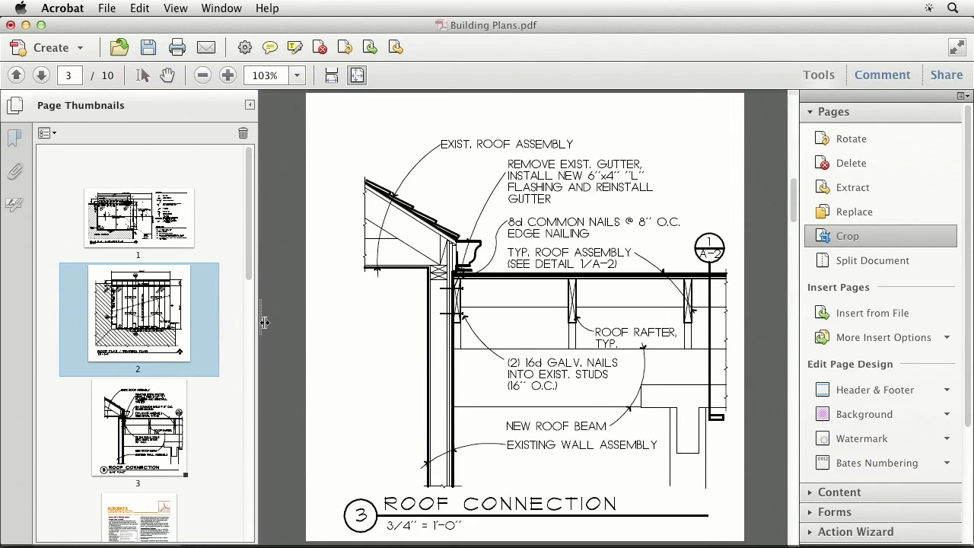
Review the tab order choices and page actions in the properties of page 2, then cancel without applying them
{"action": "left_click", "coordinate": [48, 134]}
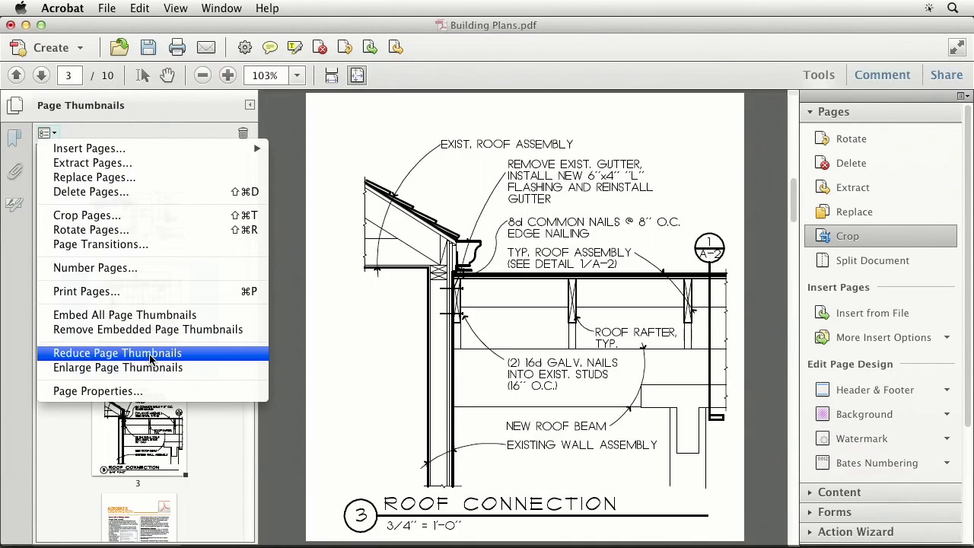
{"action": "left_click", "coordinate": [125, 394]}
{"action": "left_click_drag", "start_coordinate": [382, 94], "coordinate": [356, 99]}
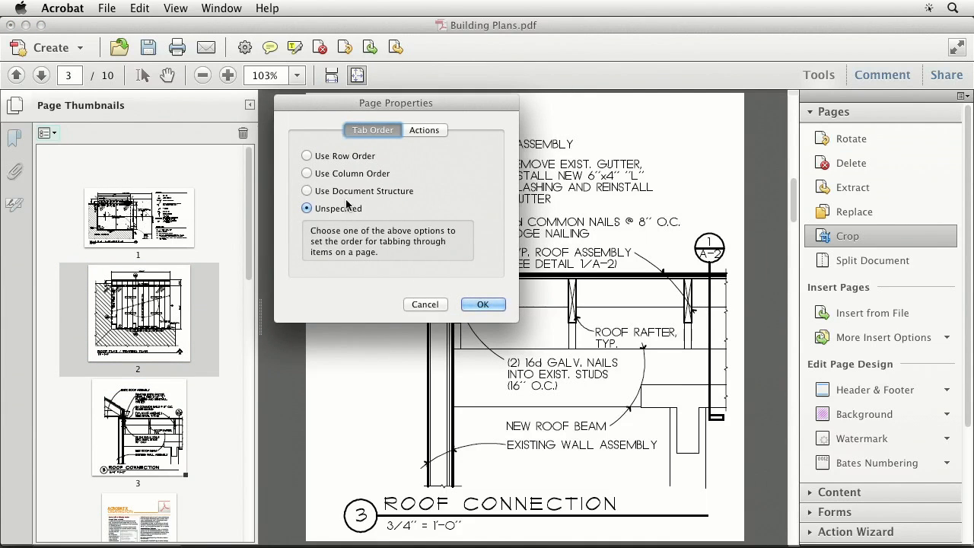
{"action": "left_click", "coordinate": [339, 156]}
{"action": "left_click", "coordinate": [347, 174]}
{"action": "left_click", "coordinate": [352, 191]}
{"action": "left_click", "coordinate": [345, 208]}
{"action": "left_click", "coordinate": [338, 173]}
{"action": "left_click", "coordinate": [335, 157]}
{"action": "left_click", "coordinate": [430, 133]}
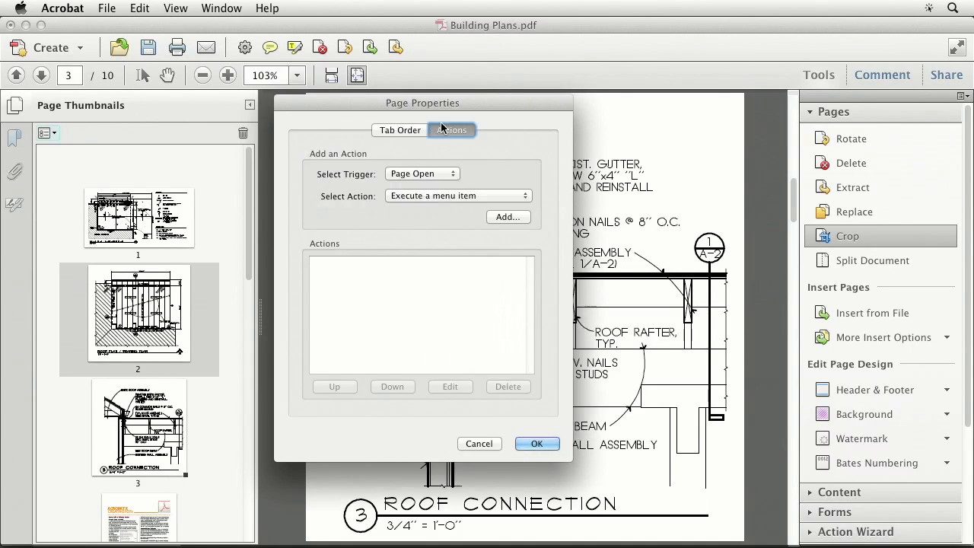
{"action": "left_click", "coordinate": [479, 444]}
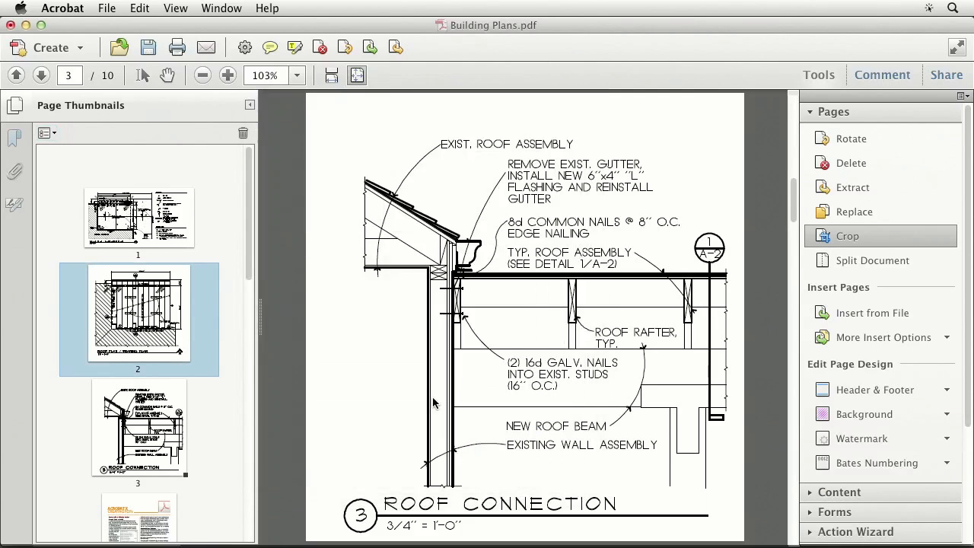
Look through the page commands in the page thumbnail options
{"action": "left_click", "coordinate": [53, 134]}
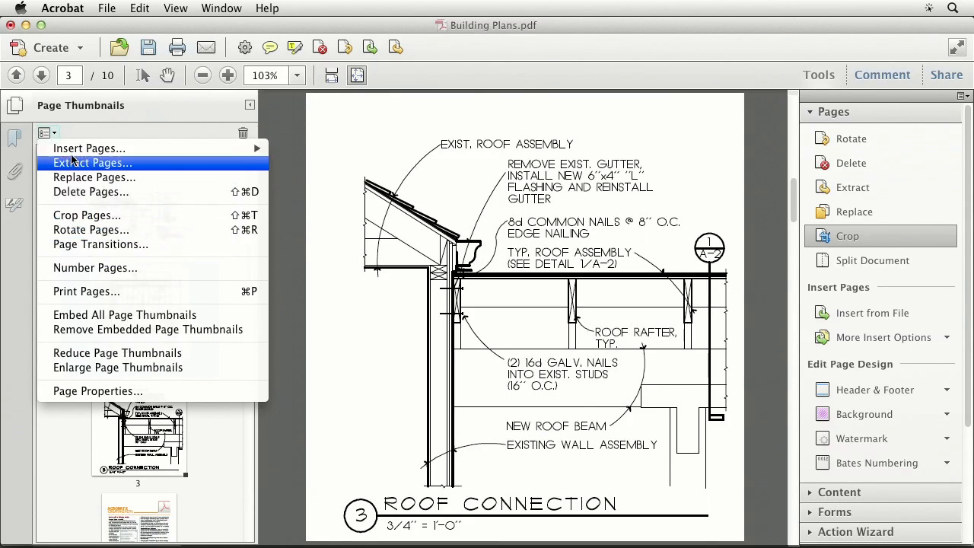
{"action": "mouse_move", "coordinate": [72, 153]}
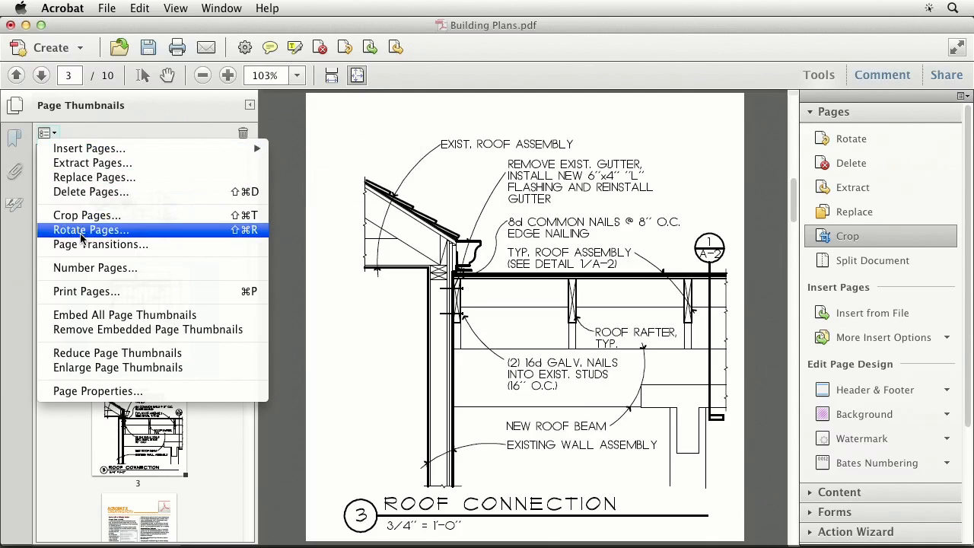